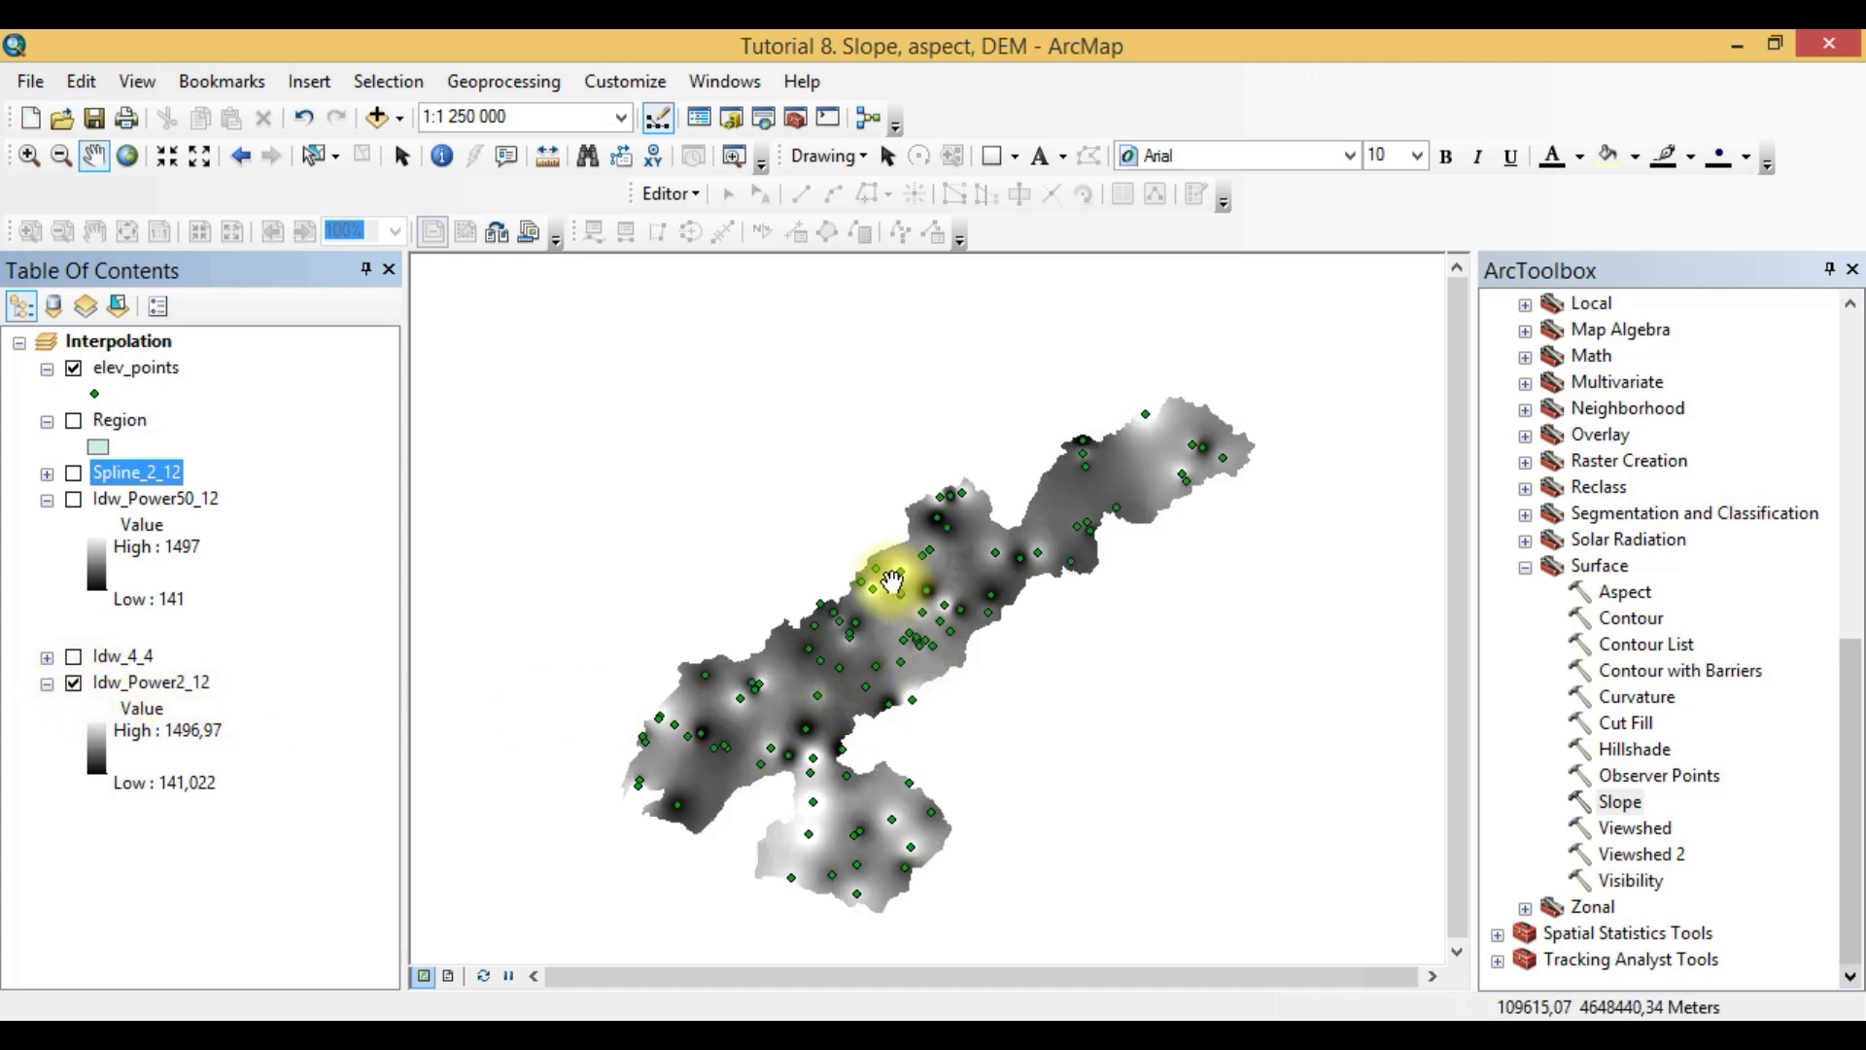
- Open the Slope tool from the Surface toolset and choose Idw_Power2_12 as its input raster
left_click(190, 691)
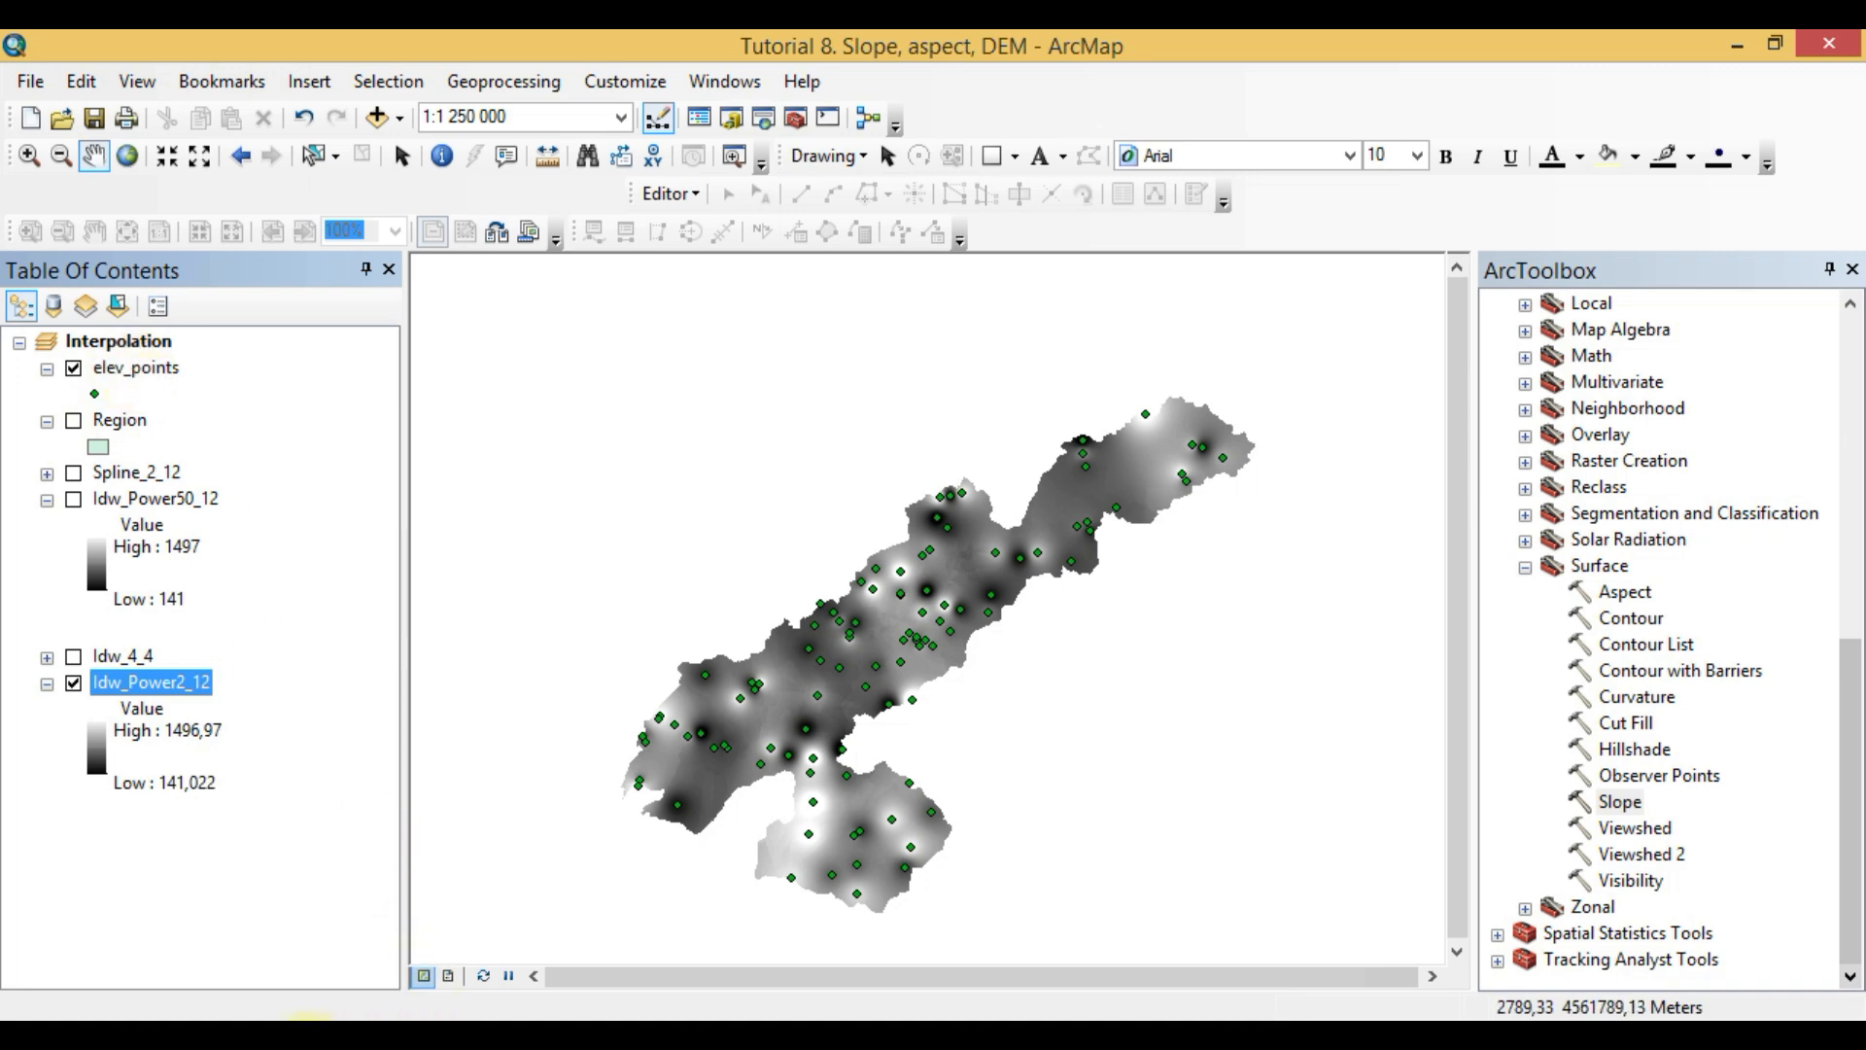
left_click(291, 875)
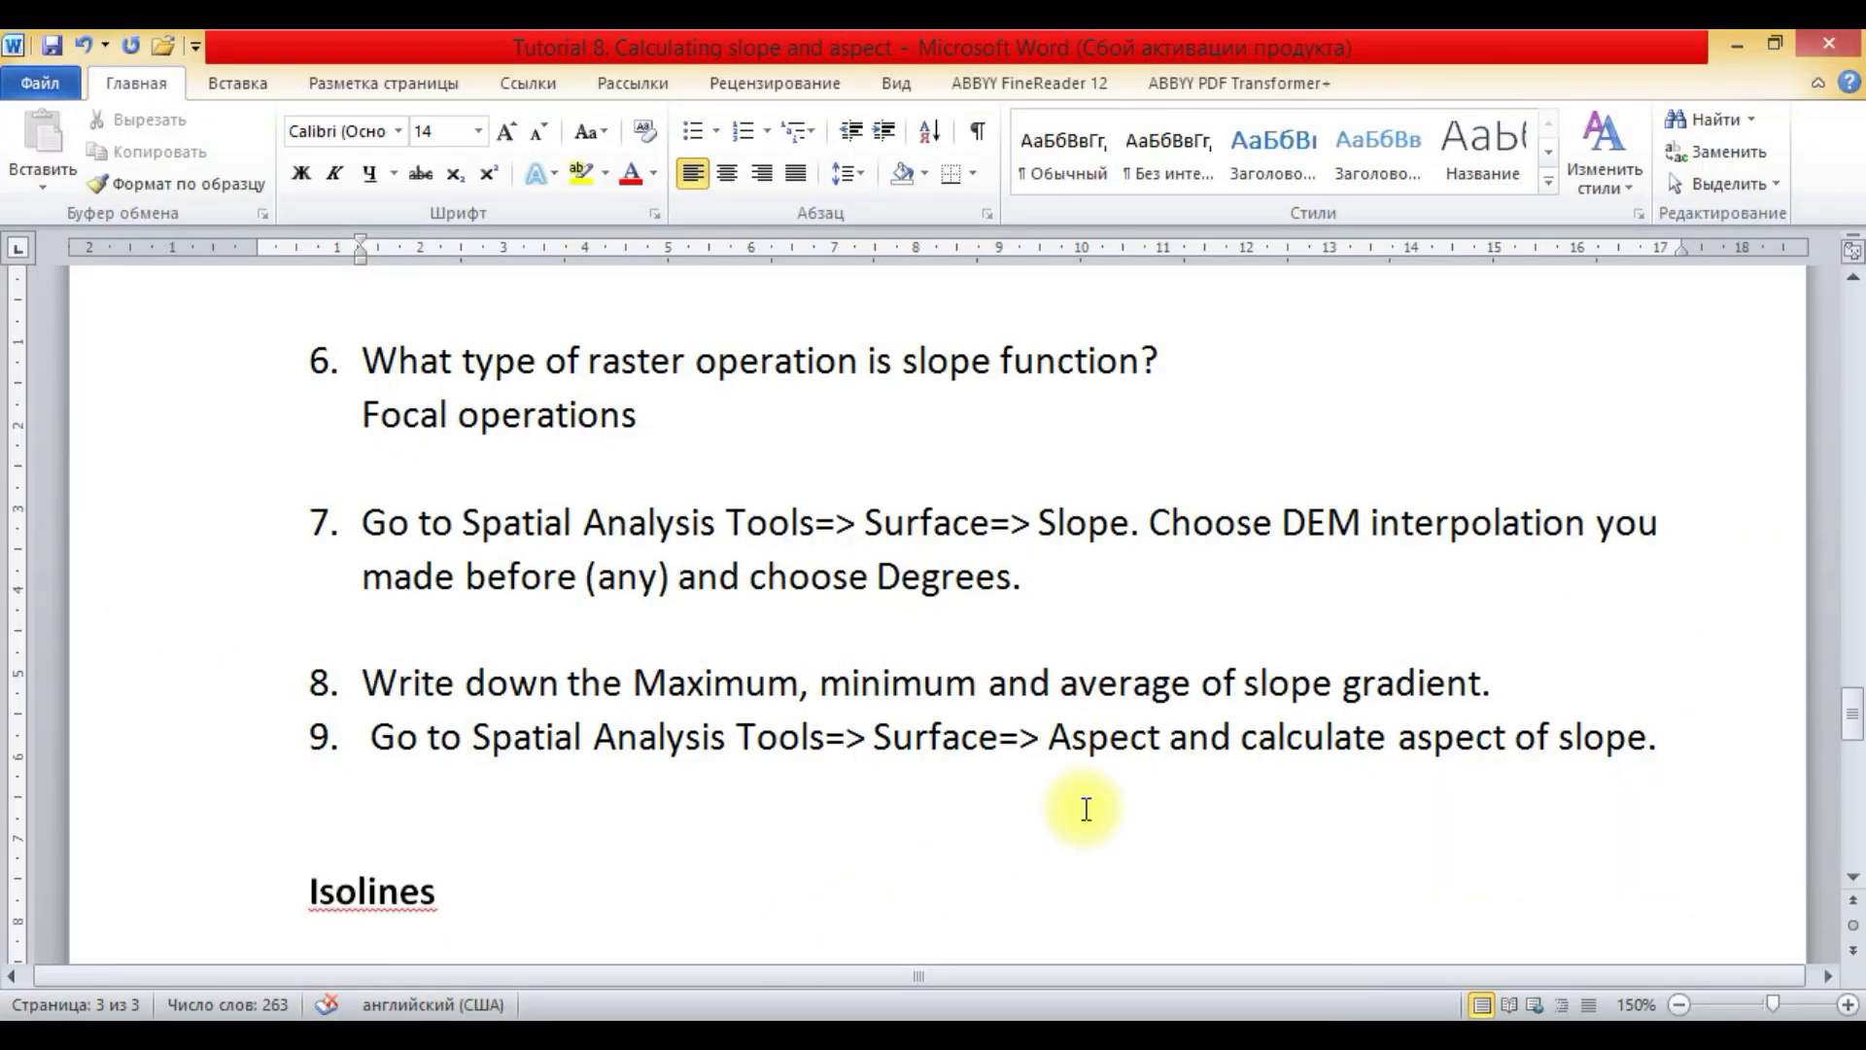
left_click(423, 1044)
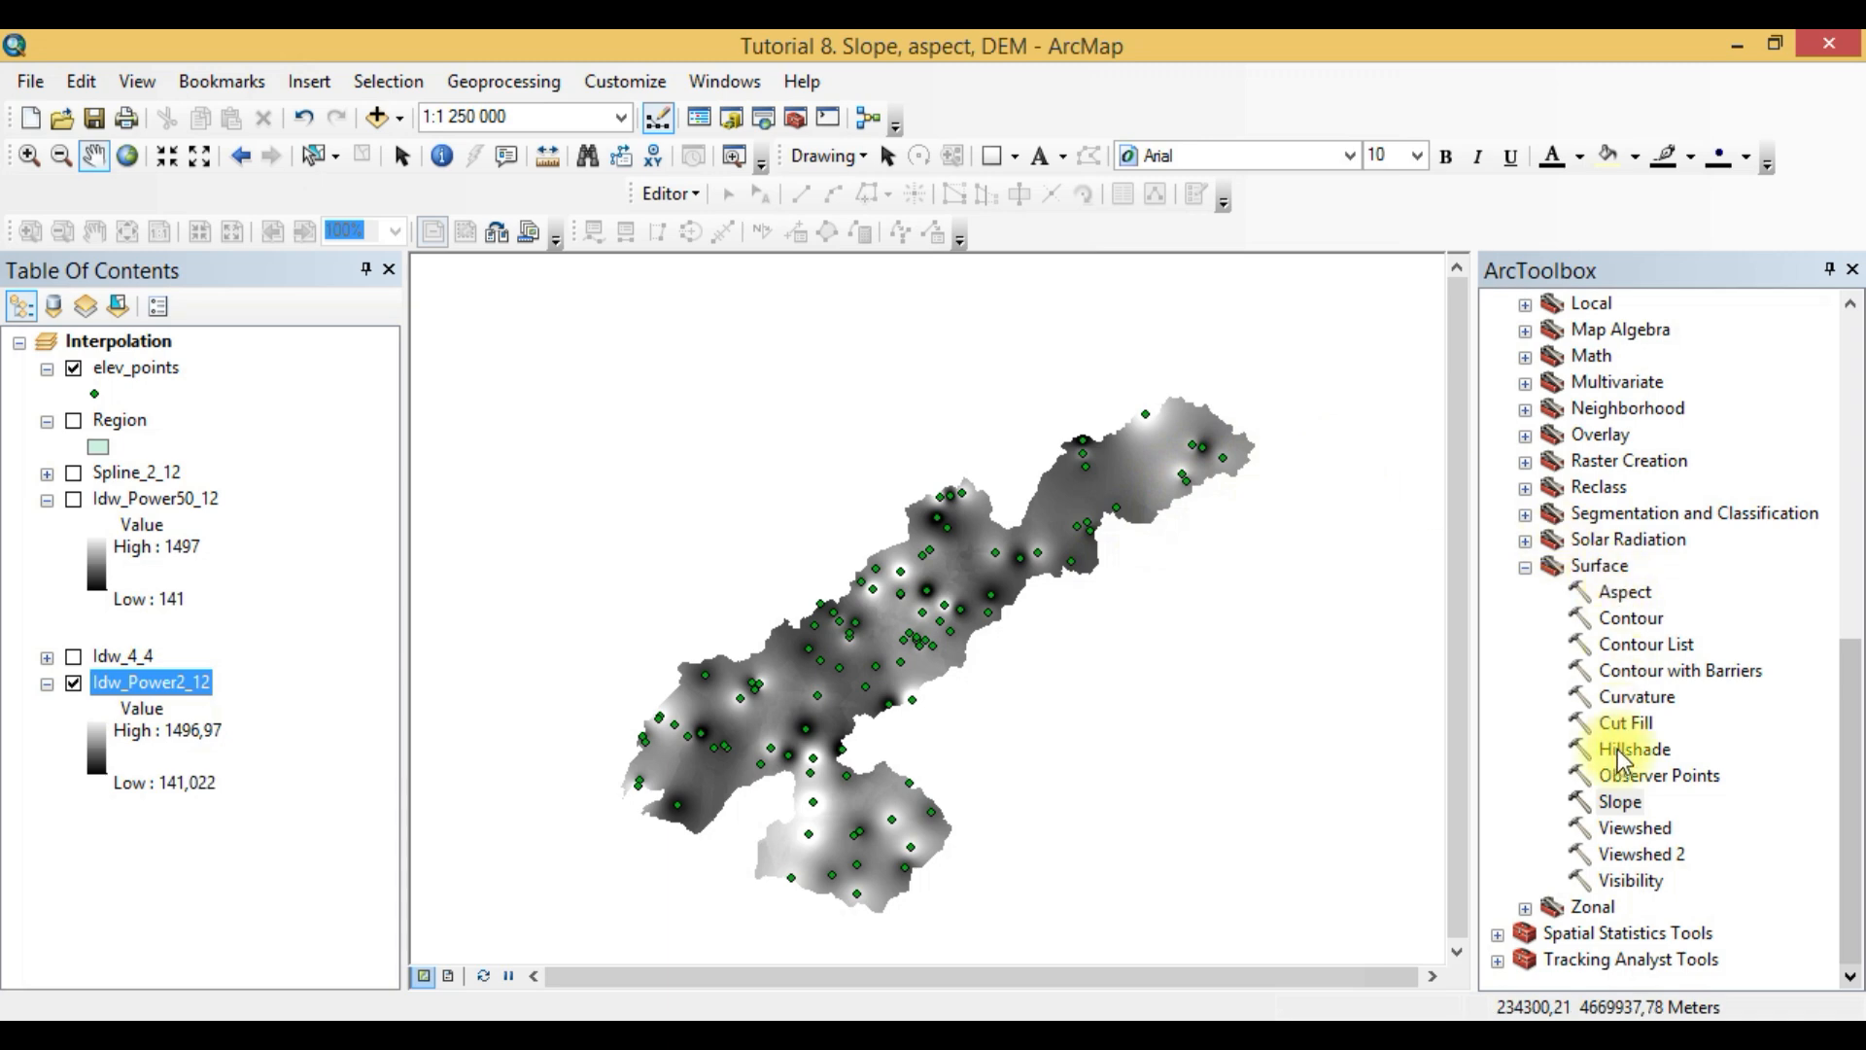
double_click(1620, 799)
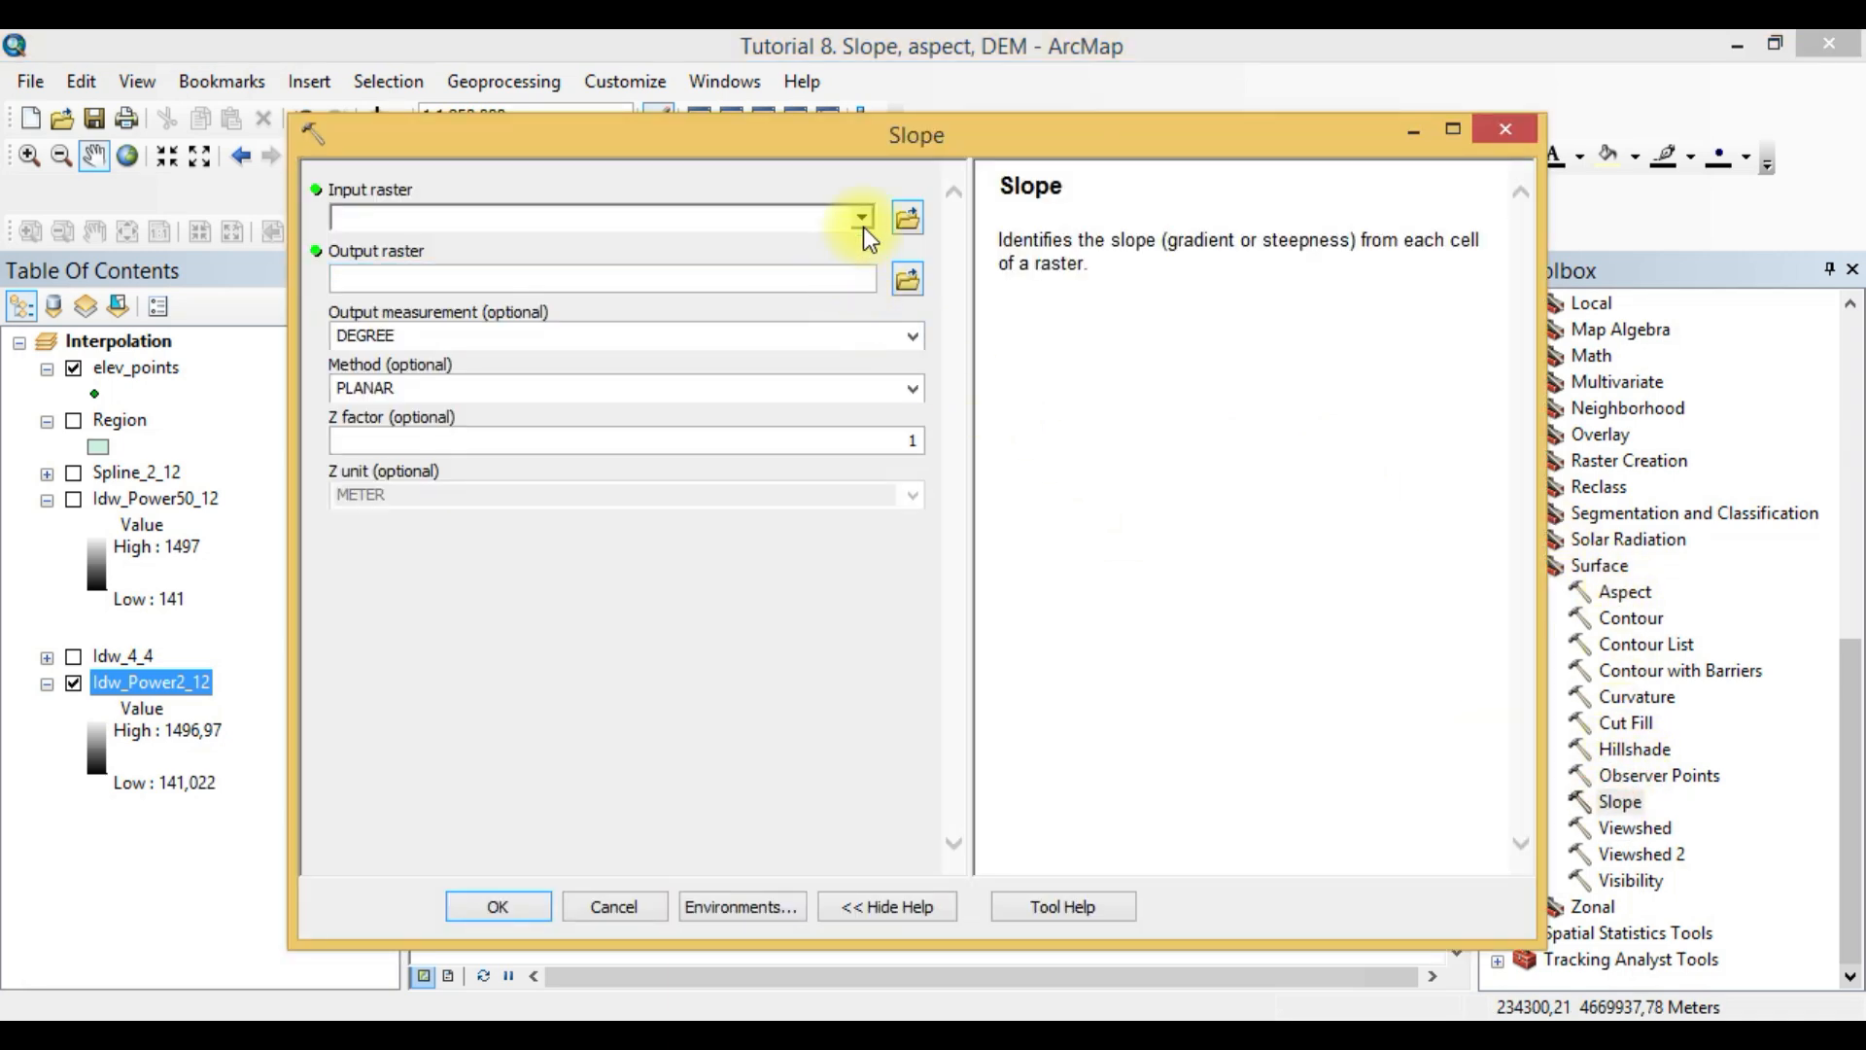
left_click(862, 219)
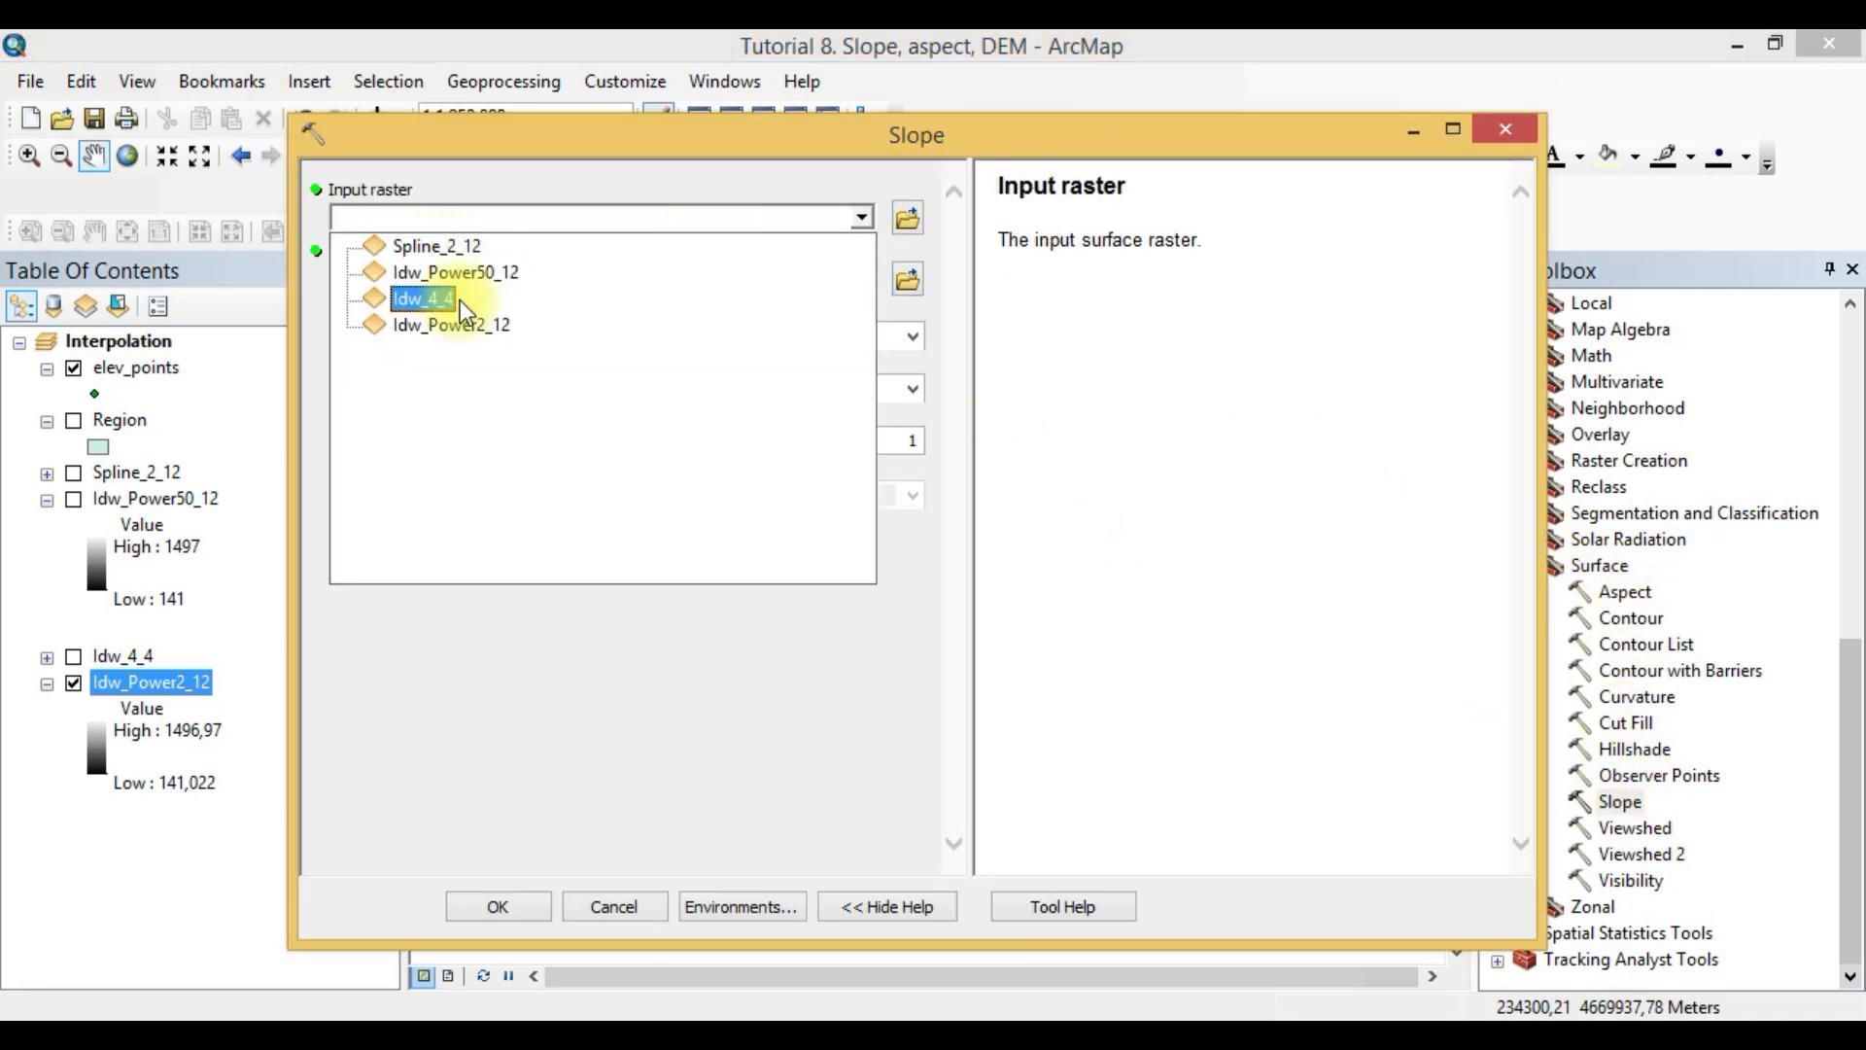
left_click(453, 324)
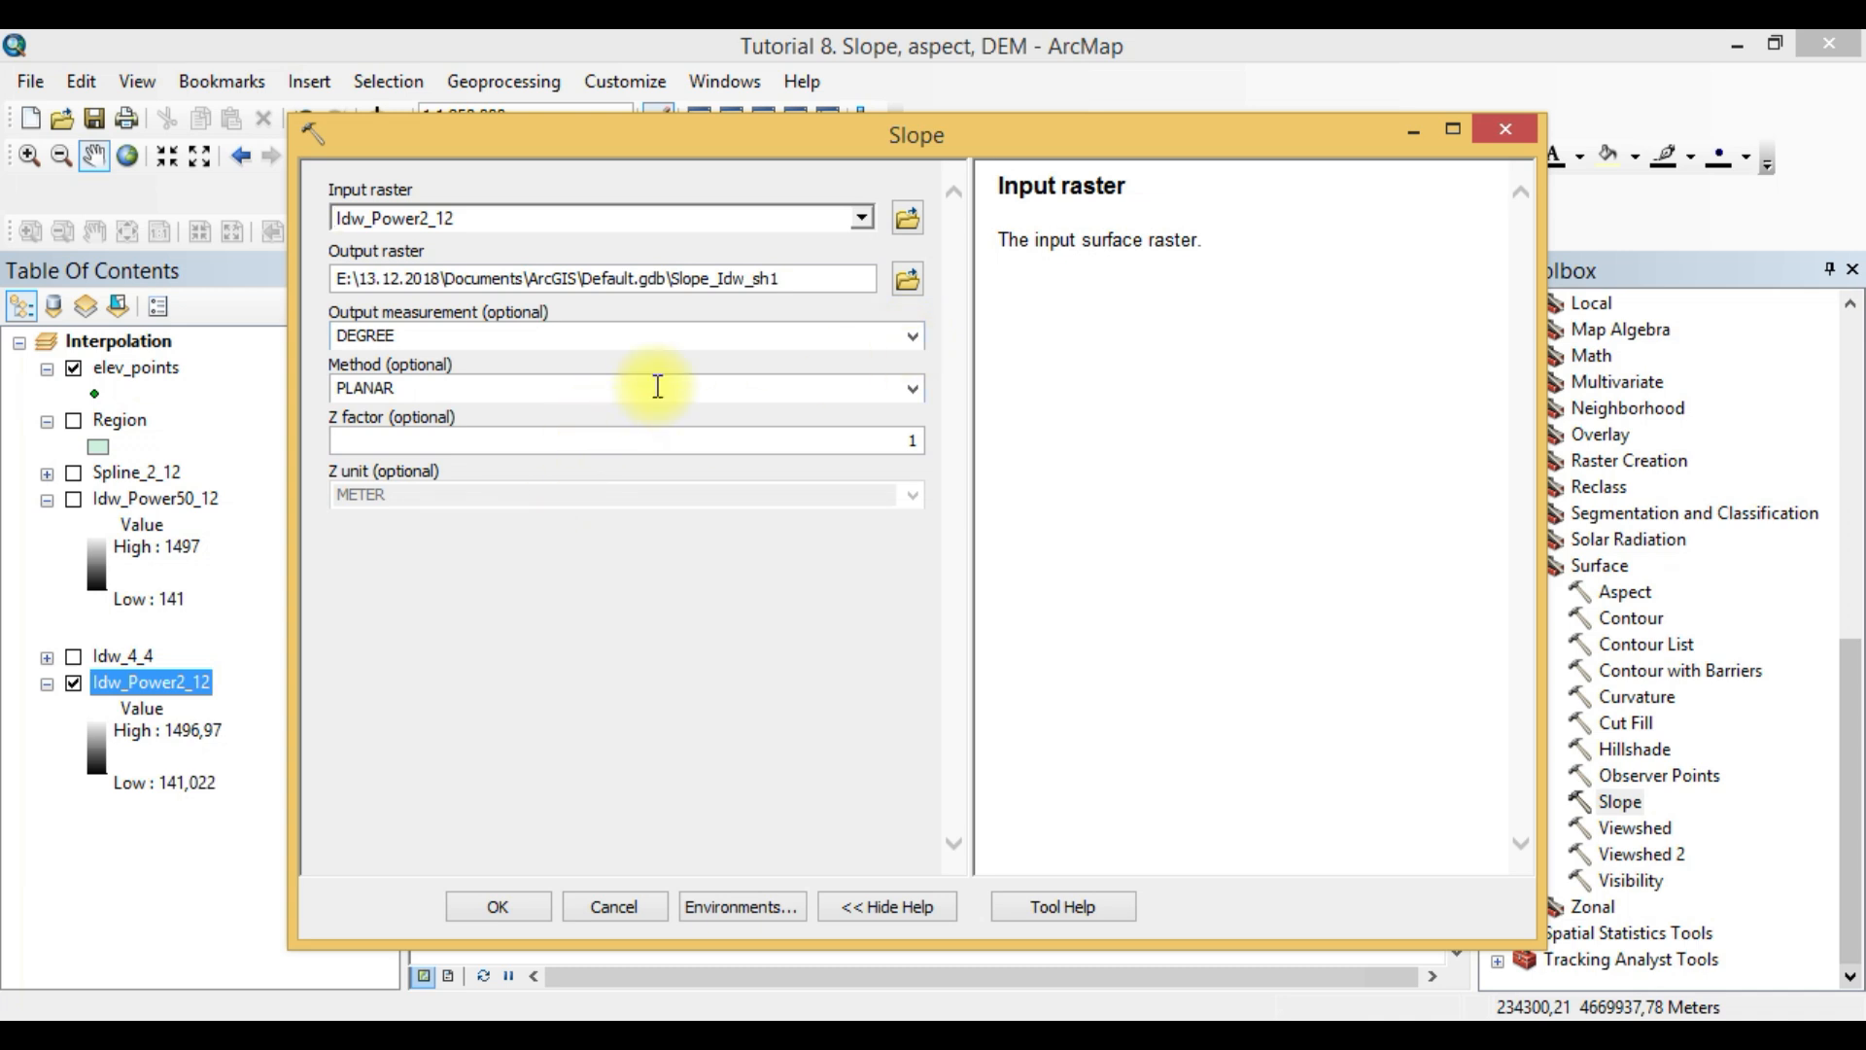
left_click(540, 1036)
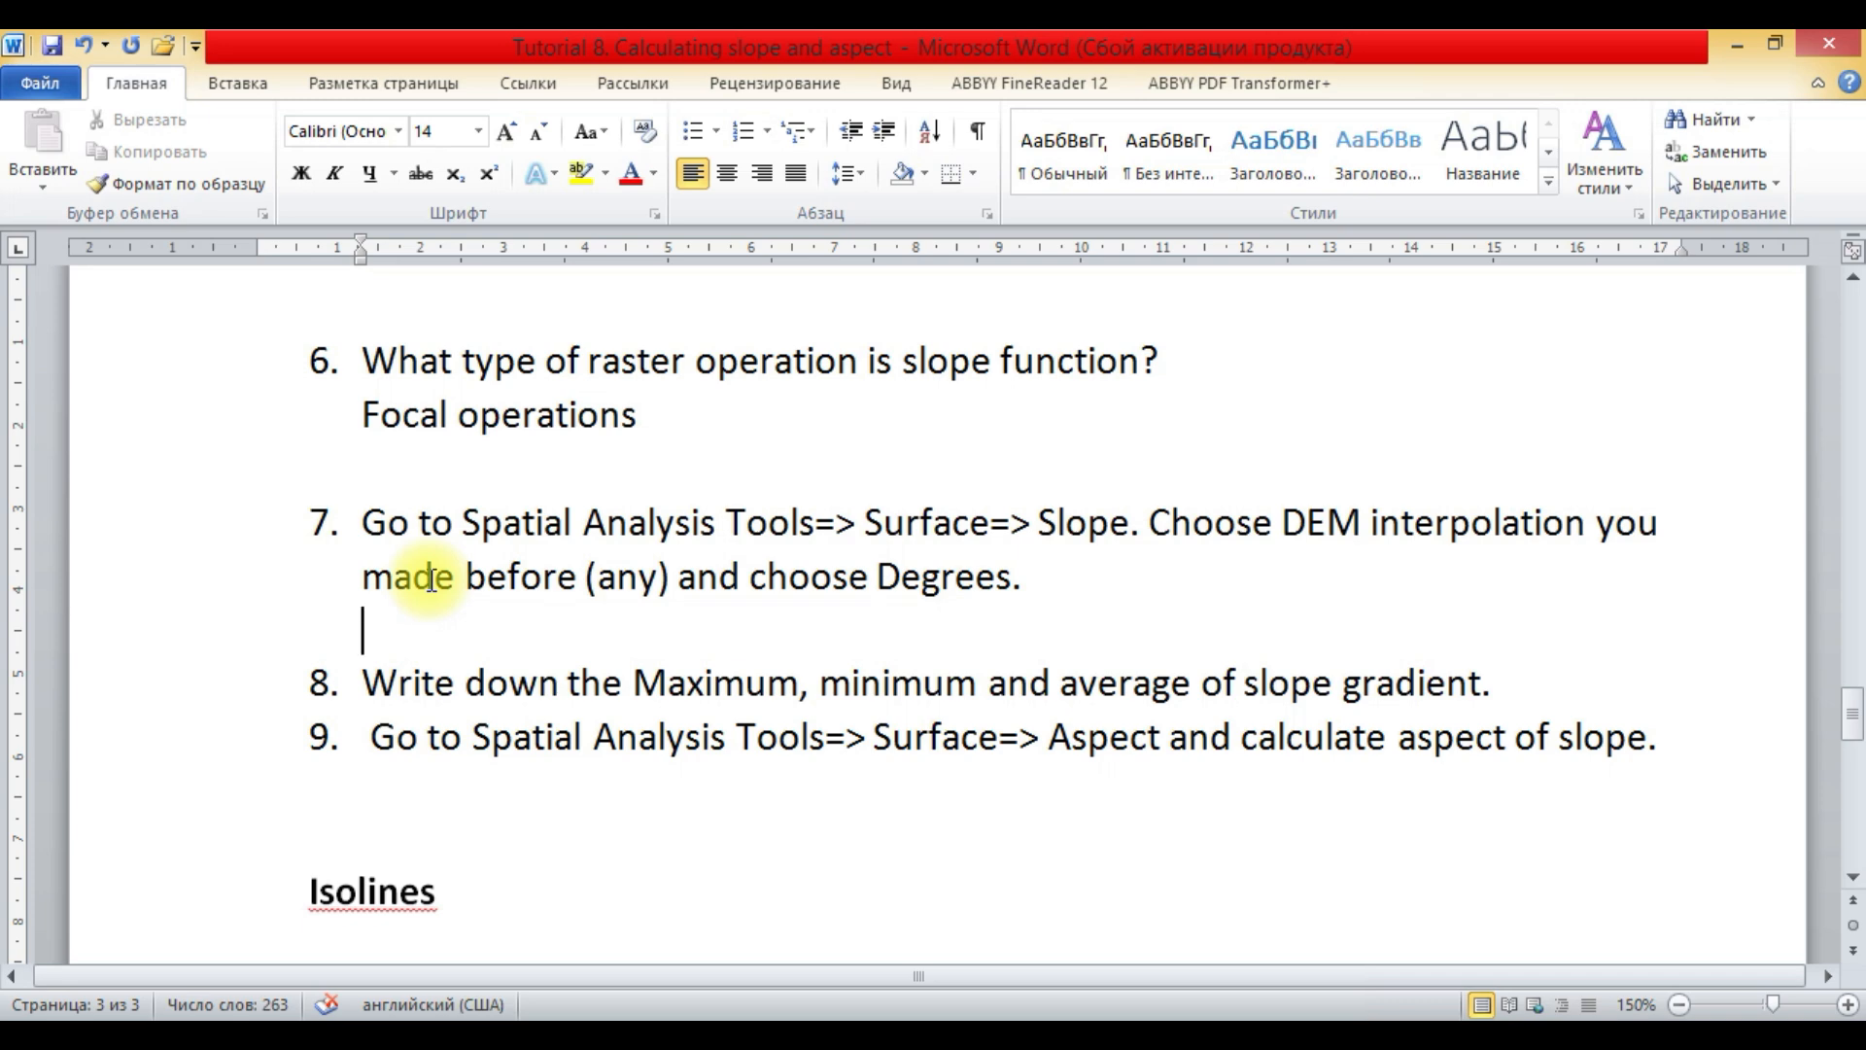
left_click(434, 474)
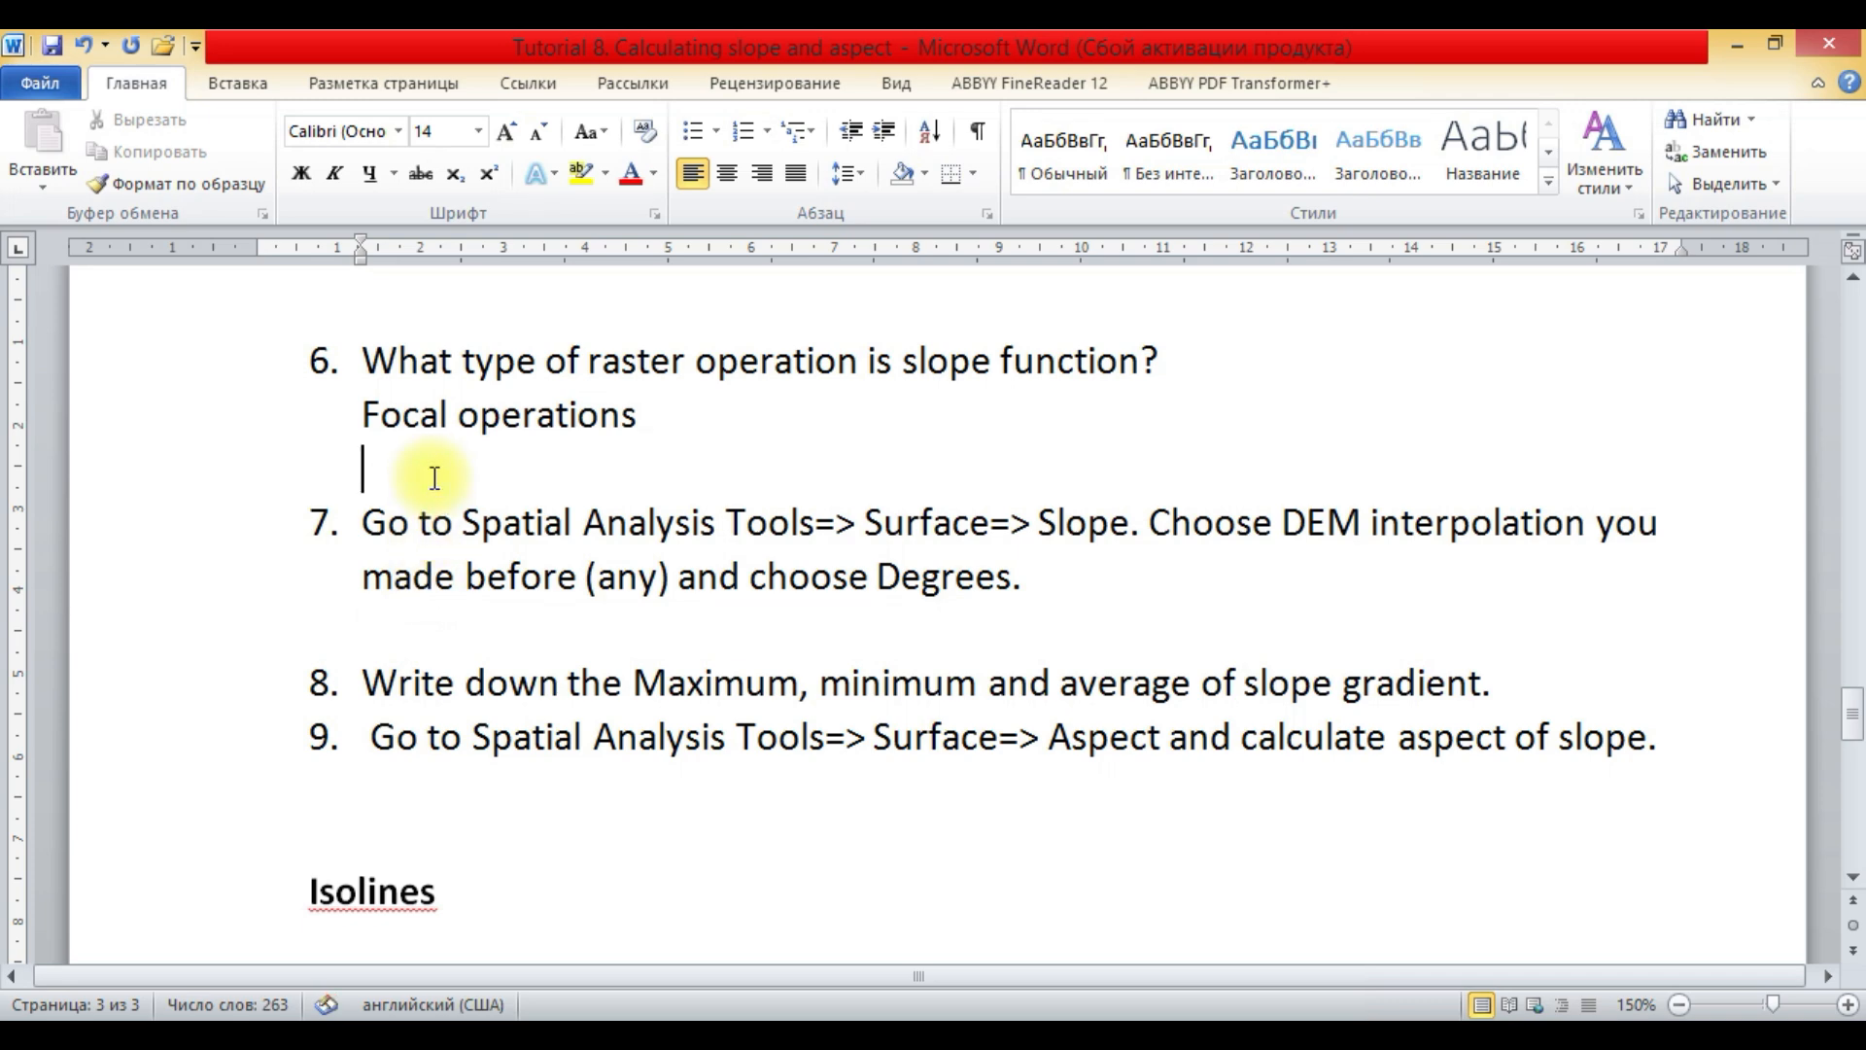
type("15 30 ")
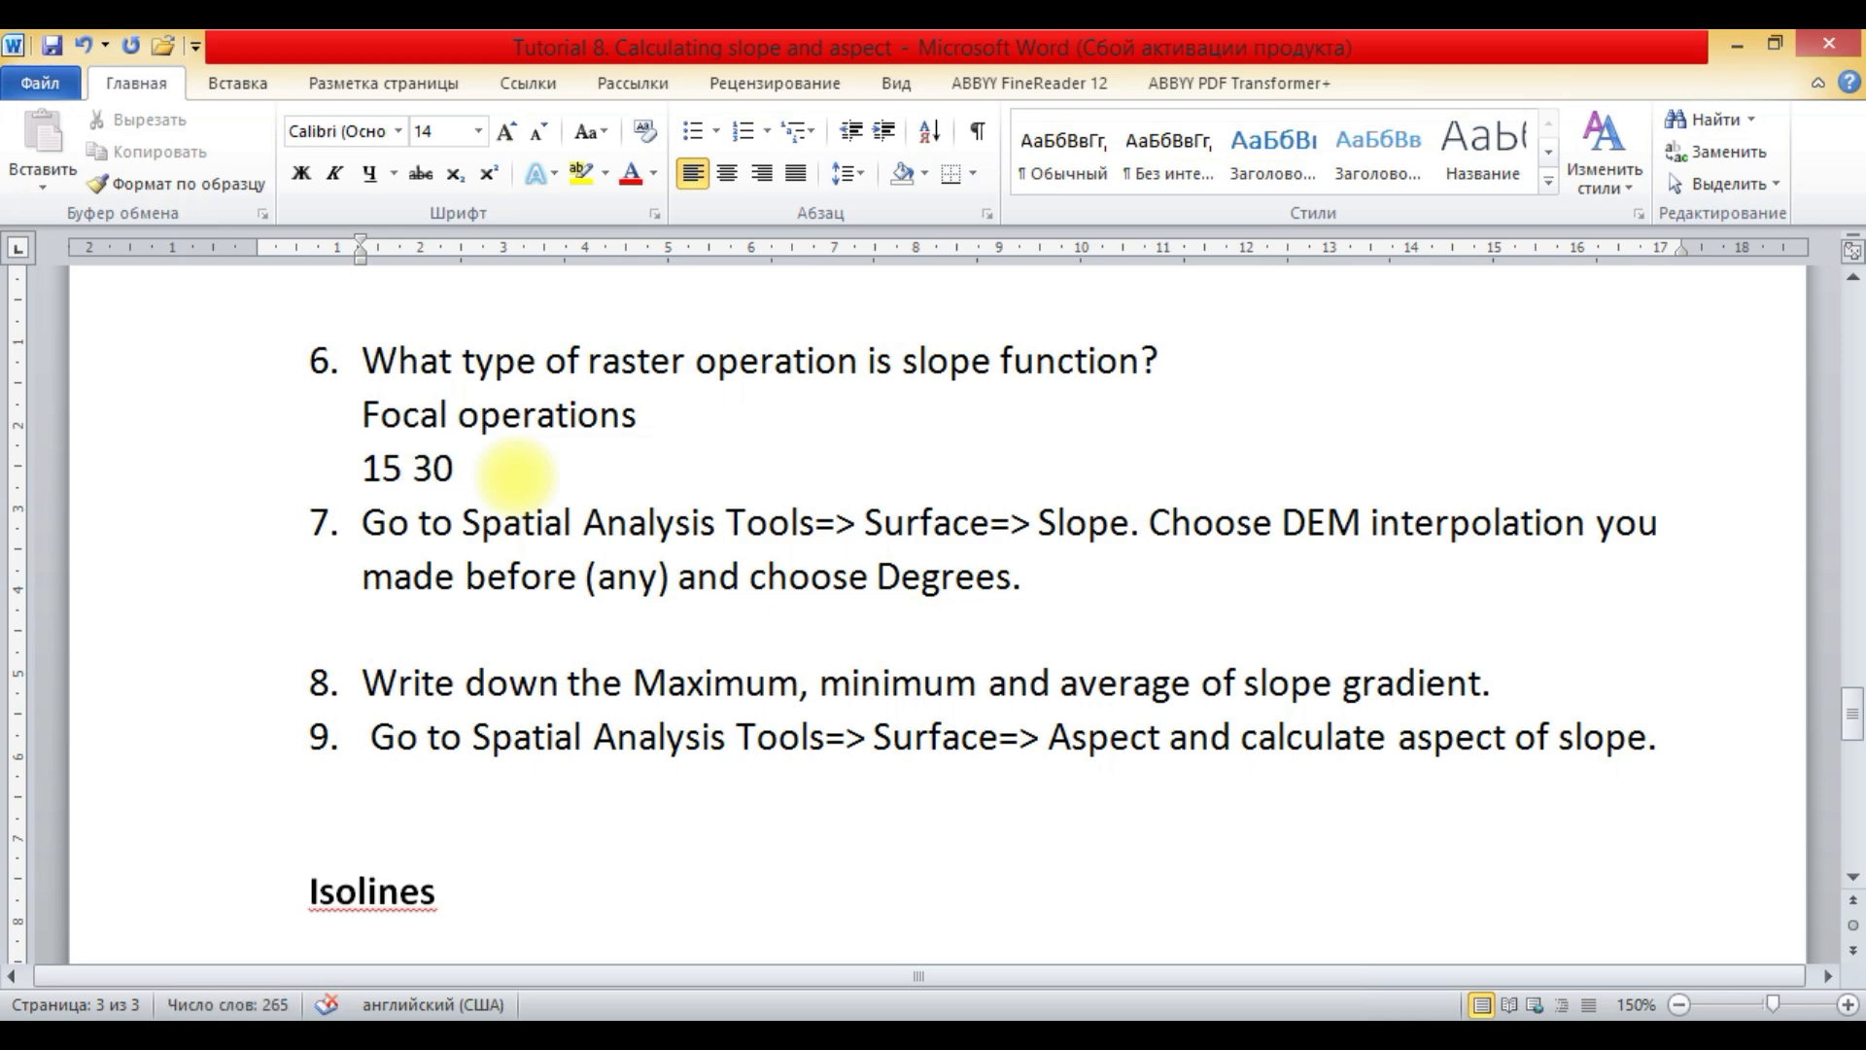
type("Slope 50%")
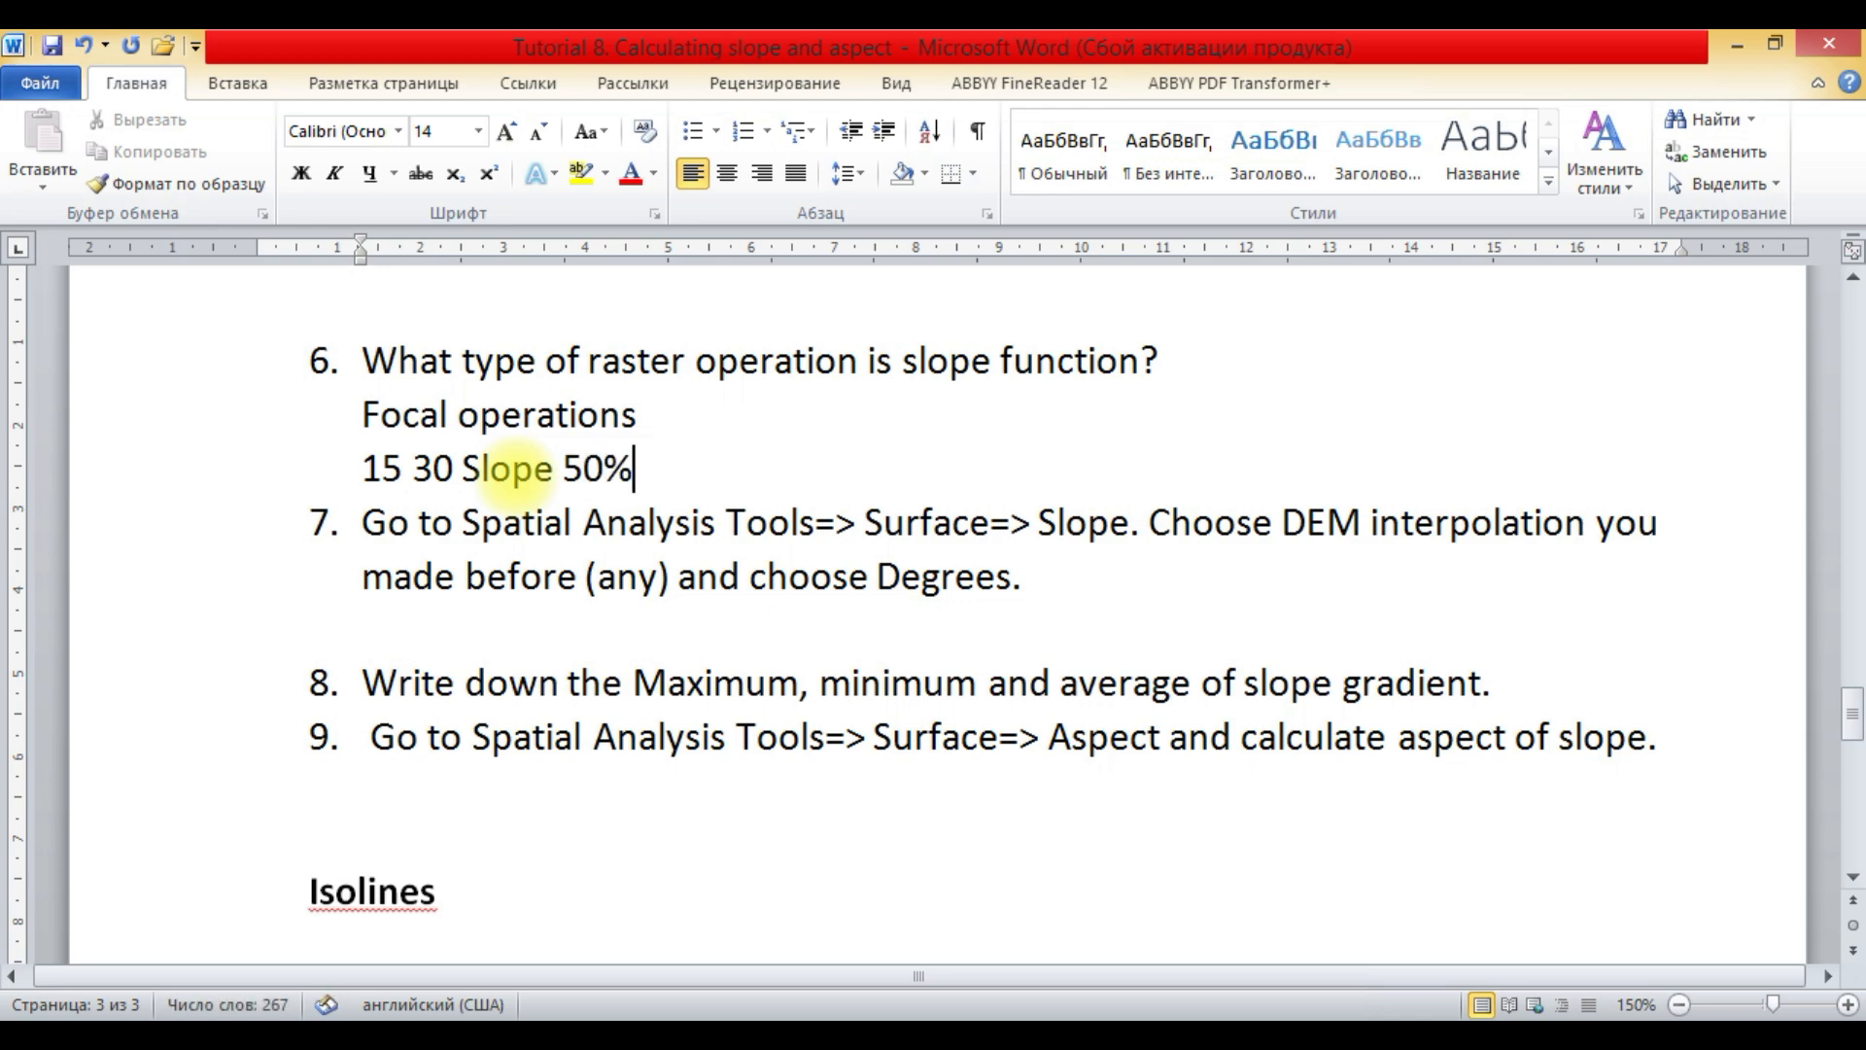
left_click_drag(642, 469, 306, 475)
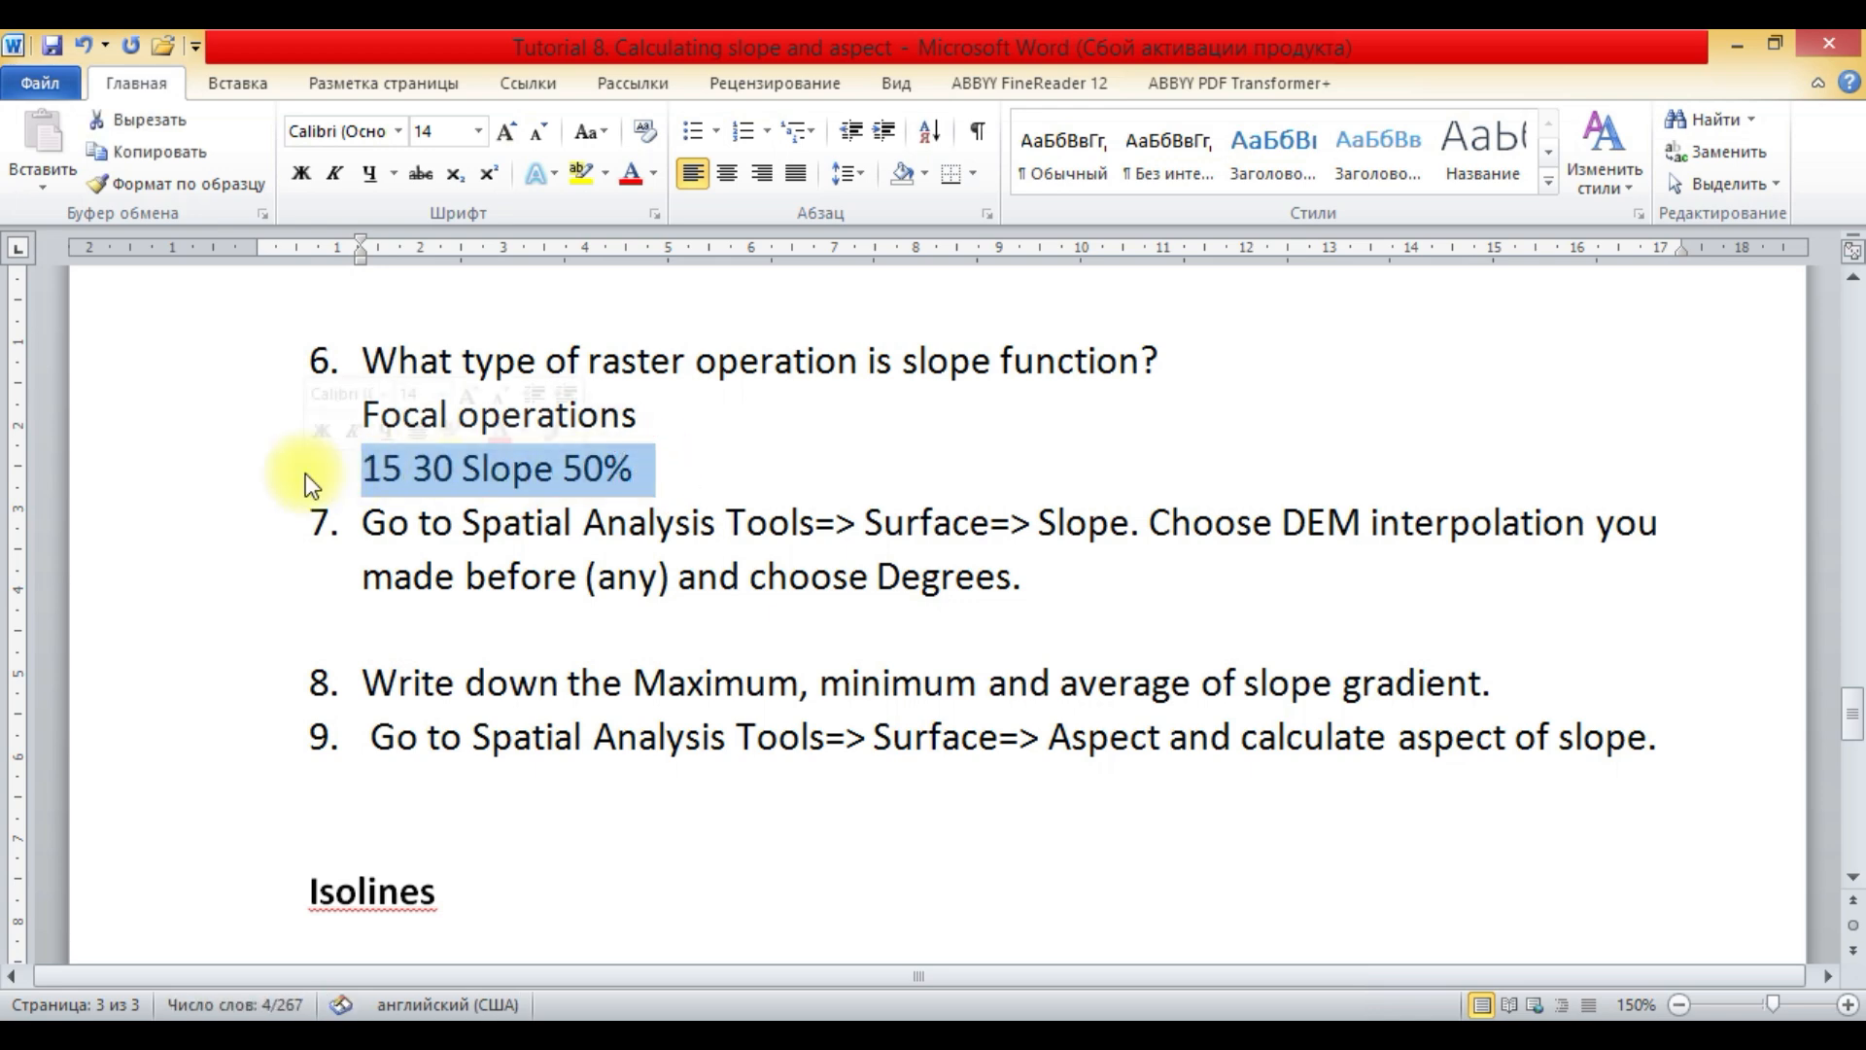
key("Delete")
left_click(399, 583)
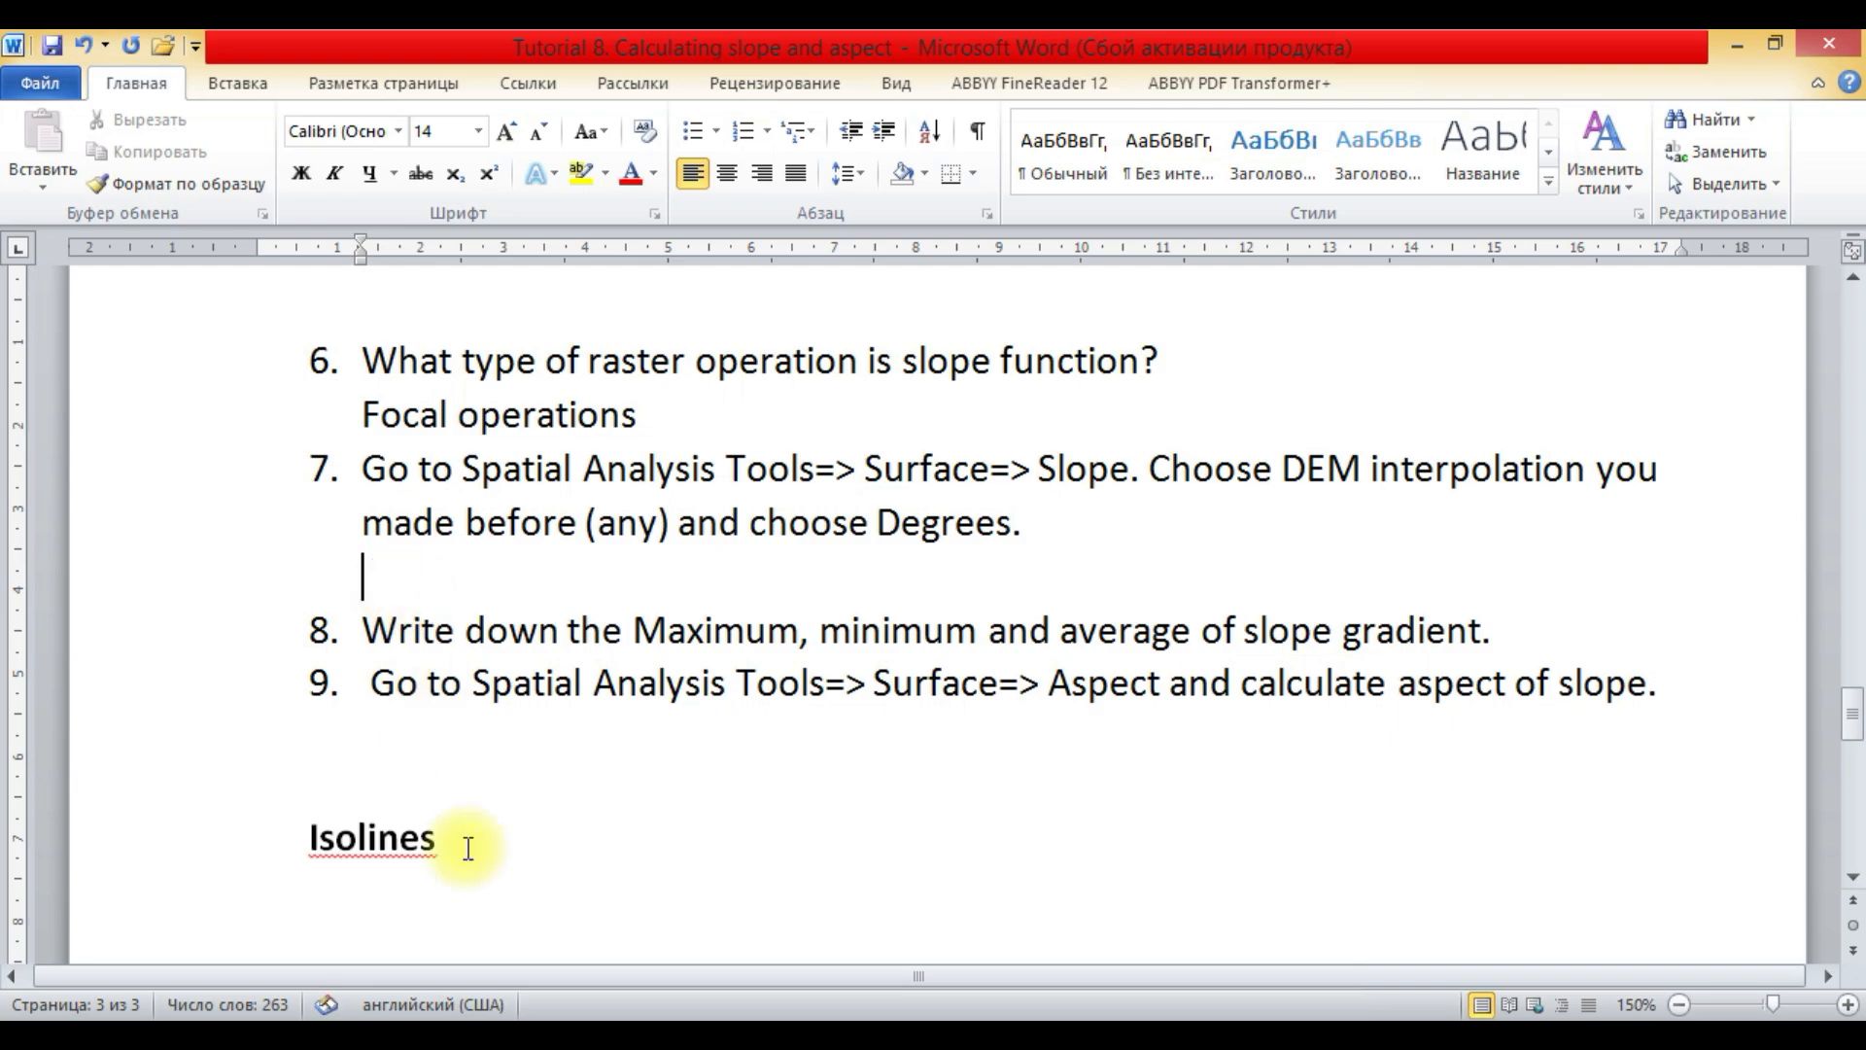
left_click(500, 976)
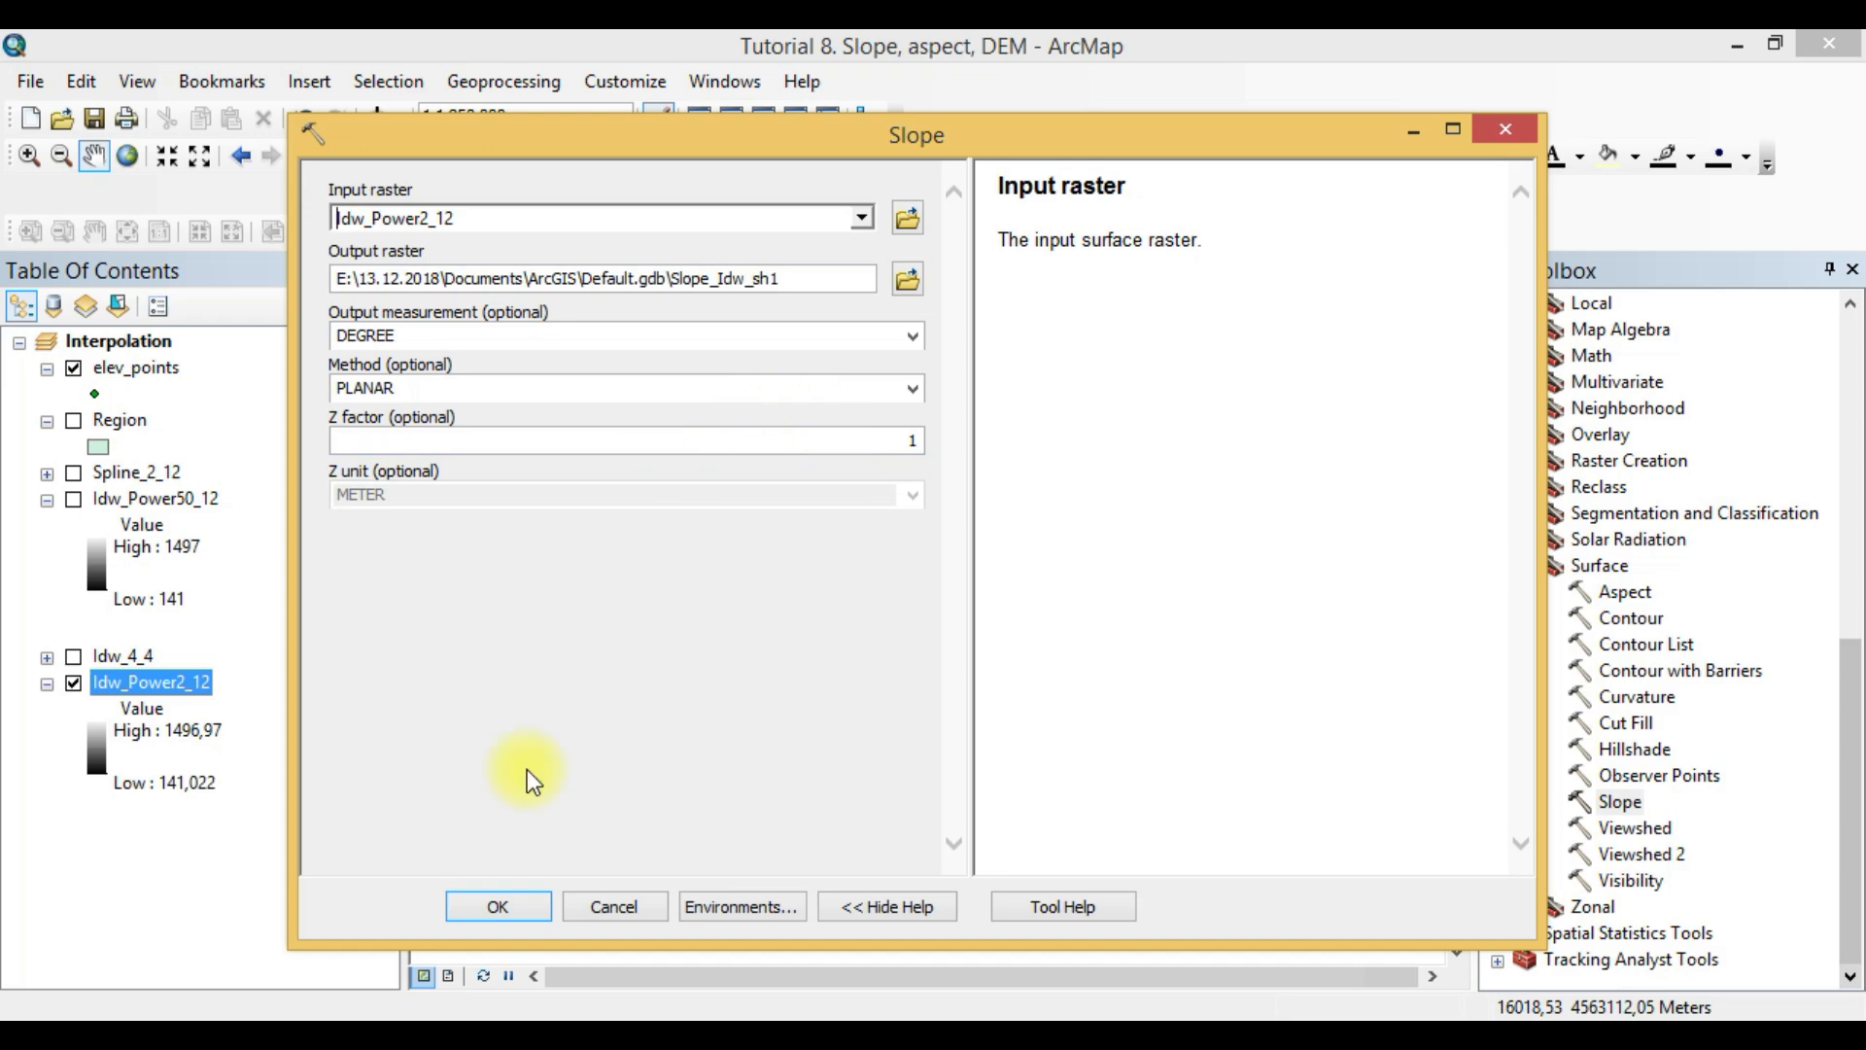
- Examine the help descriptions of the Slope tool's Method and Z factor parameters
left_click(302, 1033)
left_click(302, 1032)
left_click(859, 387)
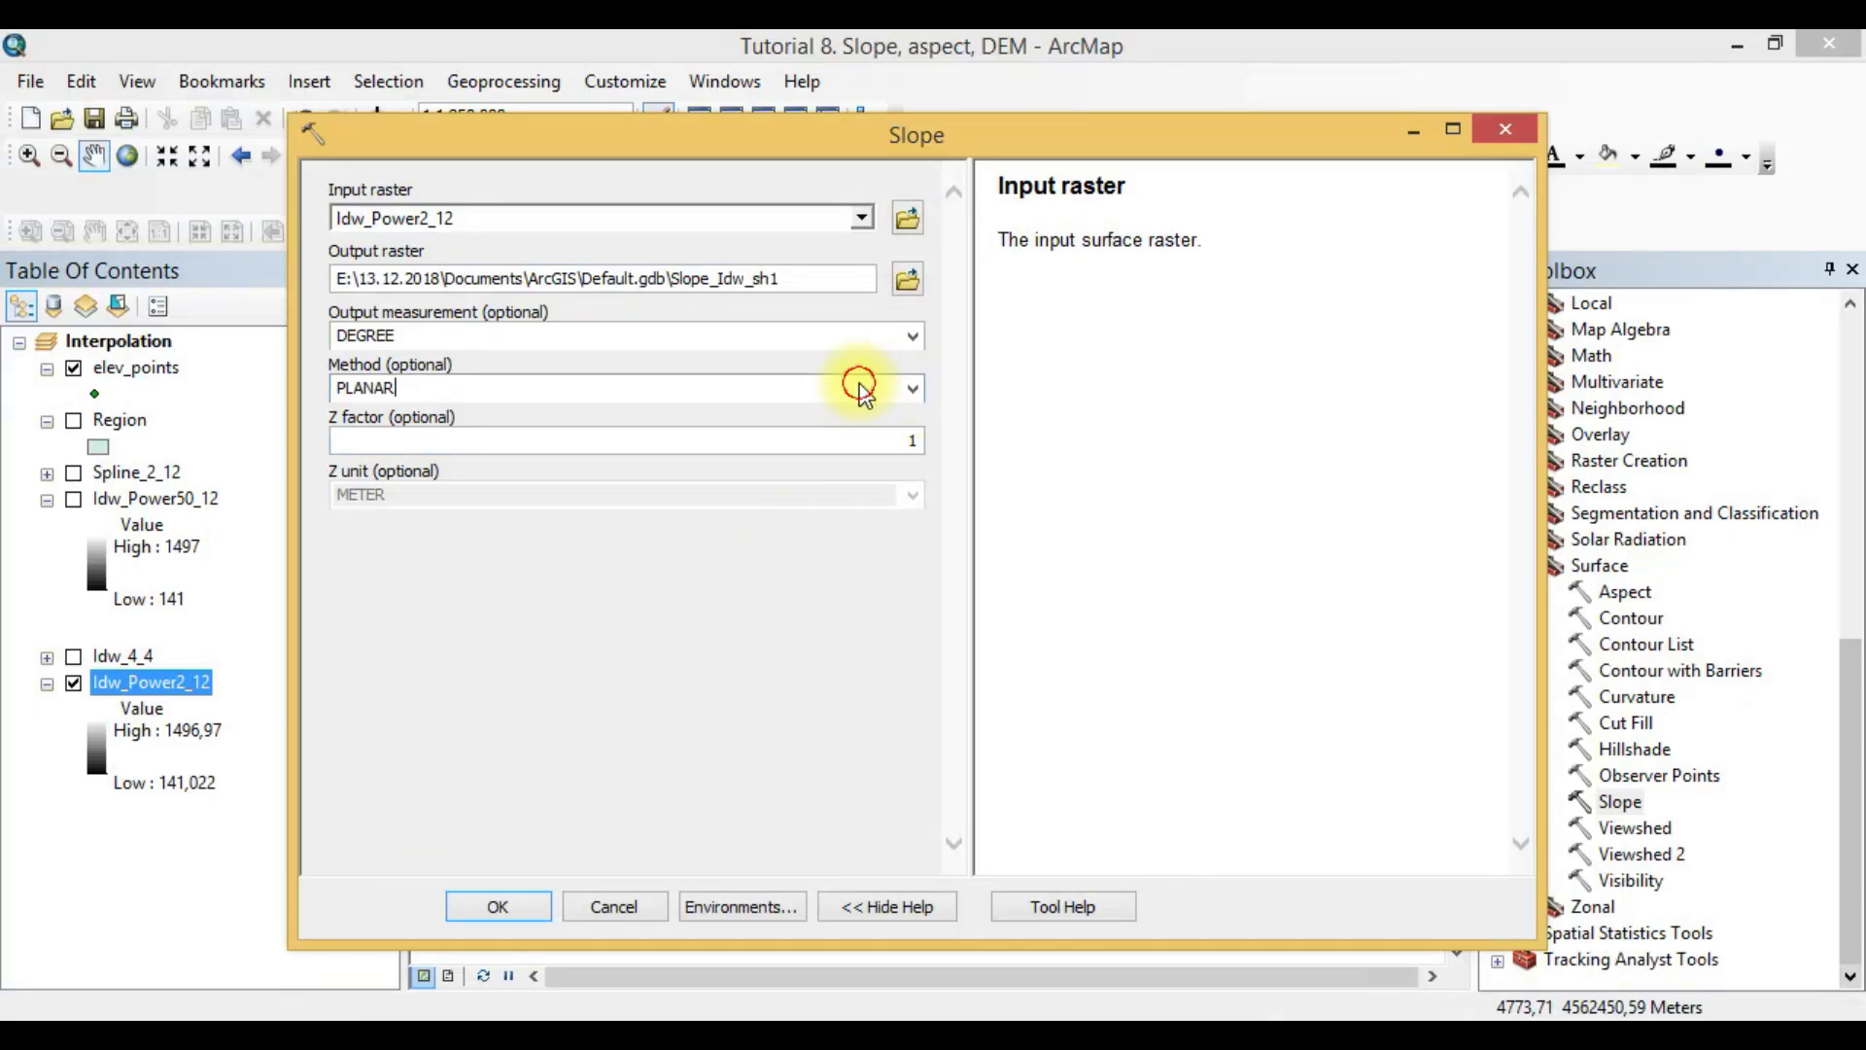
left_click(823, 447)
left_click_drag(873, 441, 955, 440)
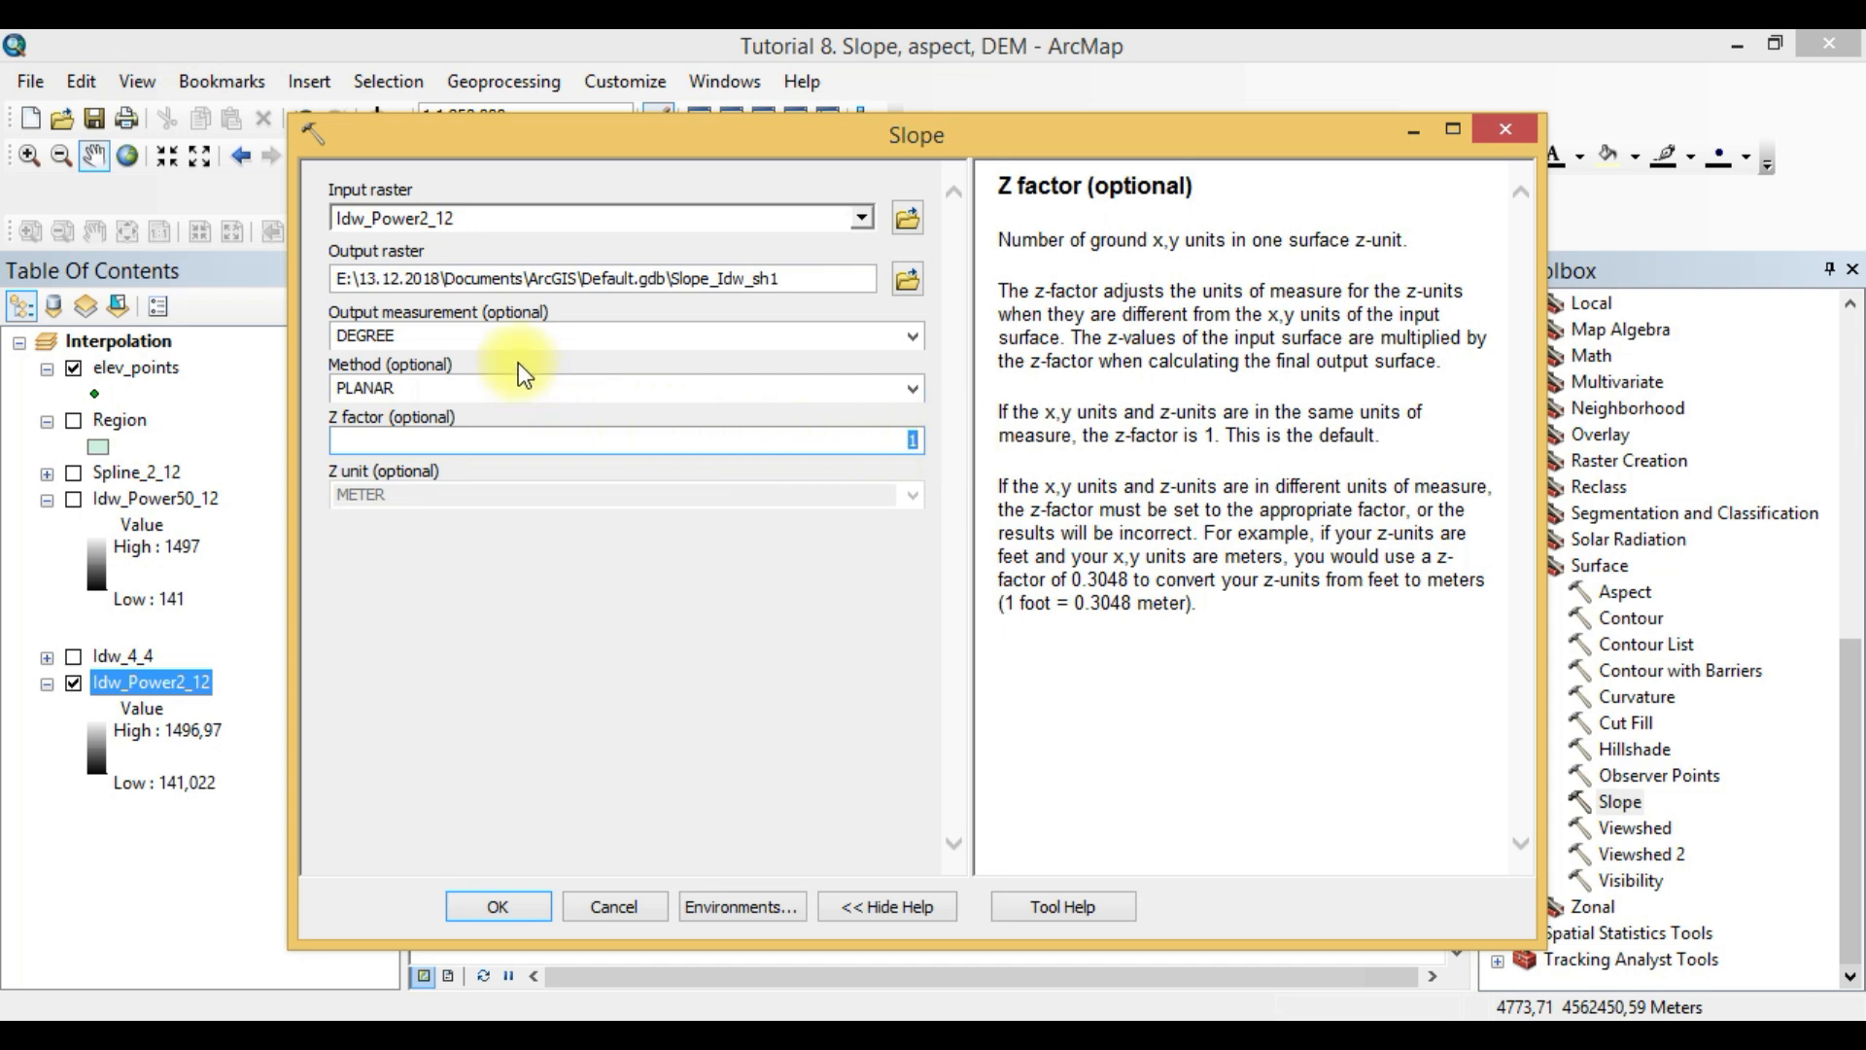
left_click(128, 372)
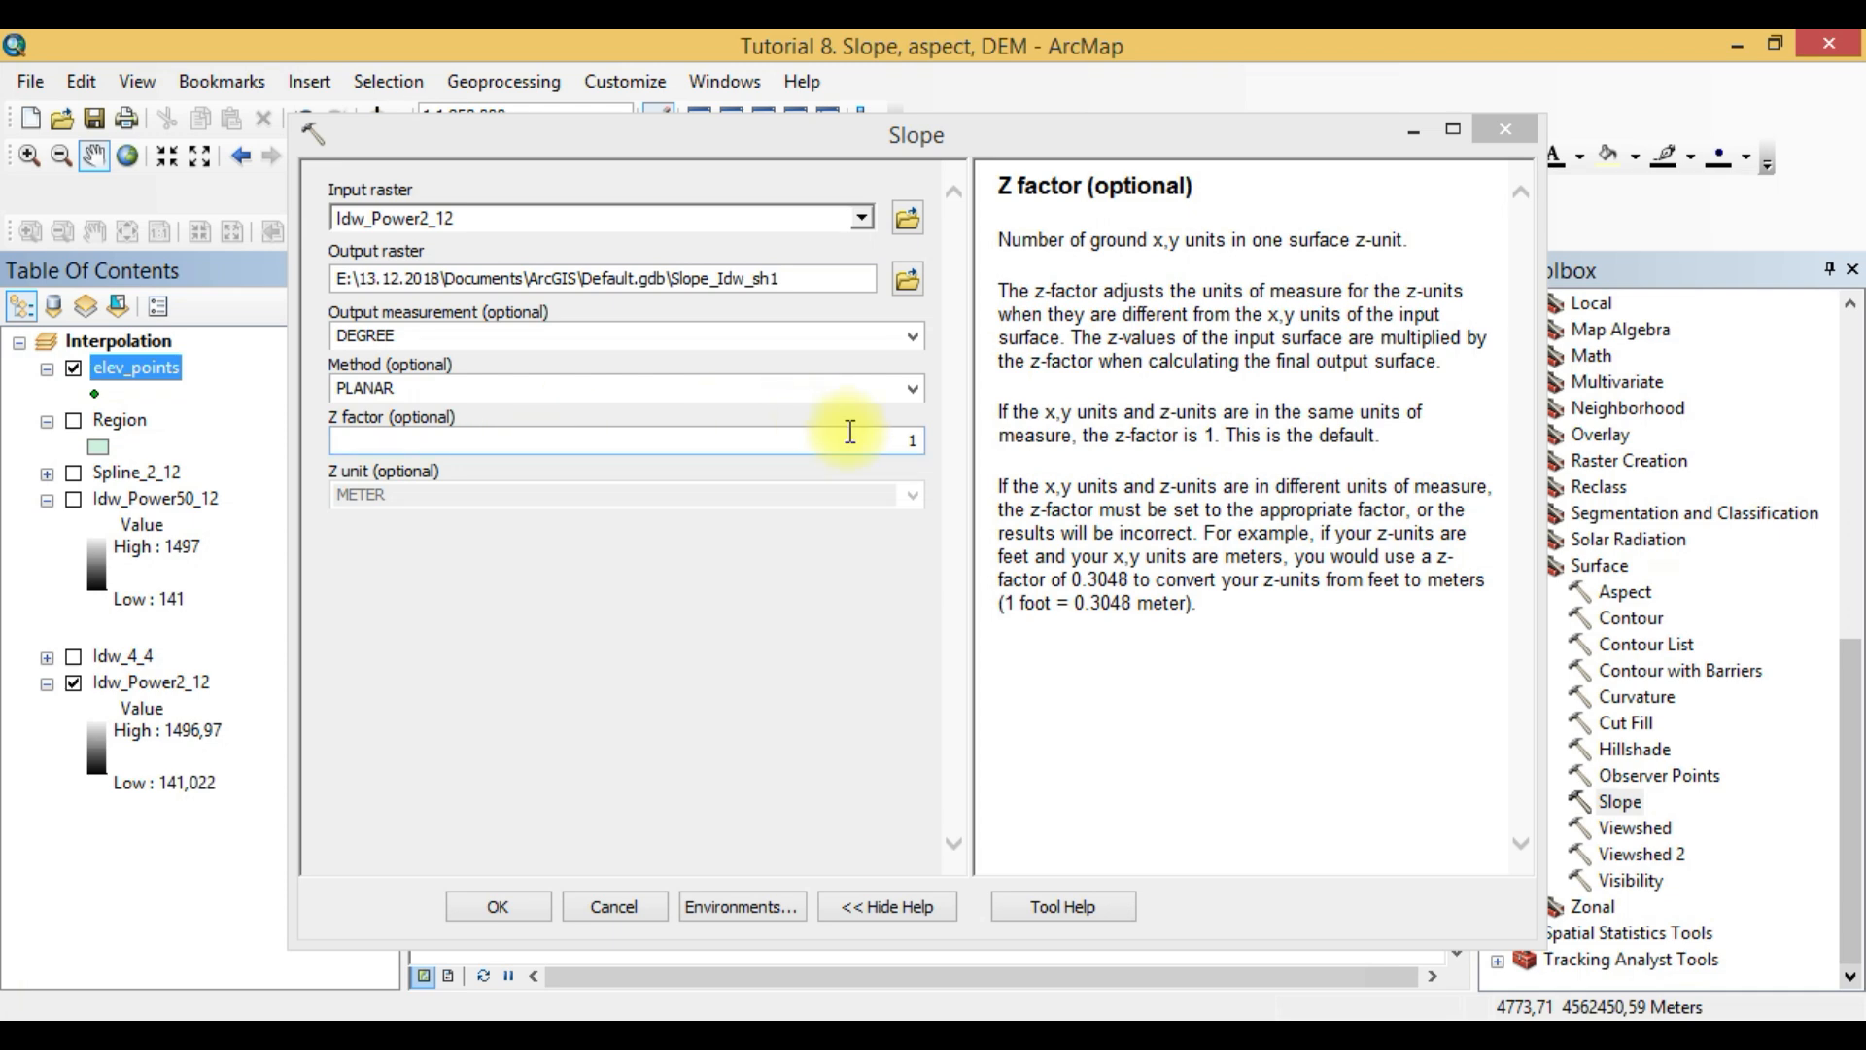
double_click(924, 445)
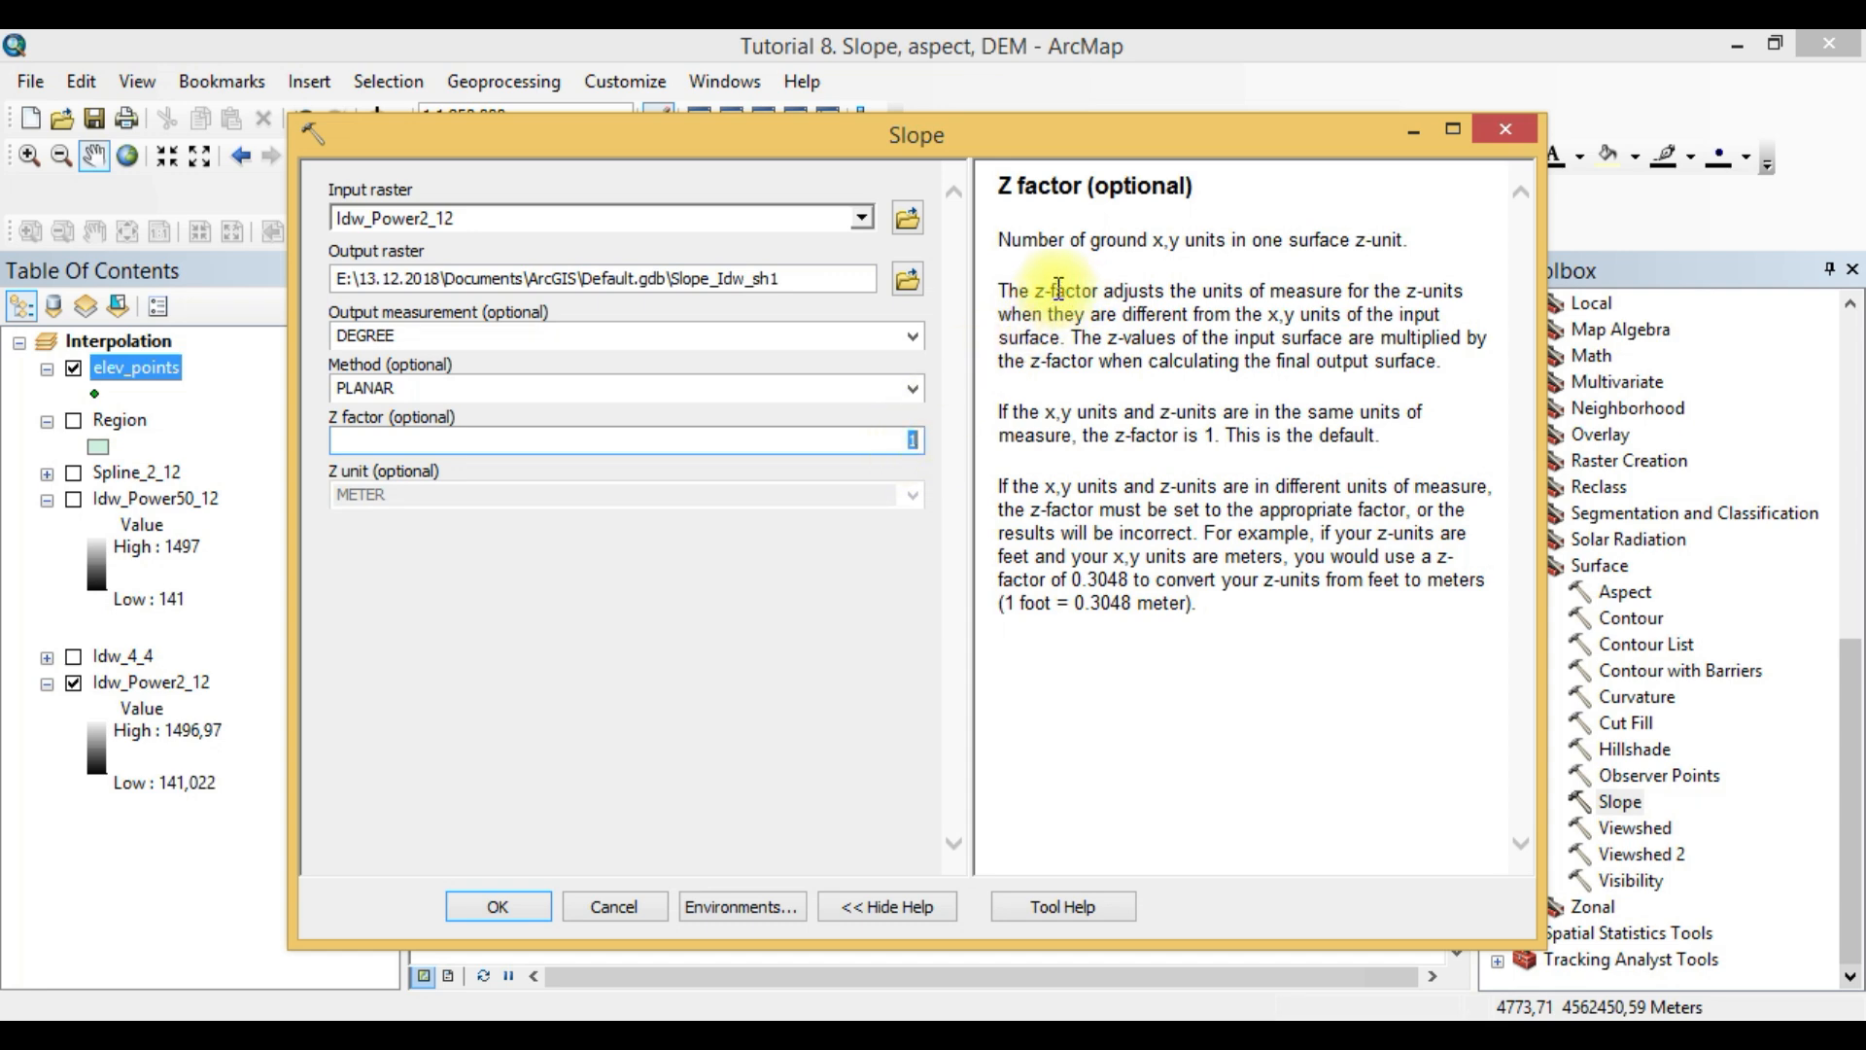
left_click_drag(1152, 241, 1242, 241)
left_click(1297, 272)
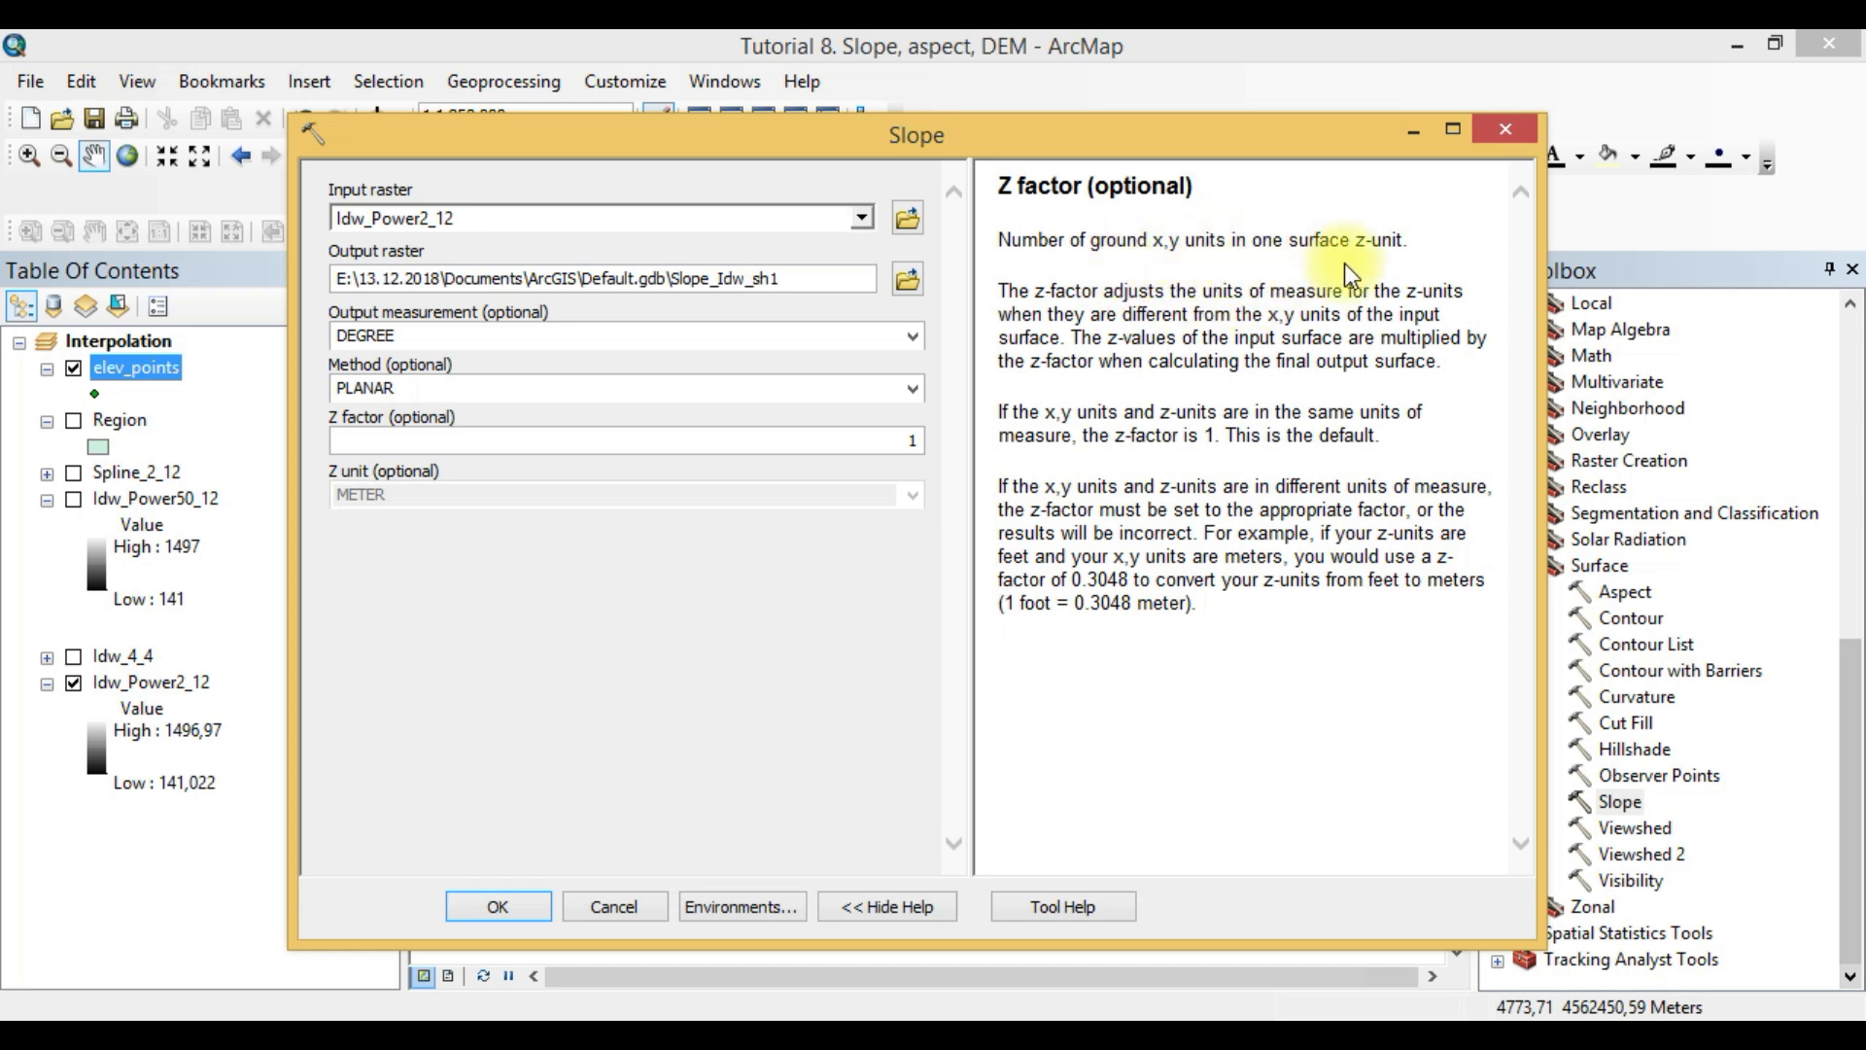
left_click(592, 661)
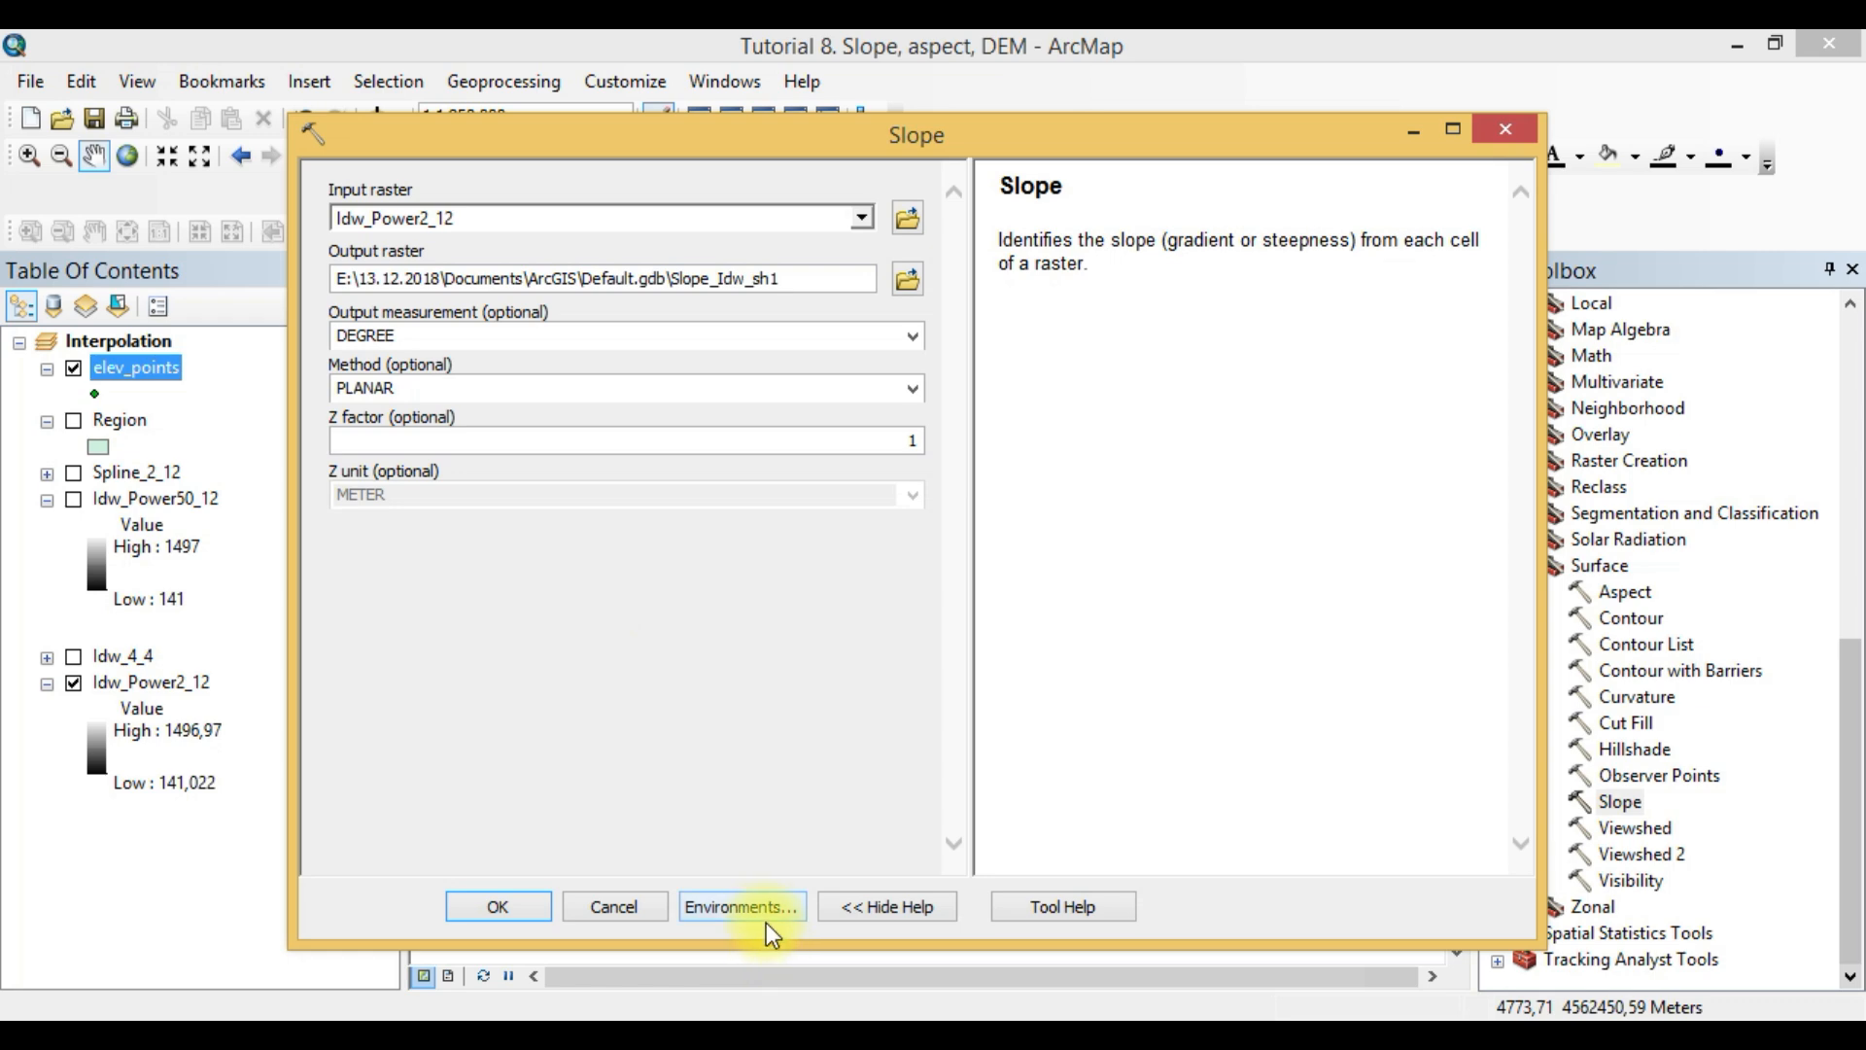
- In the Slope tool's environment settings, set the processing extent to same as layer Region and the raster analysis mask to Region
left_click(747, 906)
left_click(471, 258)
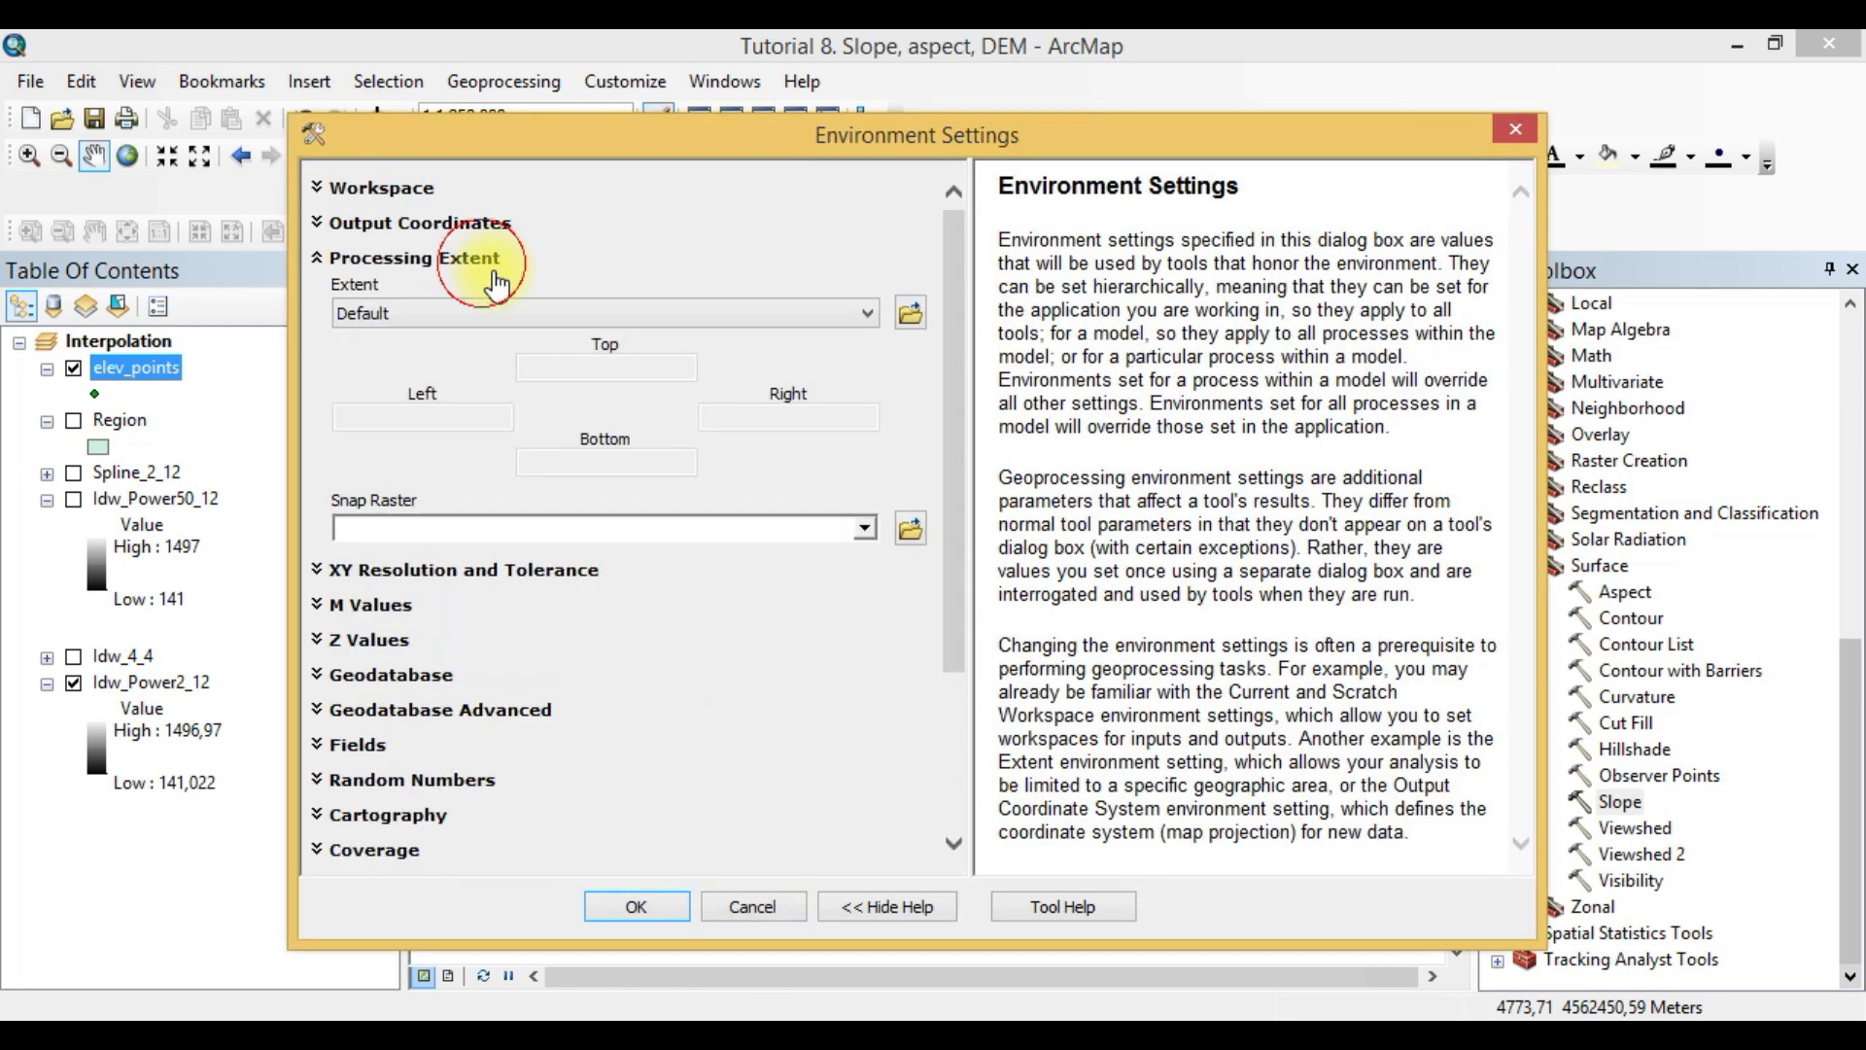
left_click(603, 315)
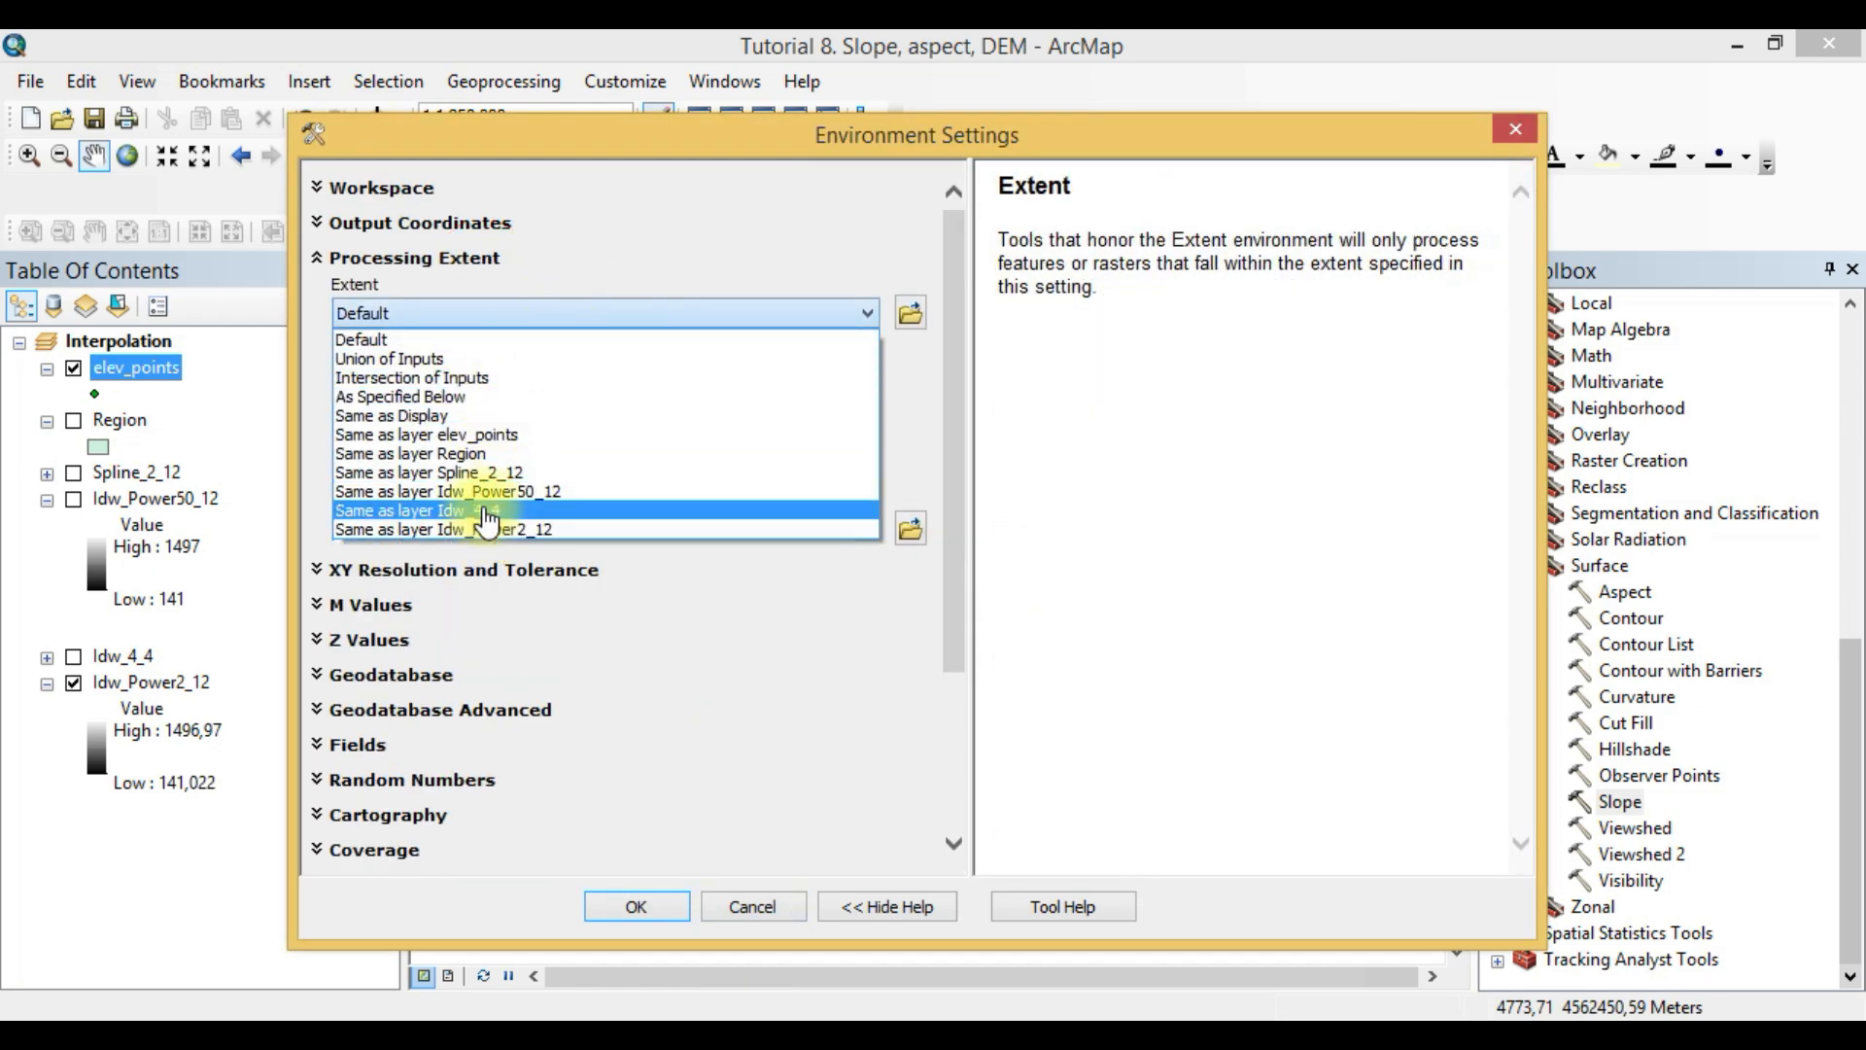
left_click(489, 454)
left_click_drag(950, 416, 937, 654)
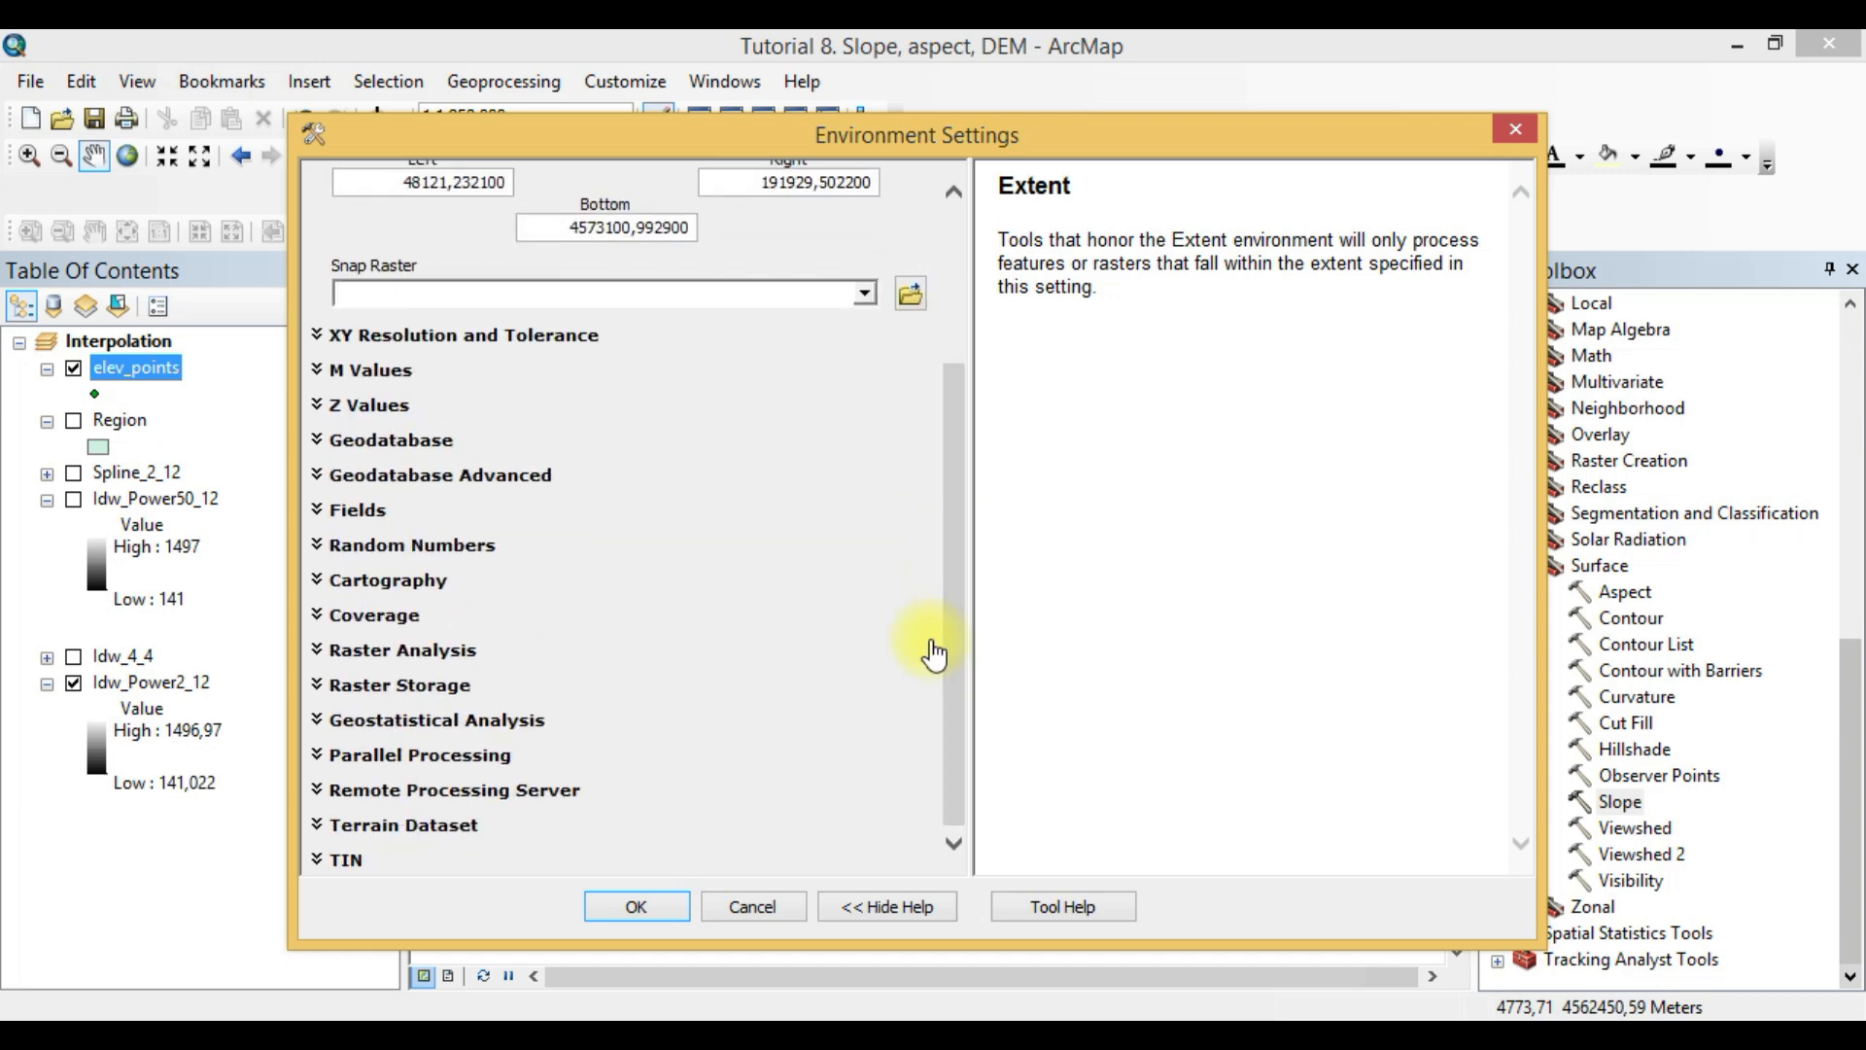
left_click(420, 651)
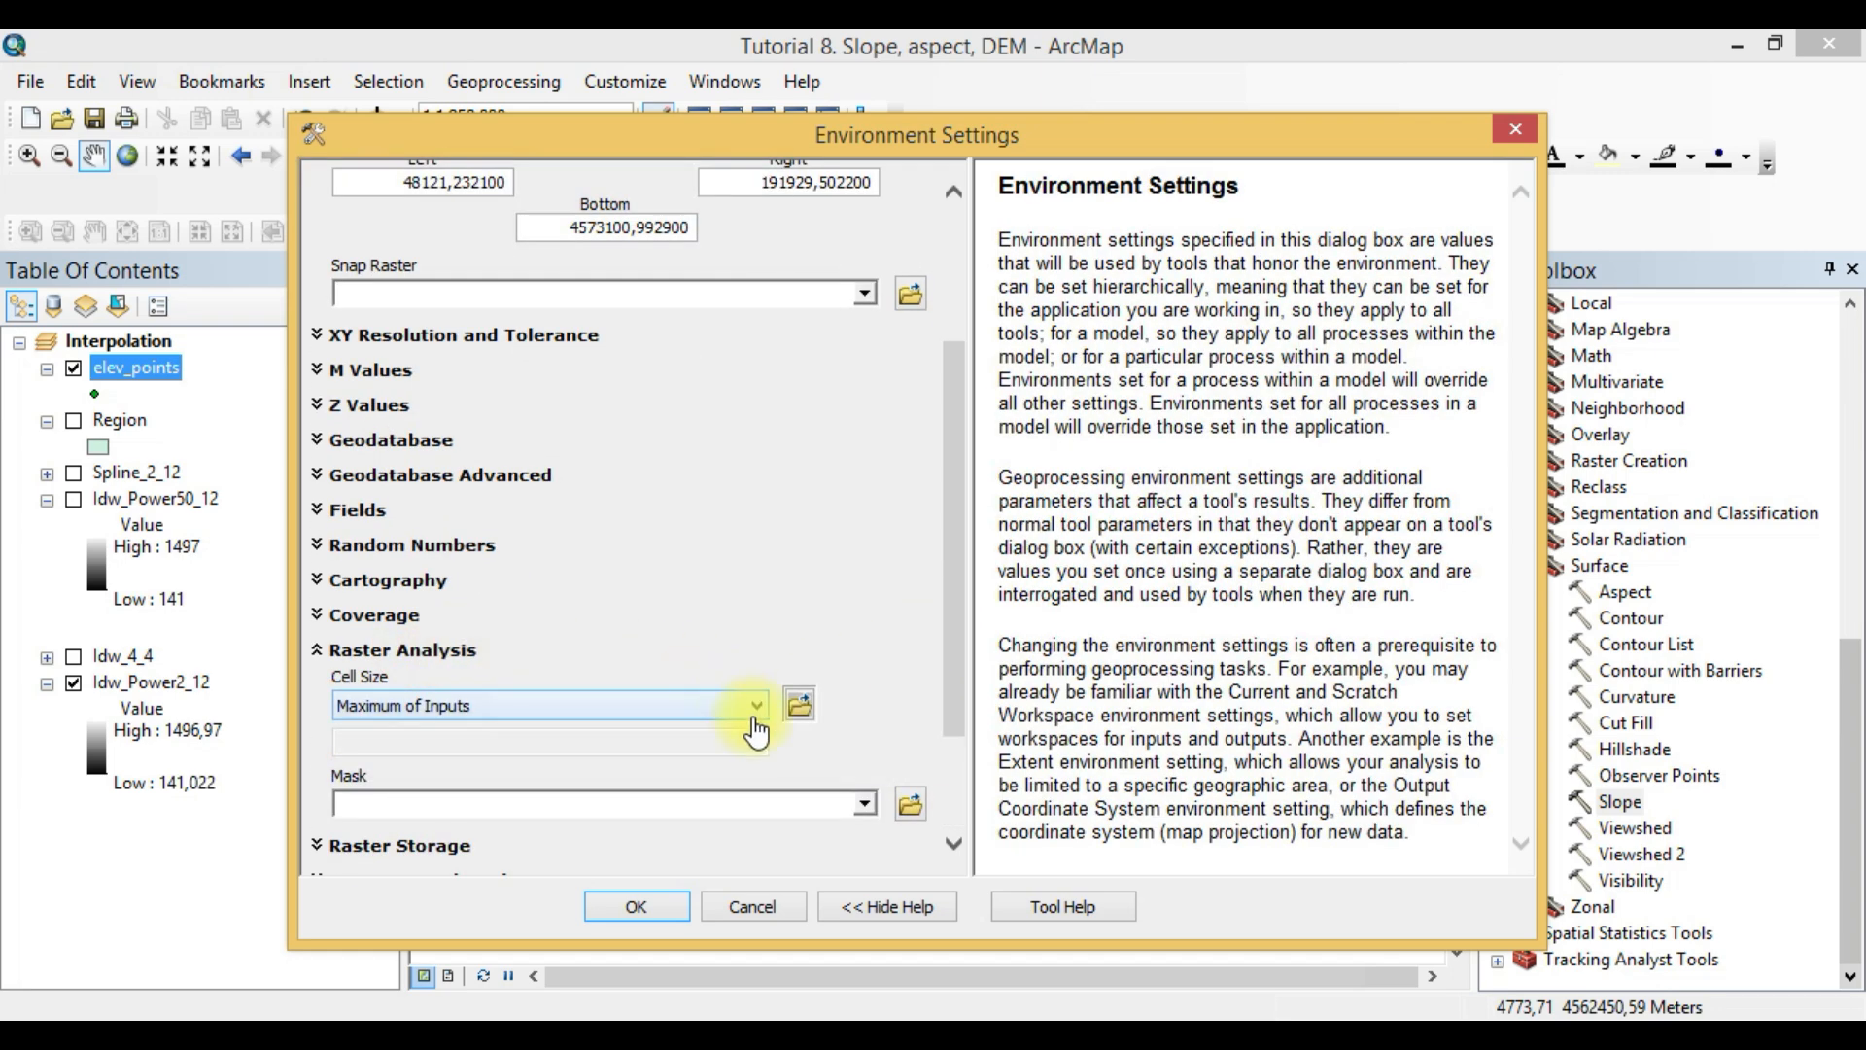
left_click(864, 804)
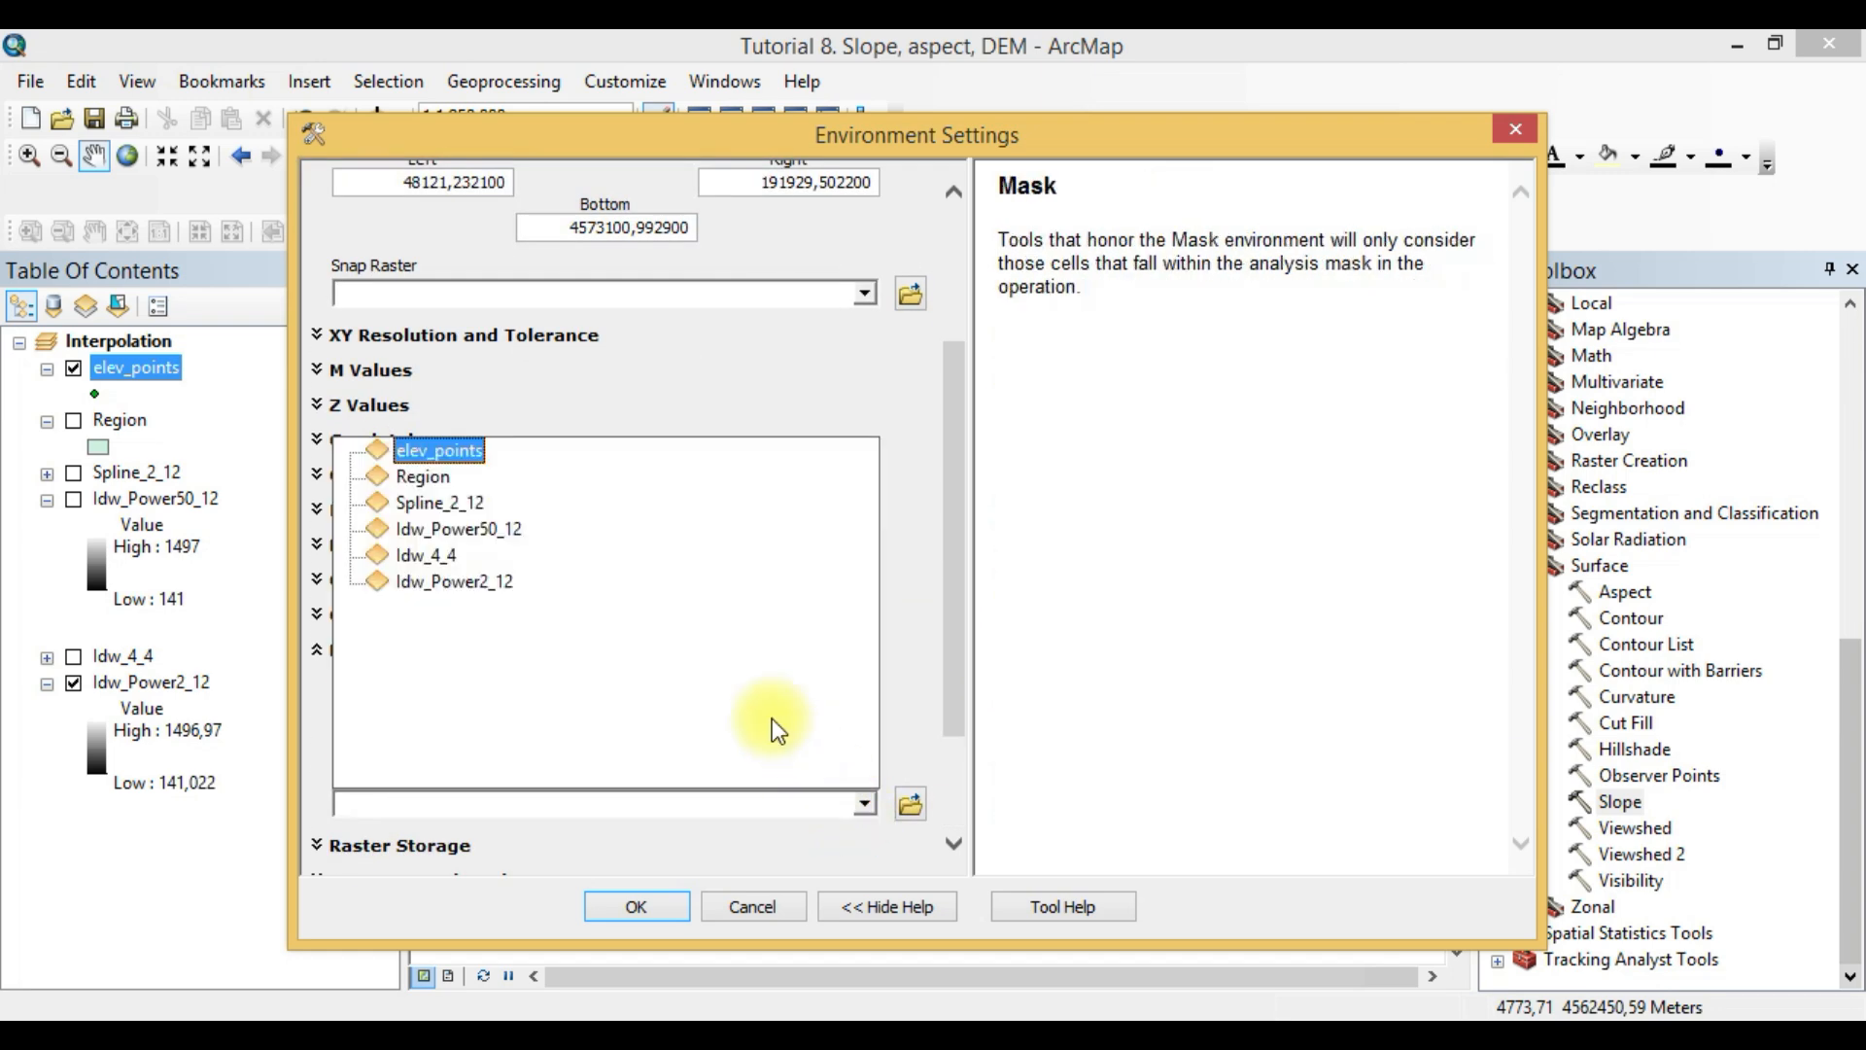
left_click(431, 477)
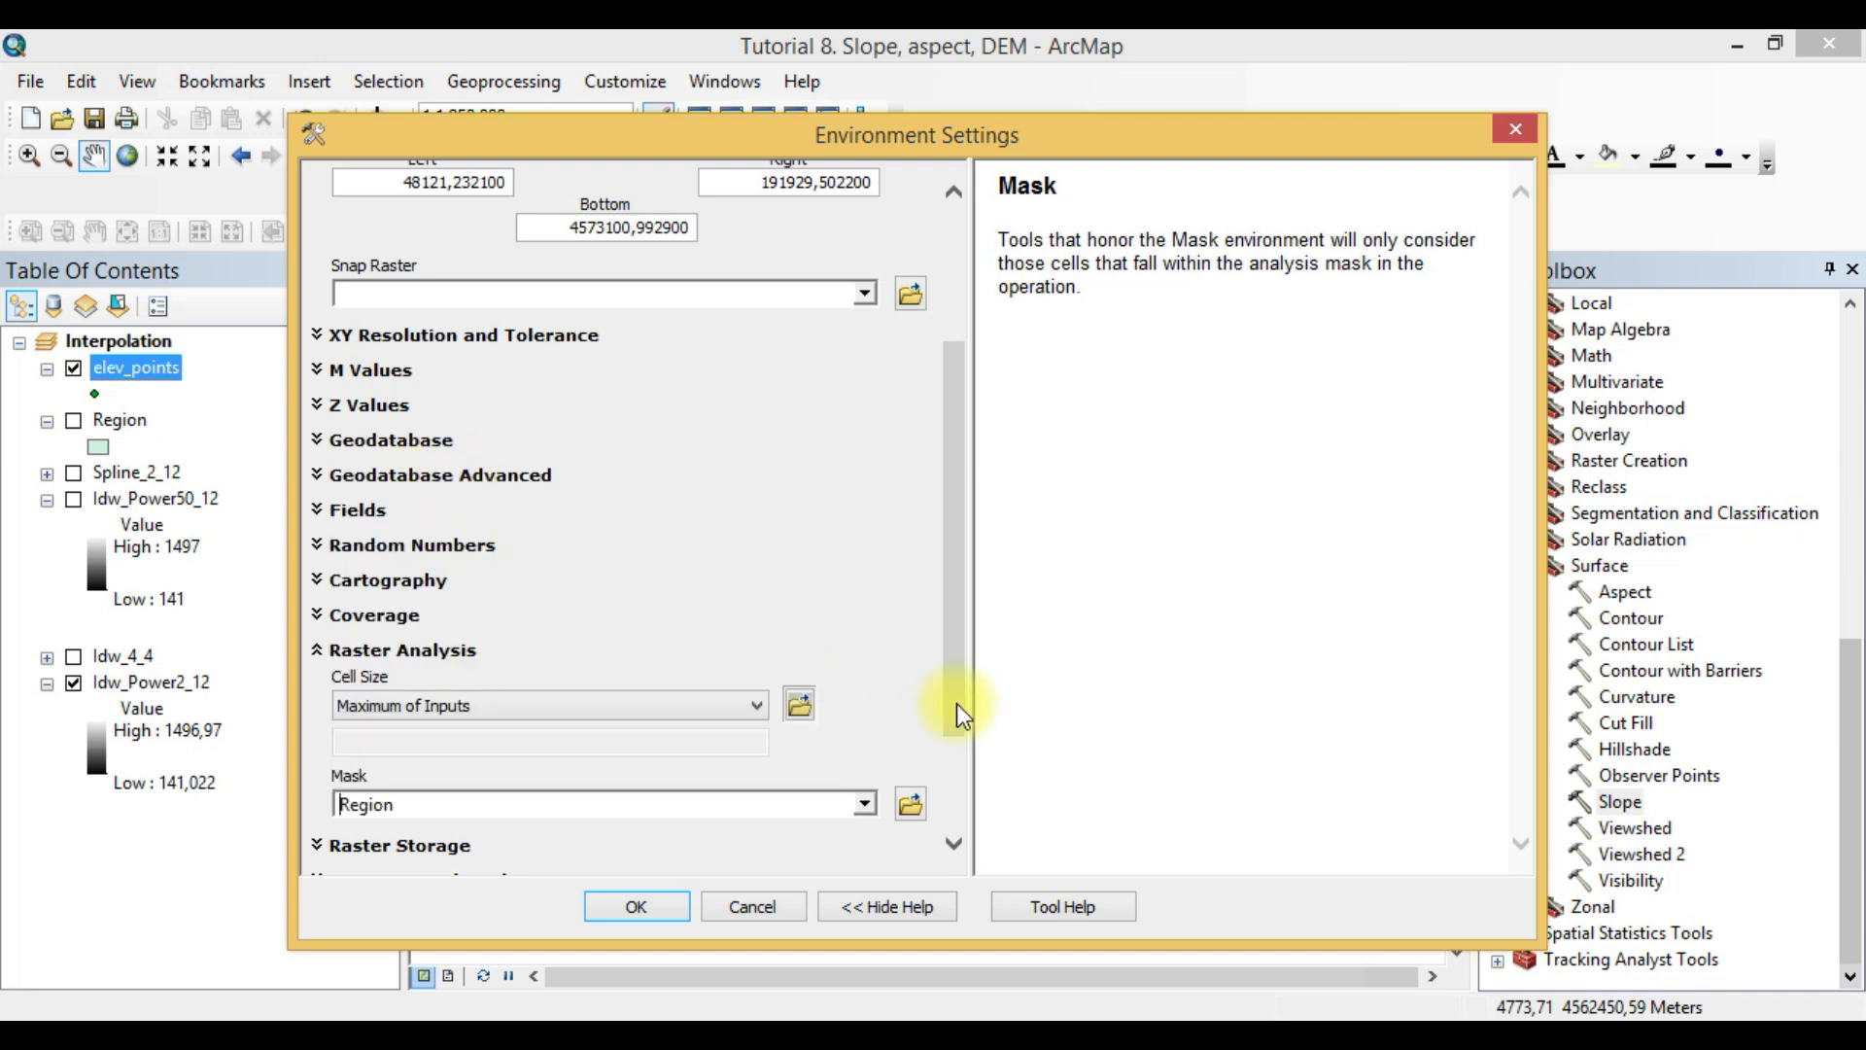
left_click_drag(957, 706, 956, 605)
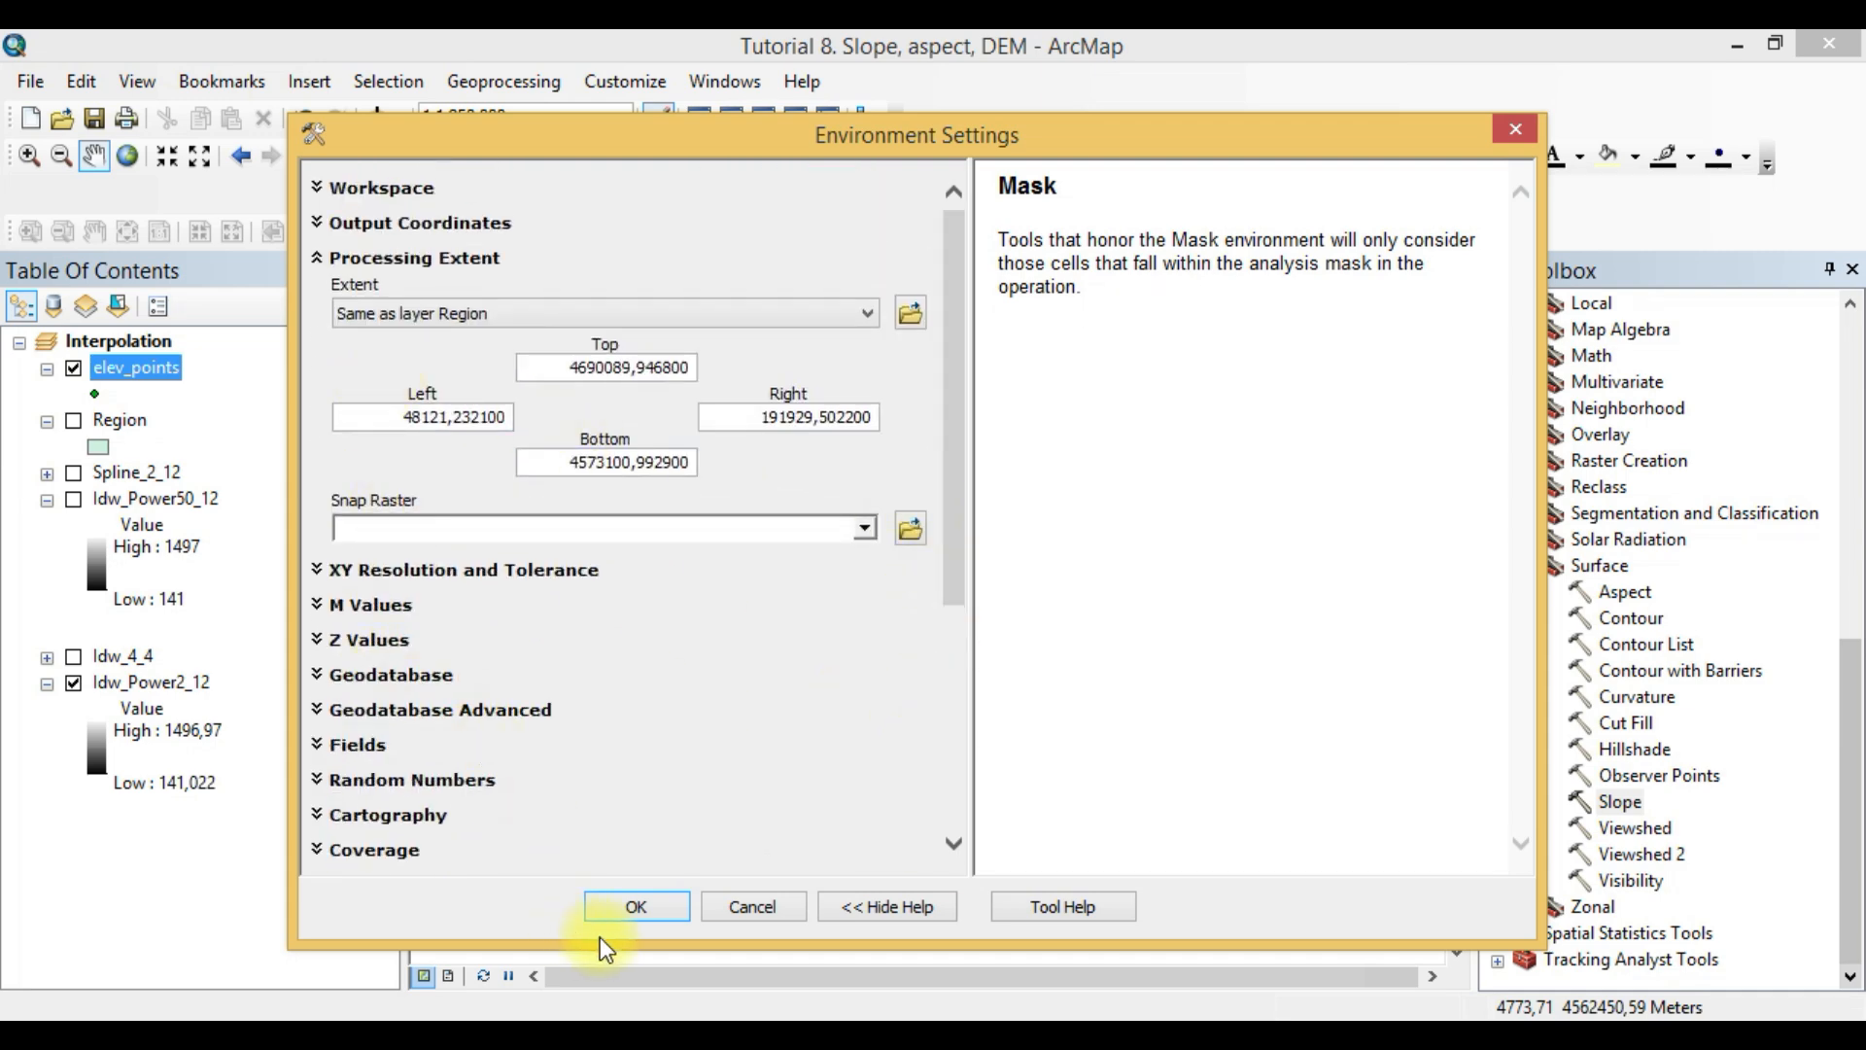
left_click(623, 909)
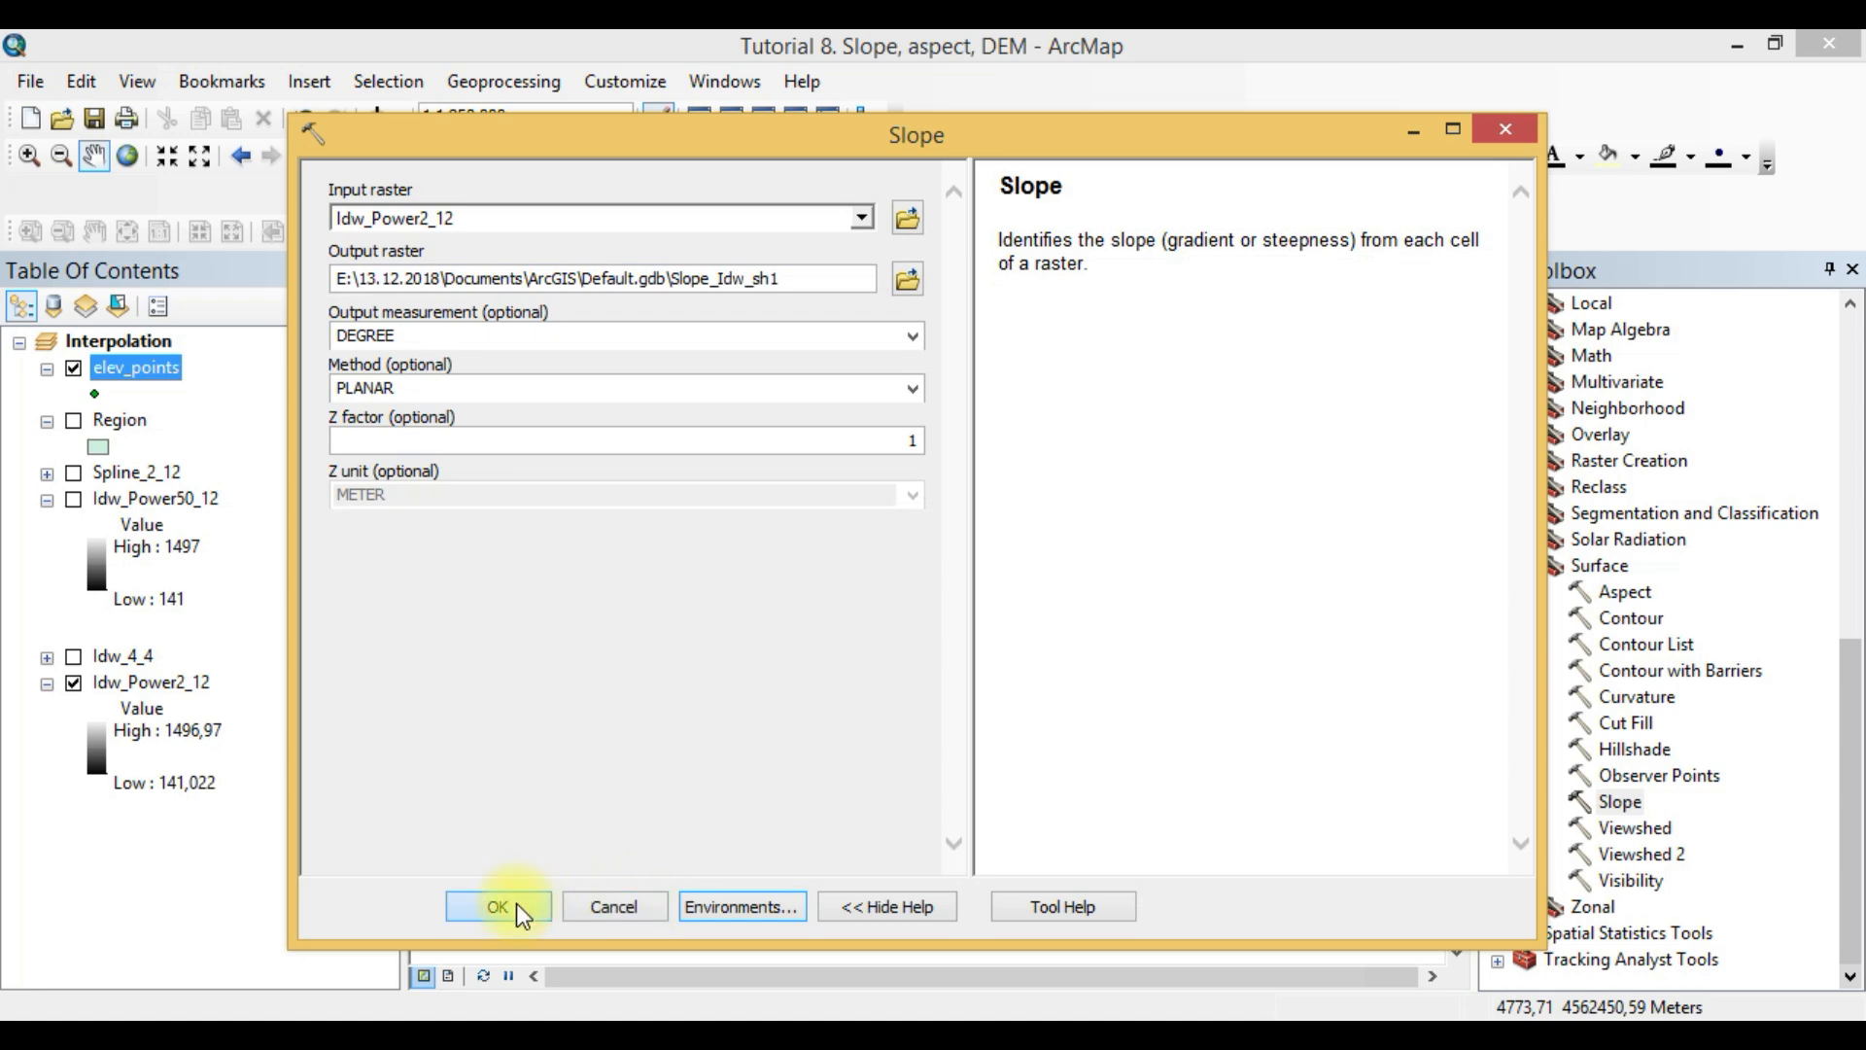
- Run the Slope tool on Idw_Power2_12 with DEGREE output, PLANAR method and a Z factor of 1
left_click(918, 440)
left_click(717, 679)
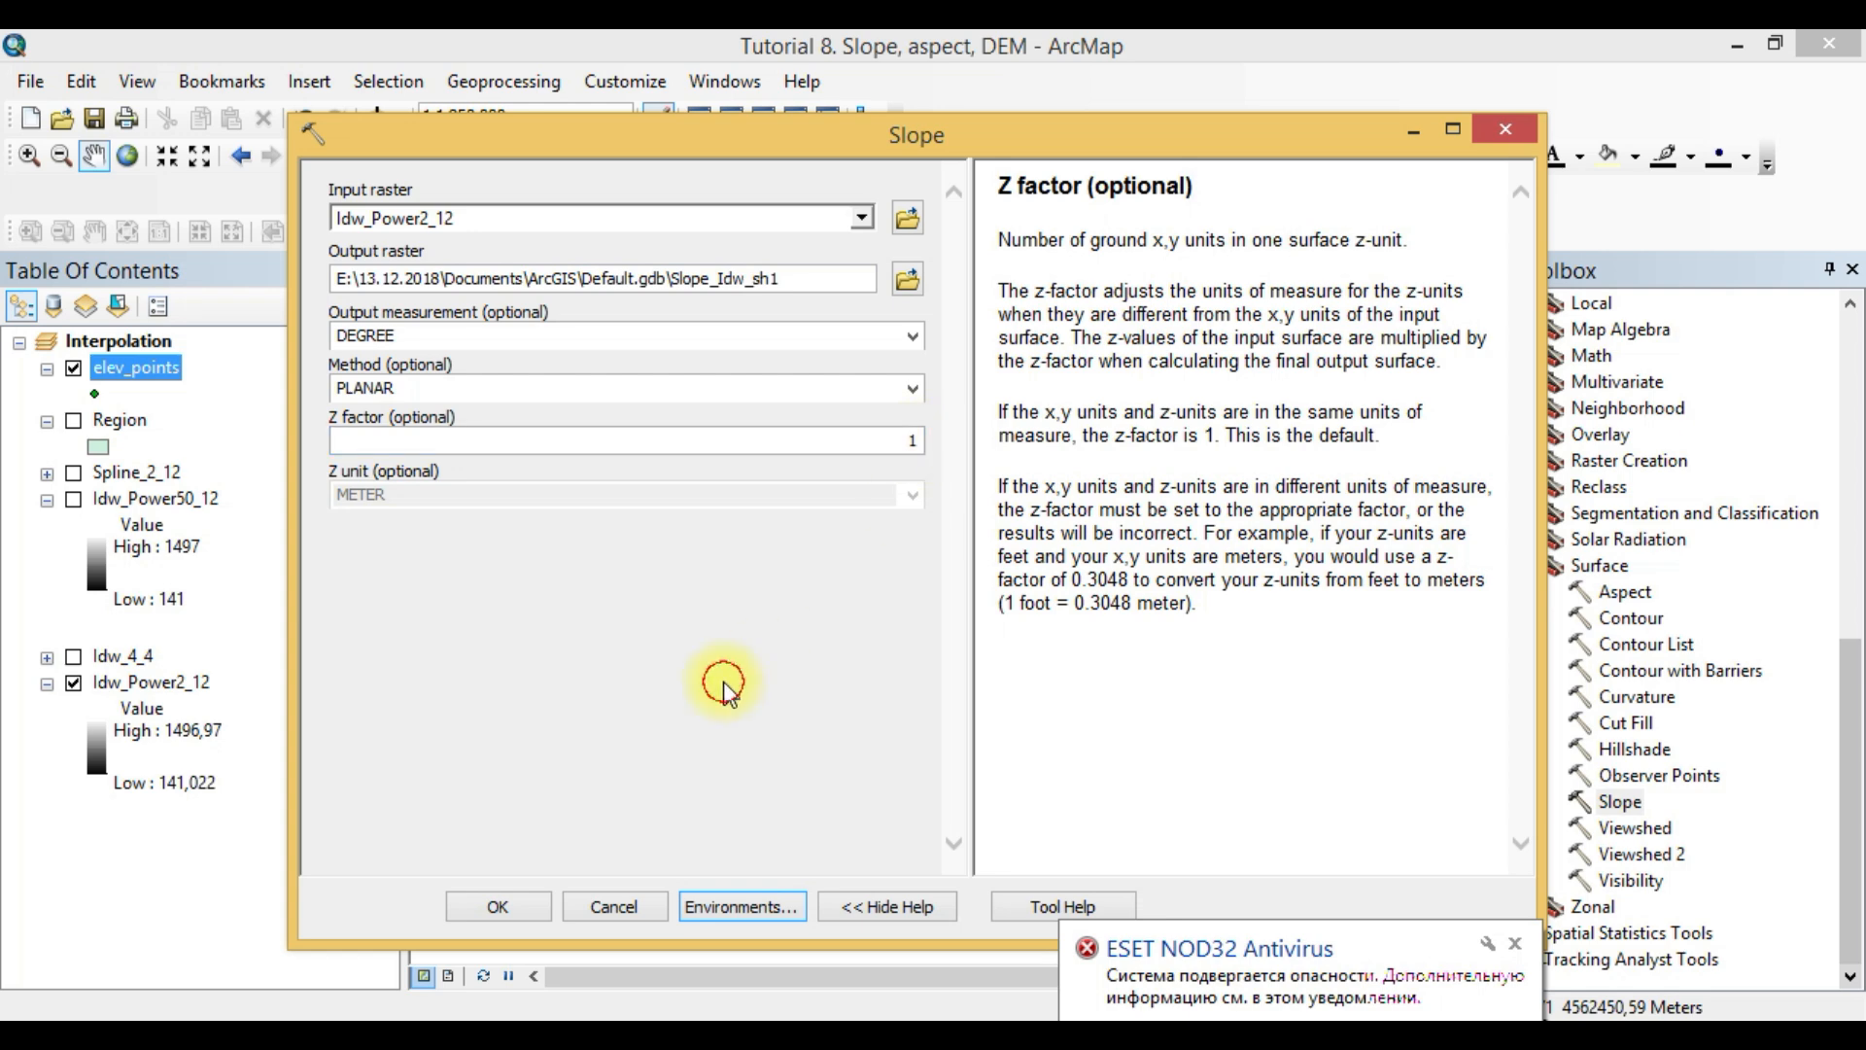
left_click(513, 914)
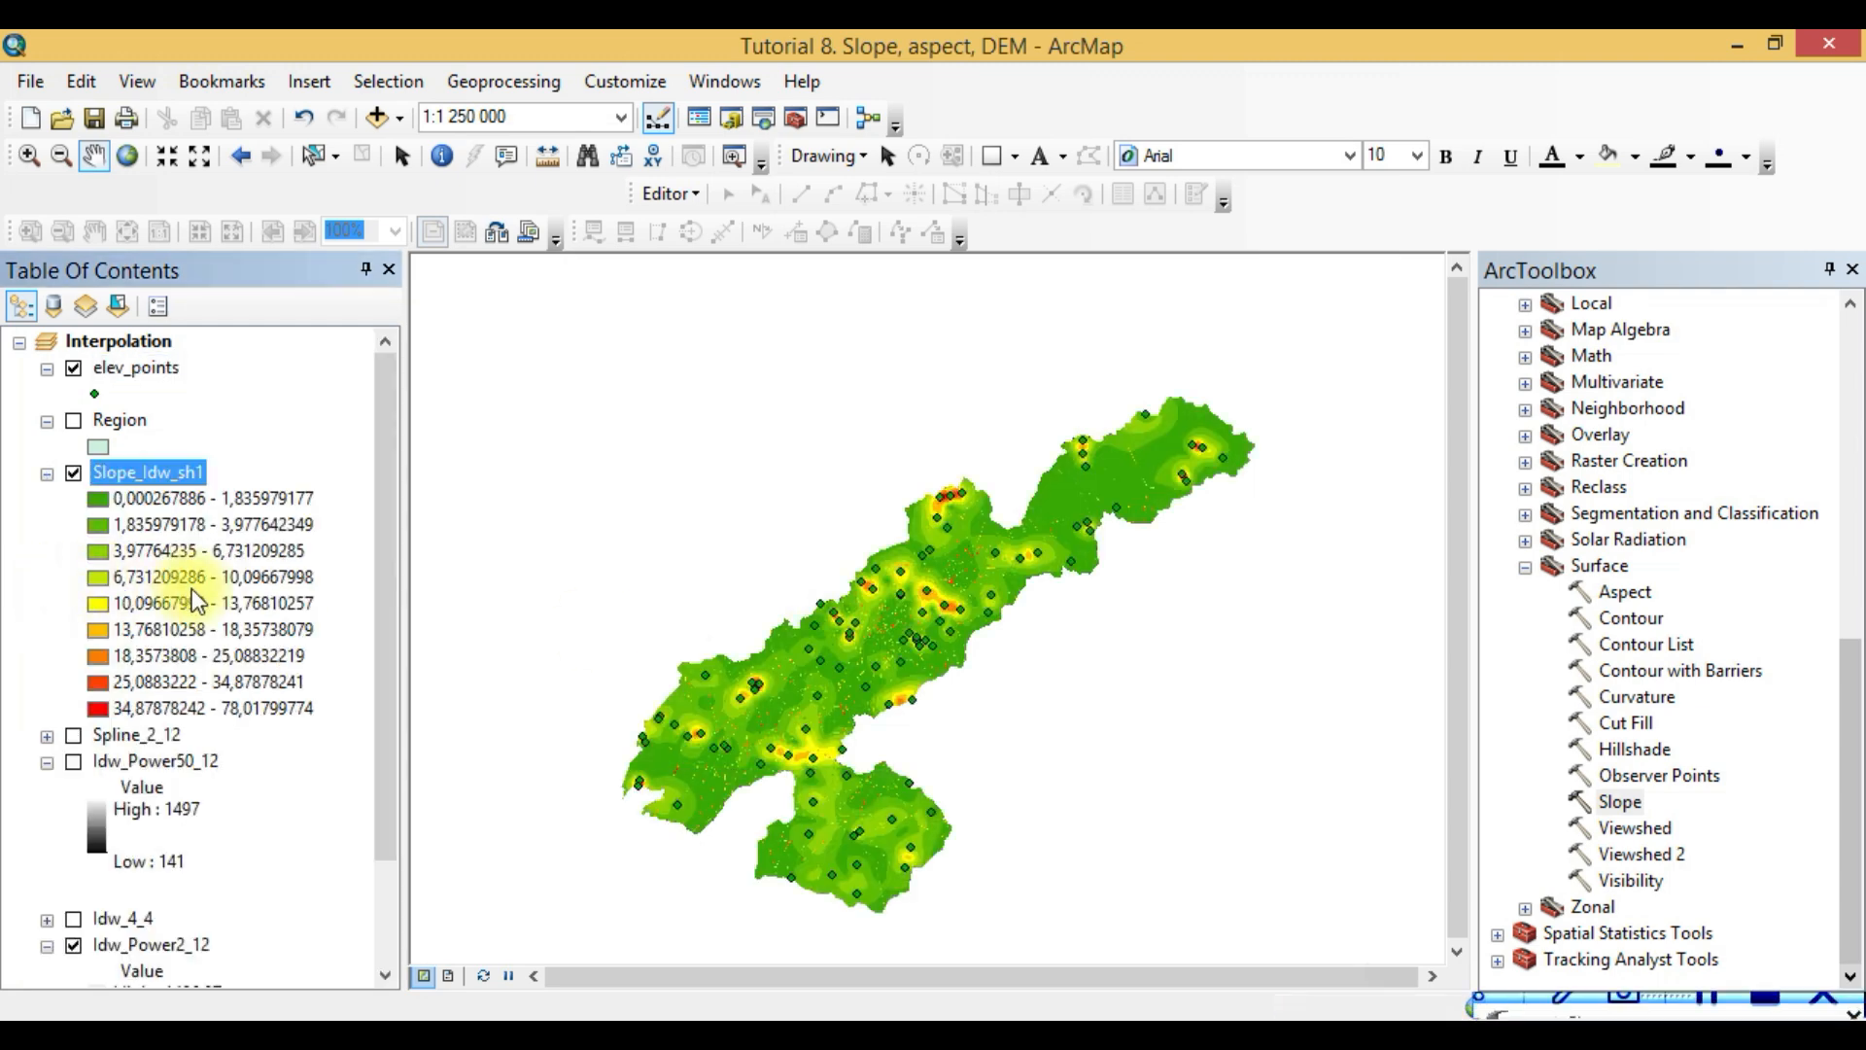
left_click(1852, 975)
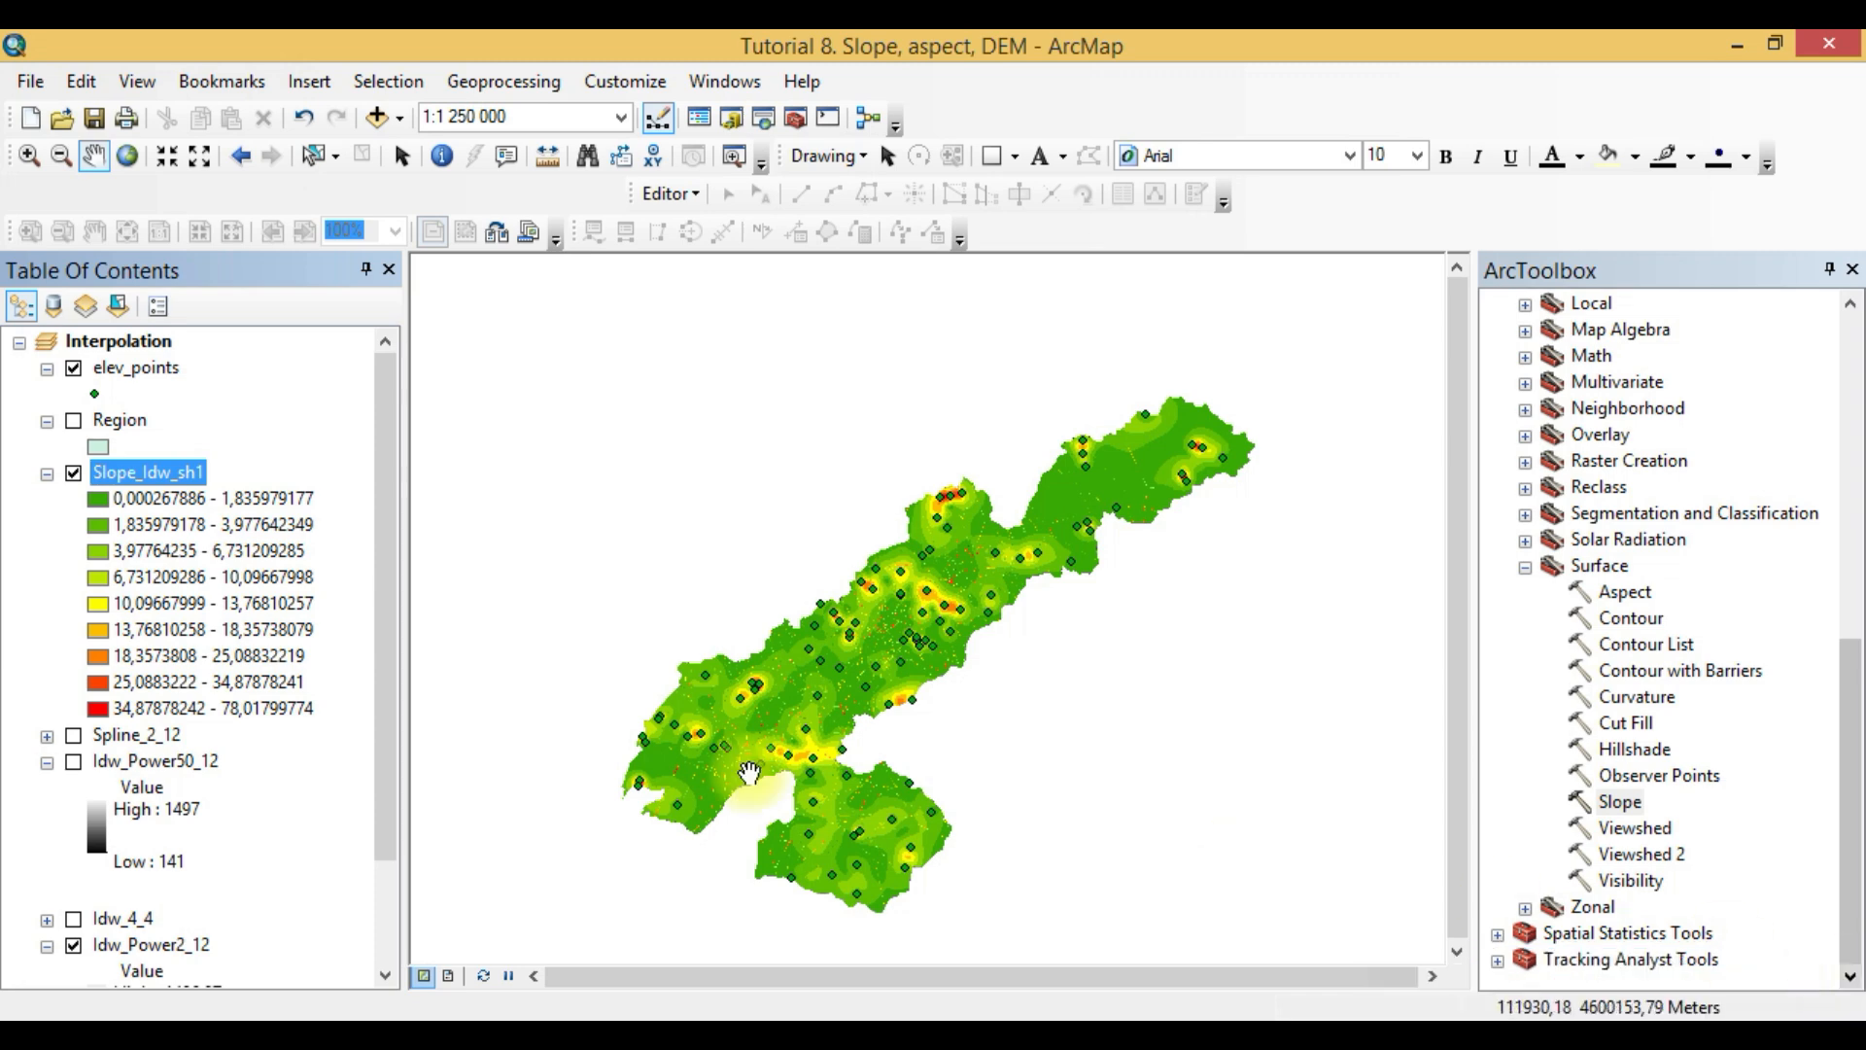
- Capture the slope map area as a new snip in the Snipping Tool and copy the image
left_click(479, 1038)
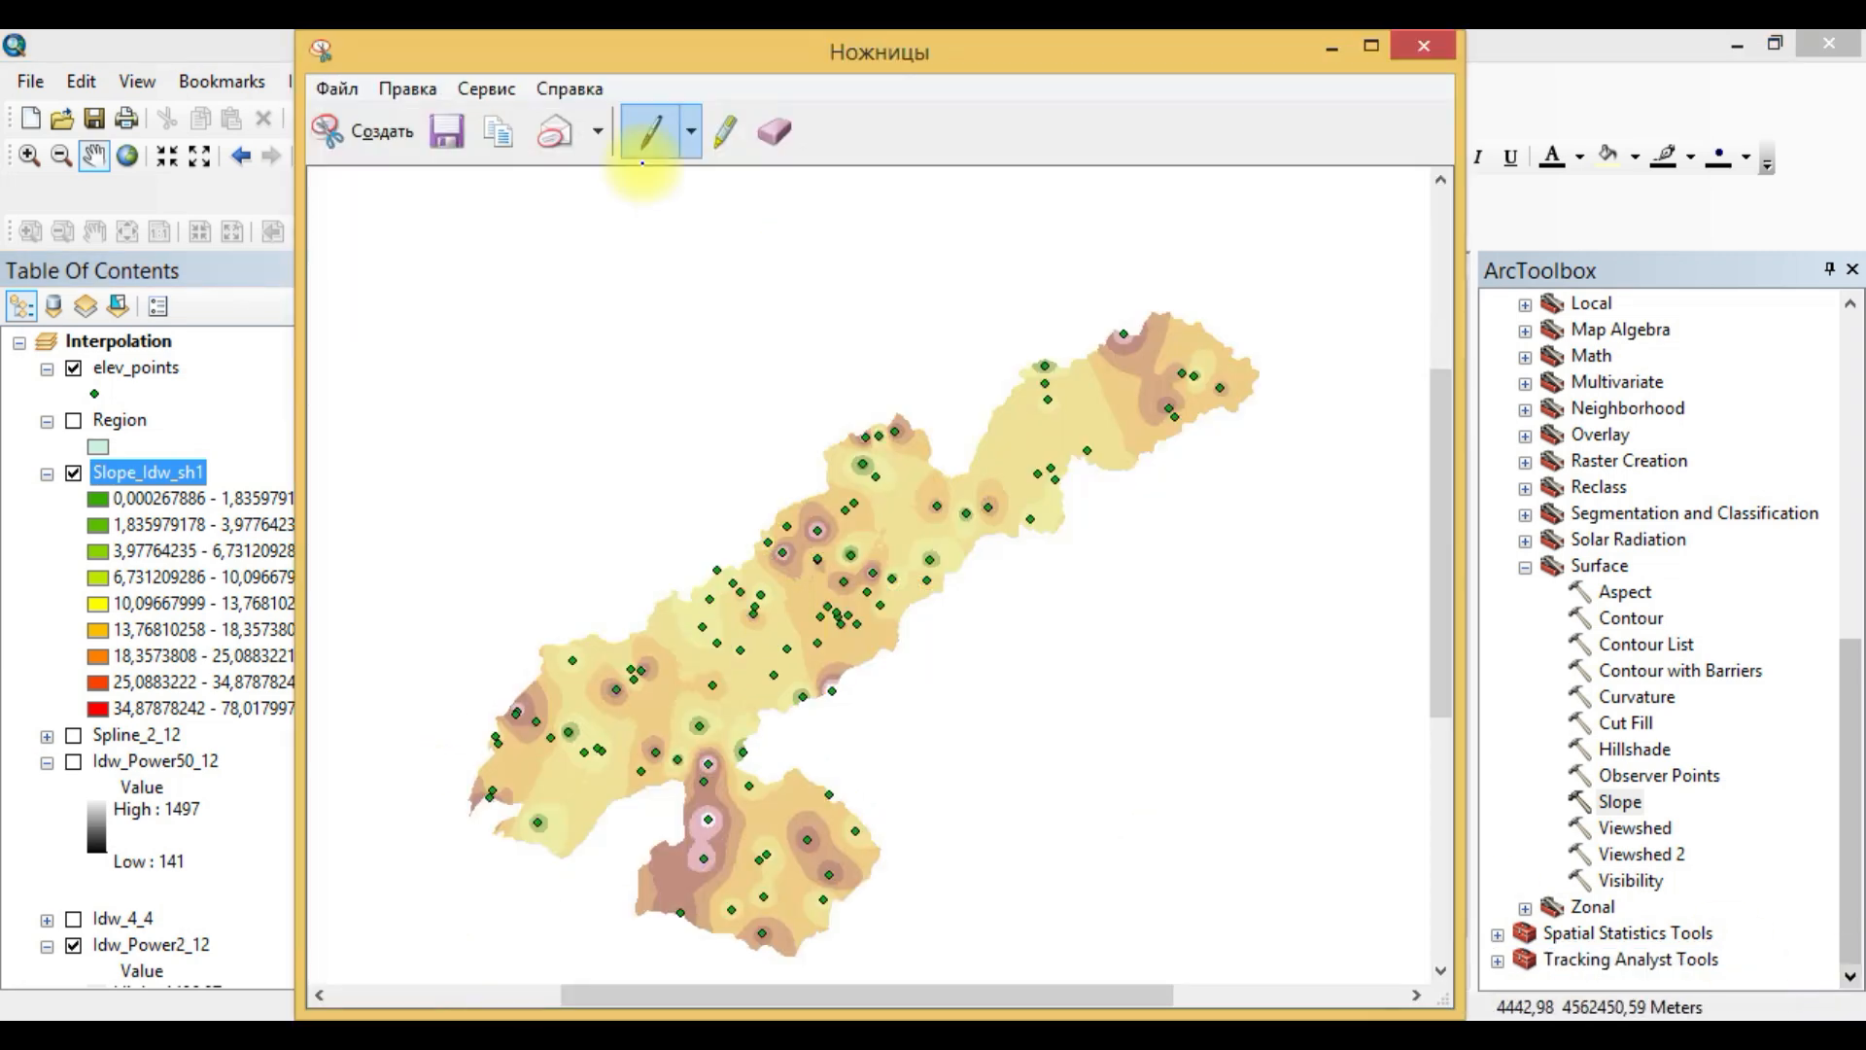
left_click(353, 128)
left_click_drag(467, 286, 1215, 929)
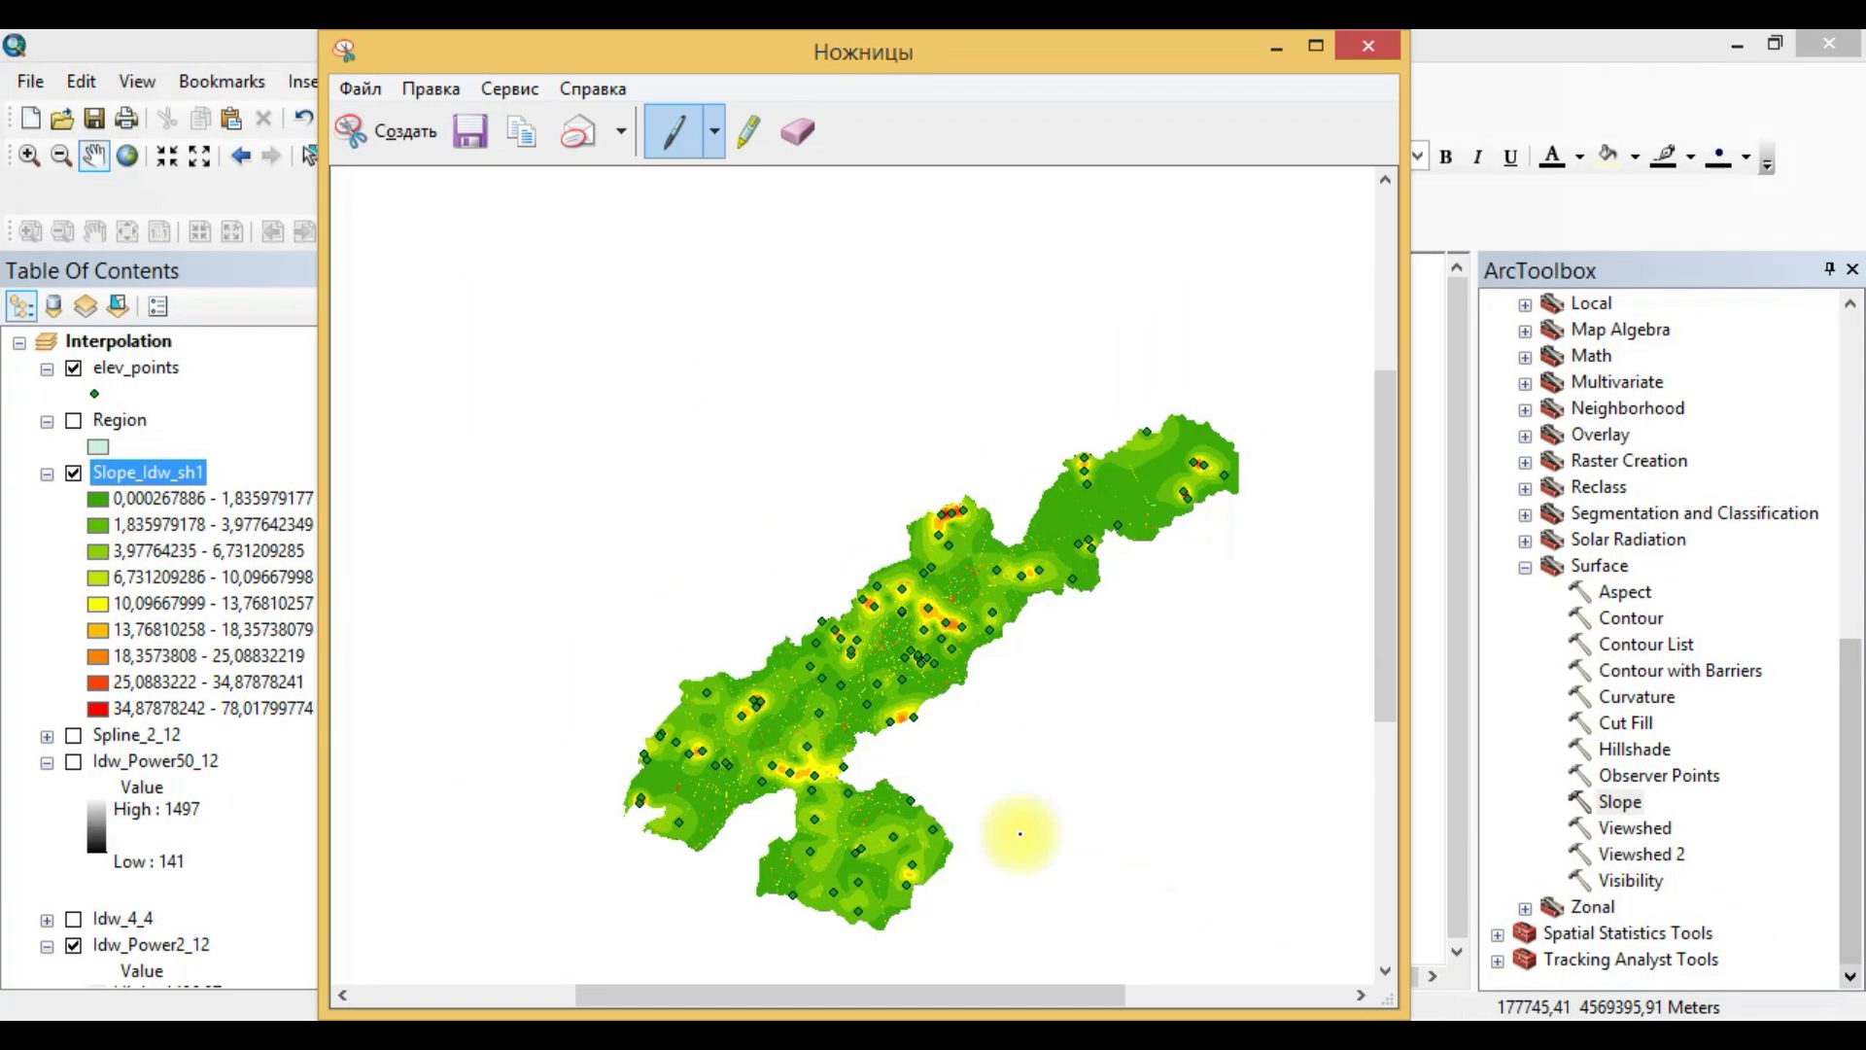
right_click(759, 661)
left_click(836, 711)
- Paste the slope map snip into the Word document below question 8, shrink it and move the following item's text onto a new line
left_click(408, 1036)
left_click(344, 734)
key("ctrl+v")
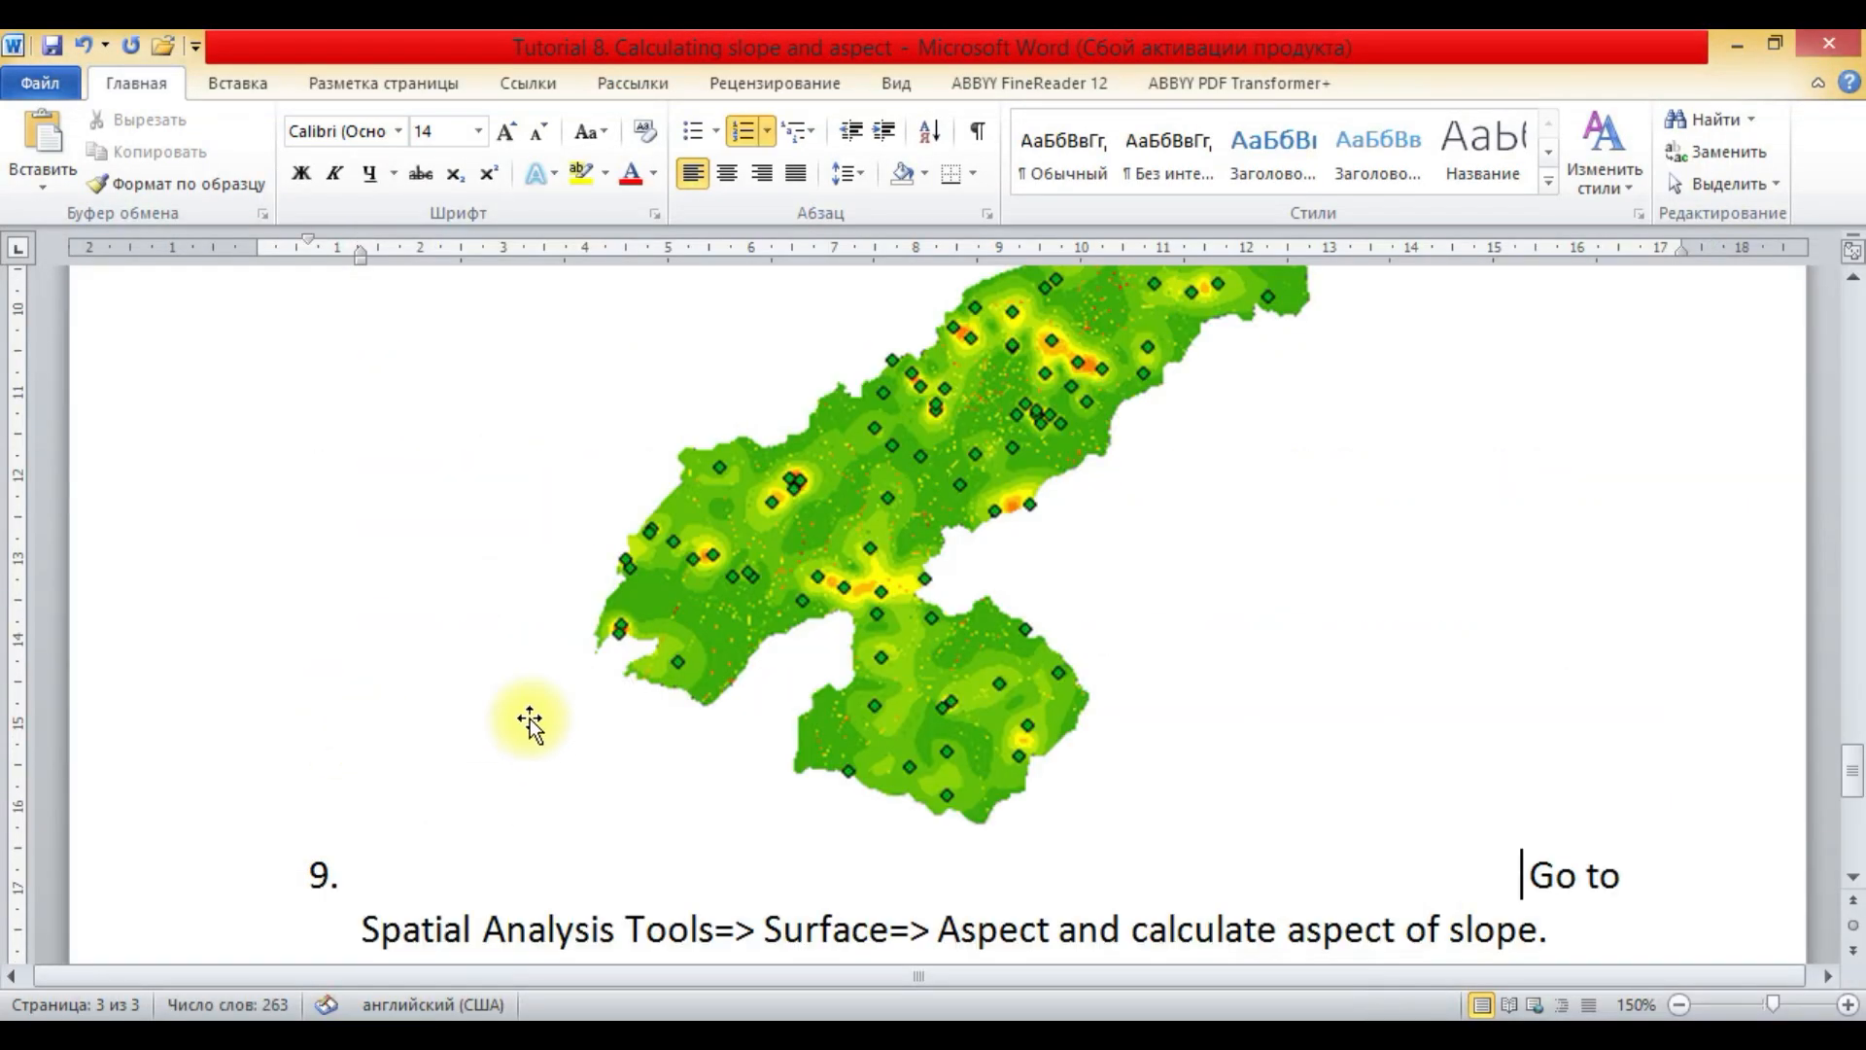
left_click(529, 721)
left_click_drag(1517, 887, 1233, 583)
left_click(1234, 616)
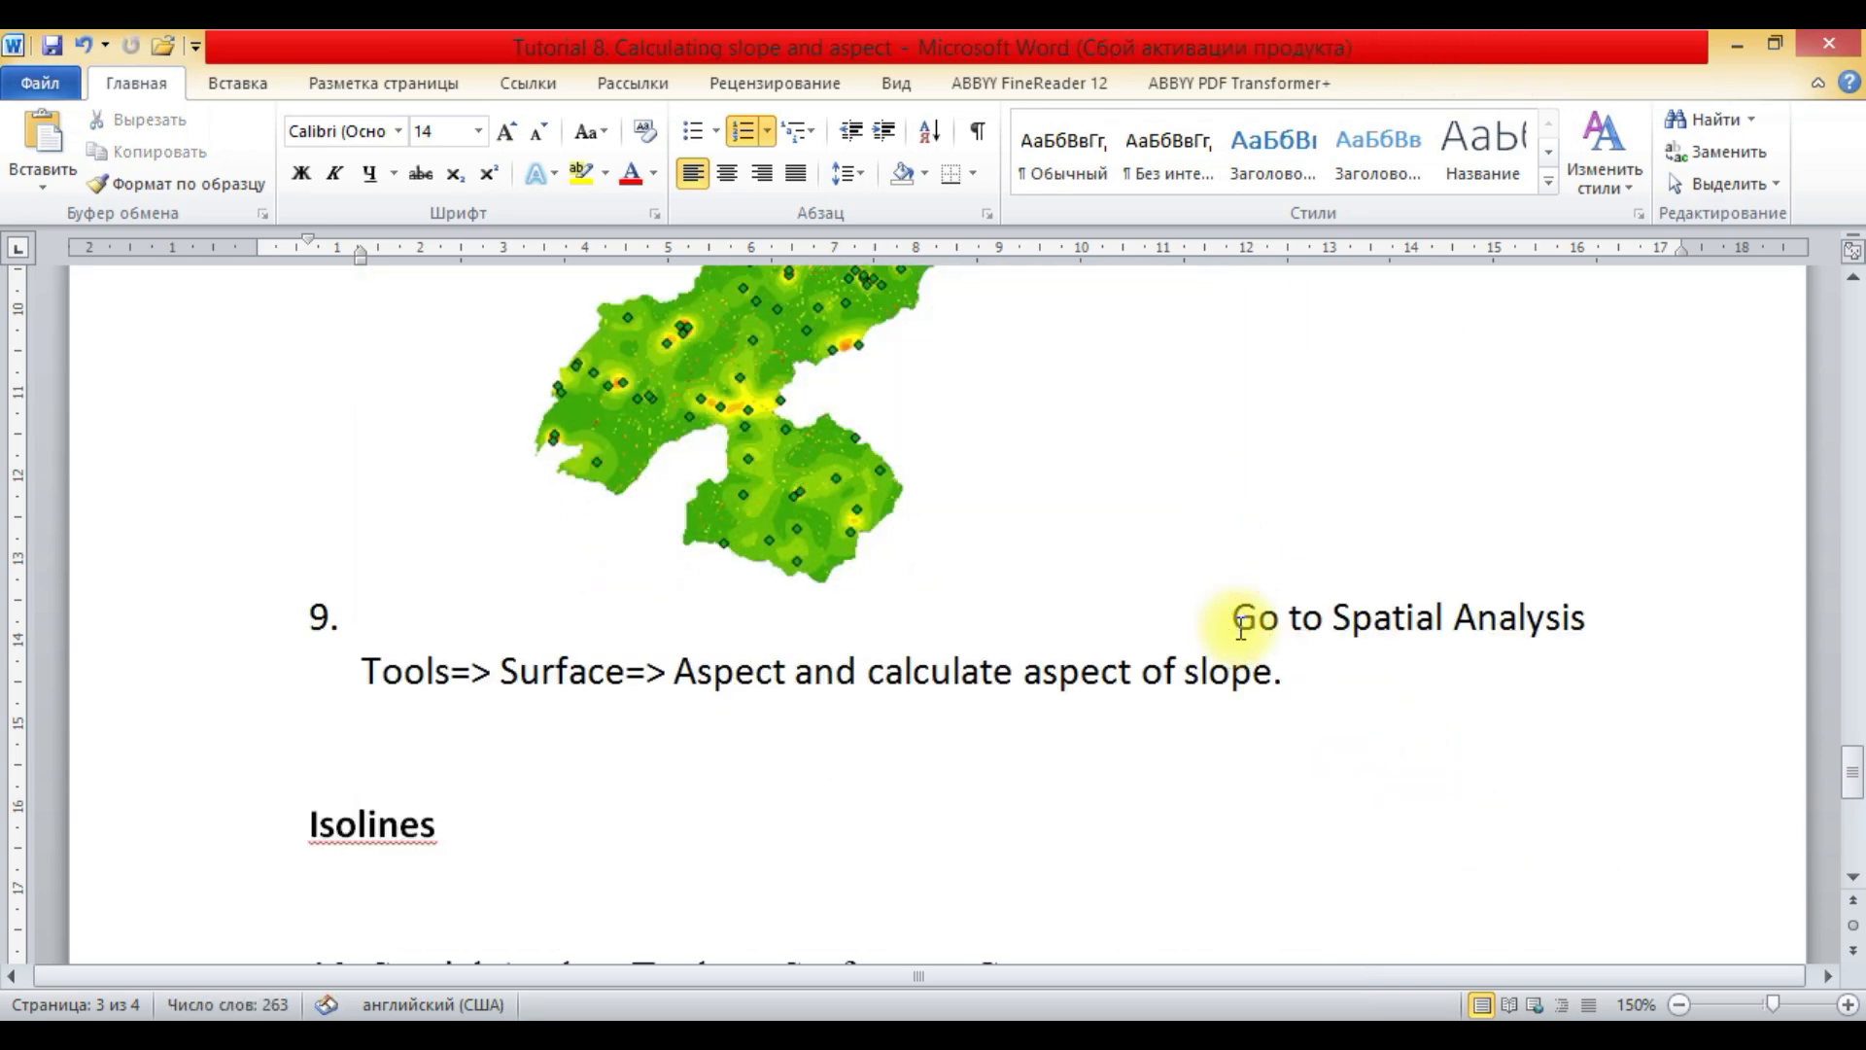
key("Return")
scroll(739, 696, "up", 6)
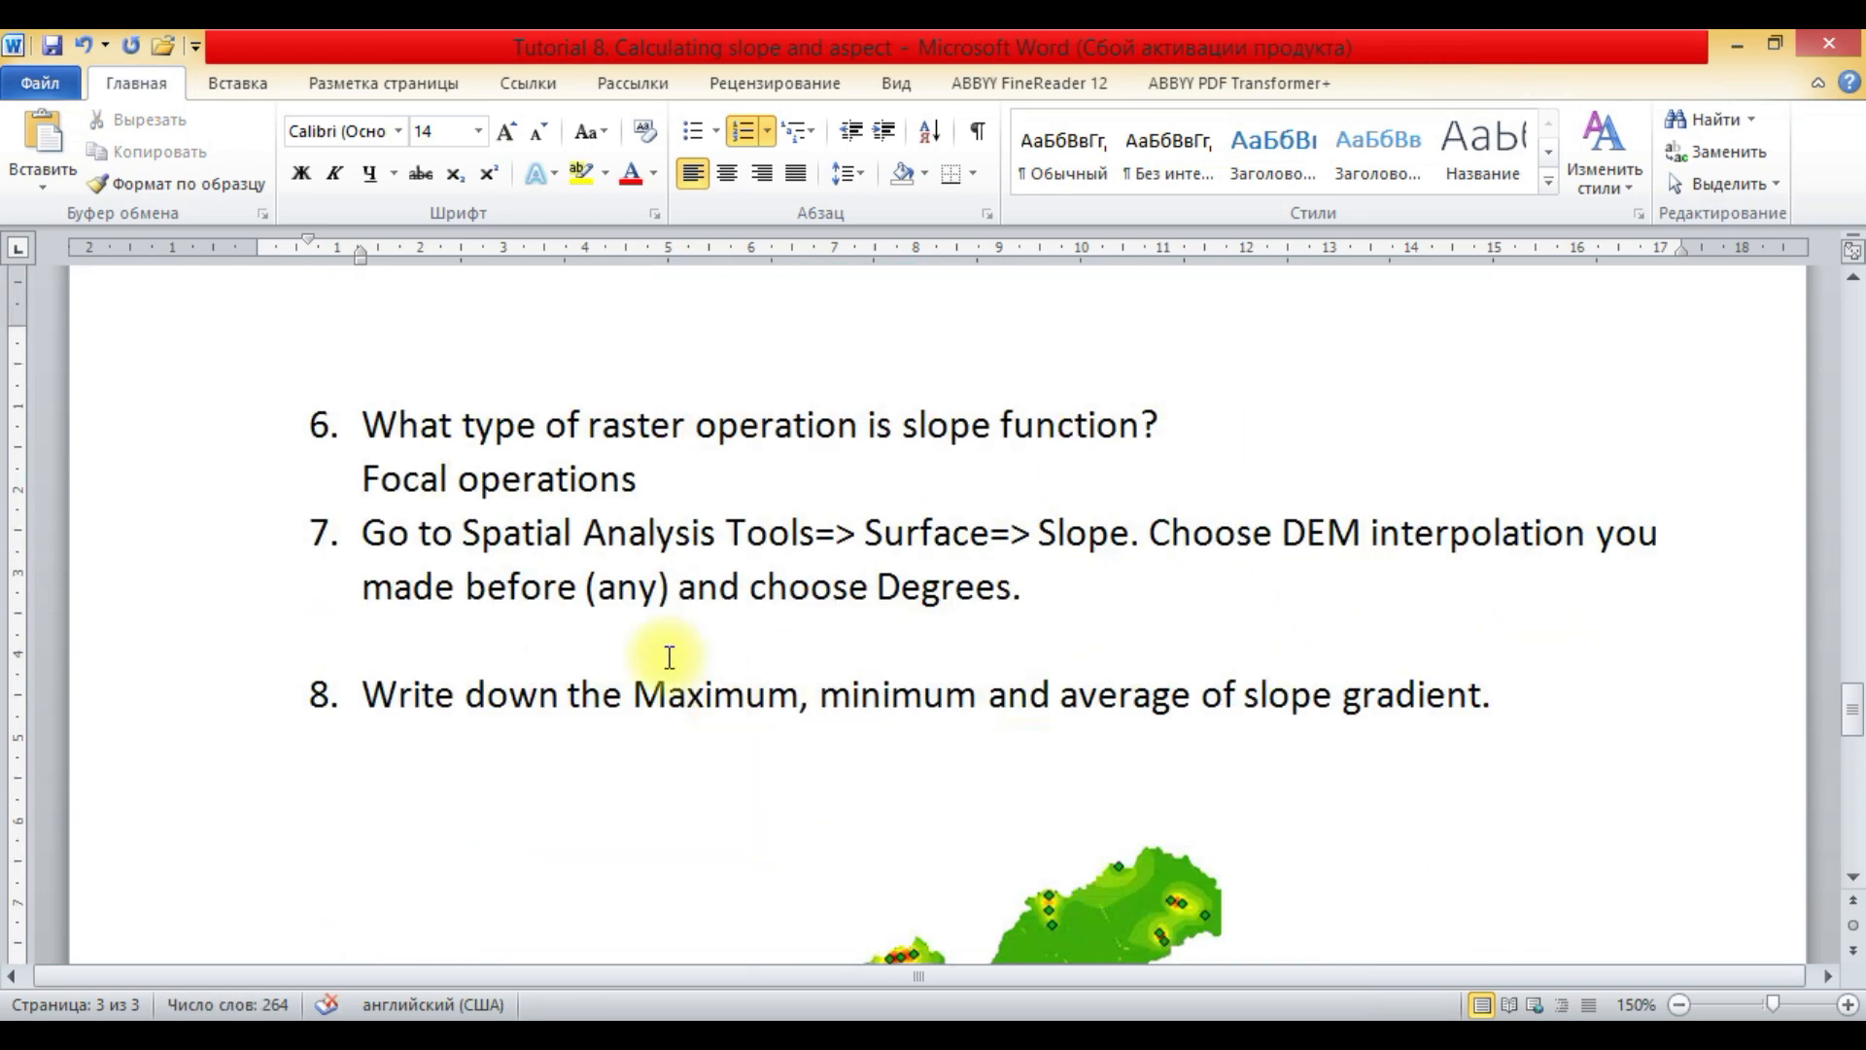
- Undo the line break, the resizing and the pasting of the slope map below question 8
left_click(84, 45)
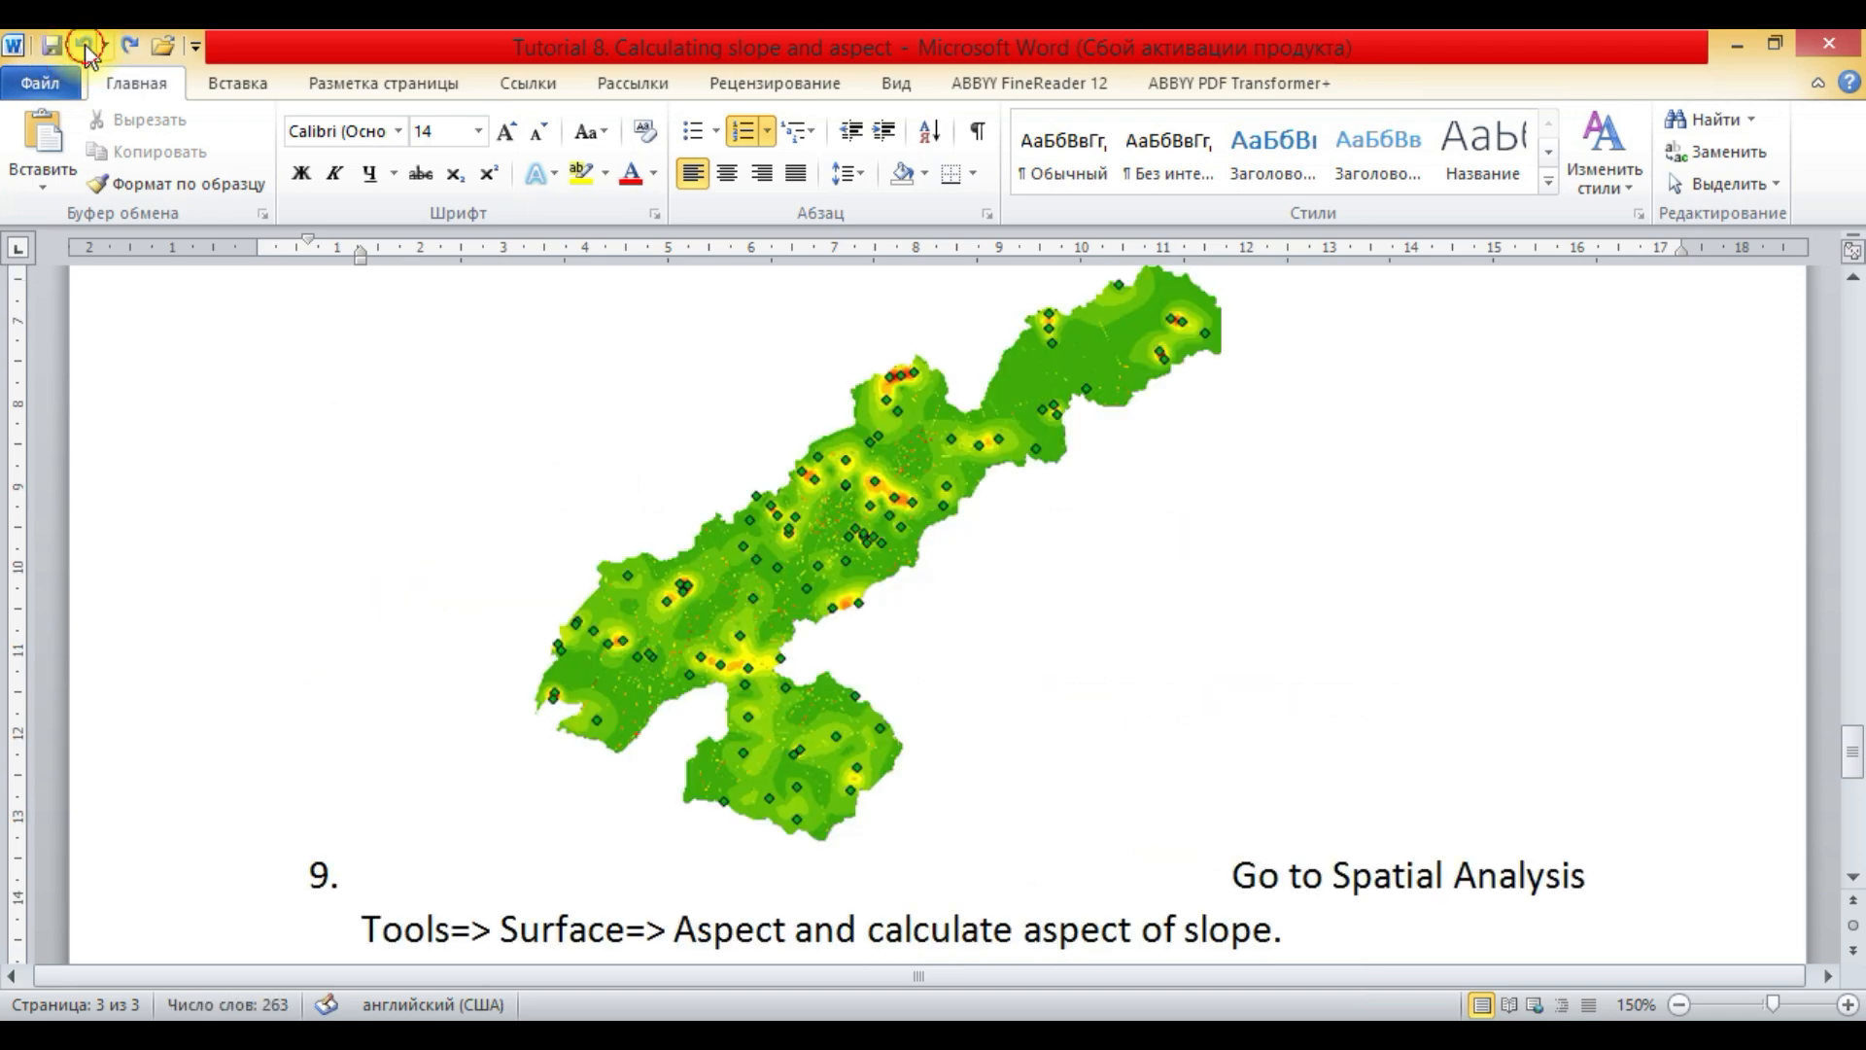
left_click(84, 44)
scroll(487, 394, "down", 3)
scroll(487, 394, "down", 1)
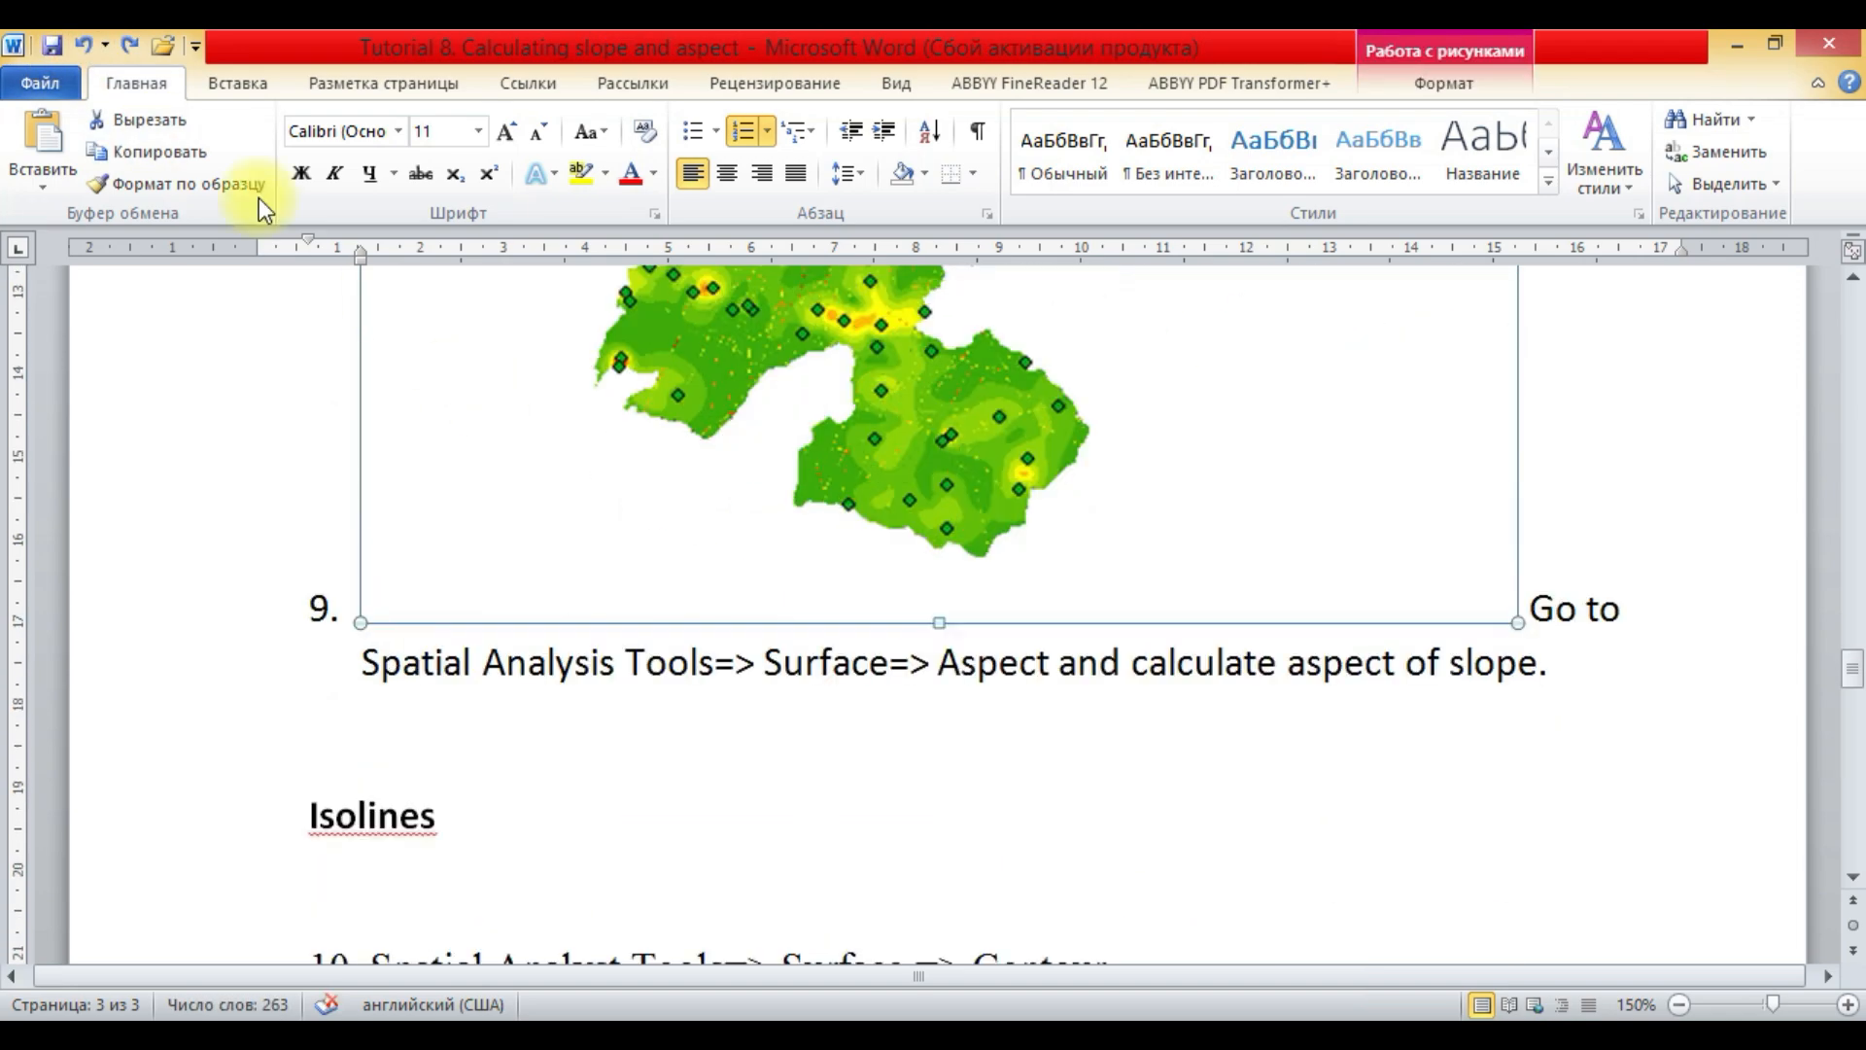
left_click(85, 43)
scroll(388, 444, "up", 3)
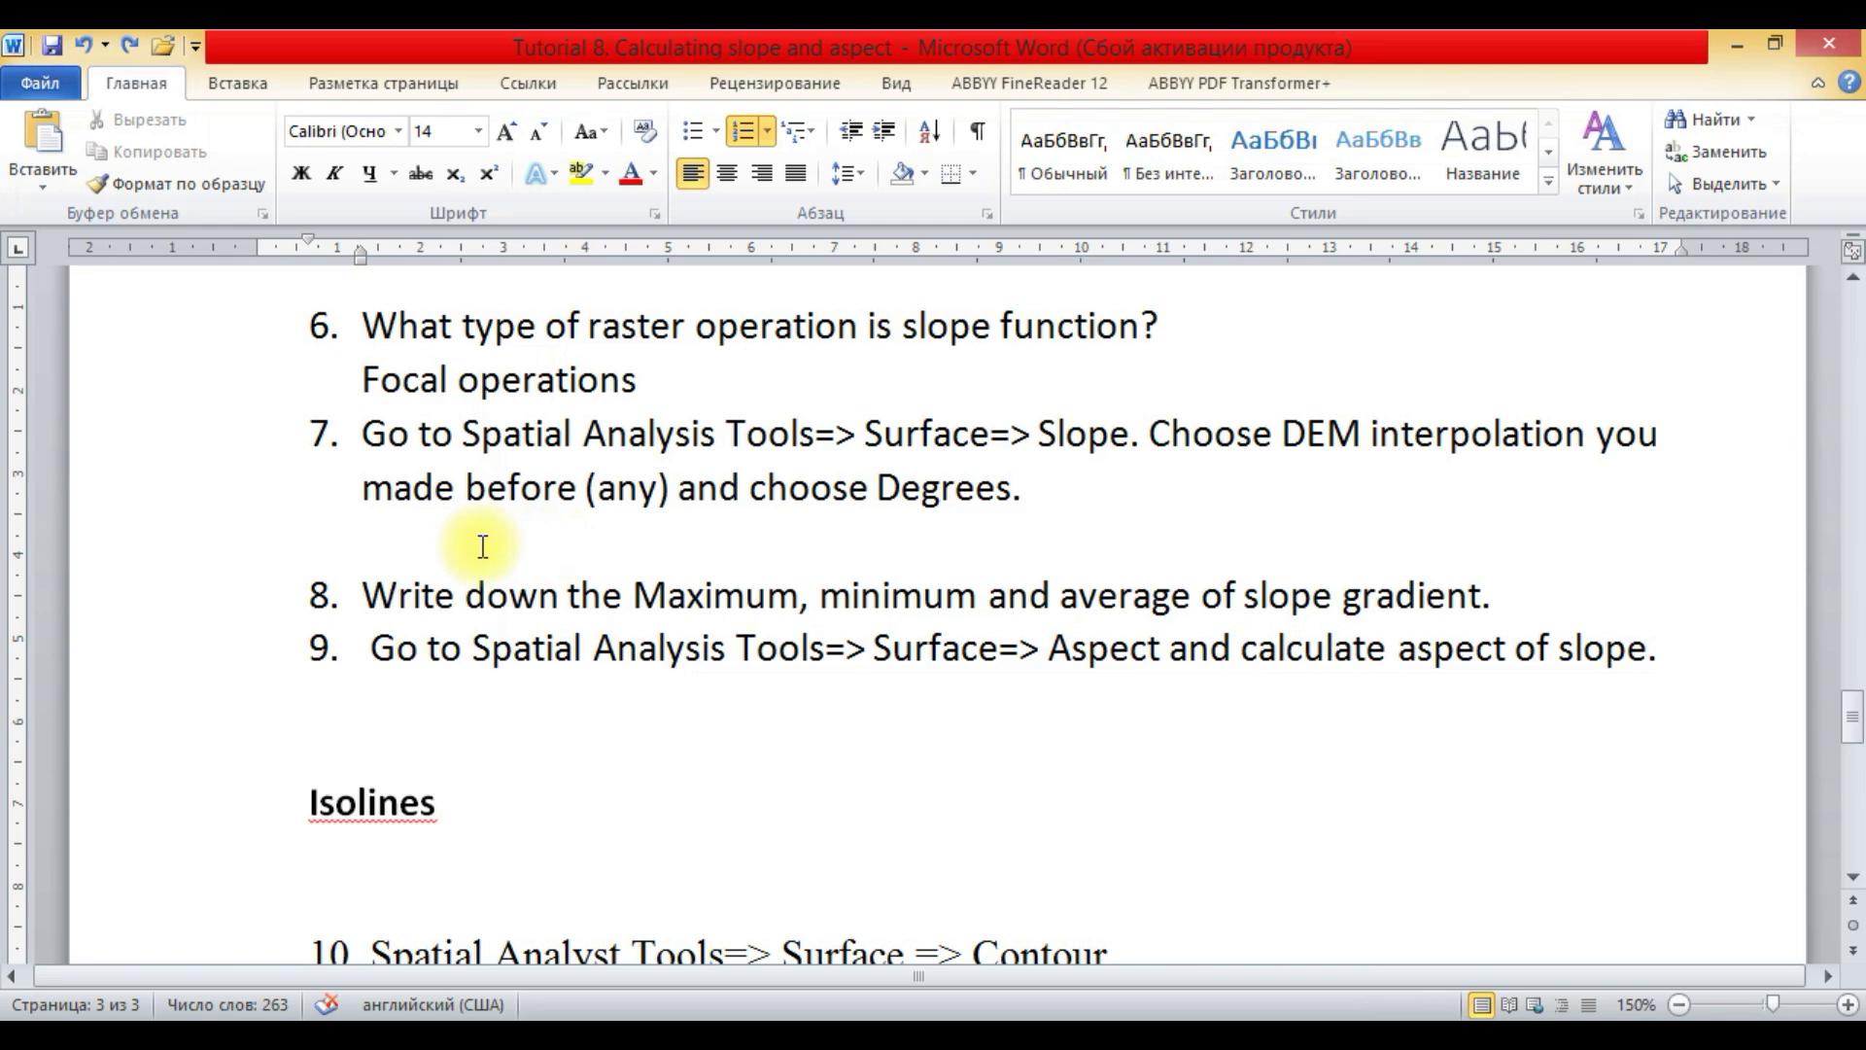
- Add three blank lines below item 7 and paste the copied slope map snip there
left_click(412, 712)
scroll(411, 711, "up", 1)
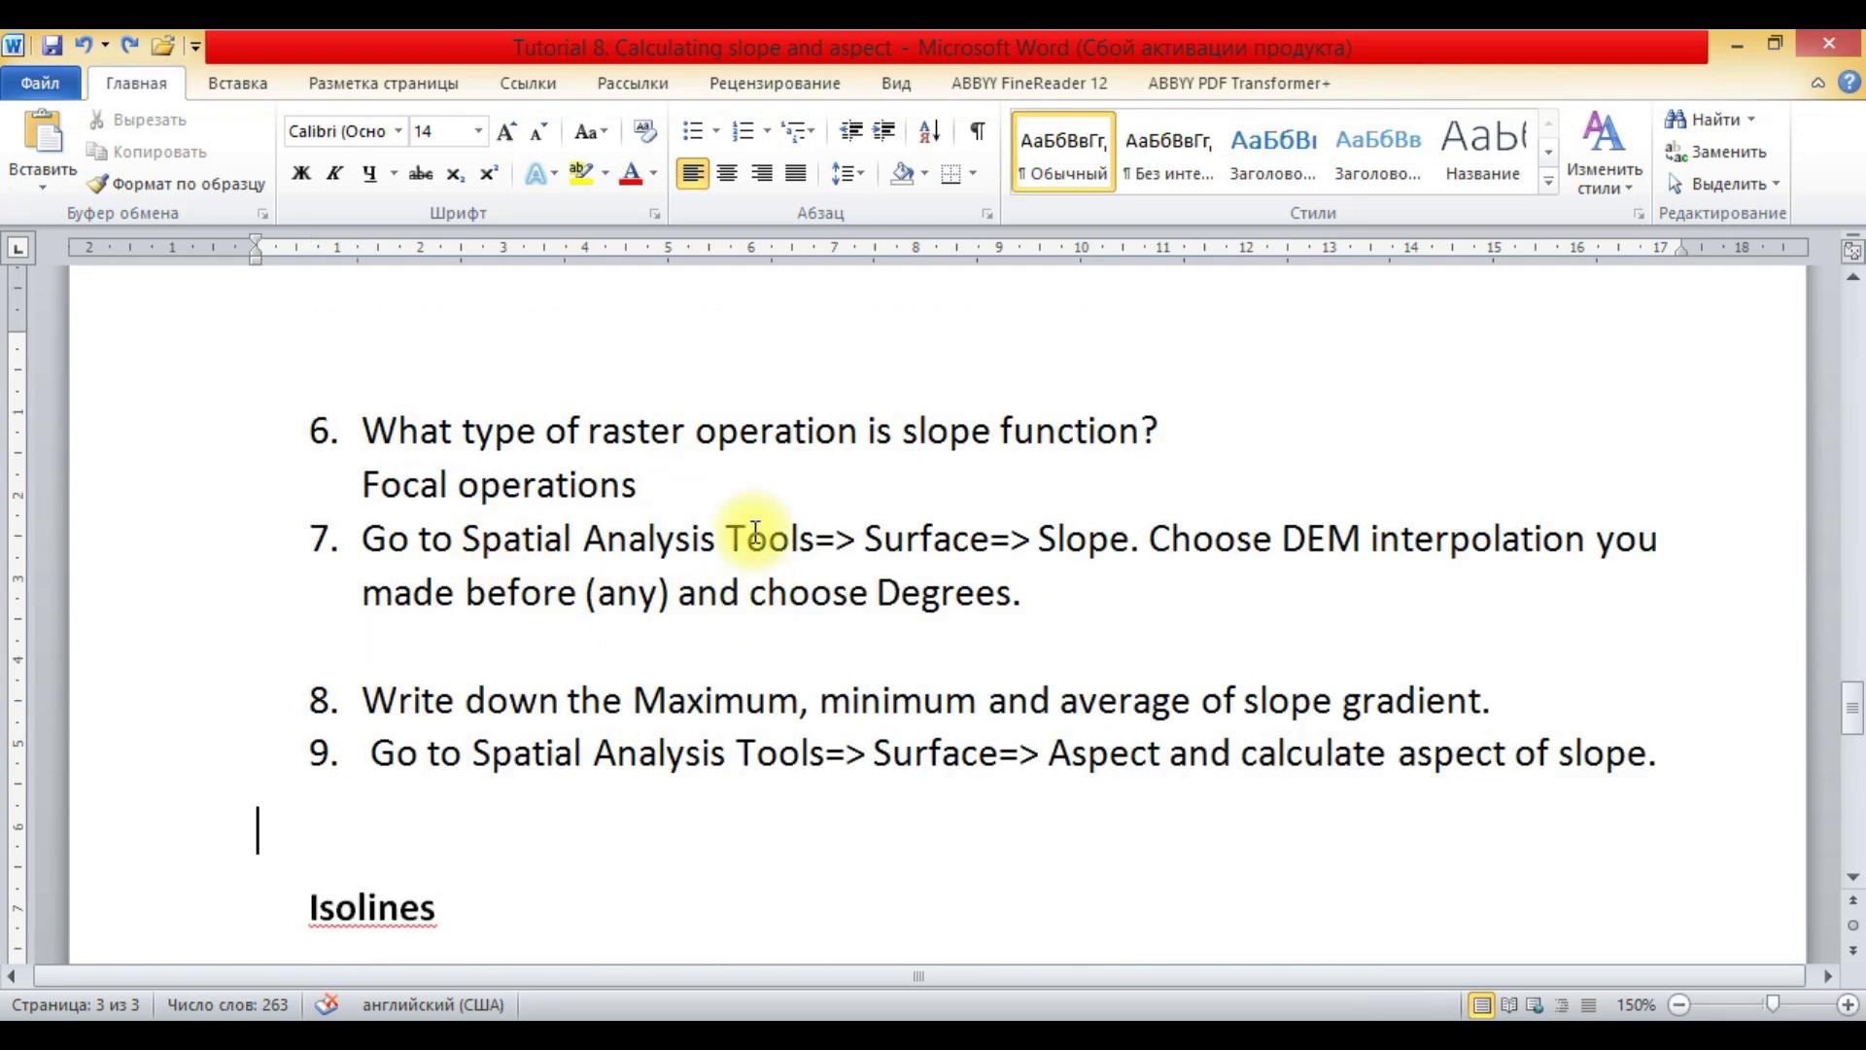
left_click(394, 657)
key("Return")
key("Return")
key("Return")
key("Return")
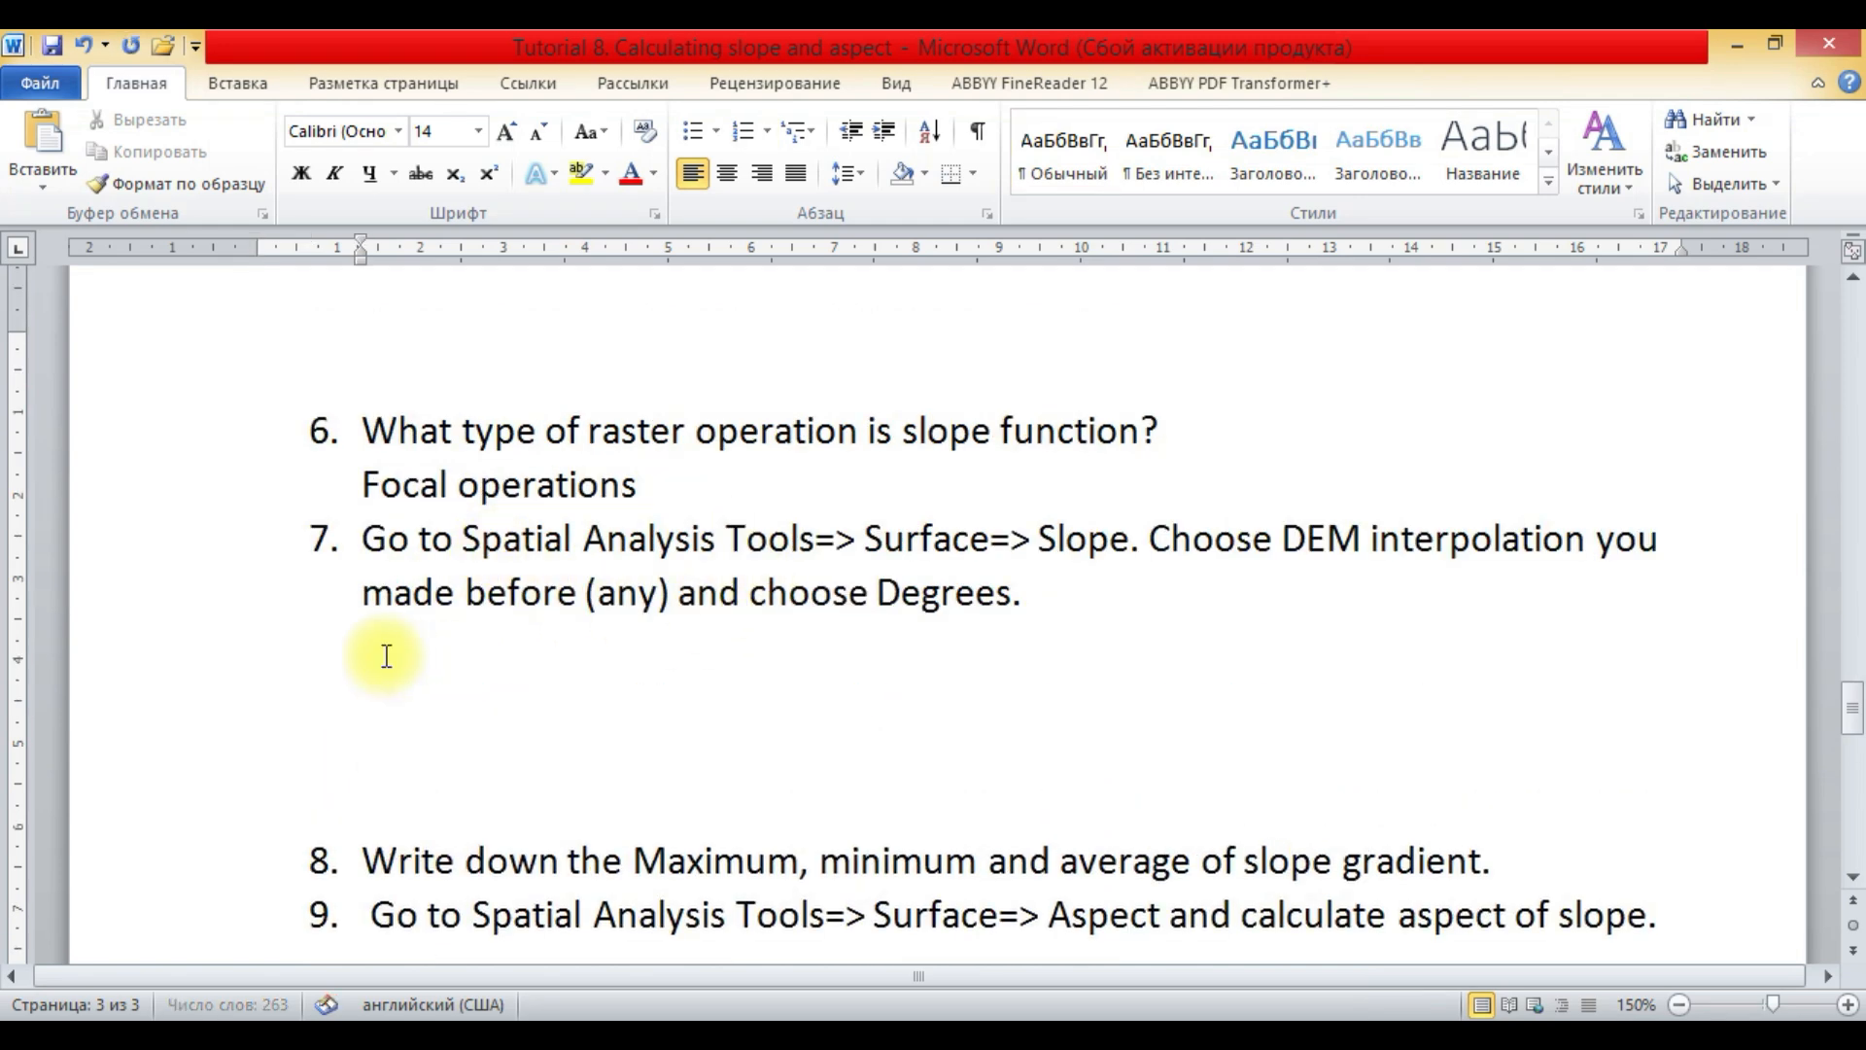
right_click(371, 669)
left_click(432, 304)
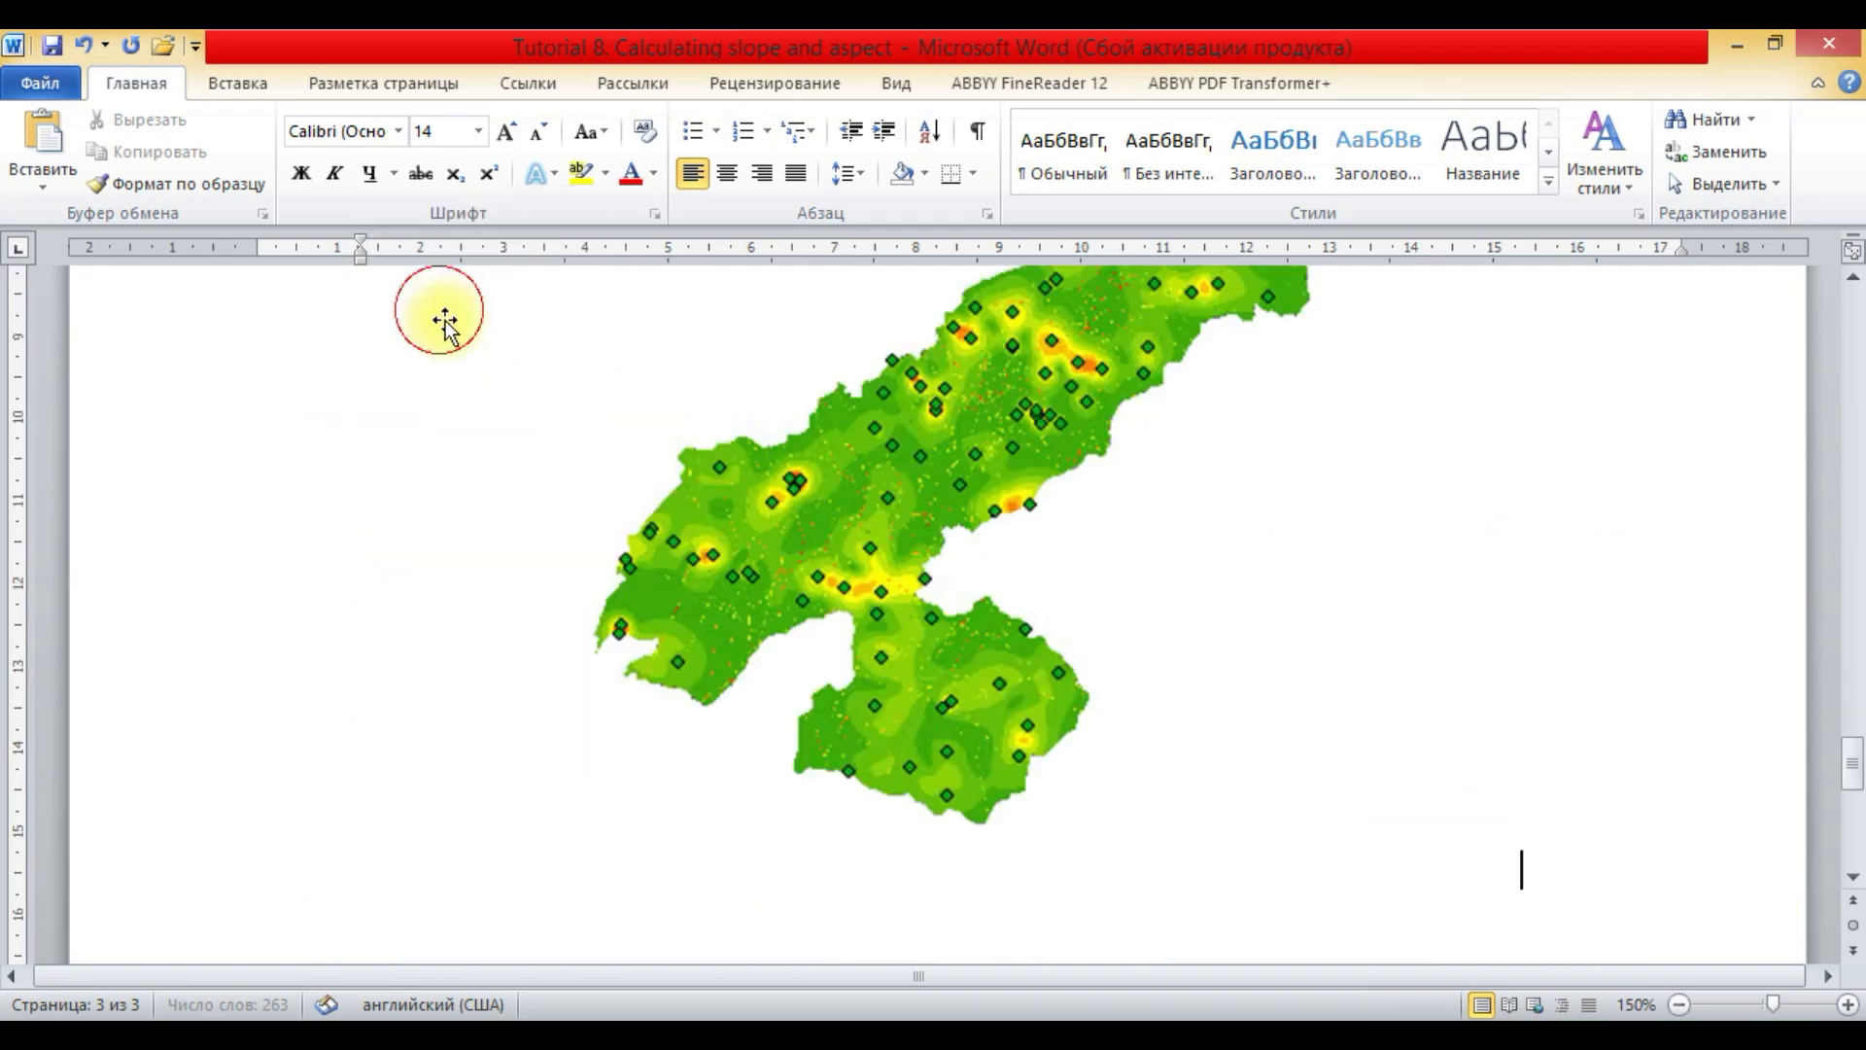
- Switch to ArcMap, hide the elev_points layer and inspect the slope raster up close in the middle of the region
left_click(387, 1034)
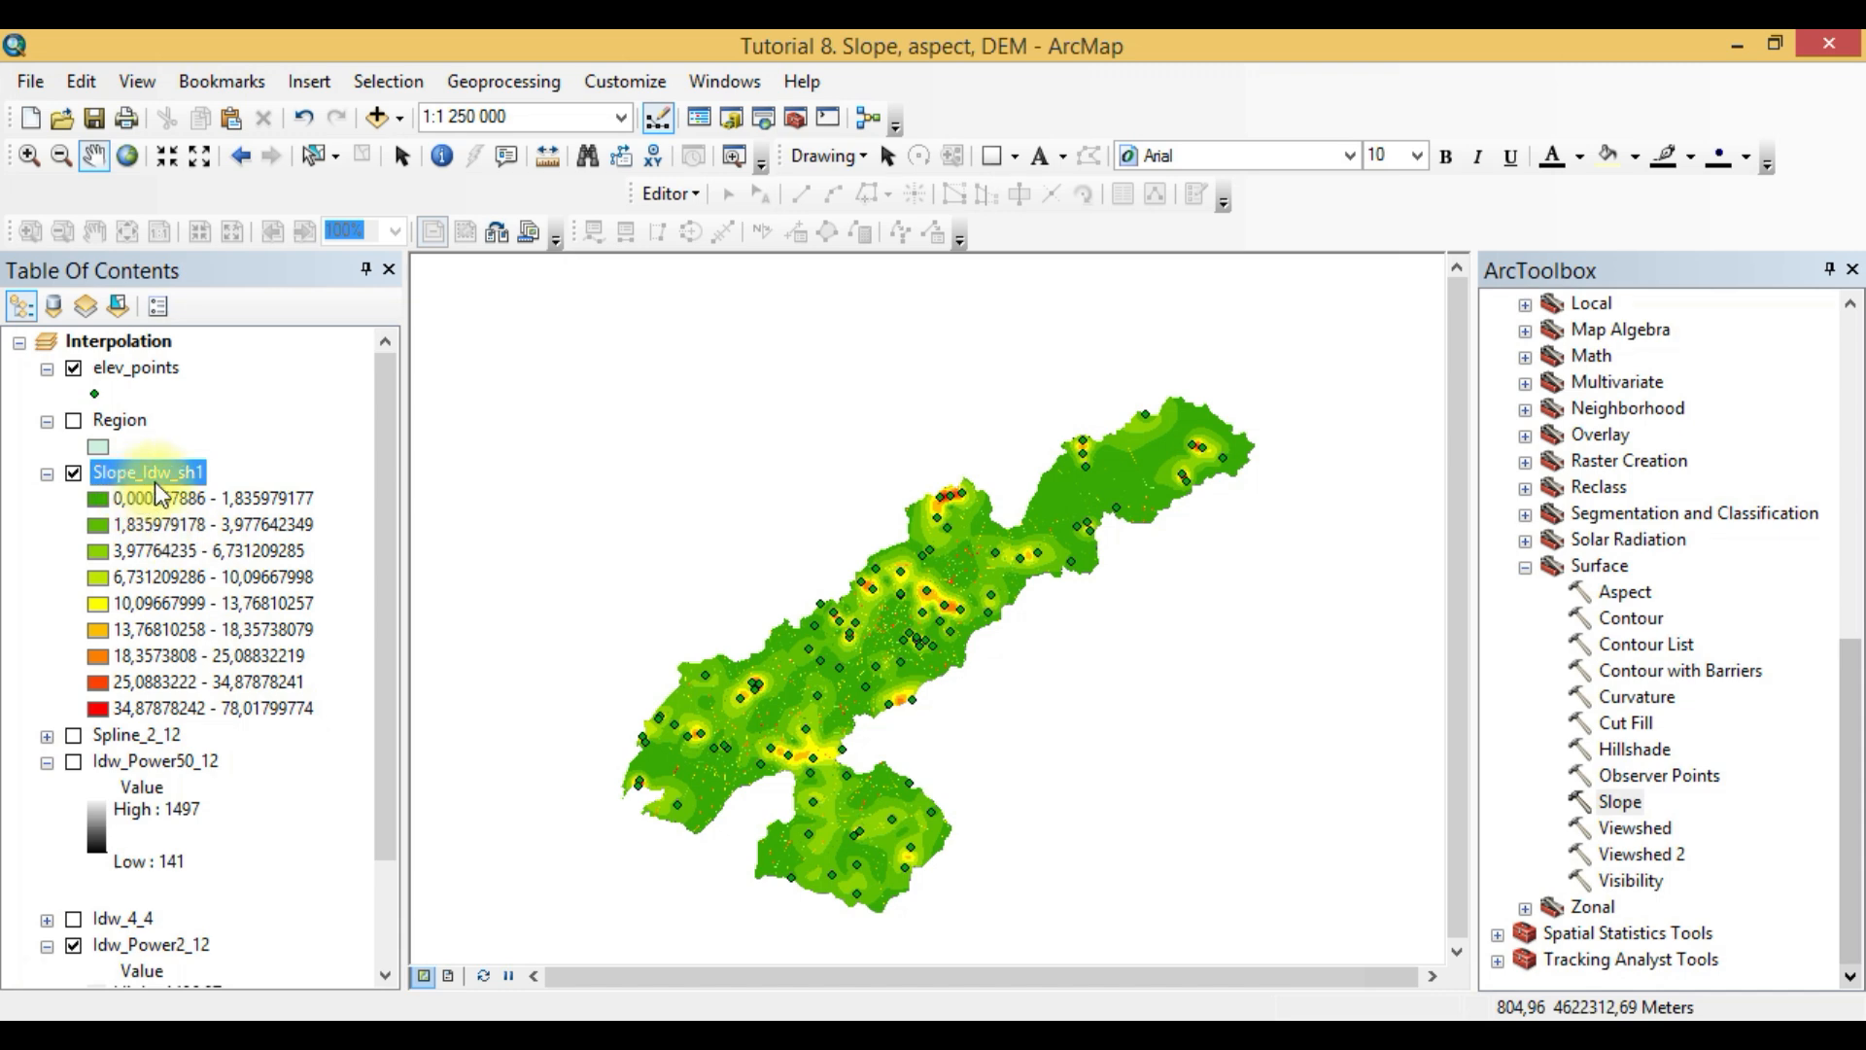
scroll(762, 638, "down", 3)
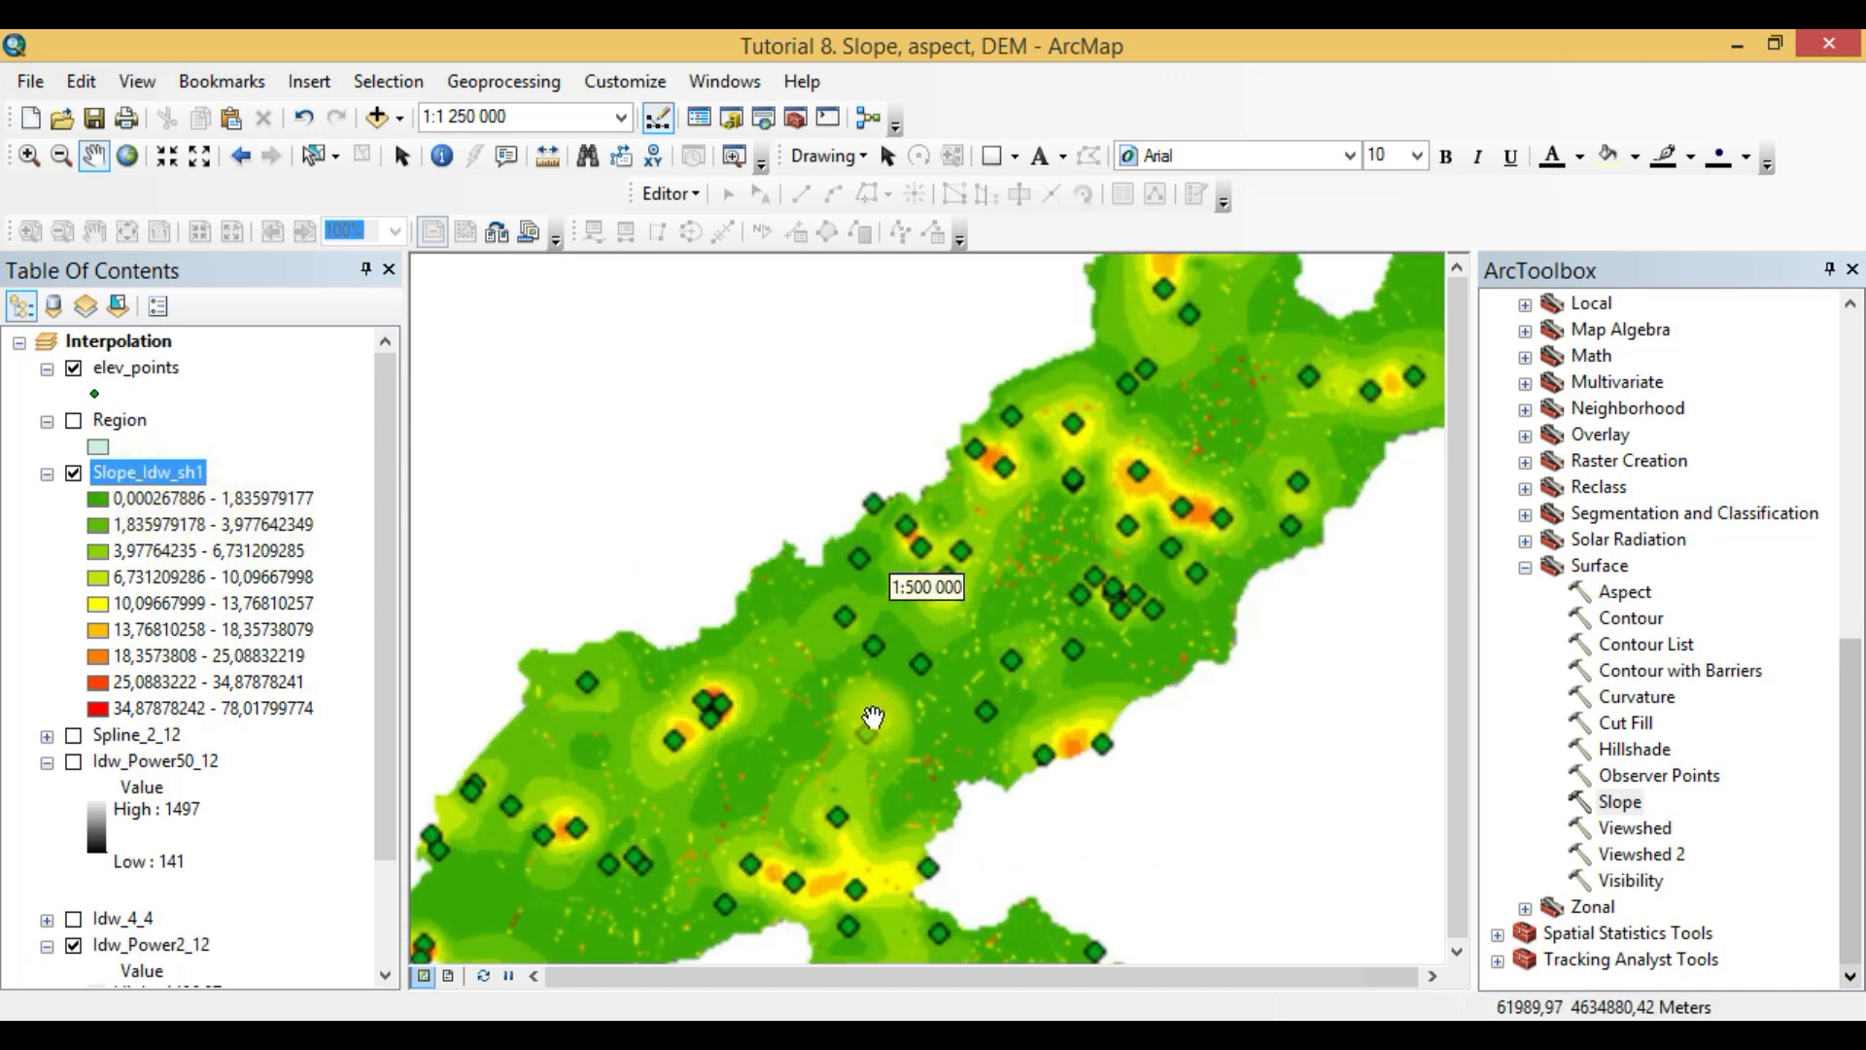
left_click(75, 382)
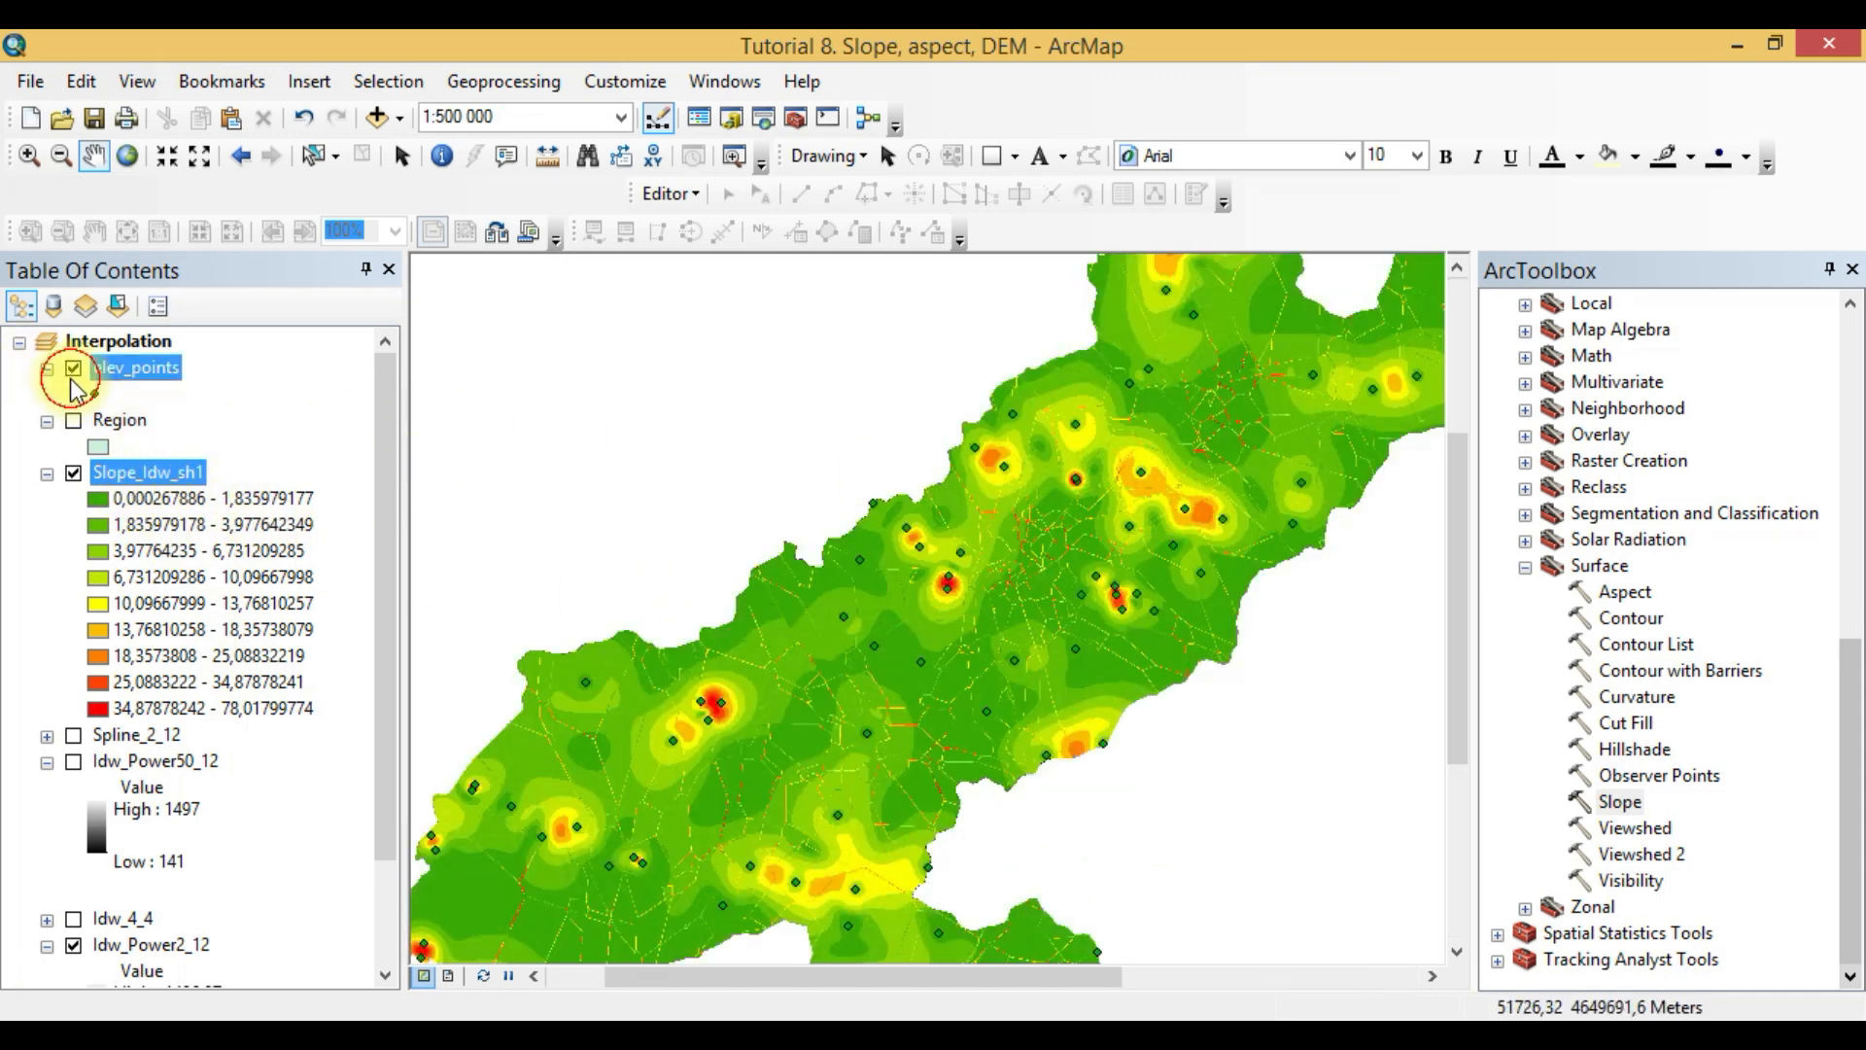
left_click_drag(1014, 494, 764, 597)
left_click_drag(679, 657, 743, 571)
left_click(209, 498)
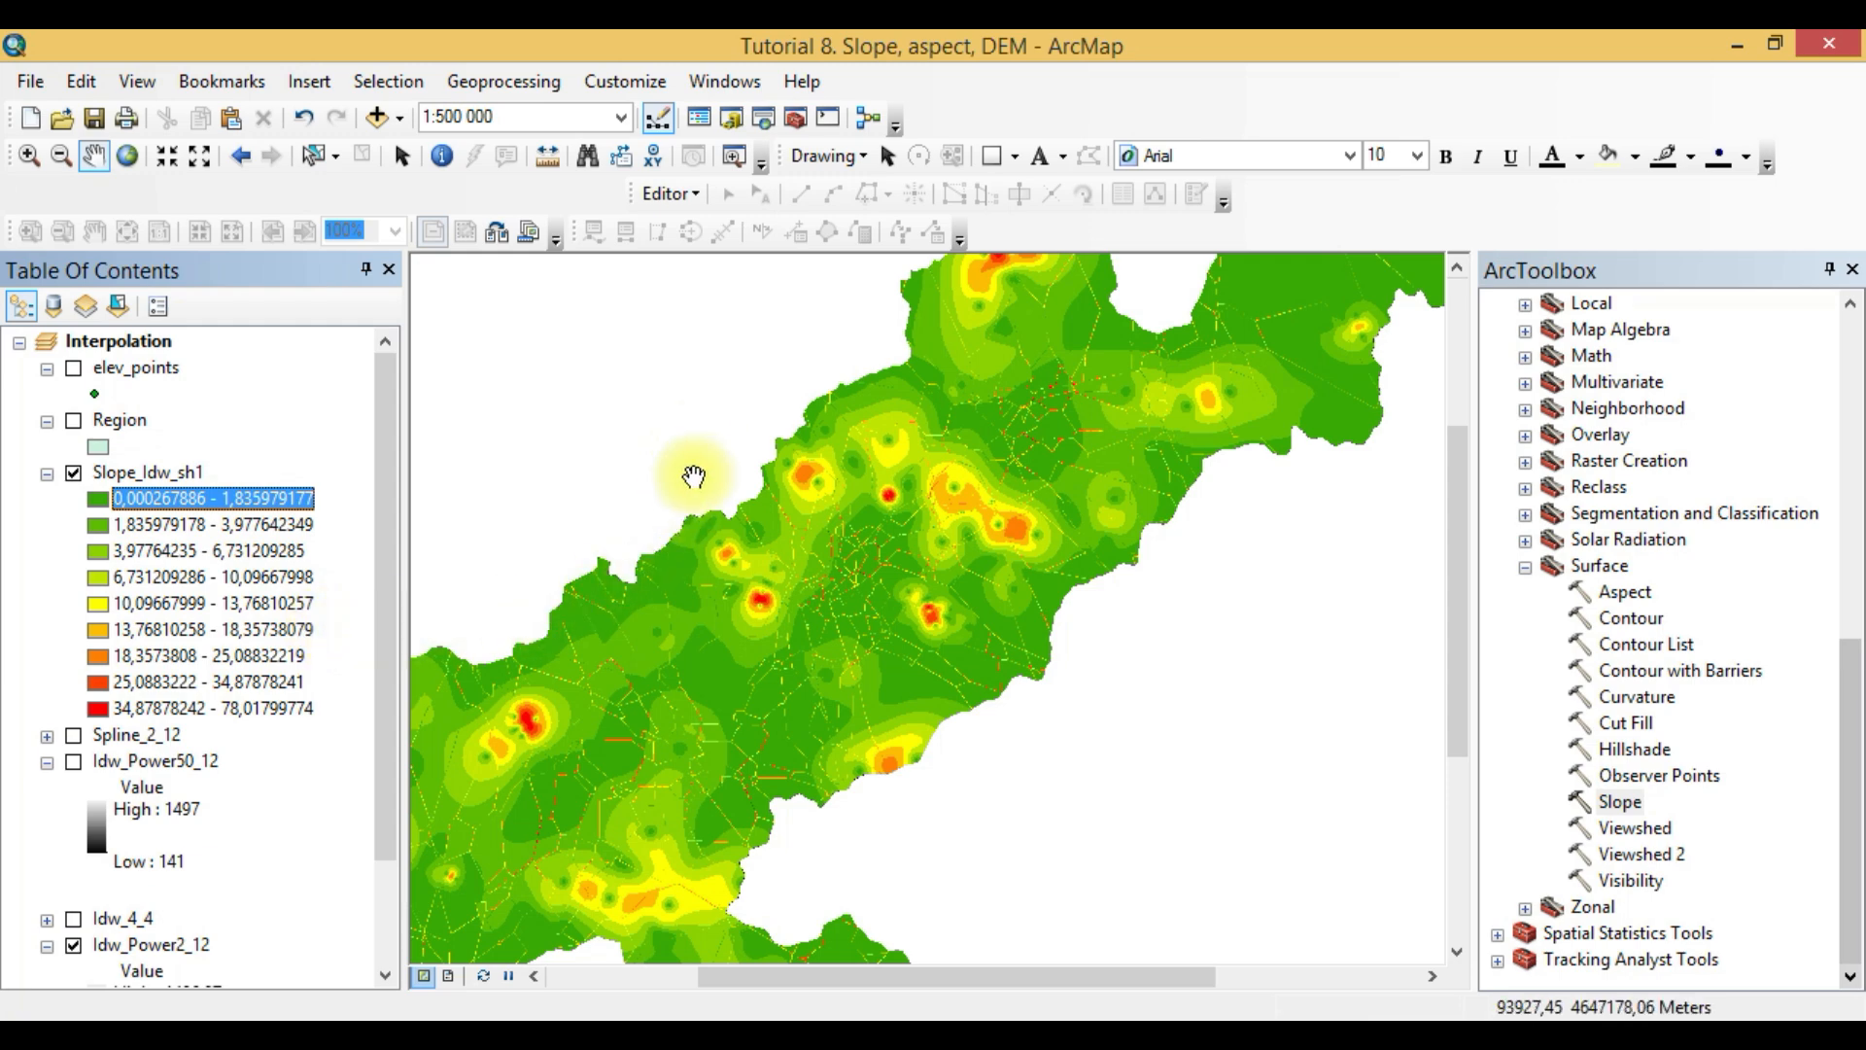
scroll(878, 563, "down", 3)
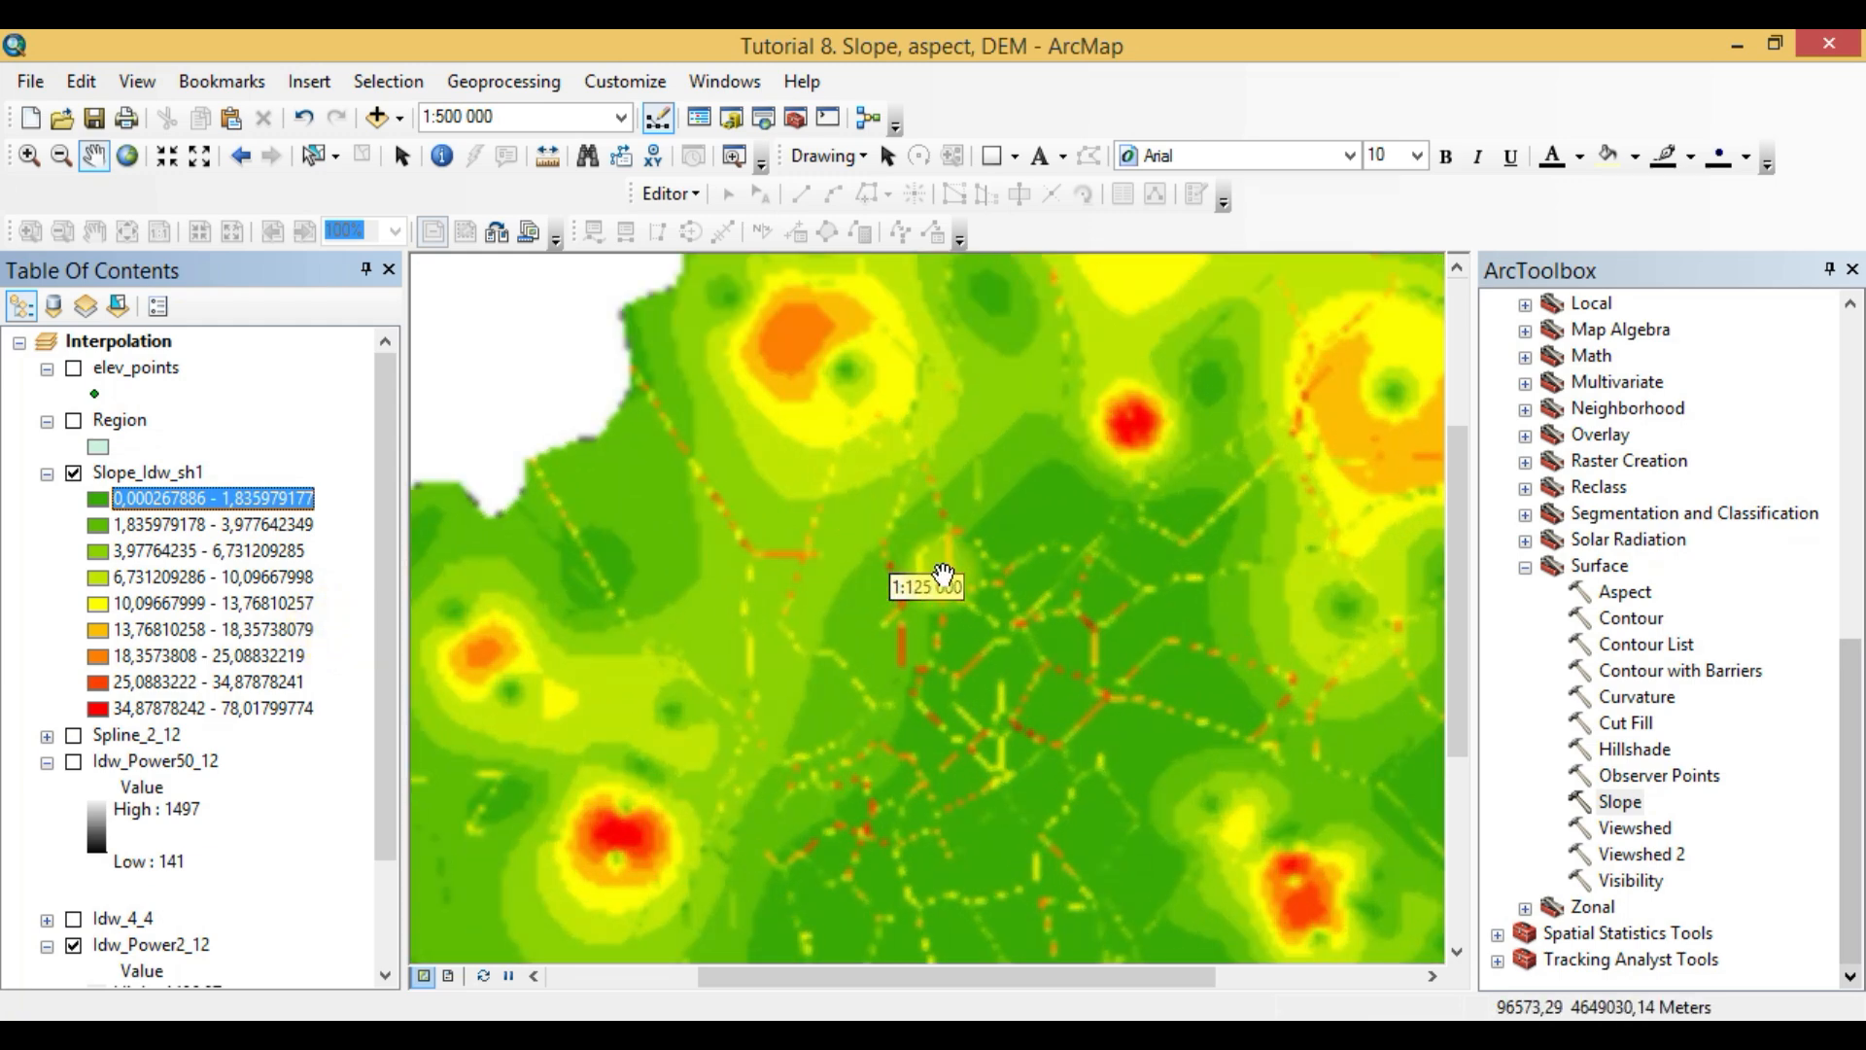
left_click_drag(993, 523, 876, 632)
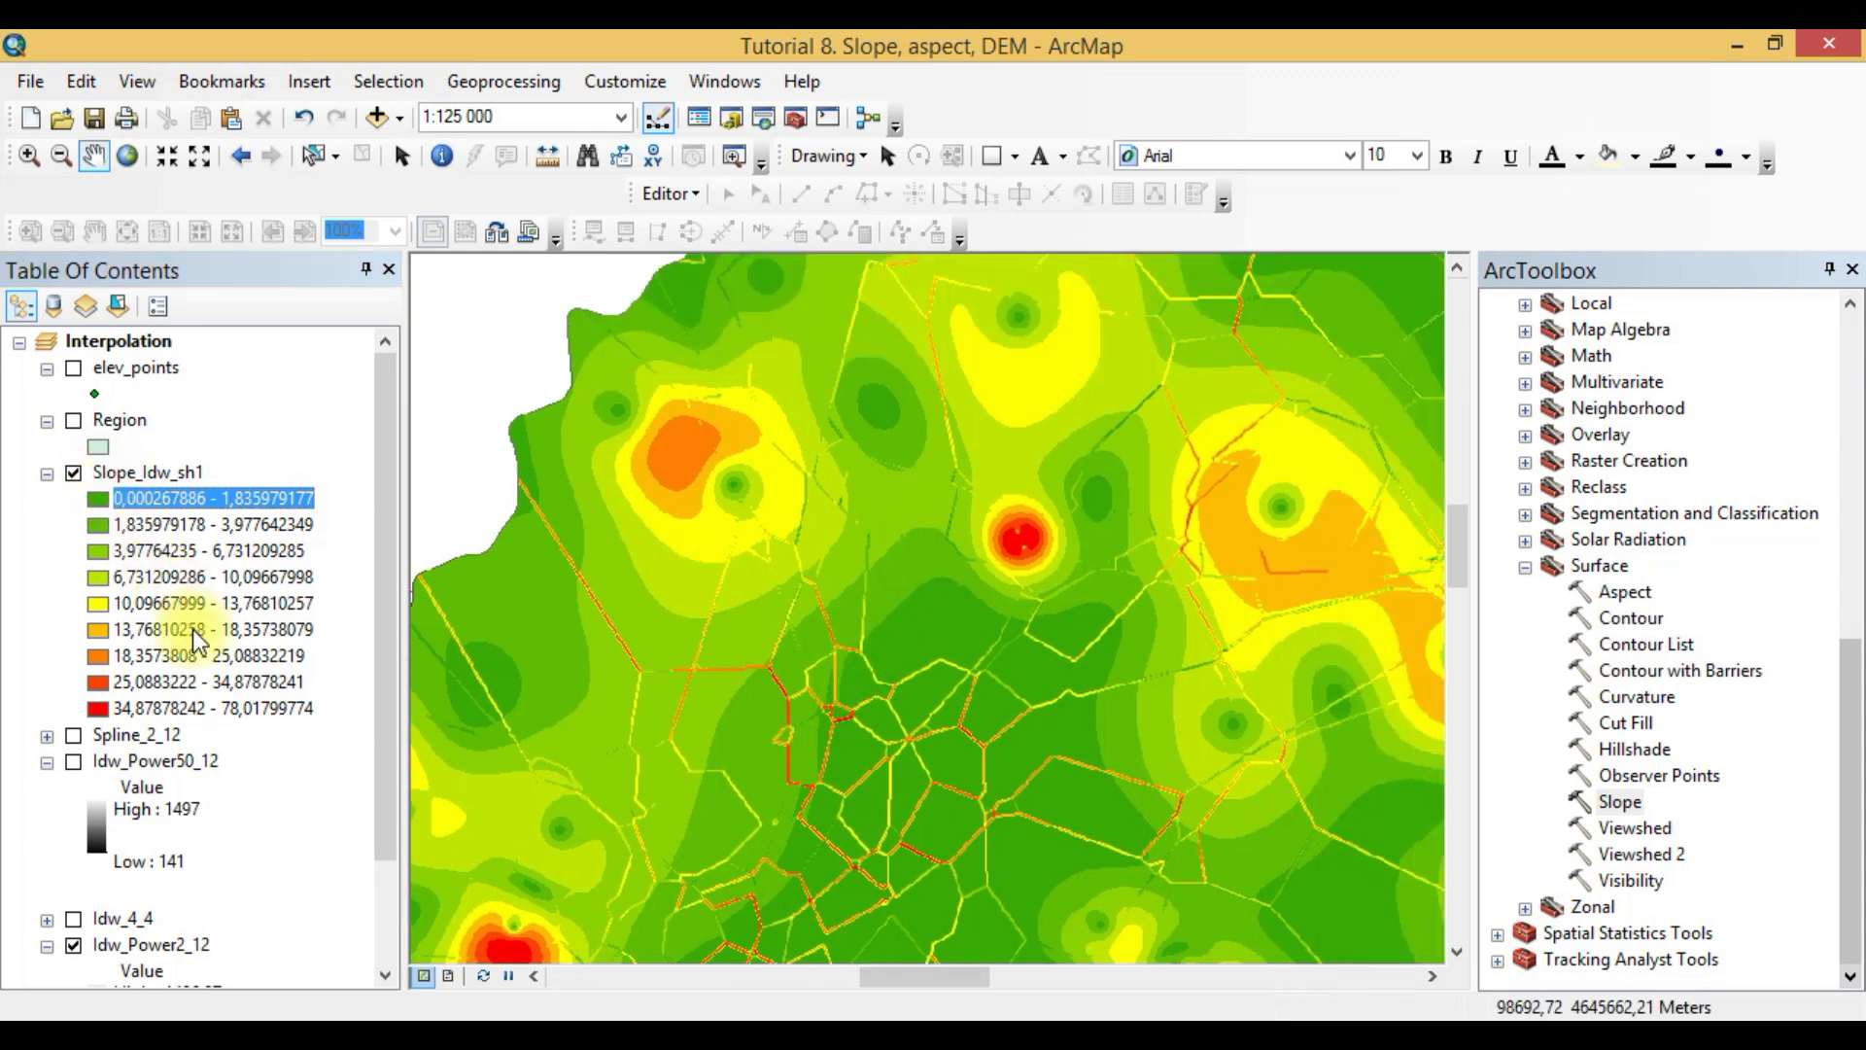
- Rename the slope layer as Slope_Idw_Power2_12
left_click(191, 475)
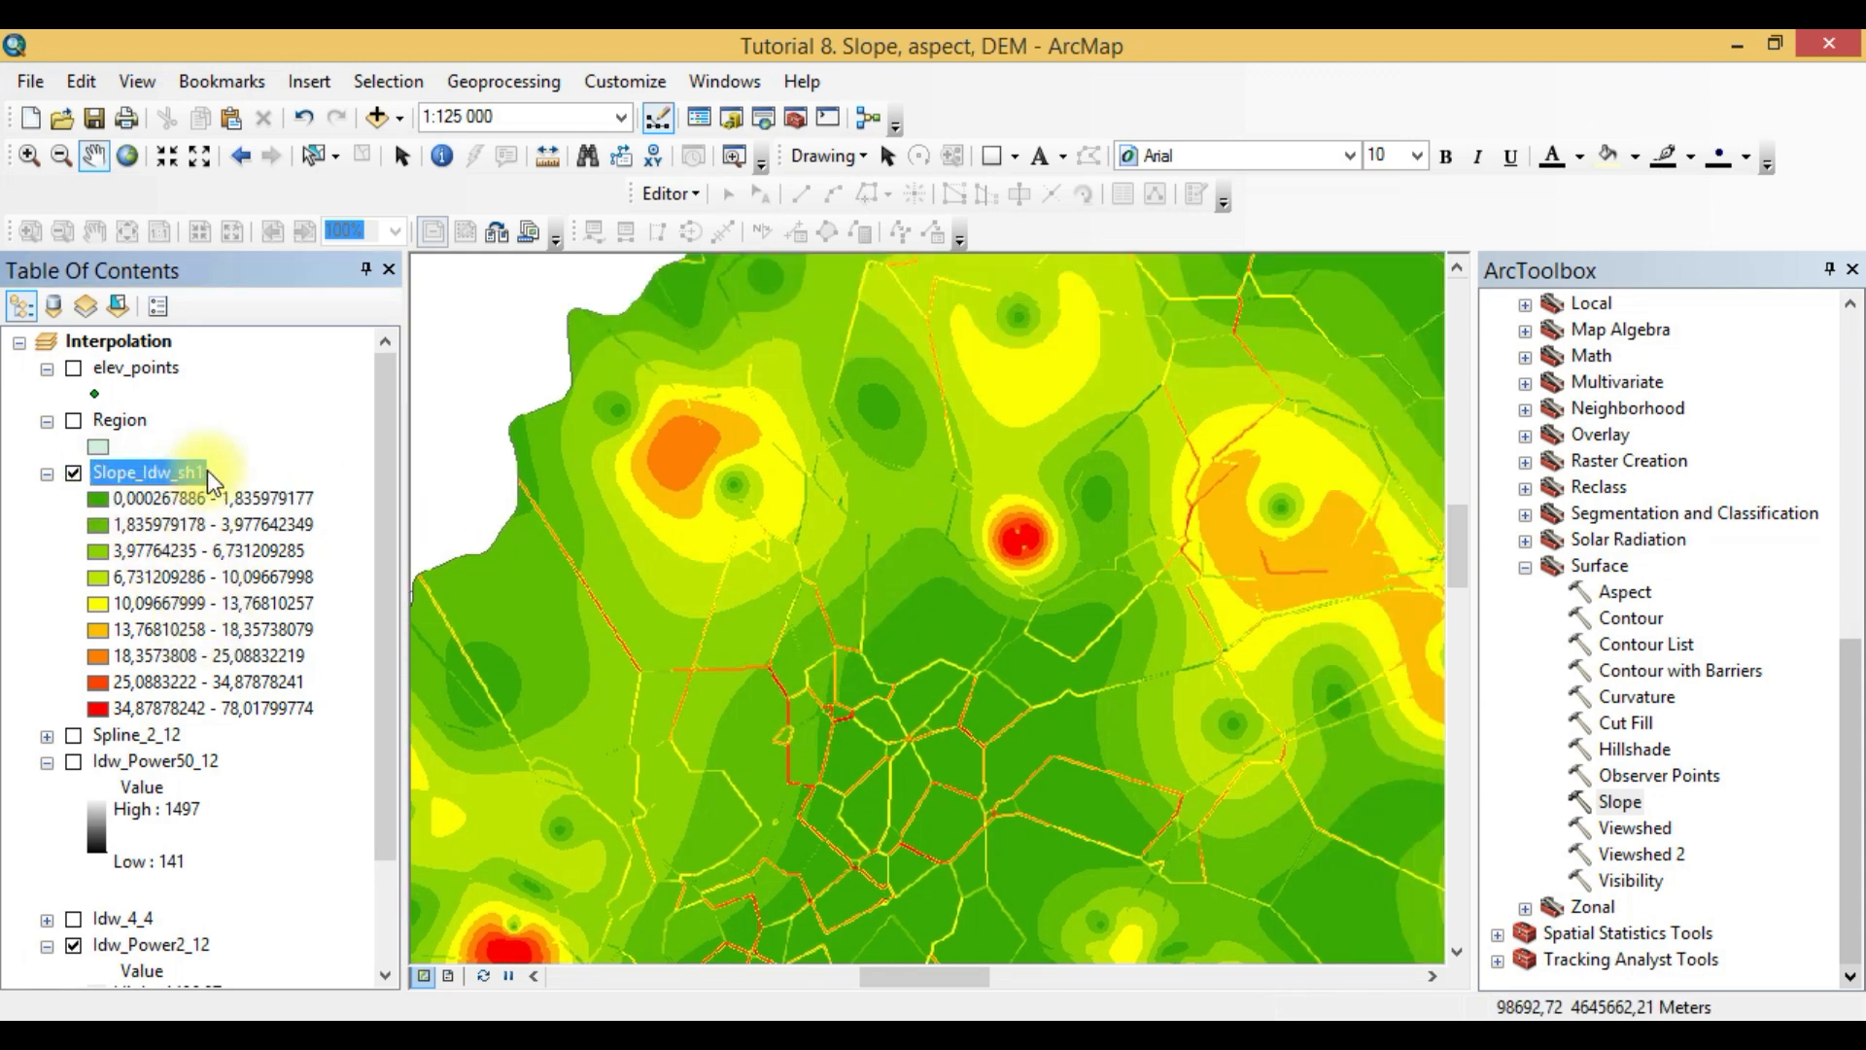
left_click(205, 470)
left_click_drag(204, 470, 182, 471)
key("Return")
mouse_move(375, 545)
left_mouse_down()
mouse_move(394, 729)
mouse_move(396, 567)
left_mouse_up()
left_click(190, 476)
left_click_drag(206, 473, 183, 474)
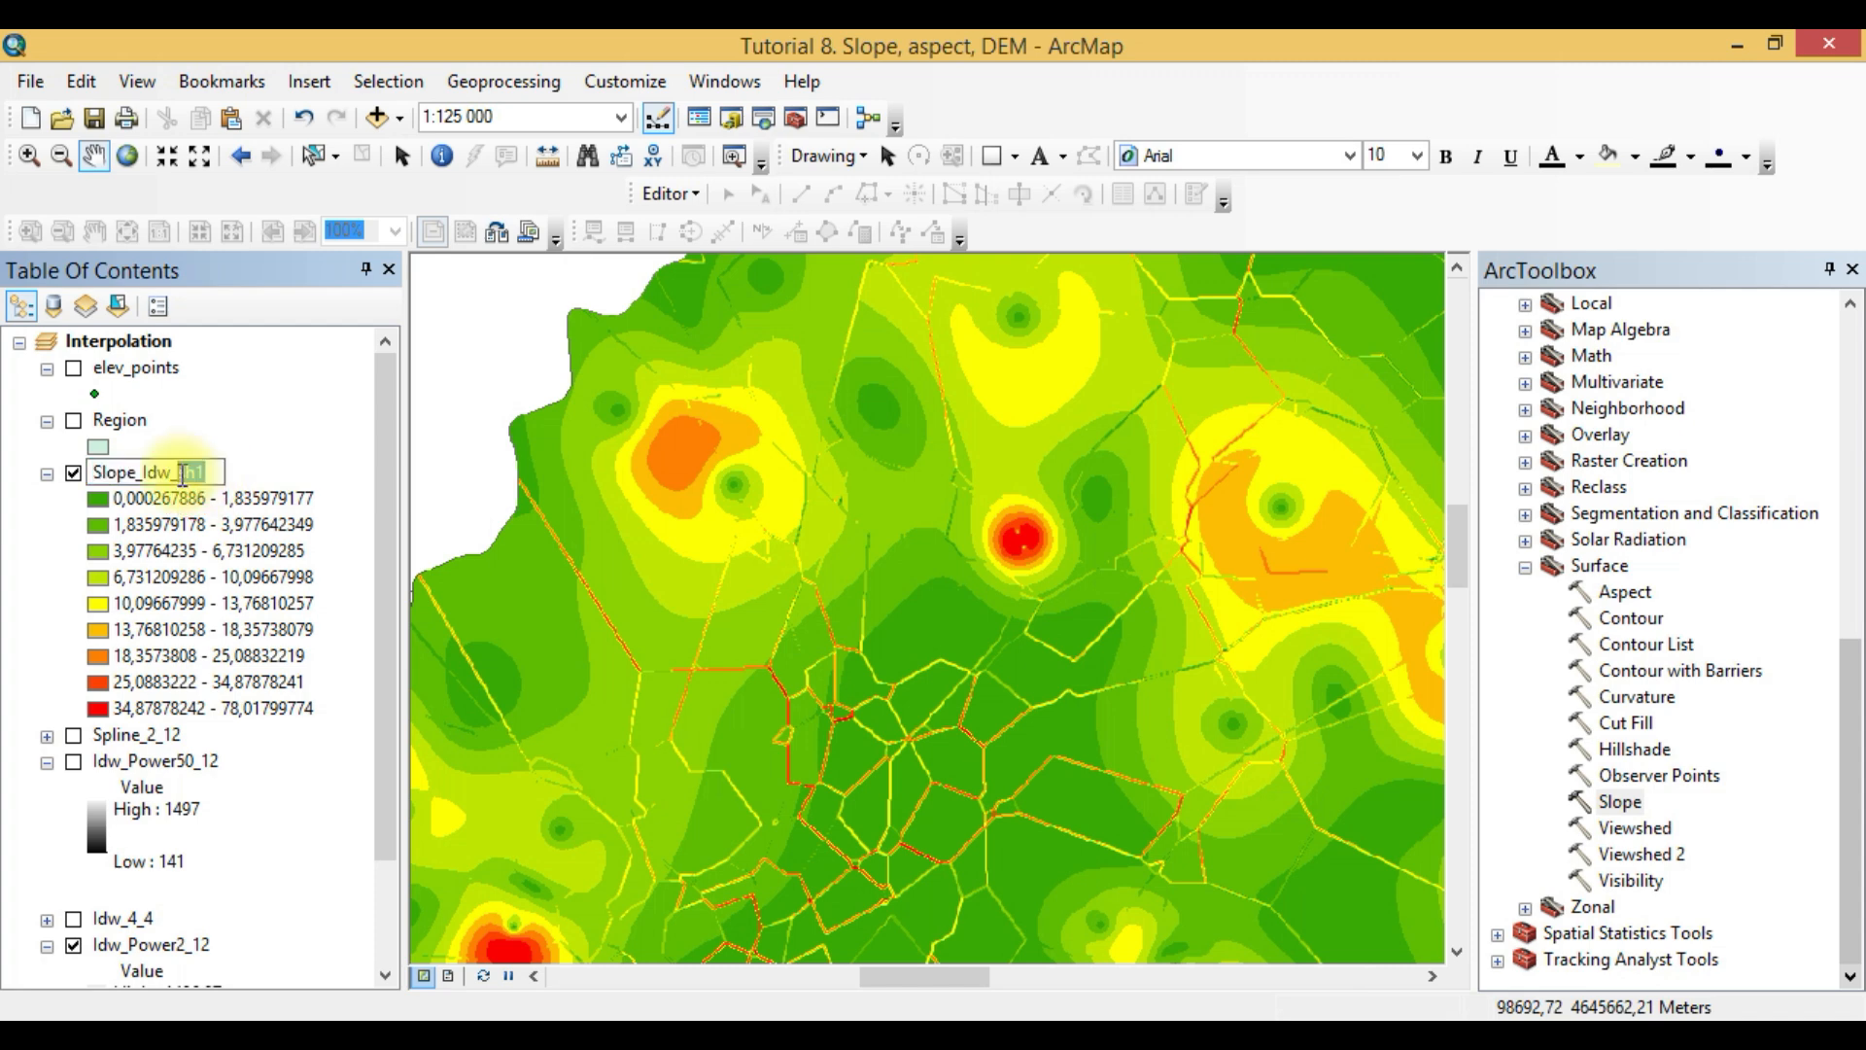
type("Power2_12")
- Examine the slope raster across the region, comparing the red areas with the steepest class in the legend
scroll(1004, 630, "up", 2)
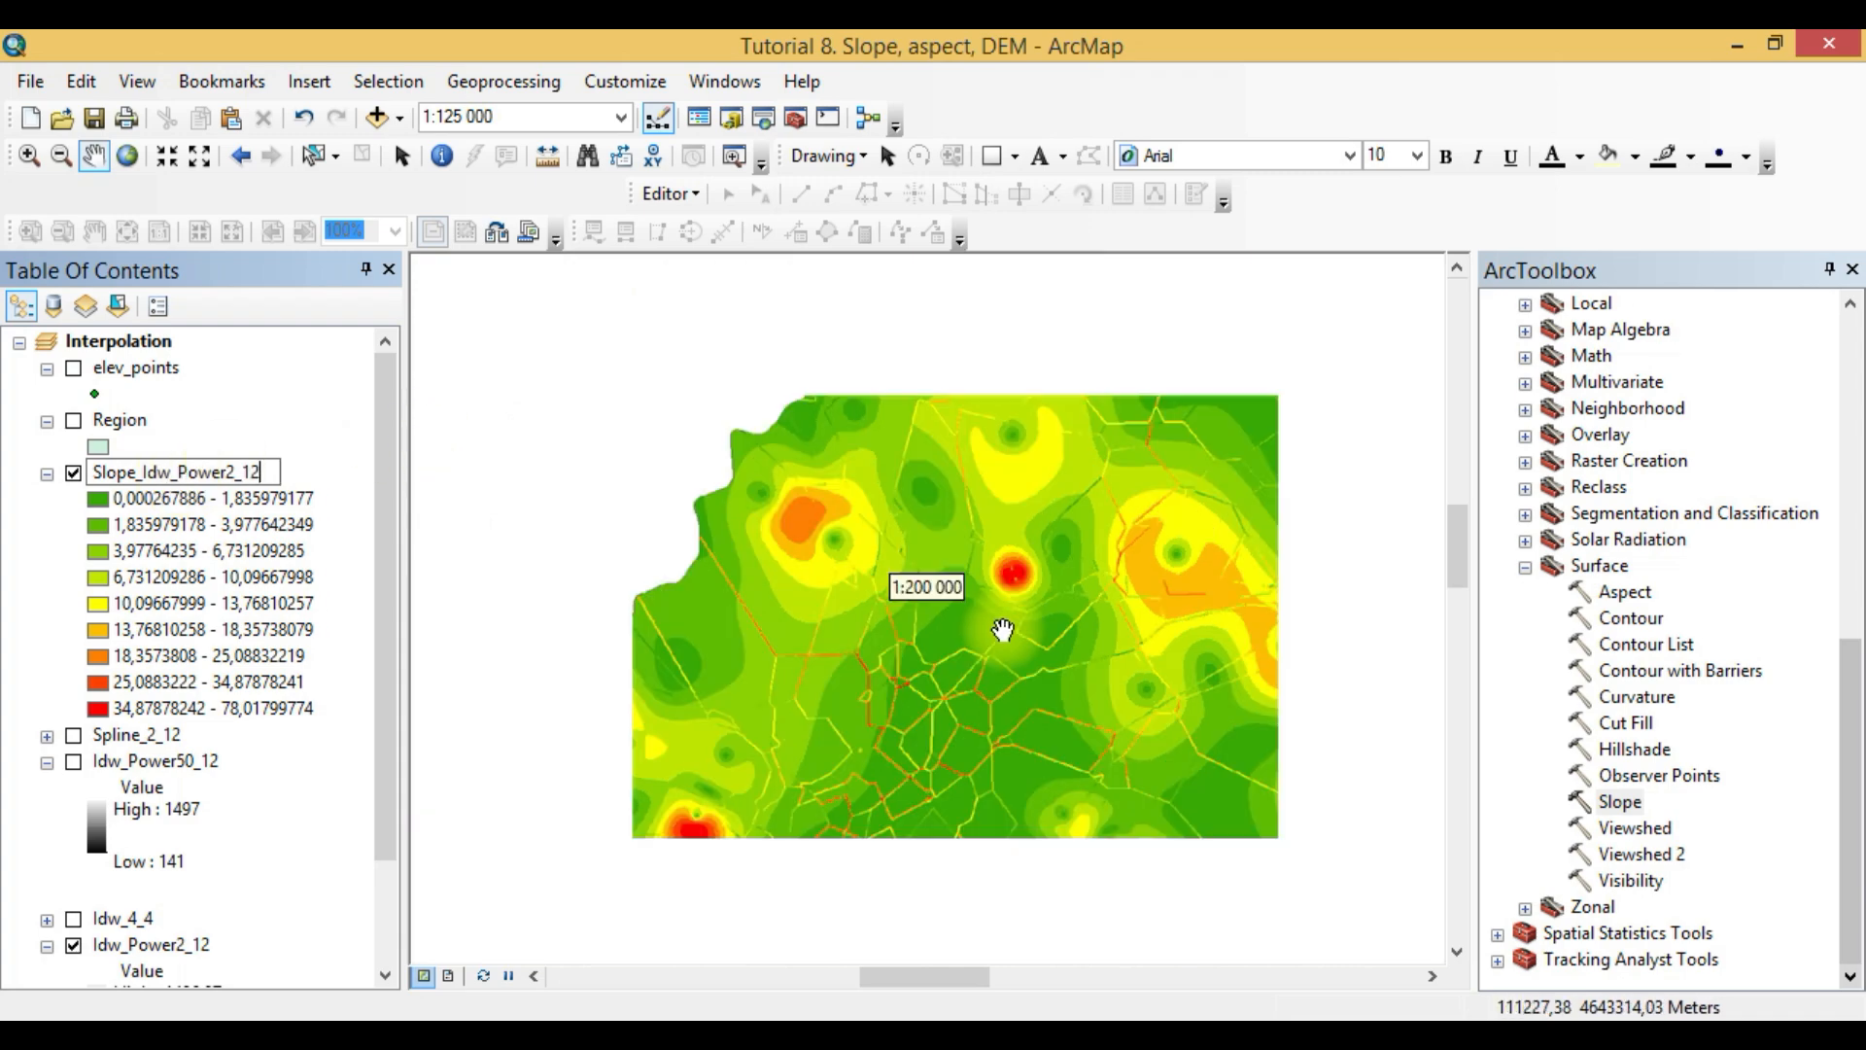
scroll(969, 671, "up", 2)
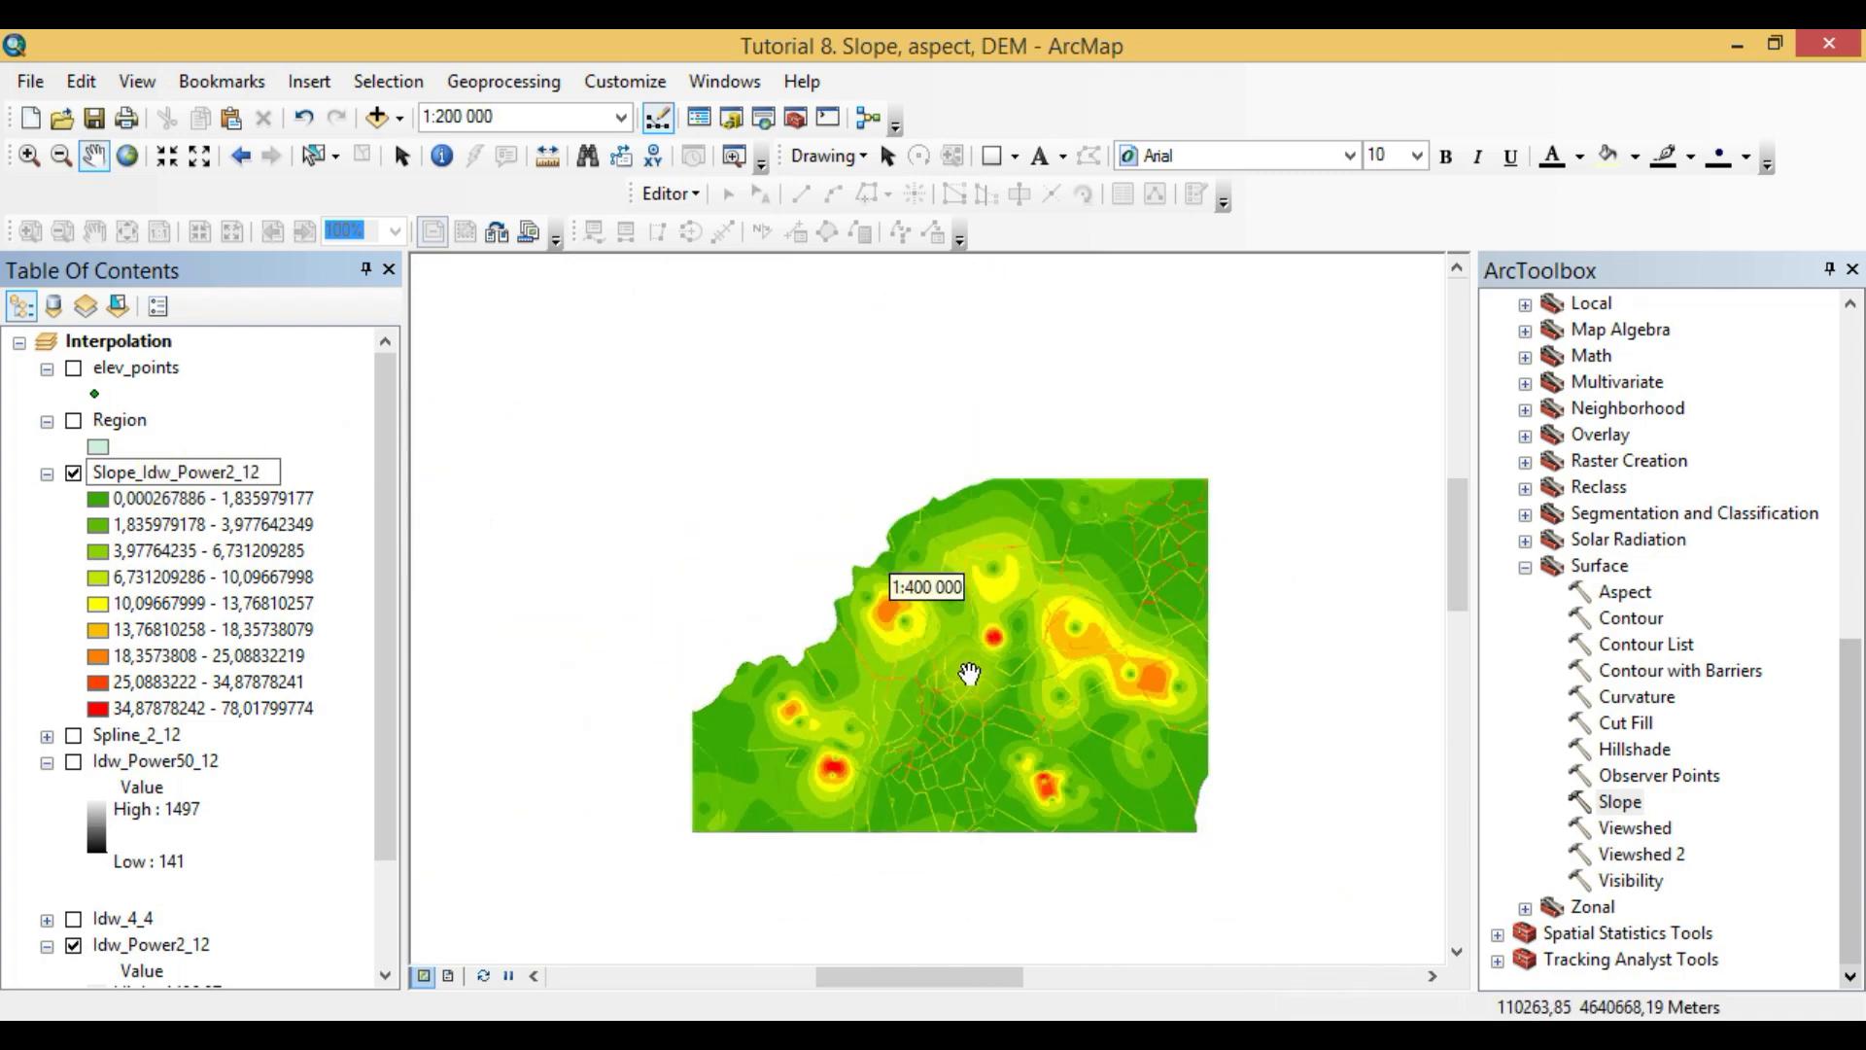
left_click_drag(950, 766, 1183, 522)
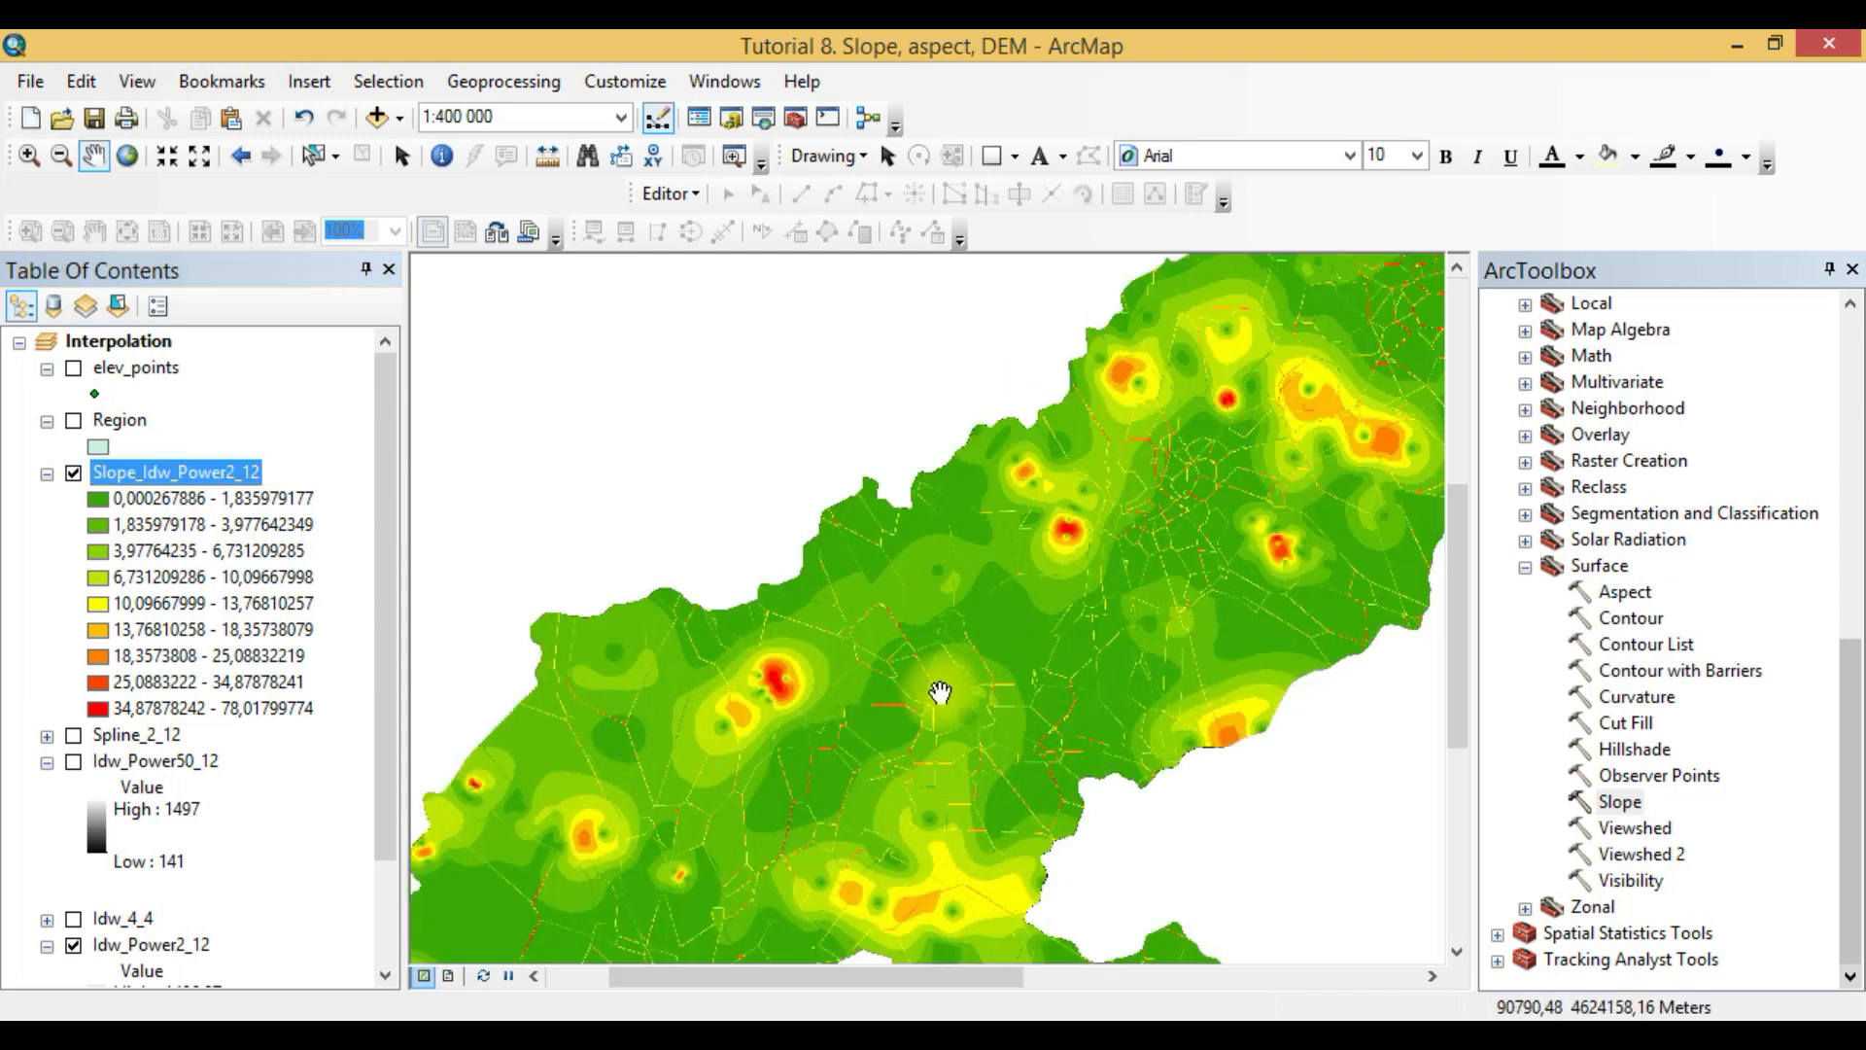
left_click_drag(940, 702, 970, 538)
left_click_drag(925, 660, 792, 592)
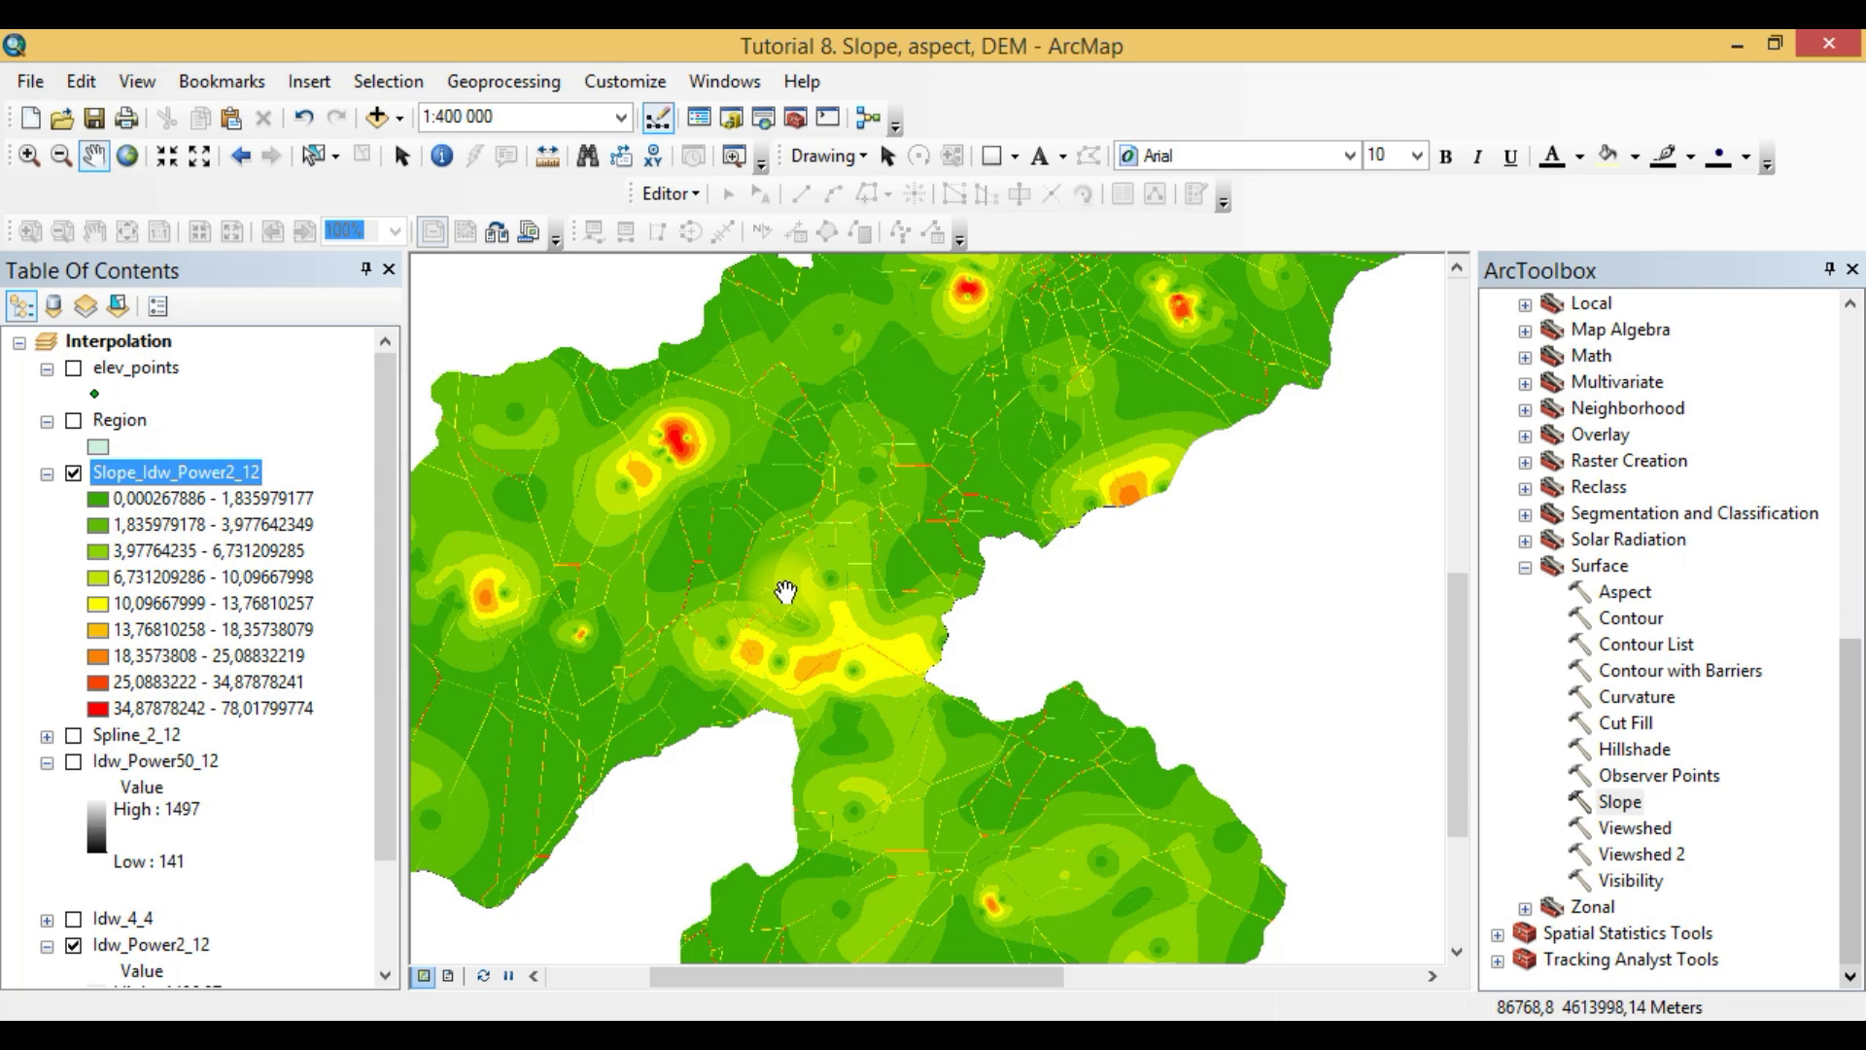
scroll(785, 592, "down", 2)
scroll(868, 744, "up", 8)
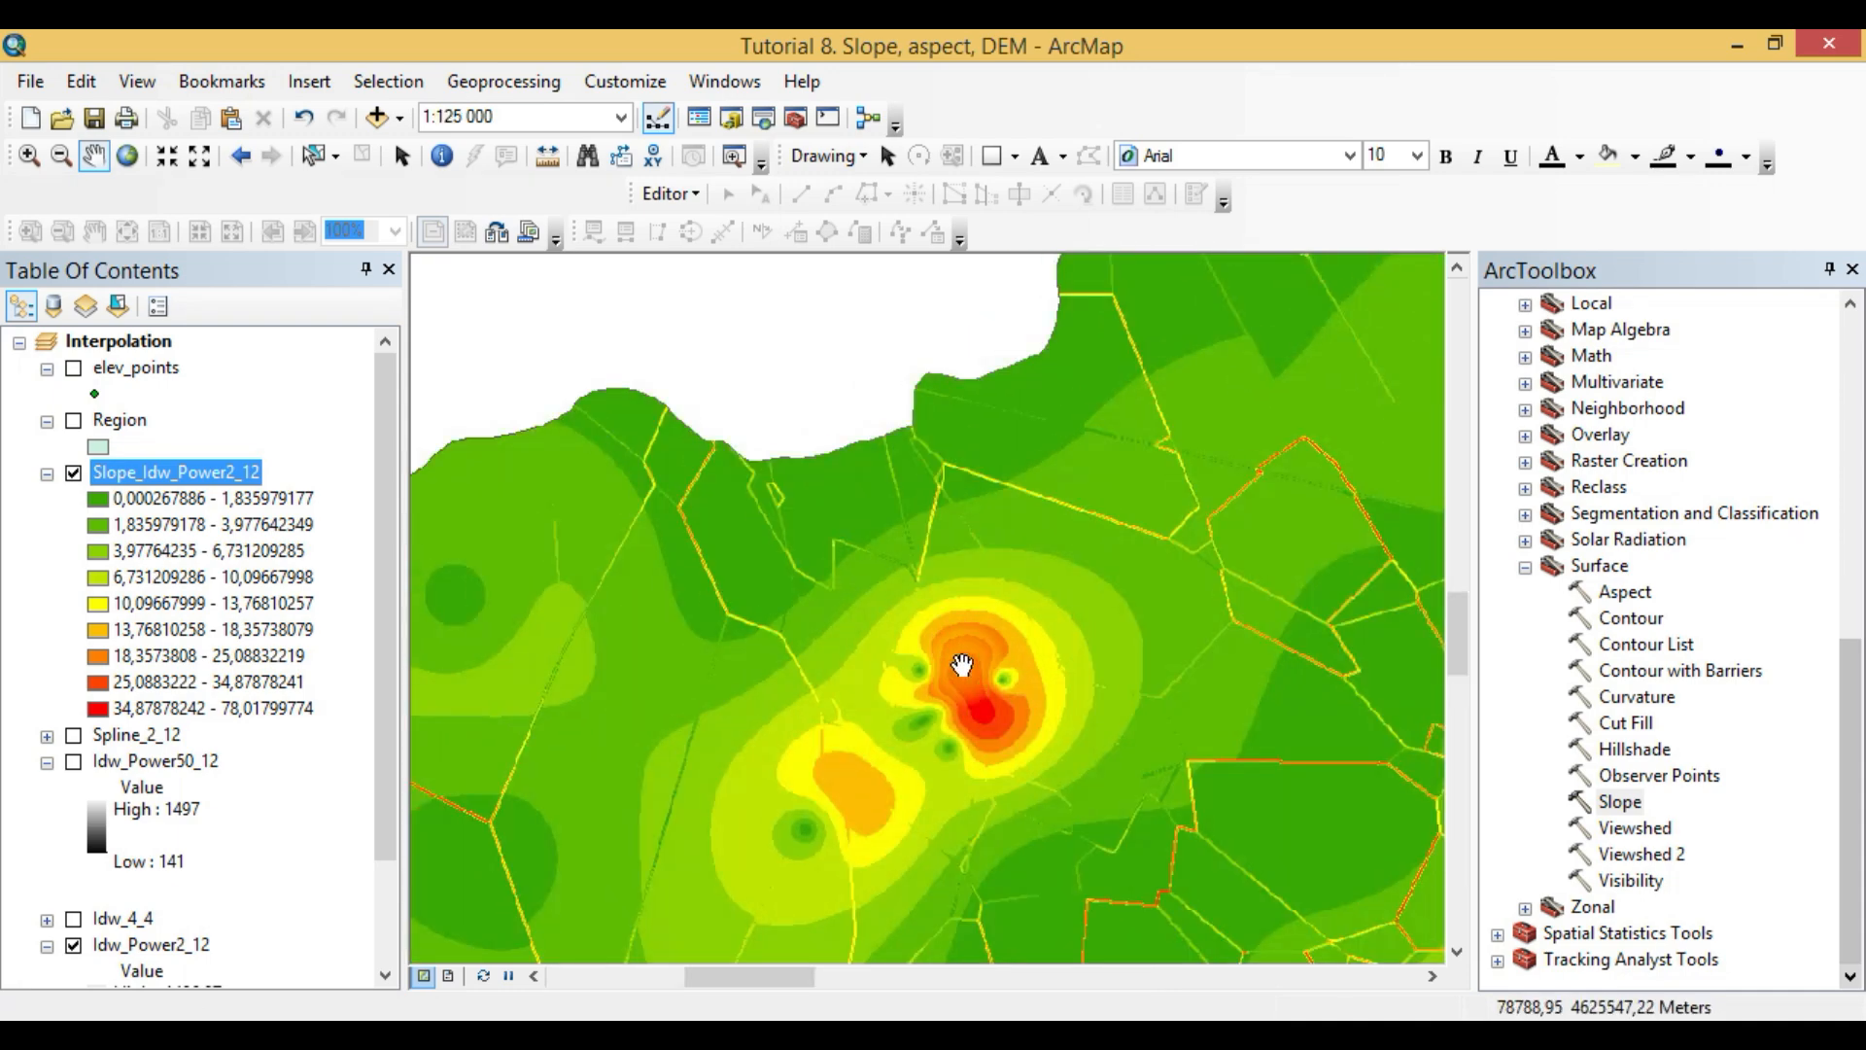
left_click(175, 707)
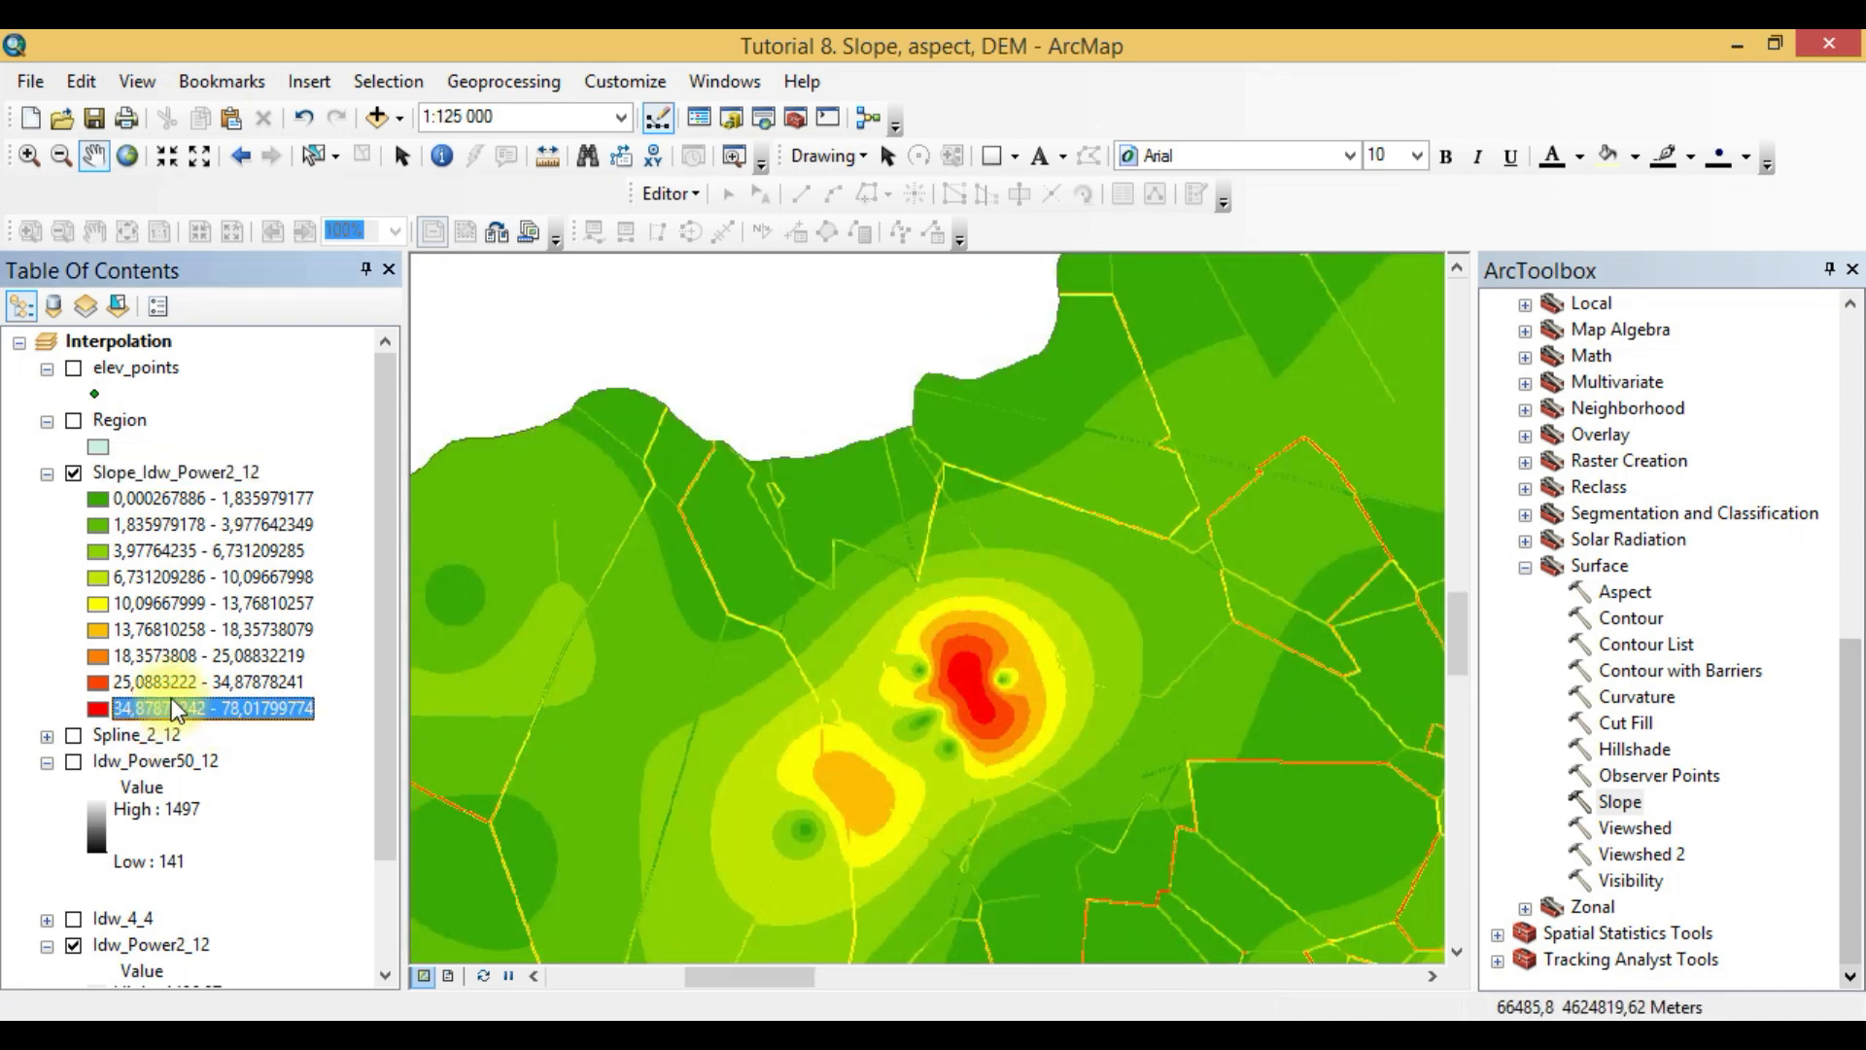
- Classify the Slope_Idw_Power2_12 symbology into 5 classes with the Equal Interval method and apply it
right_click(177, 471)
left_click(329, 892)
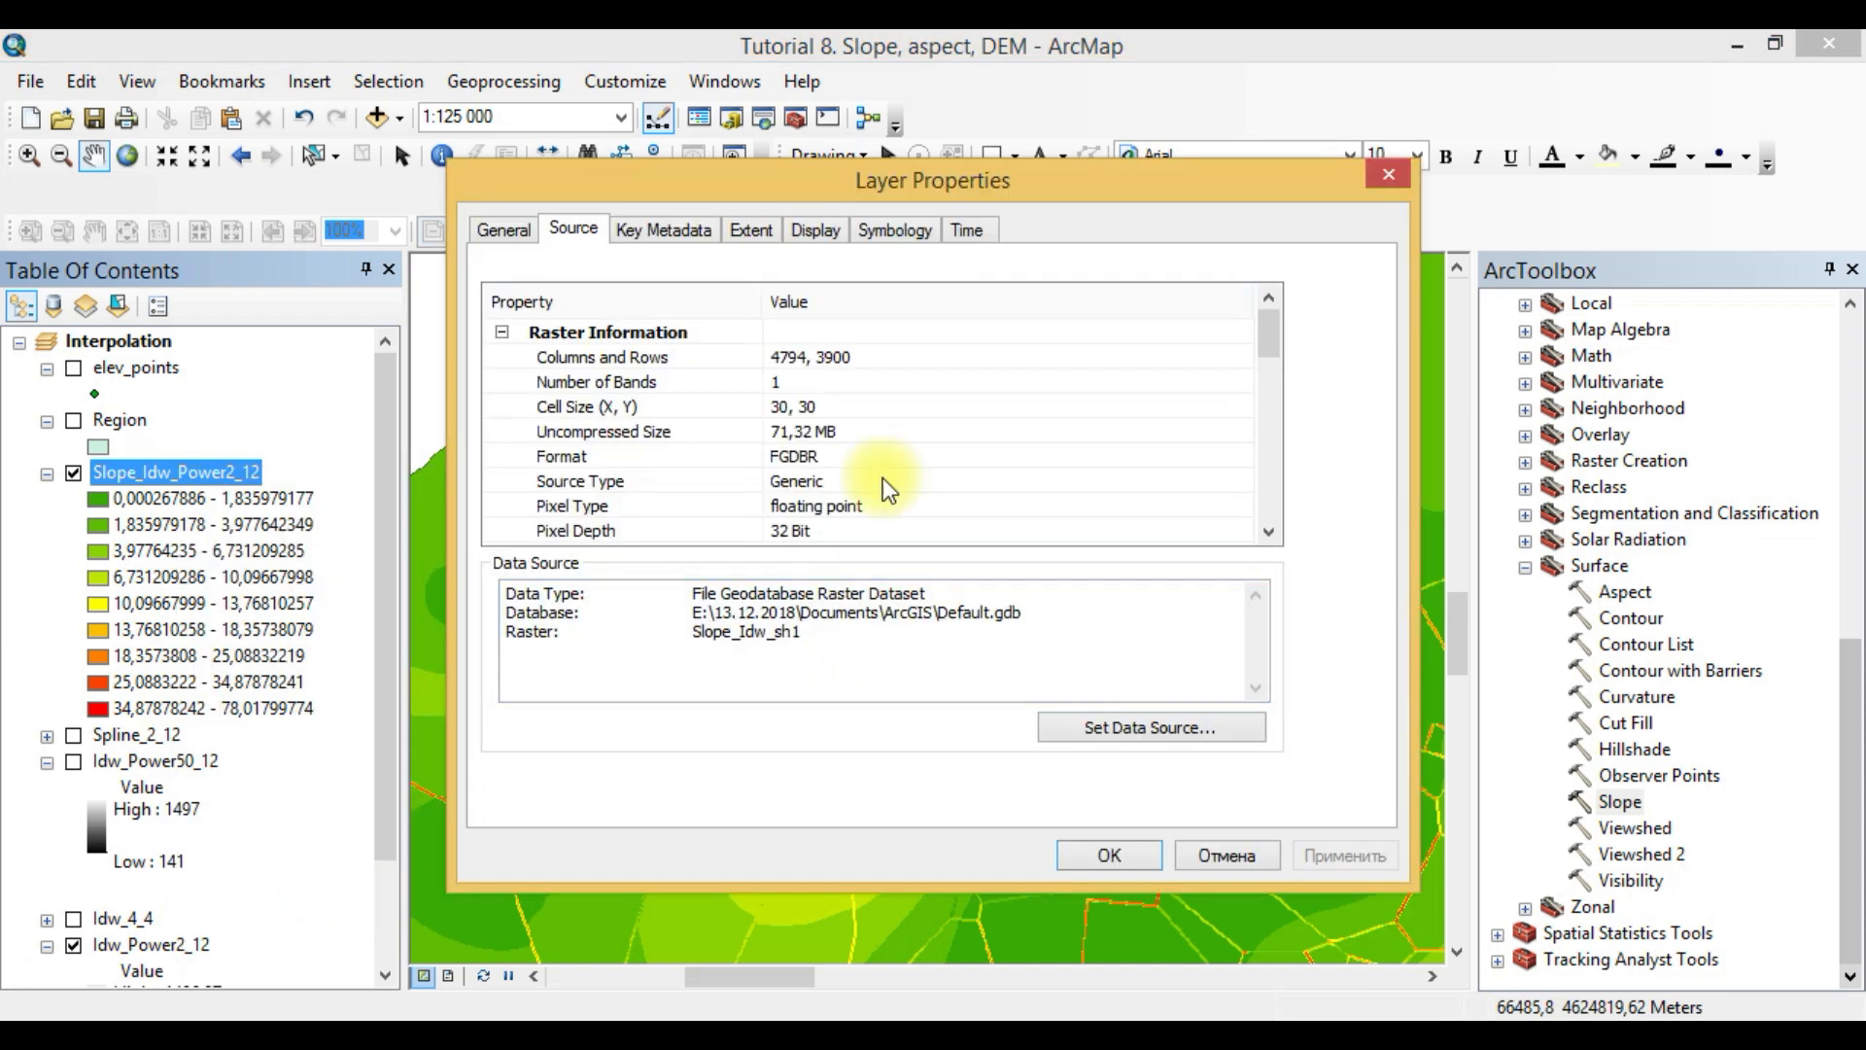
left_click(890, 233)
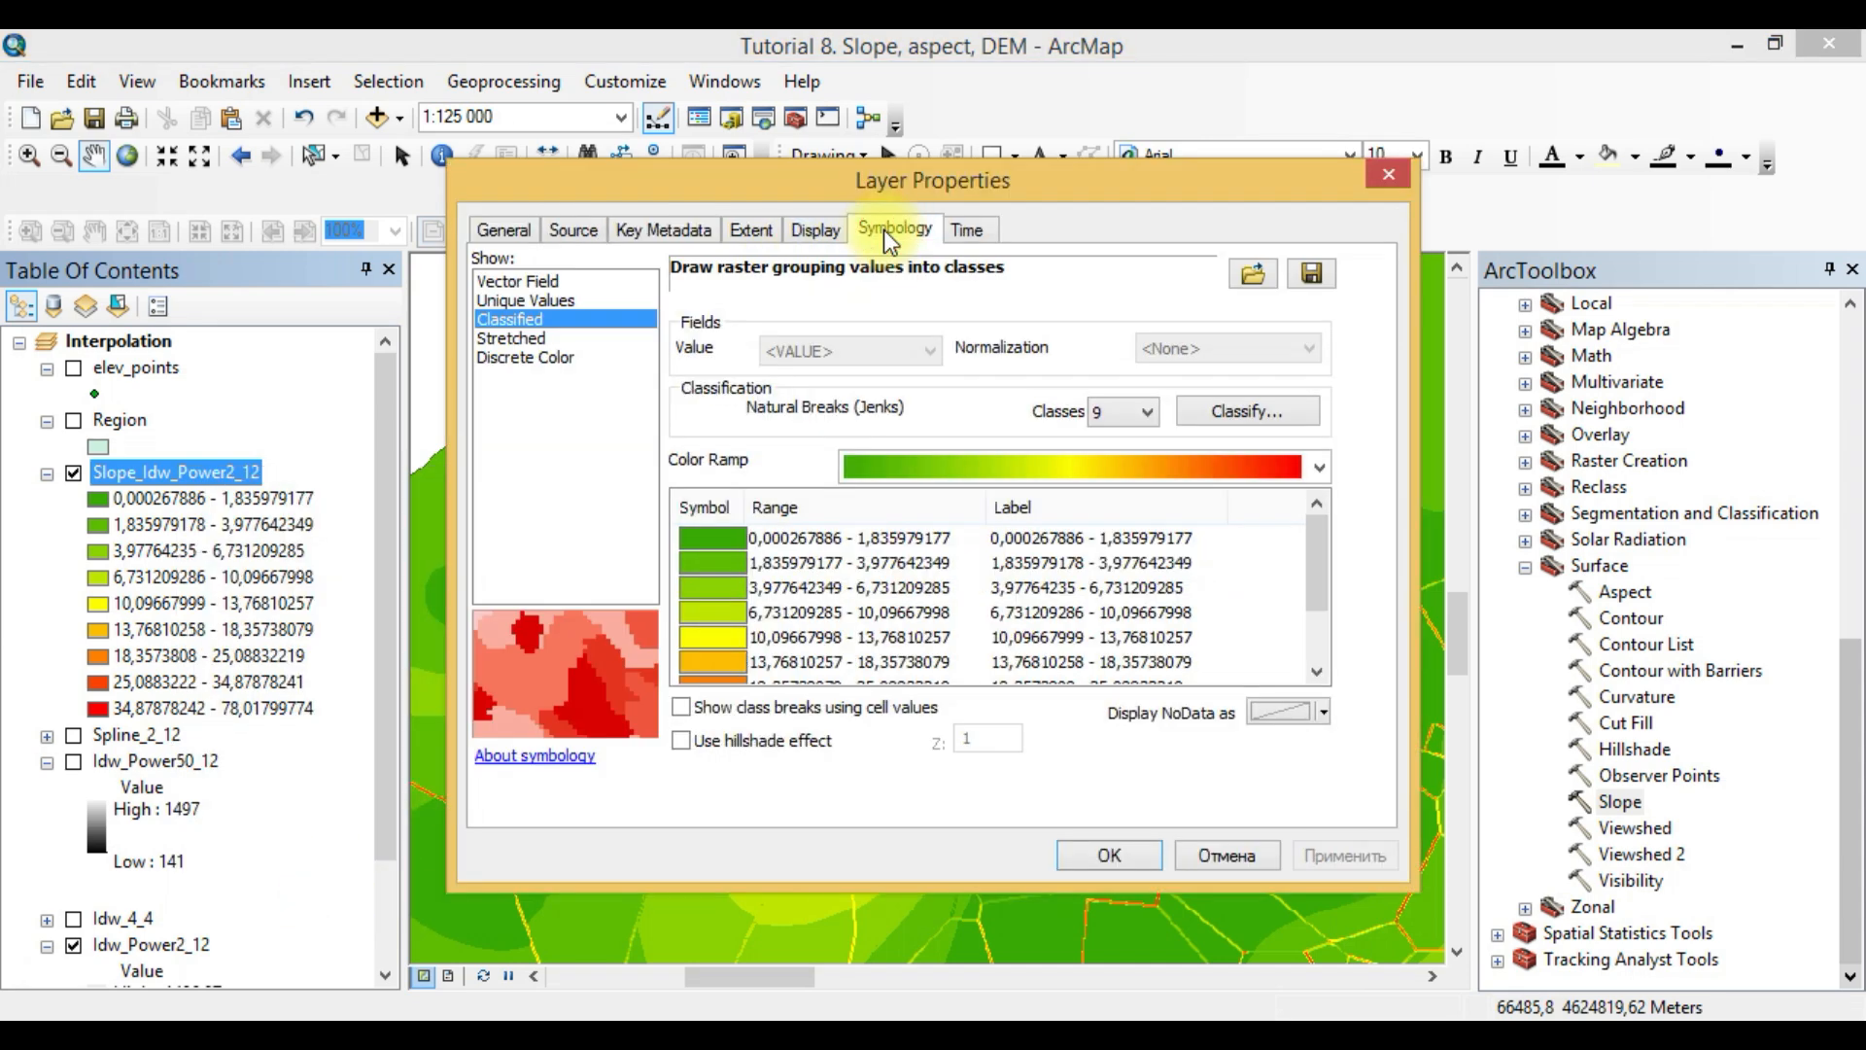
left_click(1145, 417)
left_click(1105, 478)
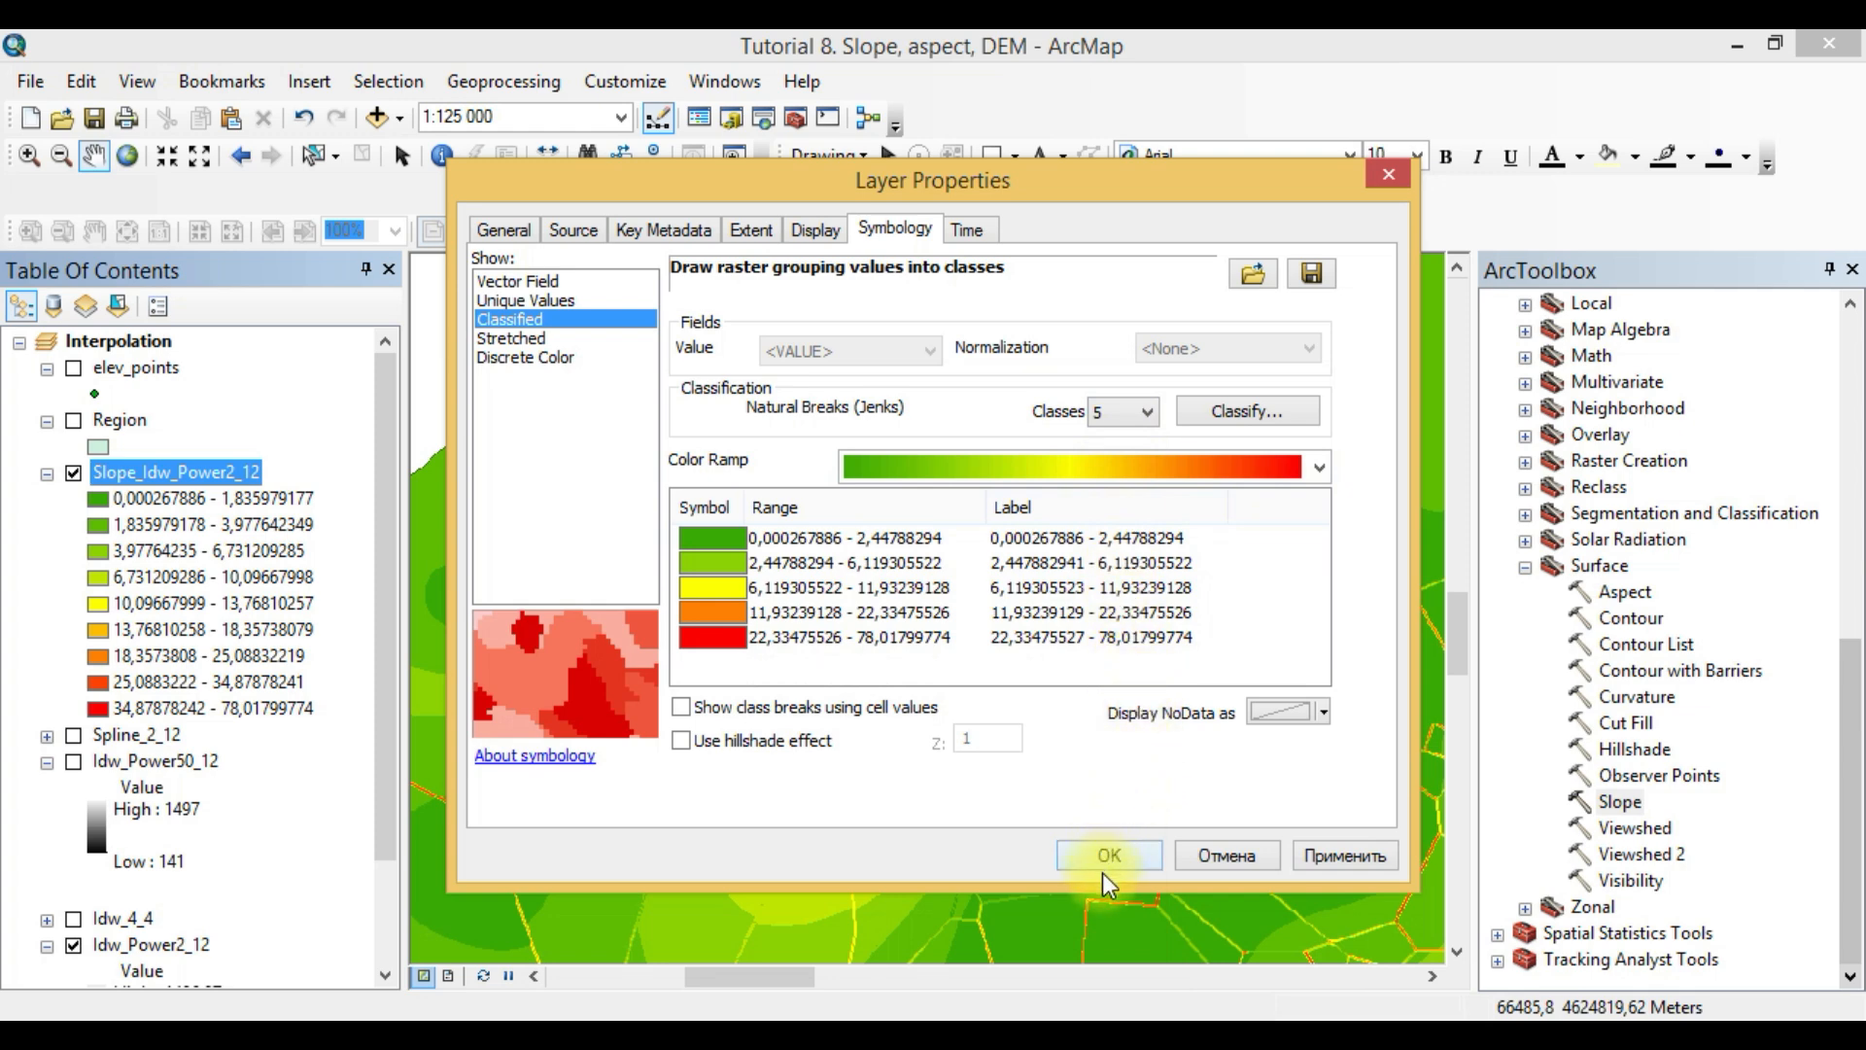
left_click(1145, 416)
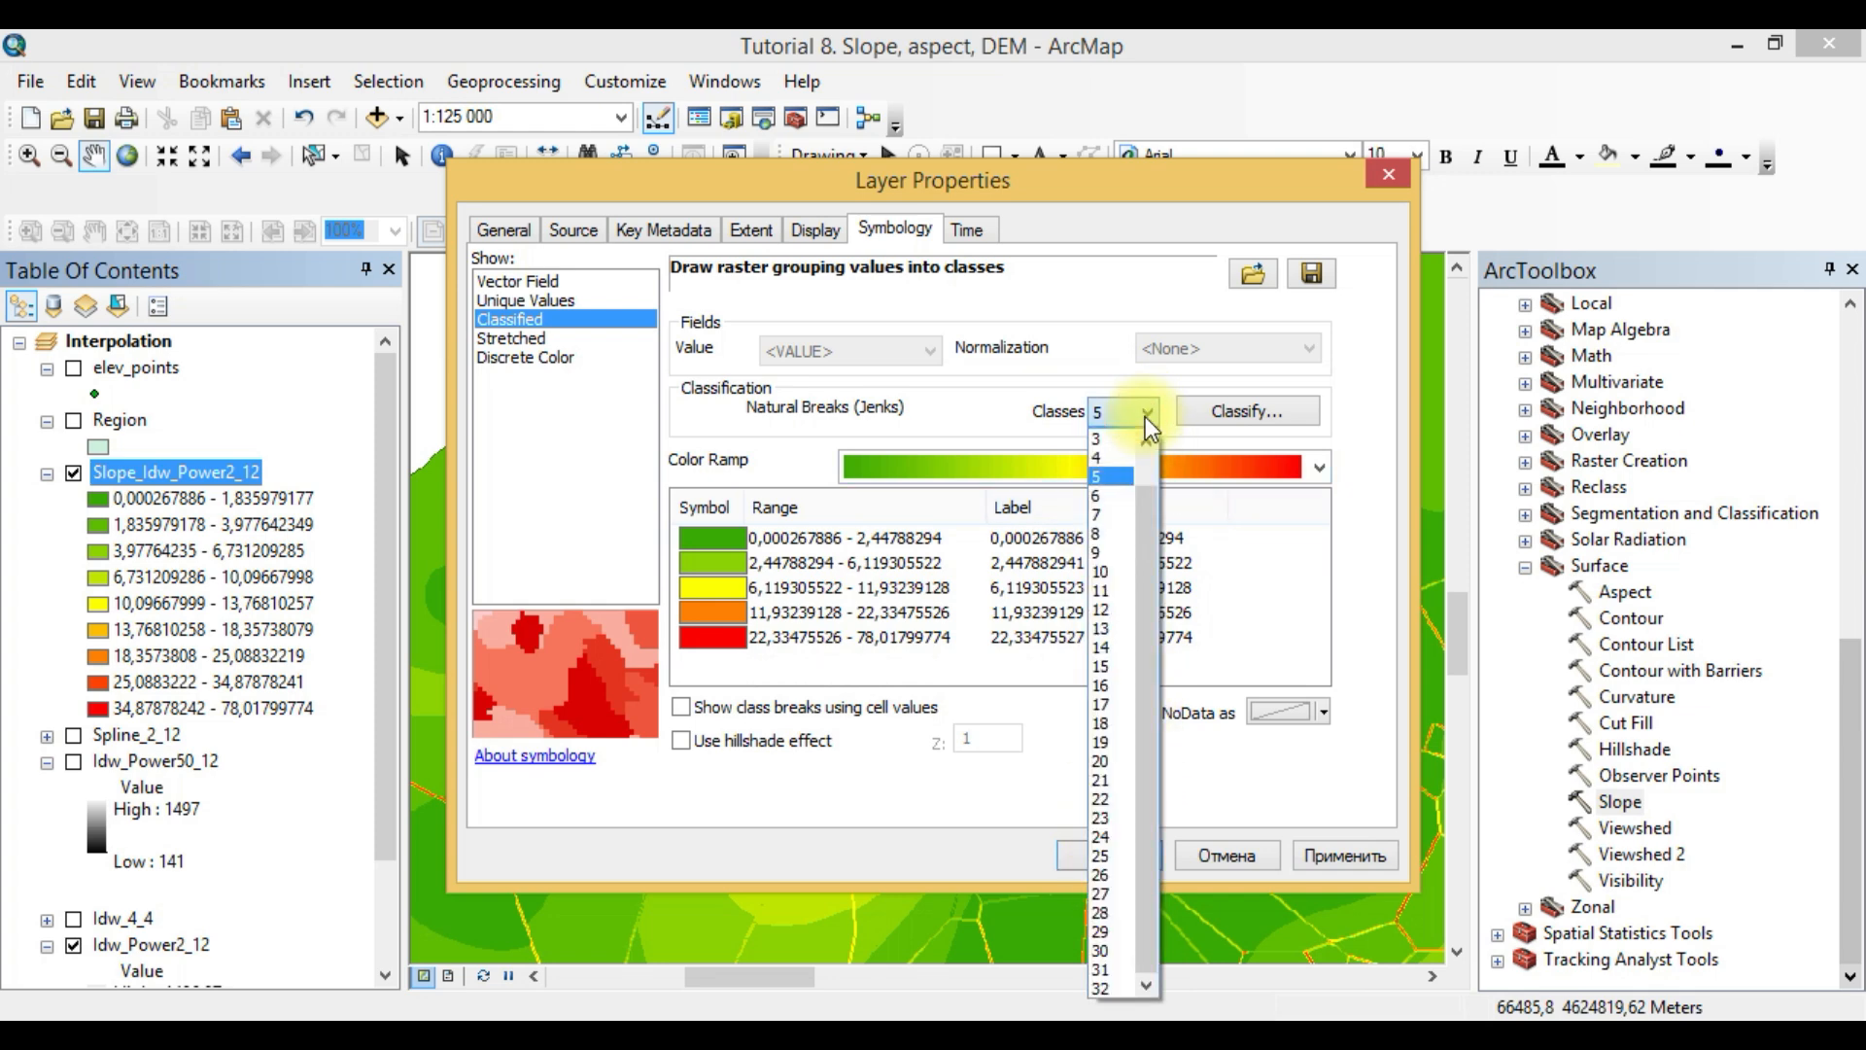
left_click(1237, 409)
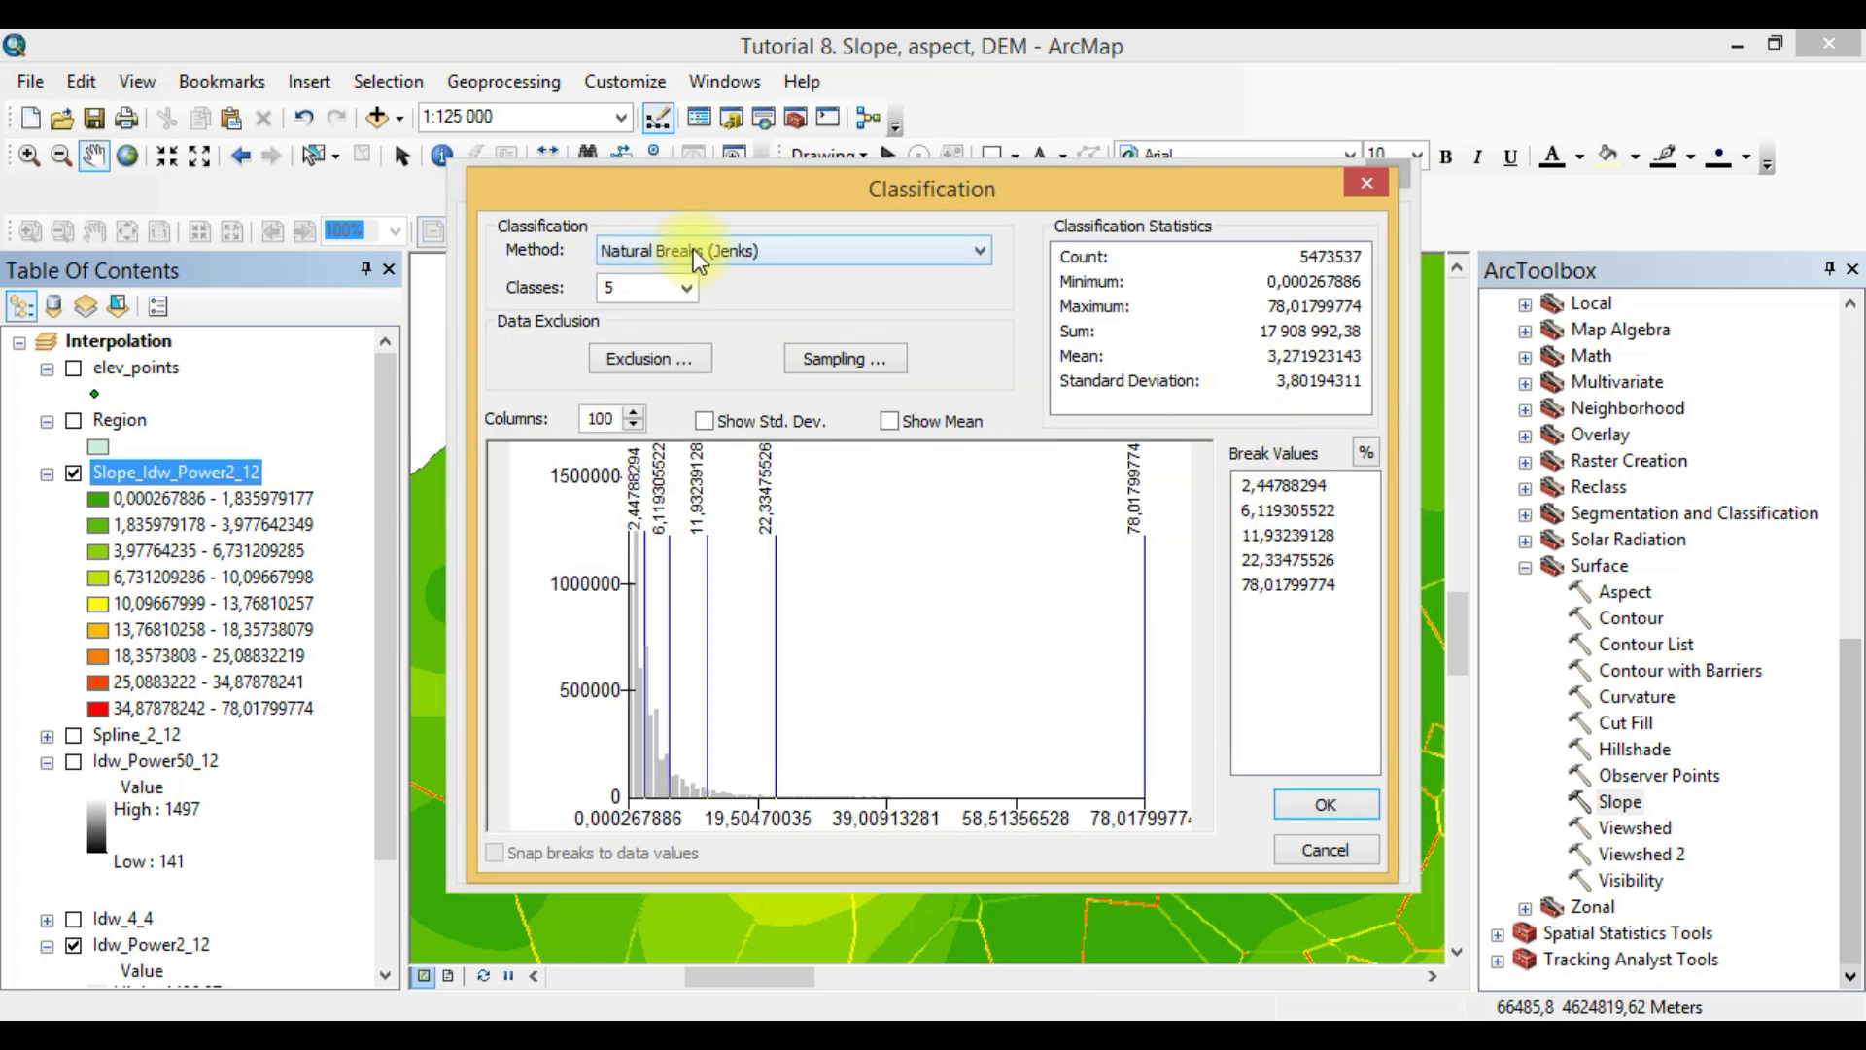
left_click(694, 252)
left_click(679, 291)
left_click(1332, 805)
left_click(1111, 842)
- Examine how the lowest and highest equal-interval slope classes are distributed across the region
scroll(1006, 813, "up", 3)
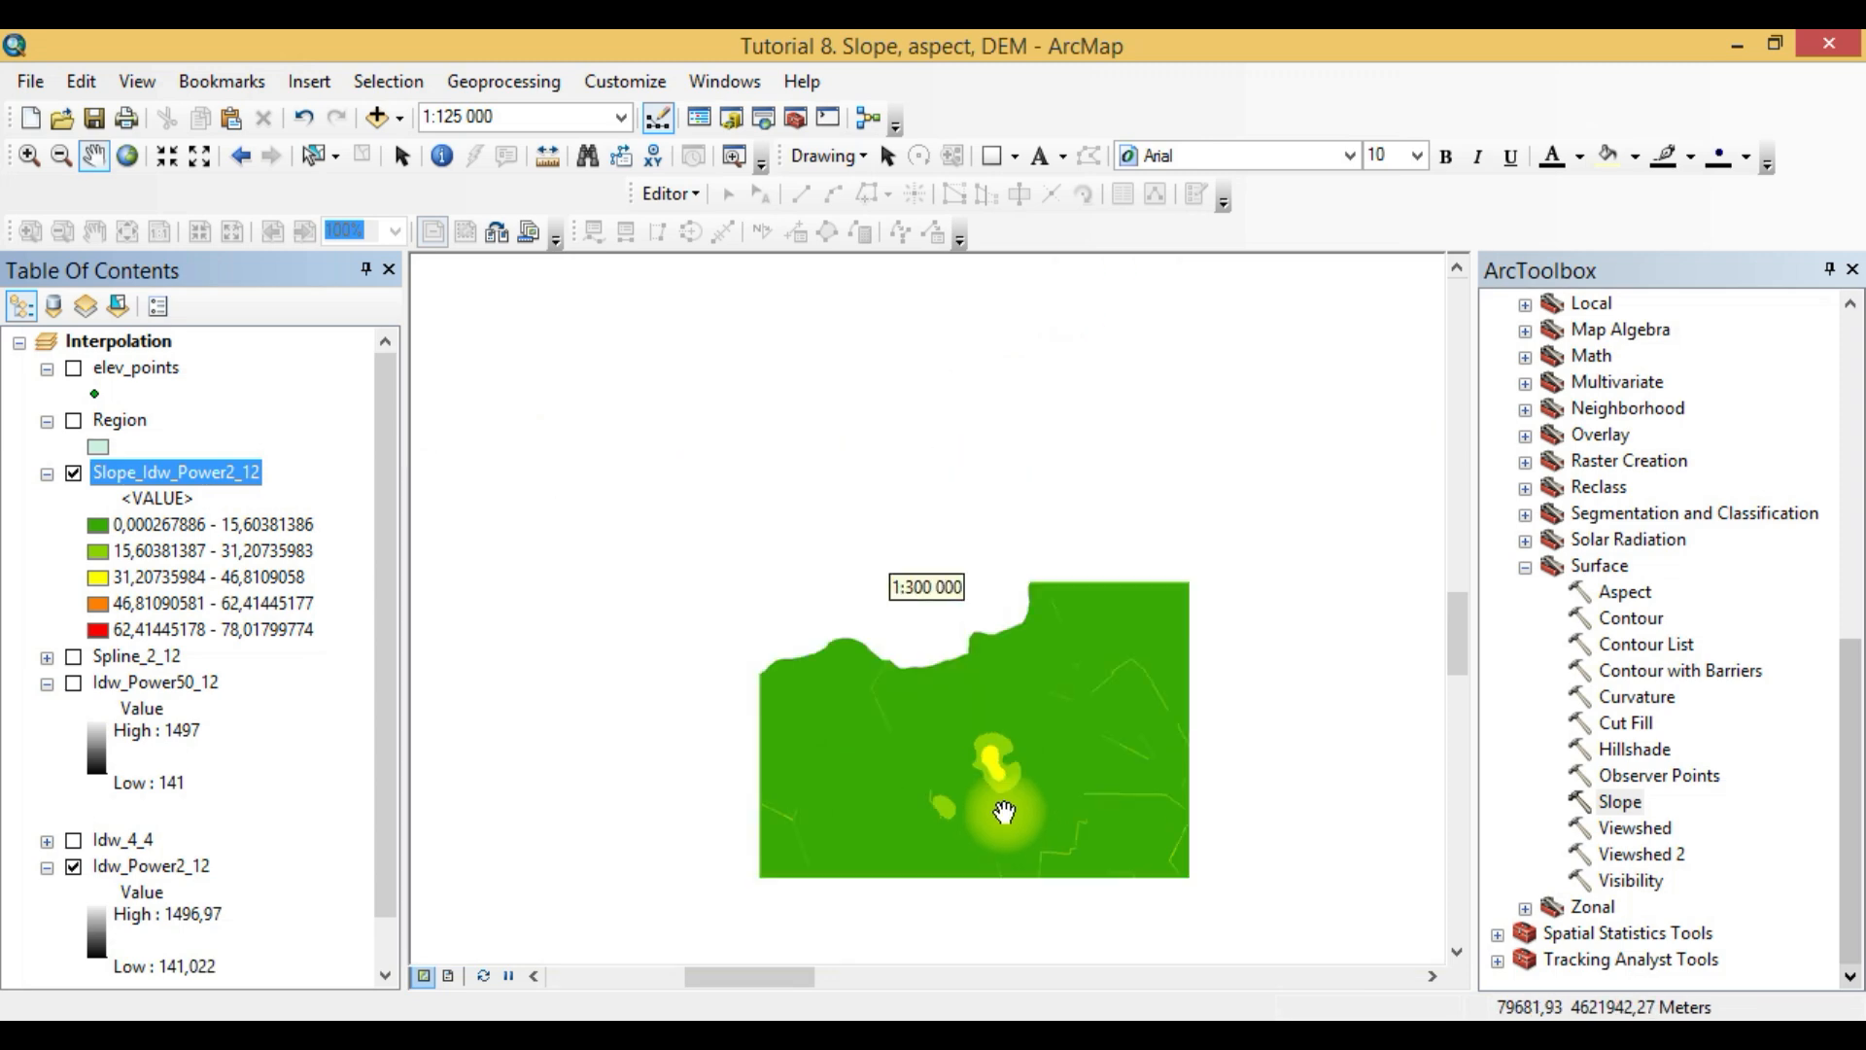
scroll(1005, 812, "up", 3)
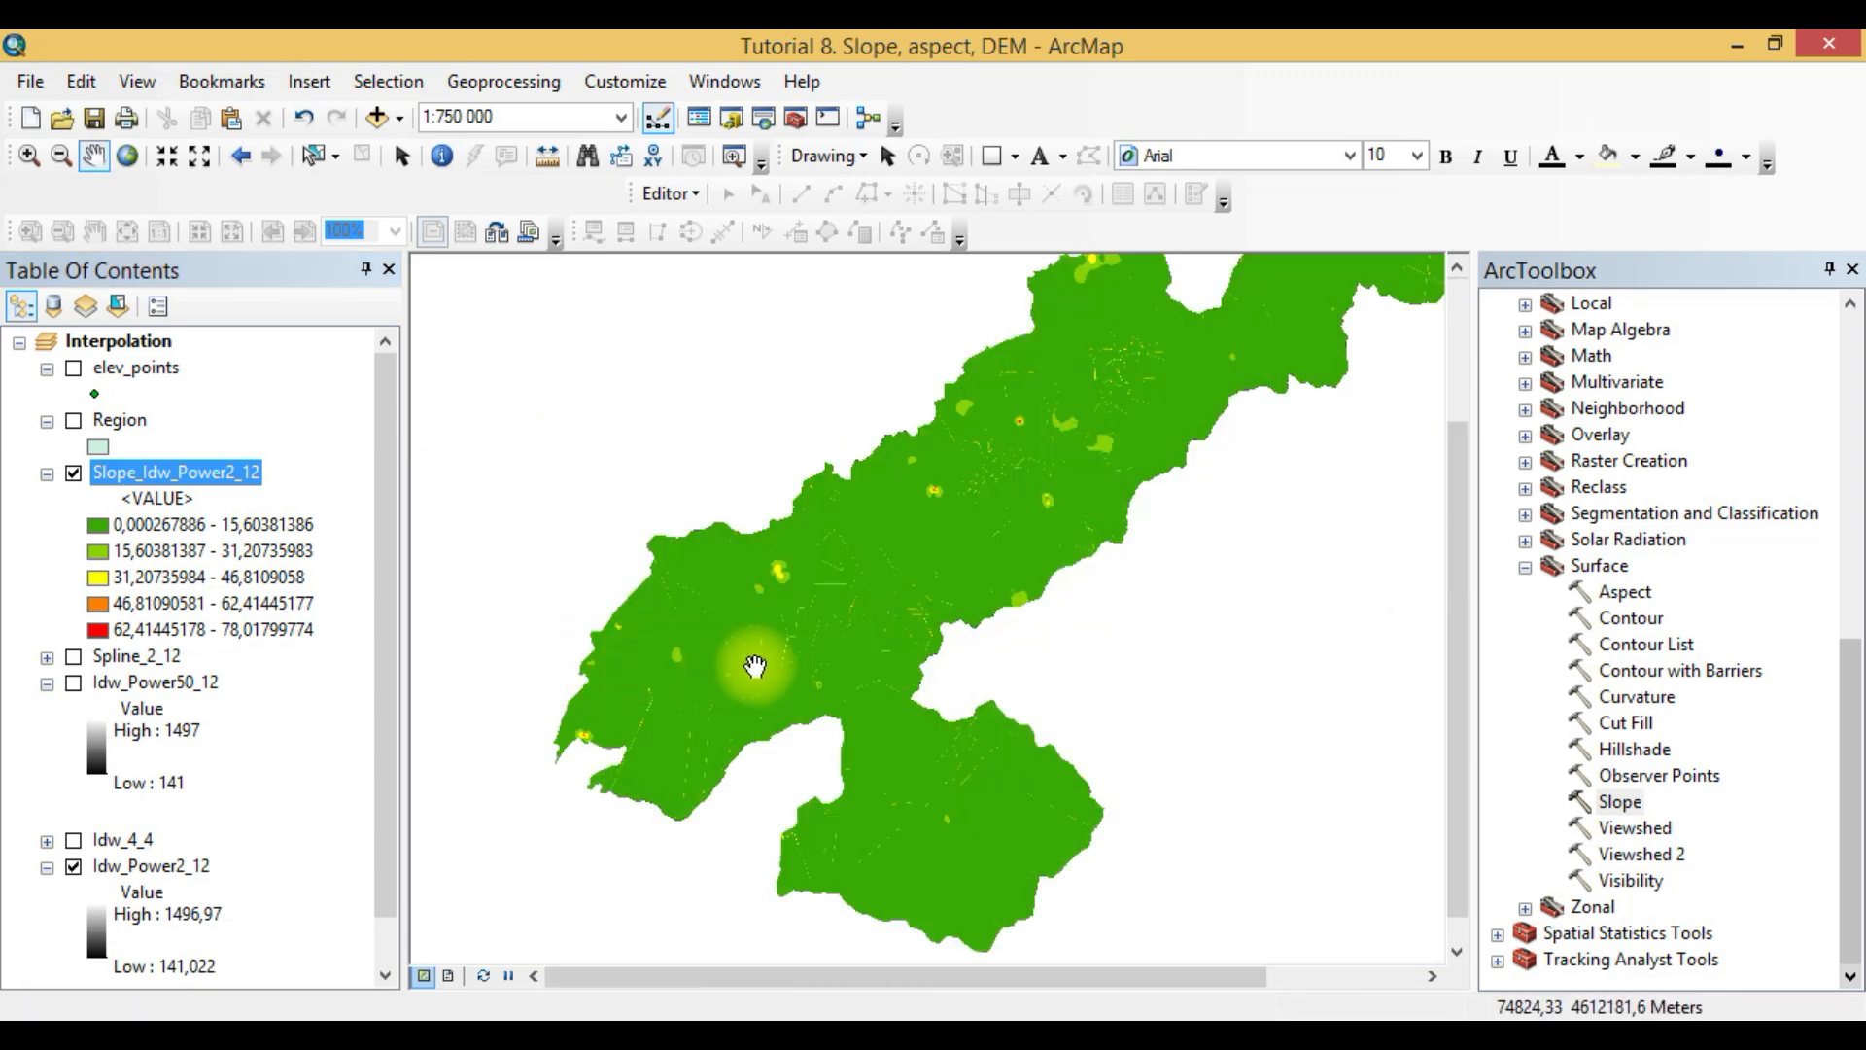
left_click_drag(784, 658, 708, 716)
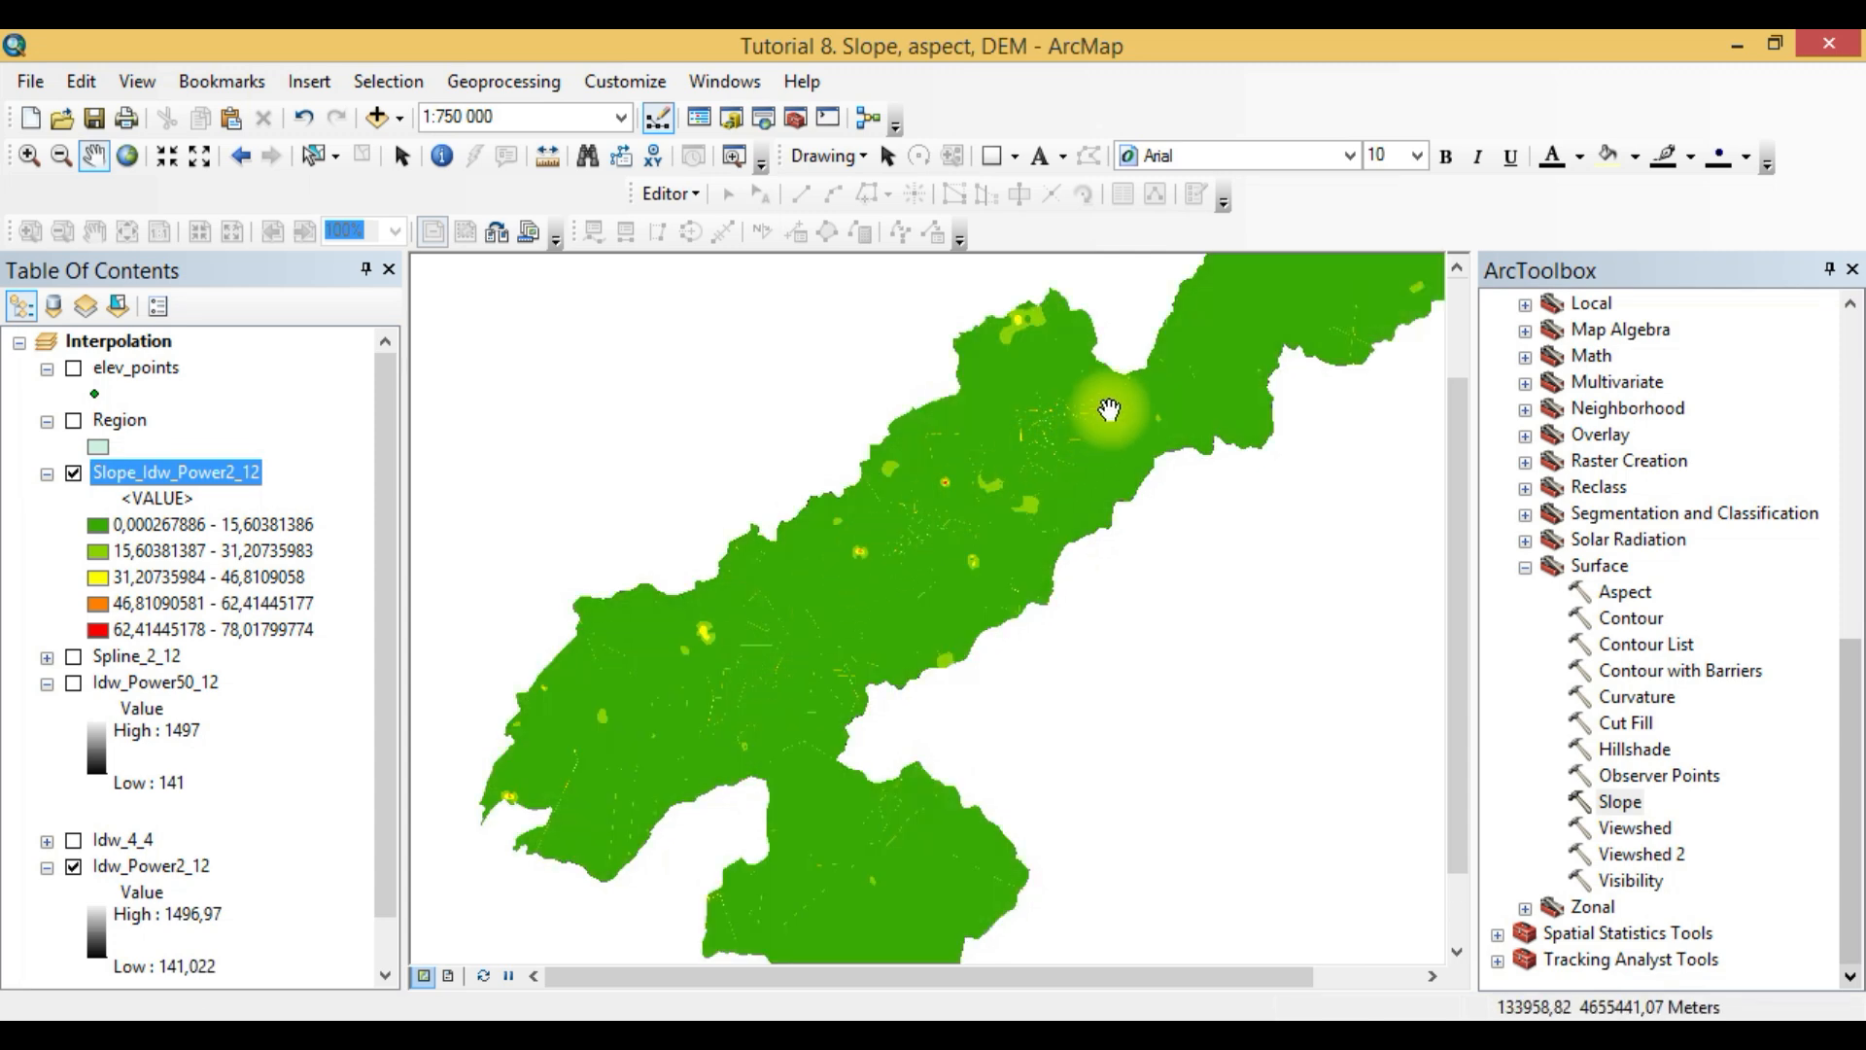
left_click(75, 369)
left_click(74, 369)
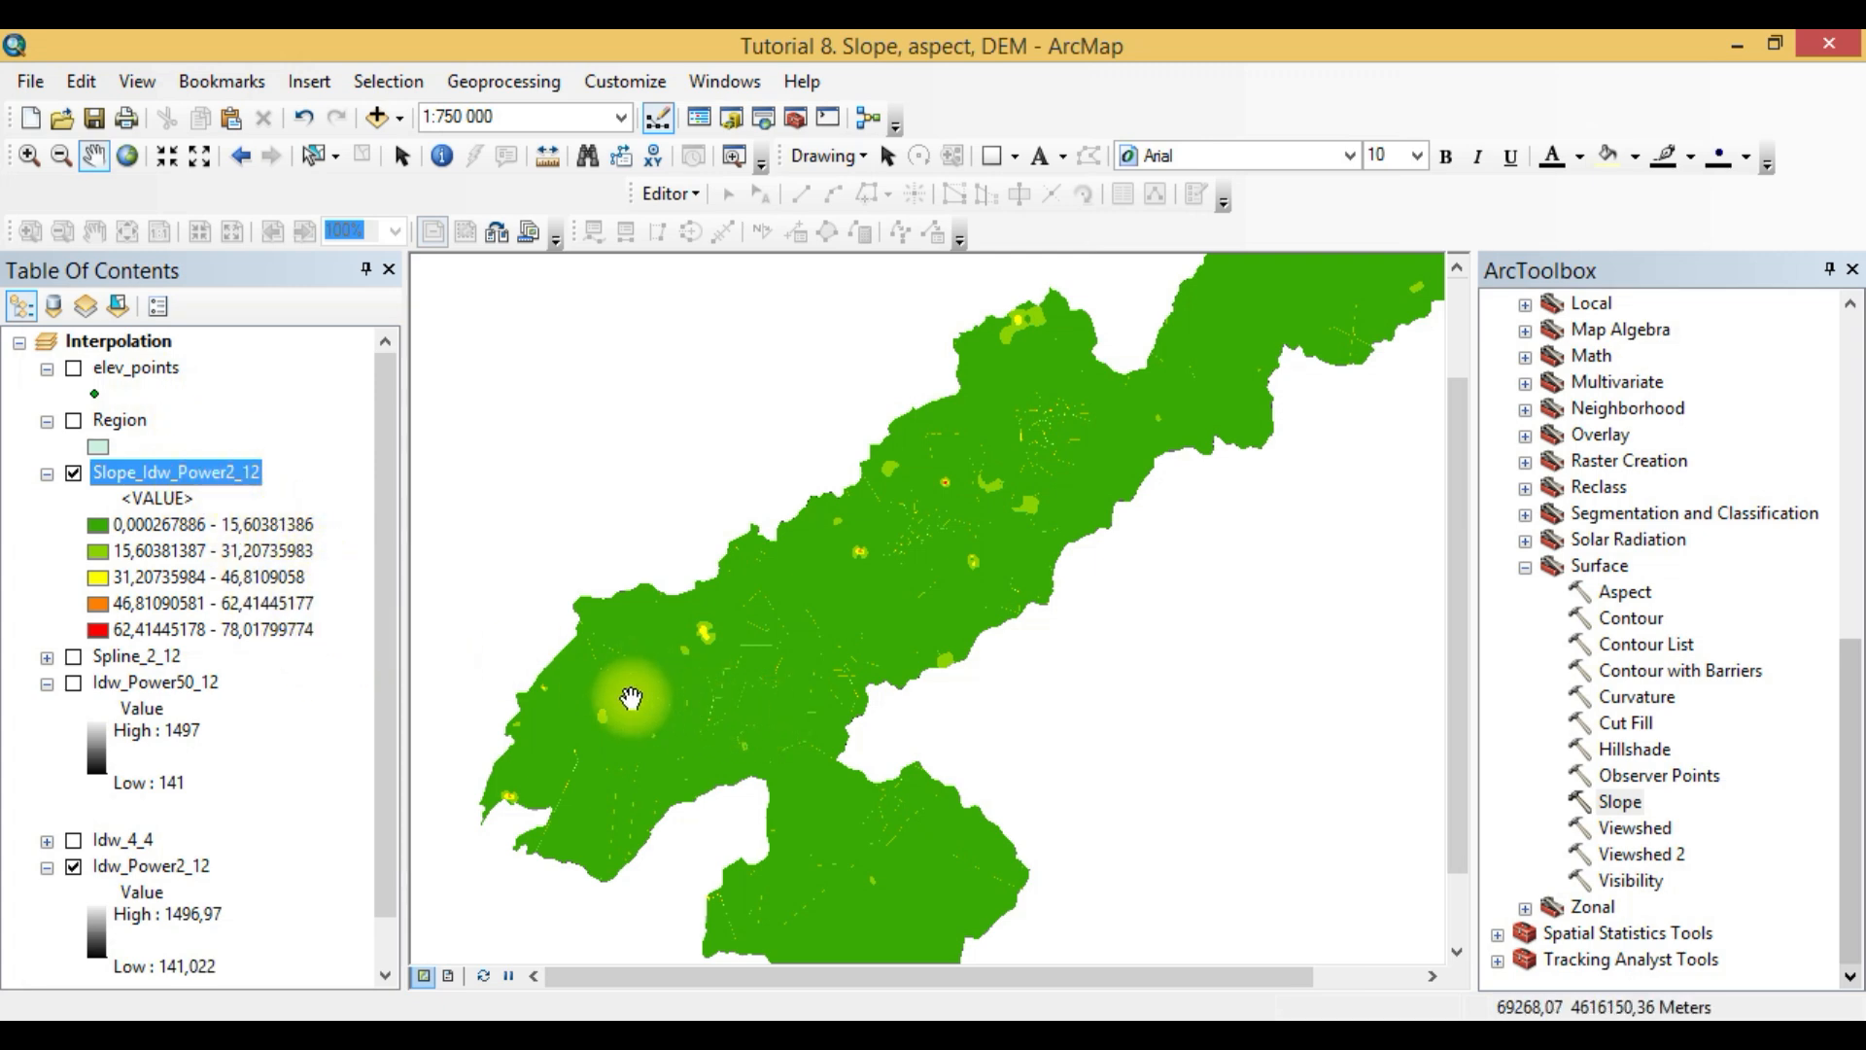
left_click(262, 531)
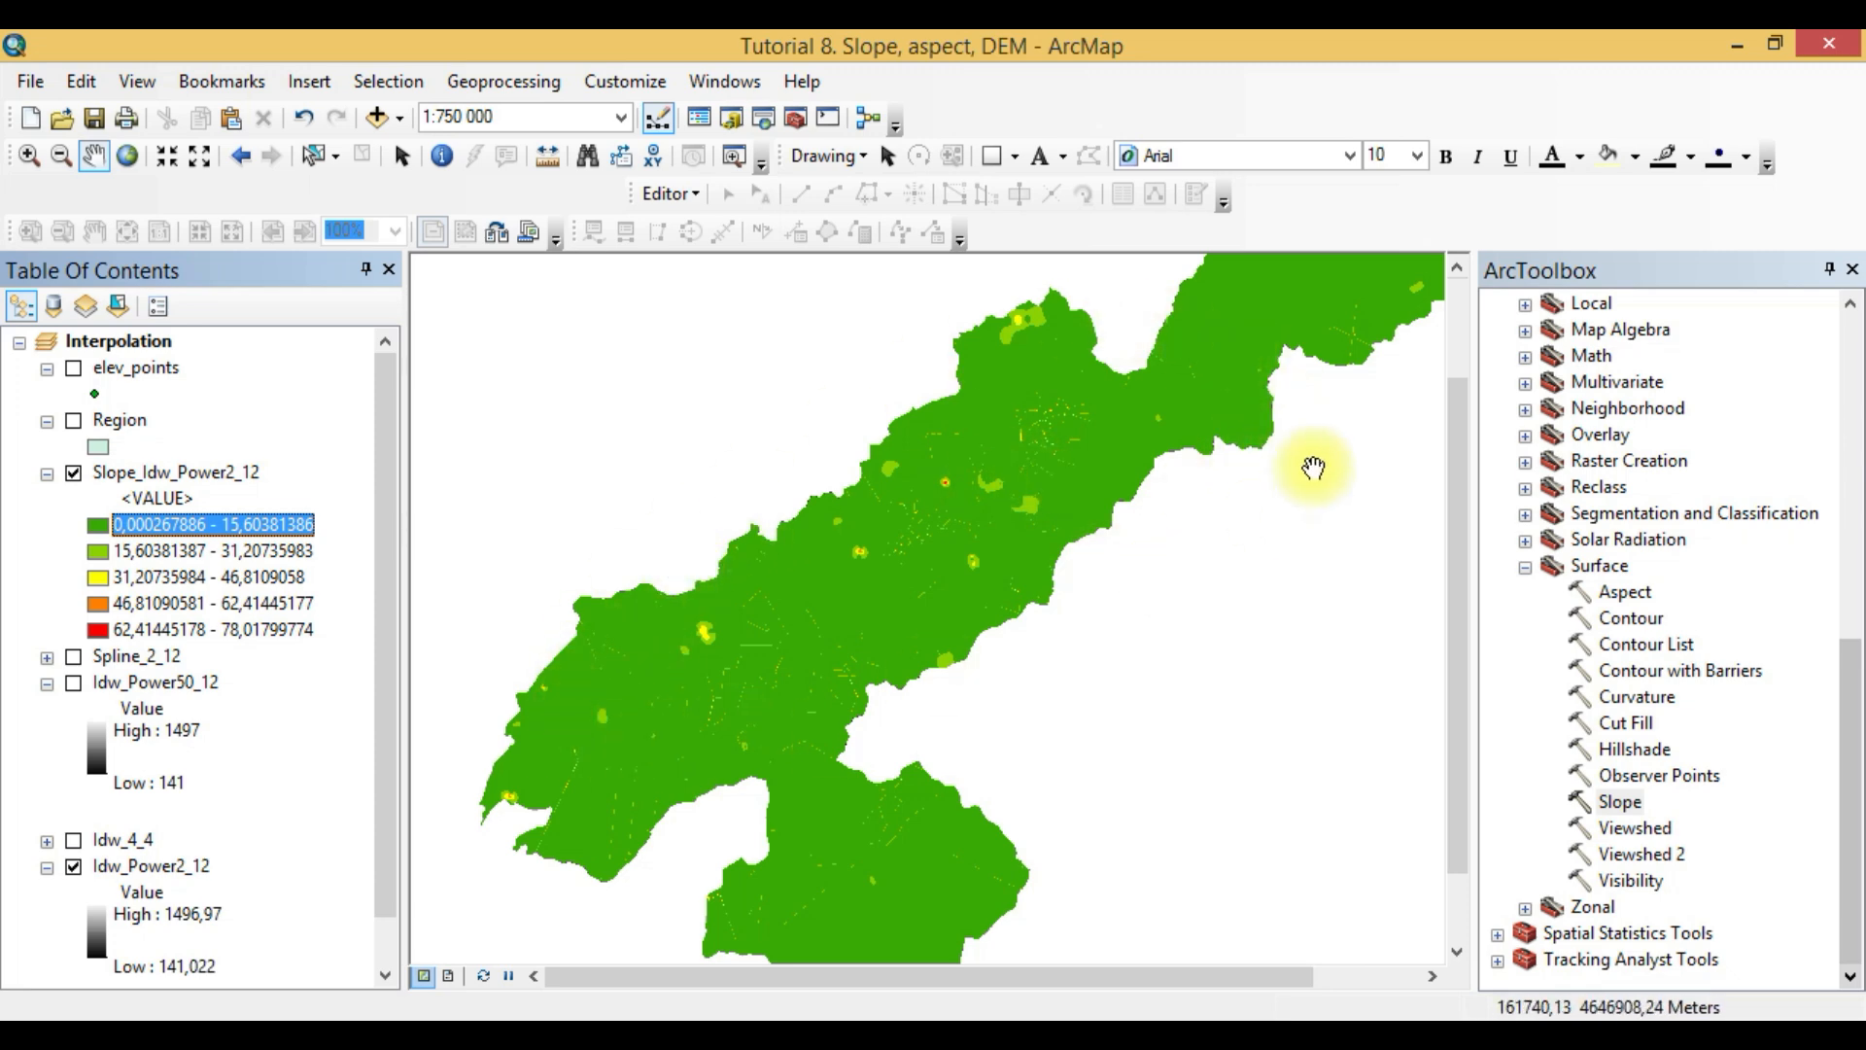
left_click(224, 629)
scroll(946, 529, "up", 3)
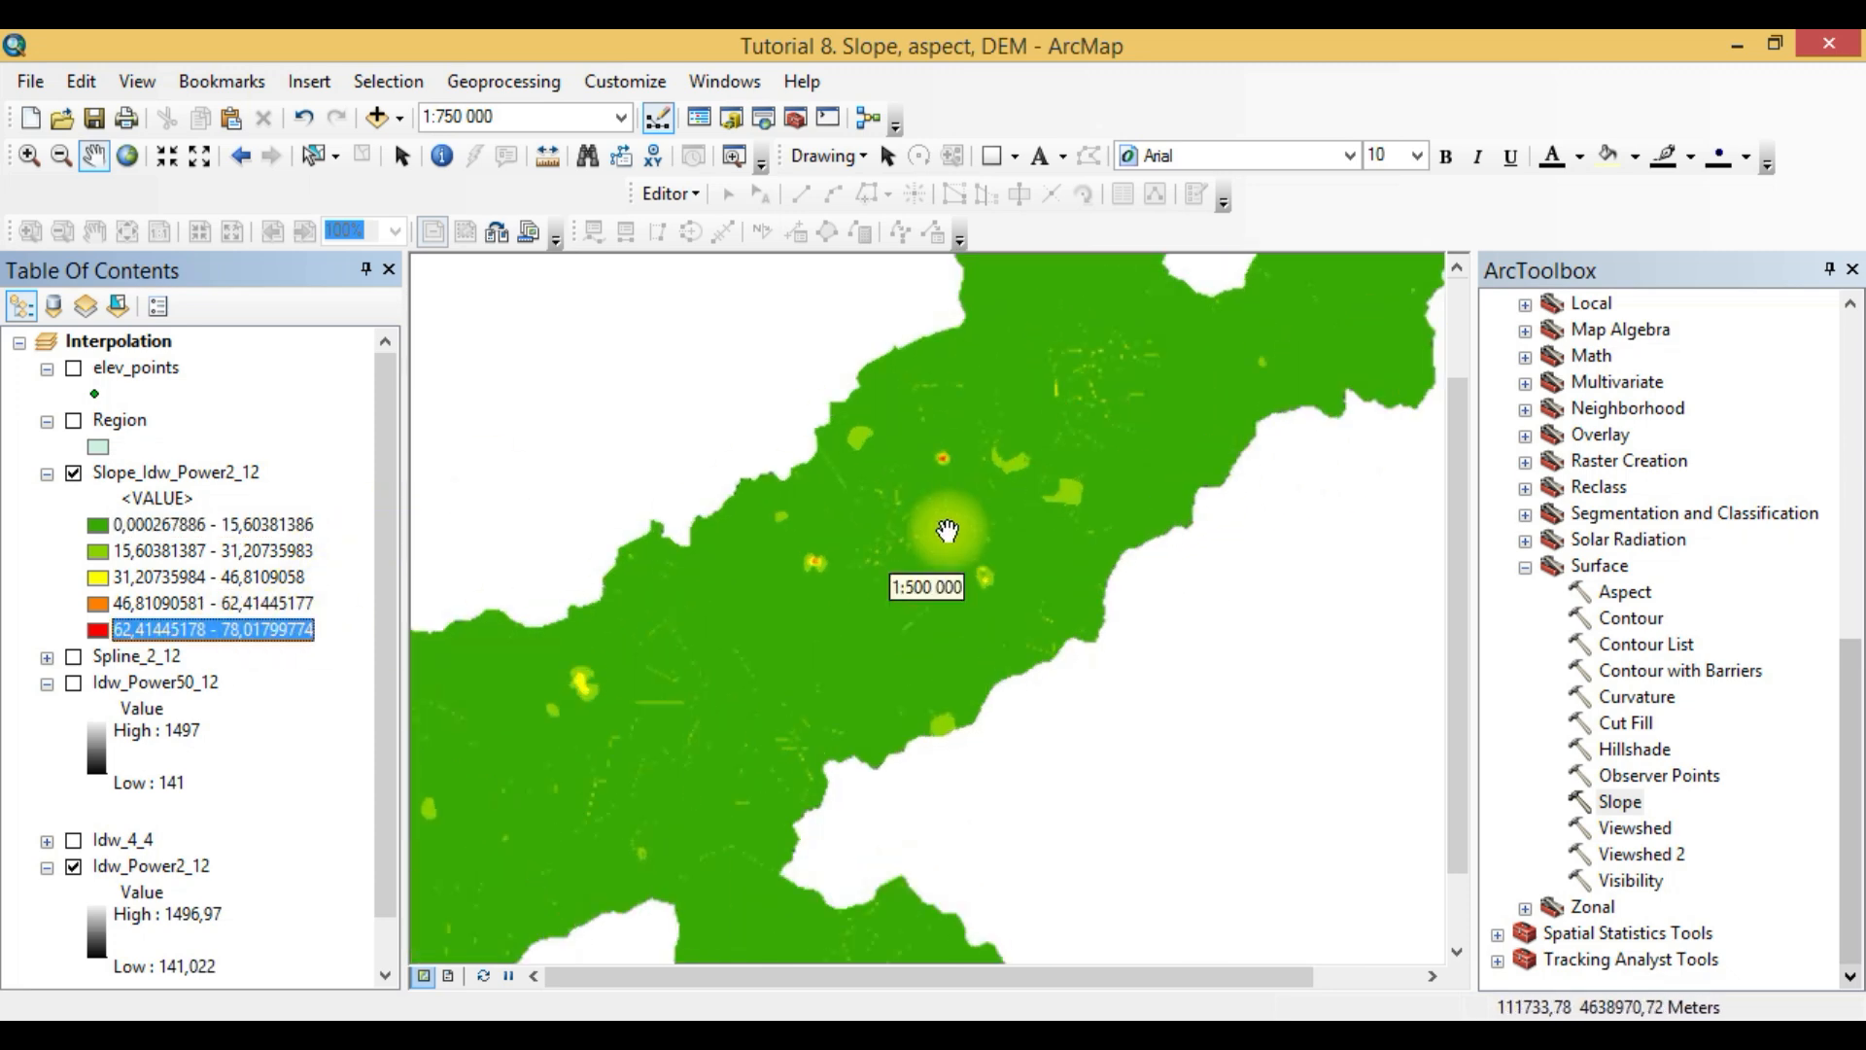
left_click_drag(950, 532, 969, 420)
scroll(969, 420, "up", 2)
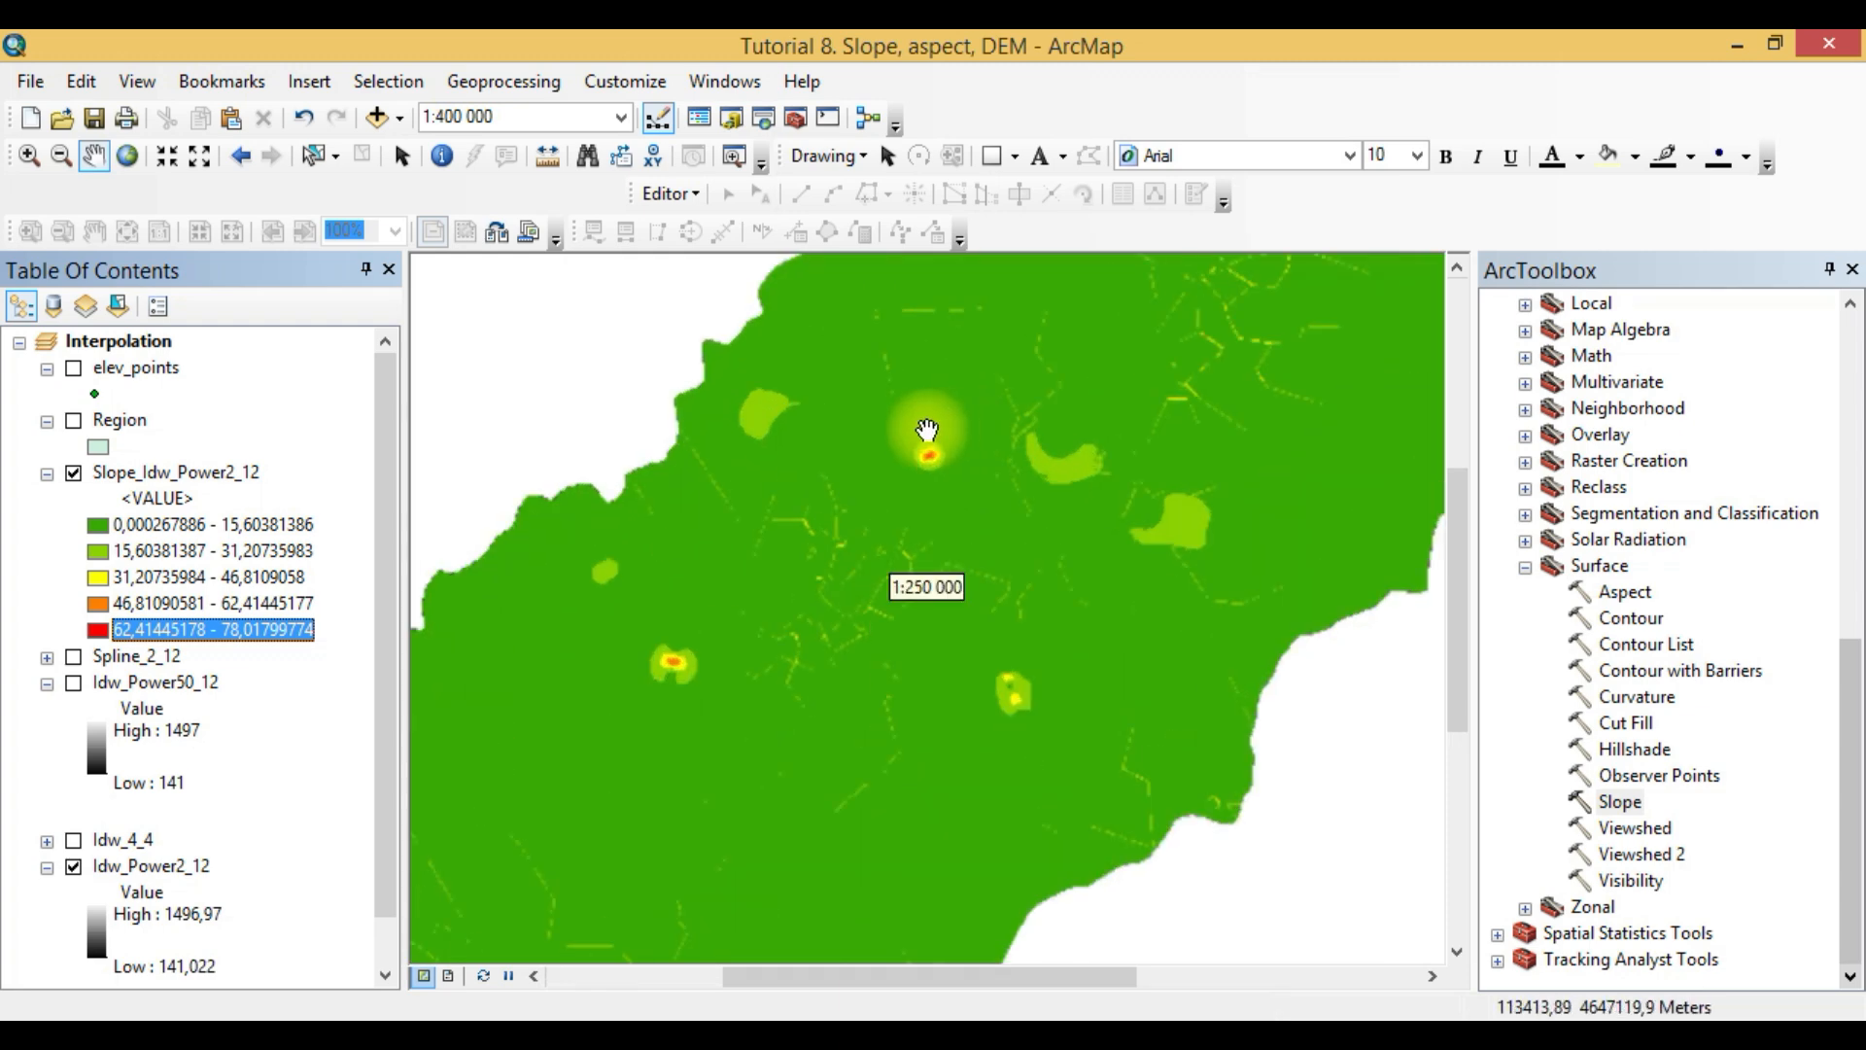
- Set the Slope_Idw_Power2_12 symbology to 10 equal-interval classes and apply it
right_click(136, 470)
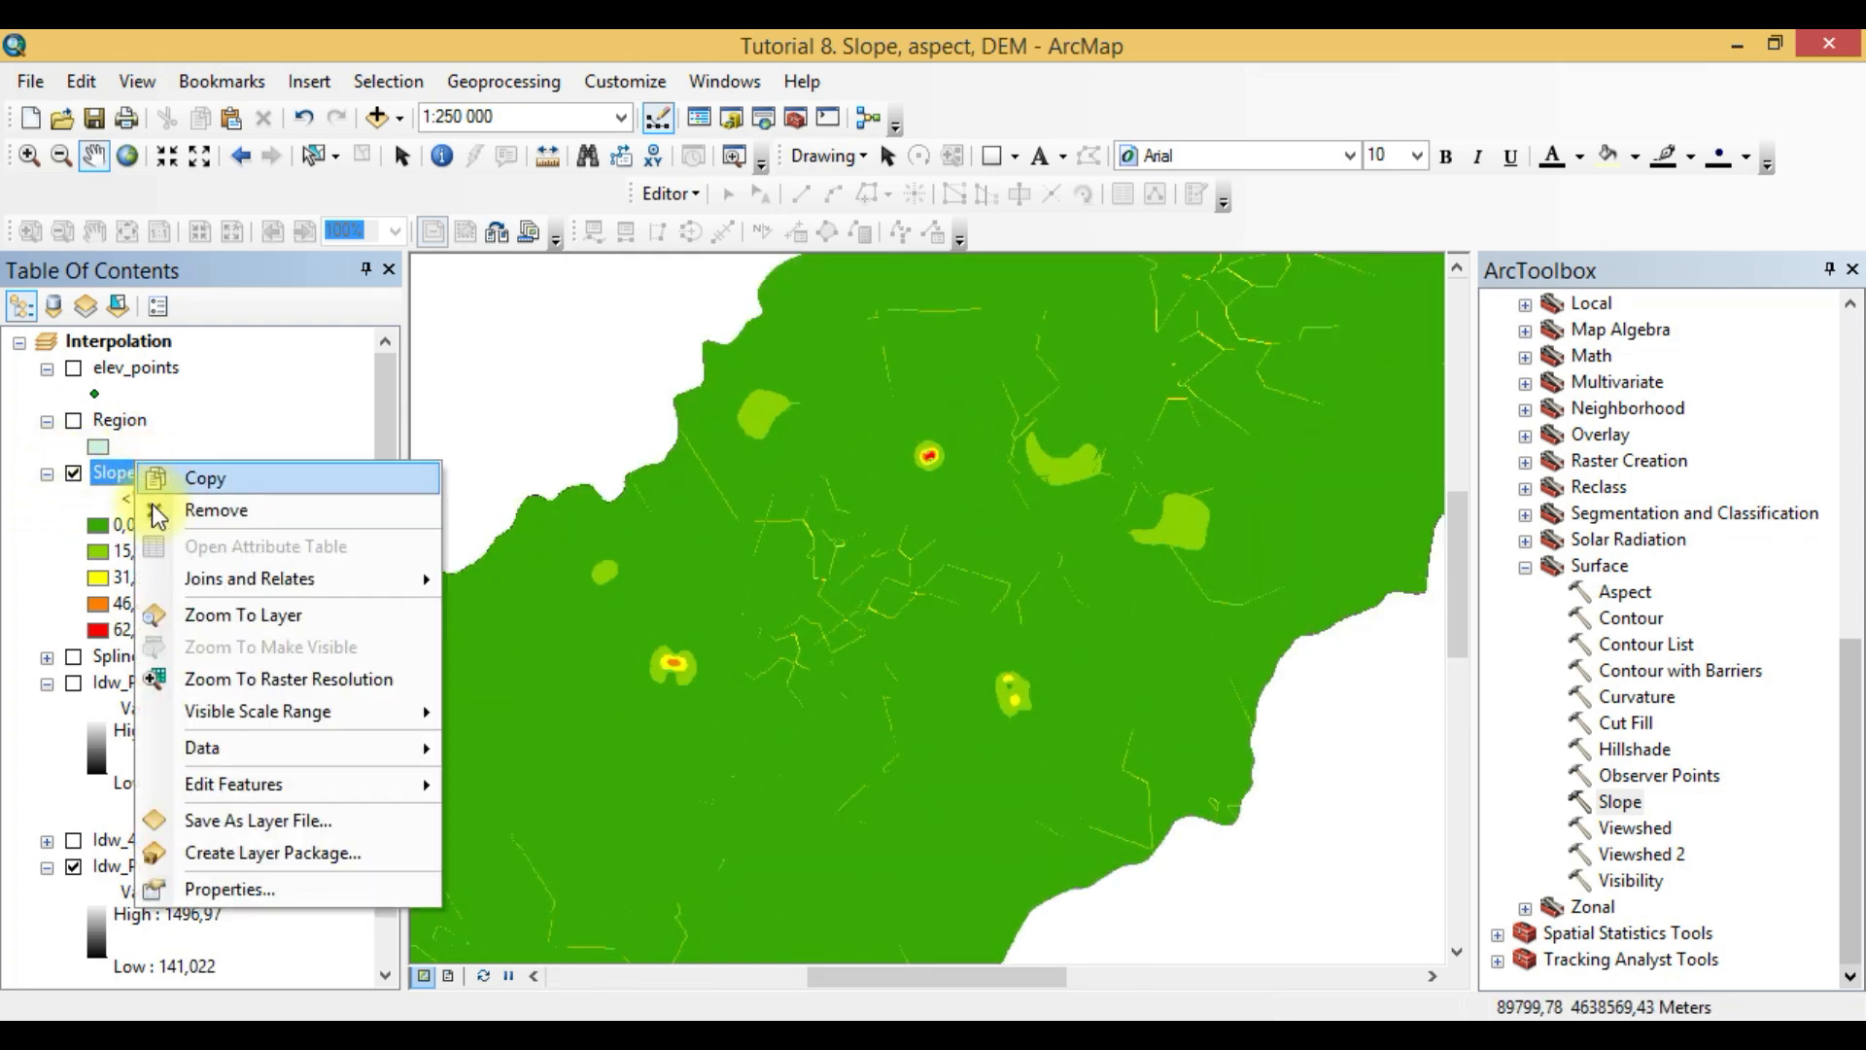
left_click(264, 888)
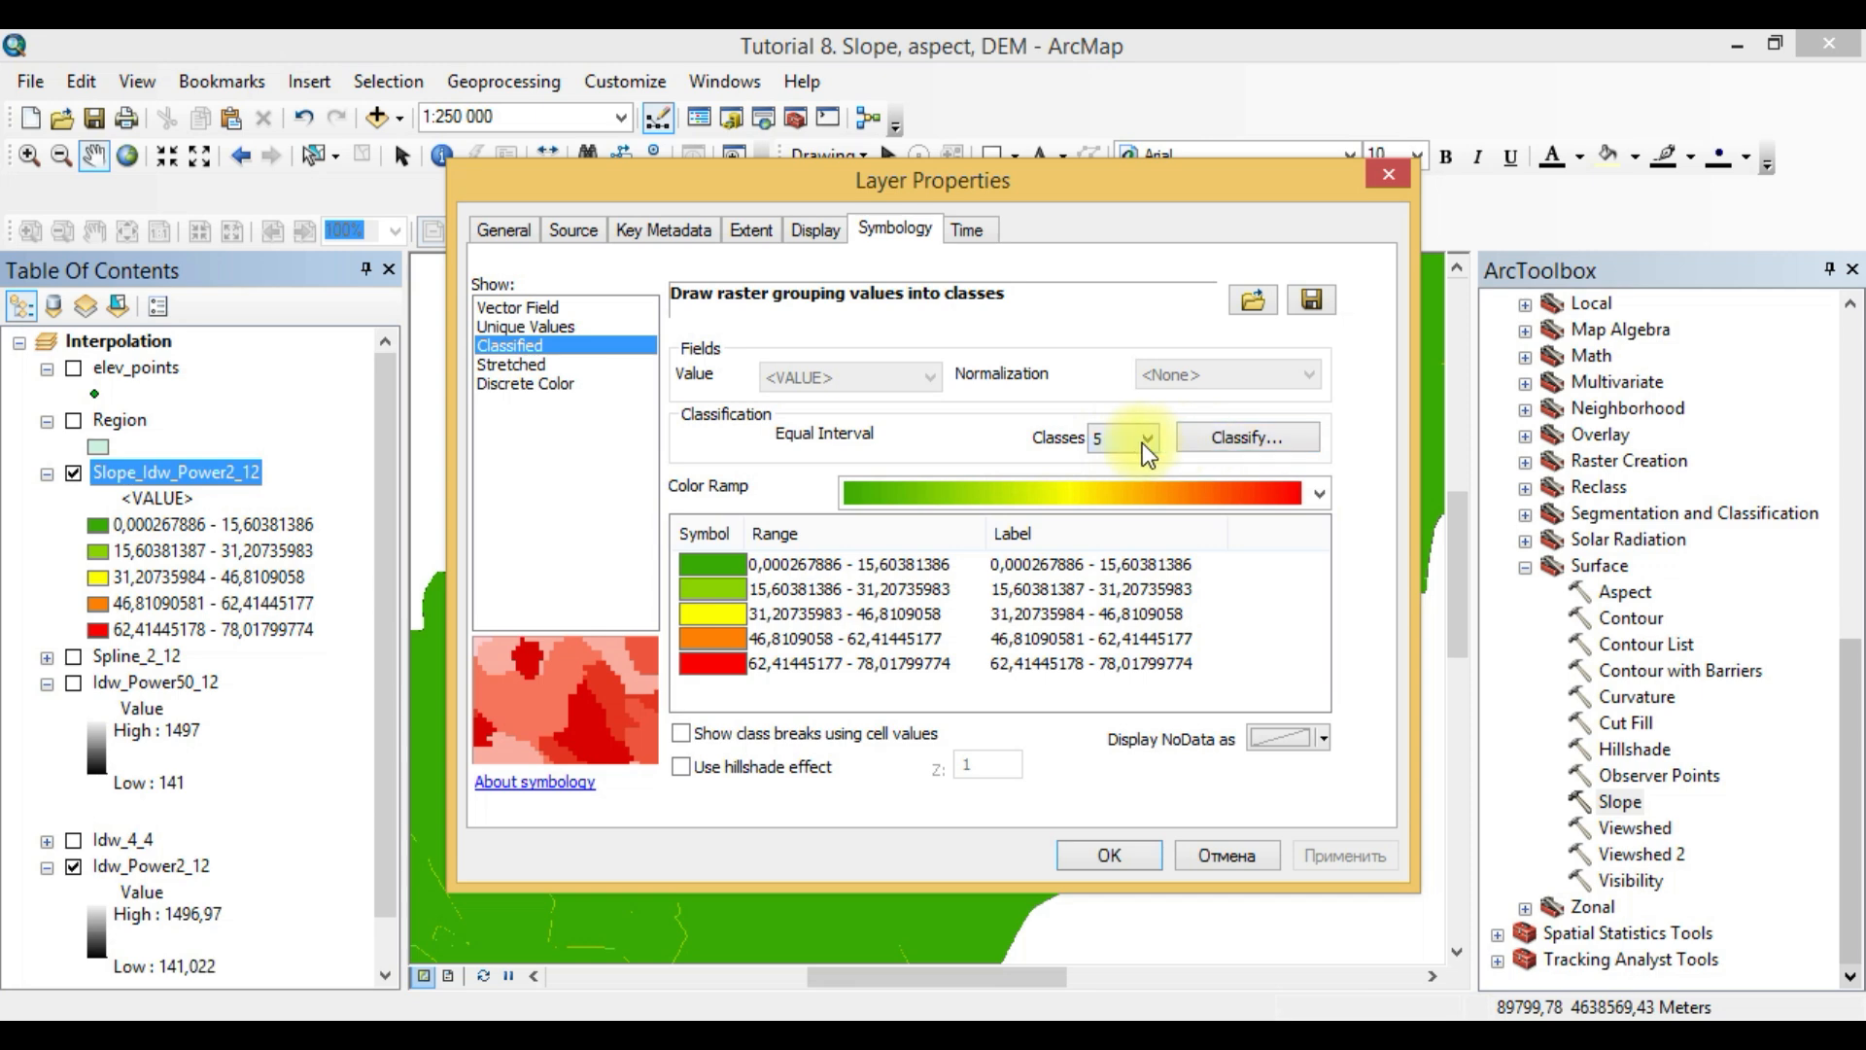
left_click(1145, 439)
left_click(1103, 598)
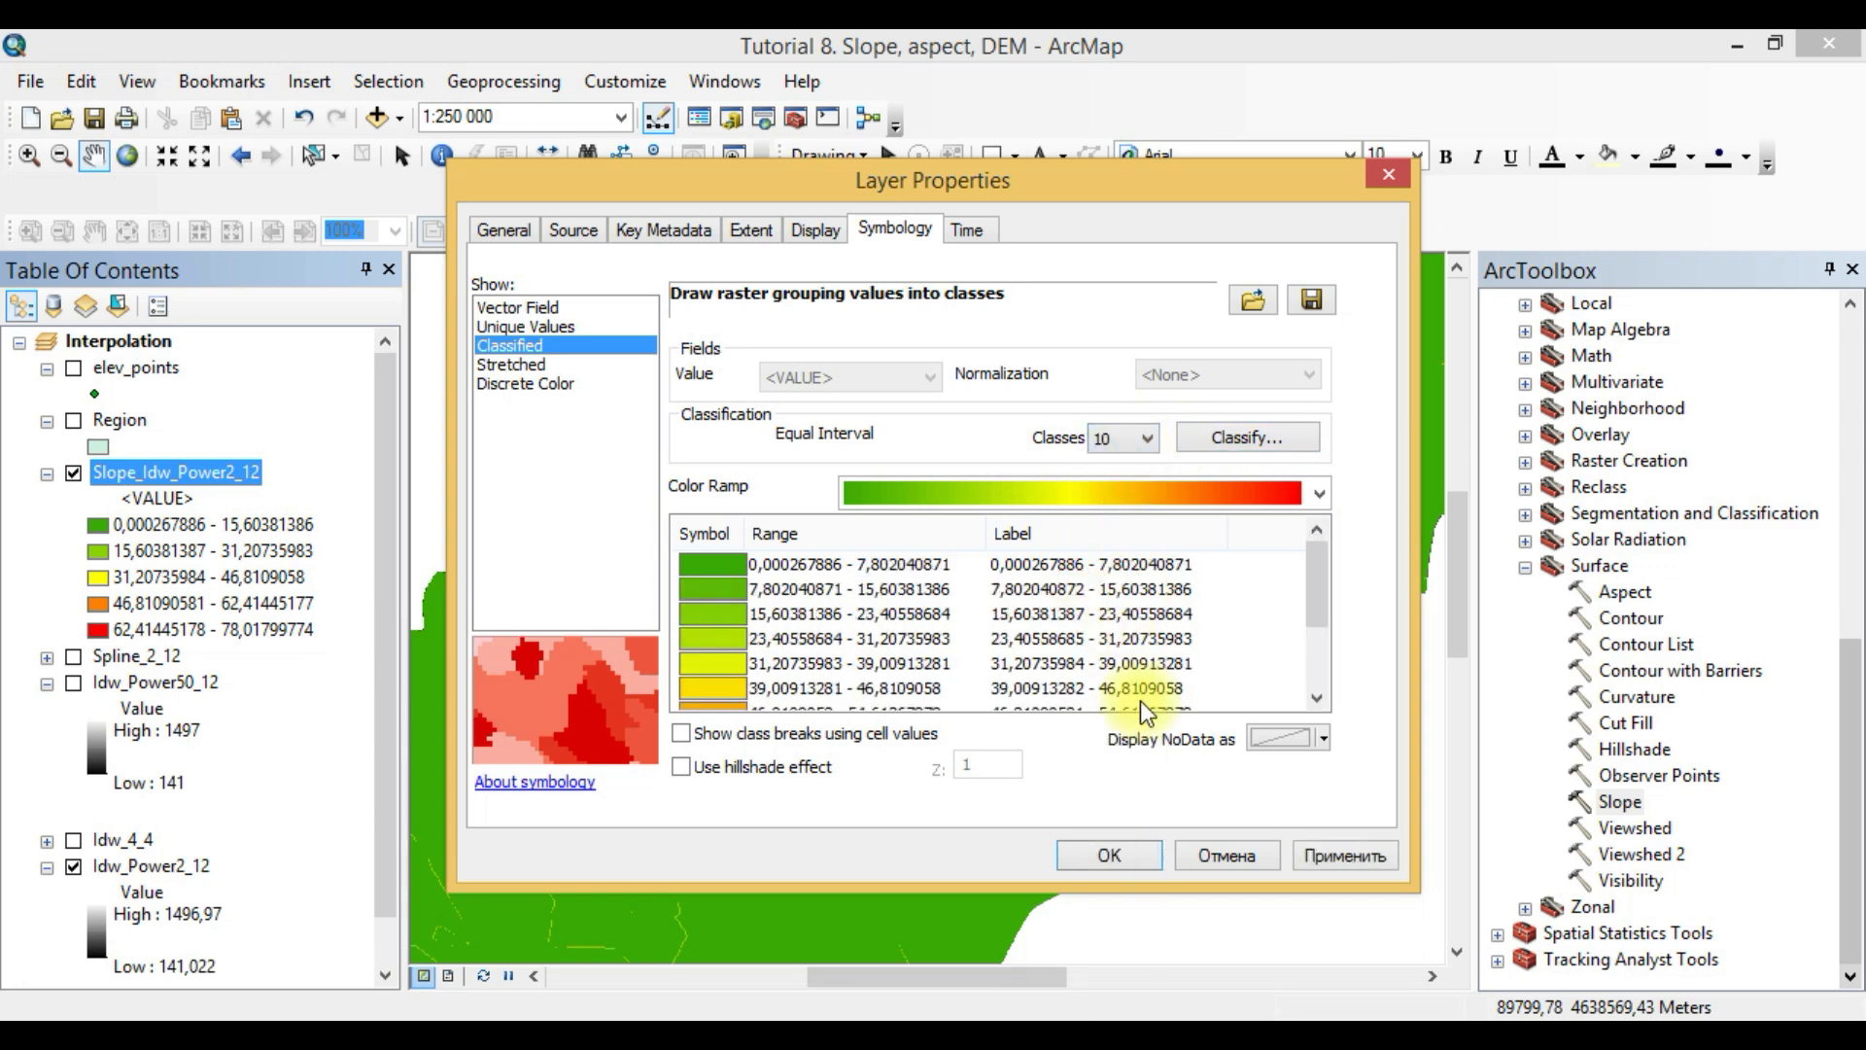
left_click(1113, 855)
scroll(805, 714, "up", 3)
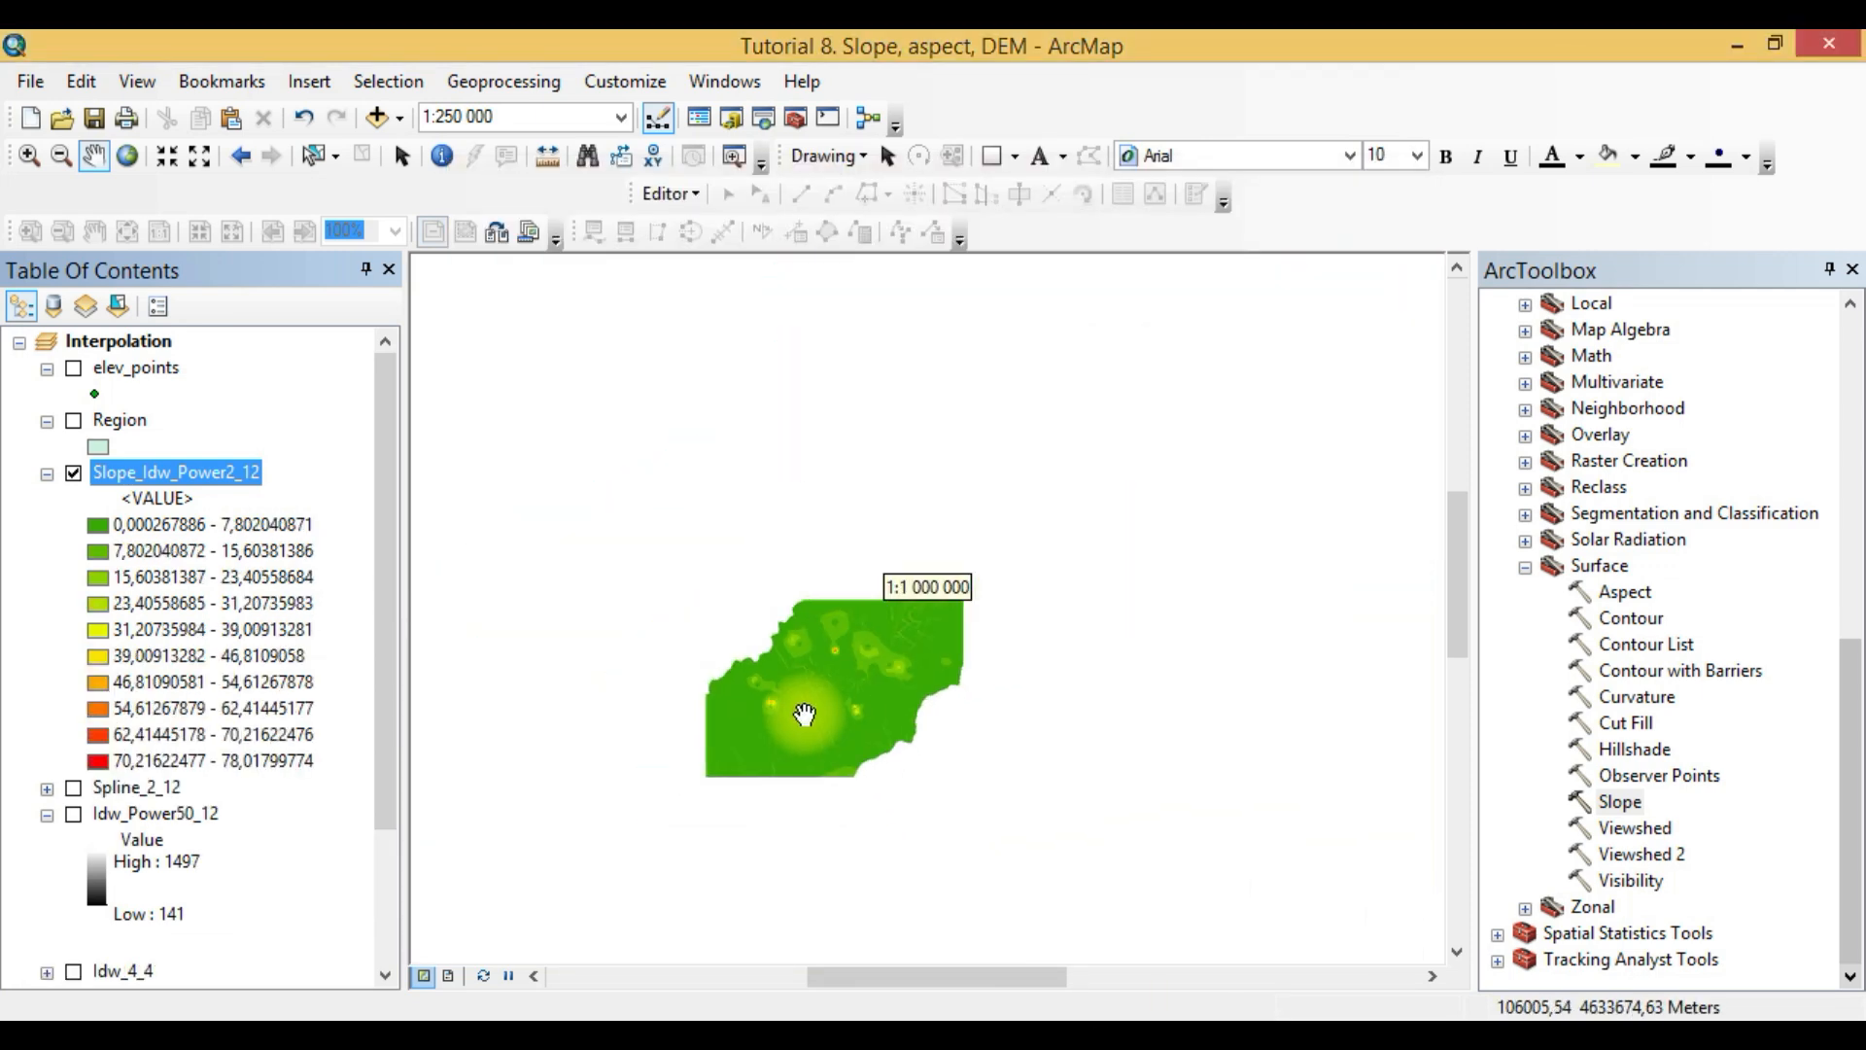
- Change the classification method of Slope_Idw_Power2_12 to Natural Breaks (Jenks), keeping 10 classes, and apply it
right_click(155, 470)
left_click(249, 902)
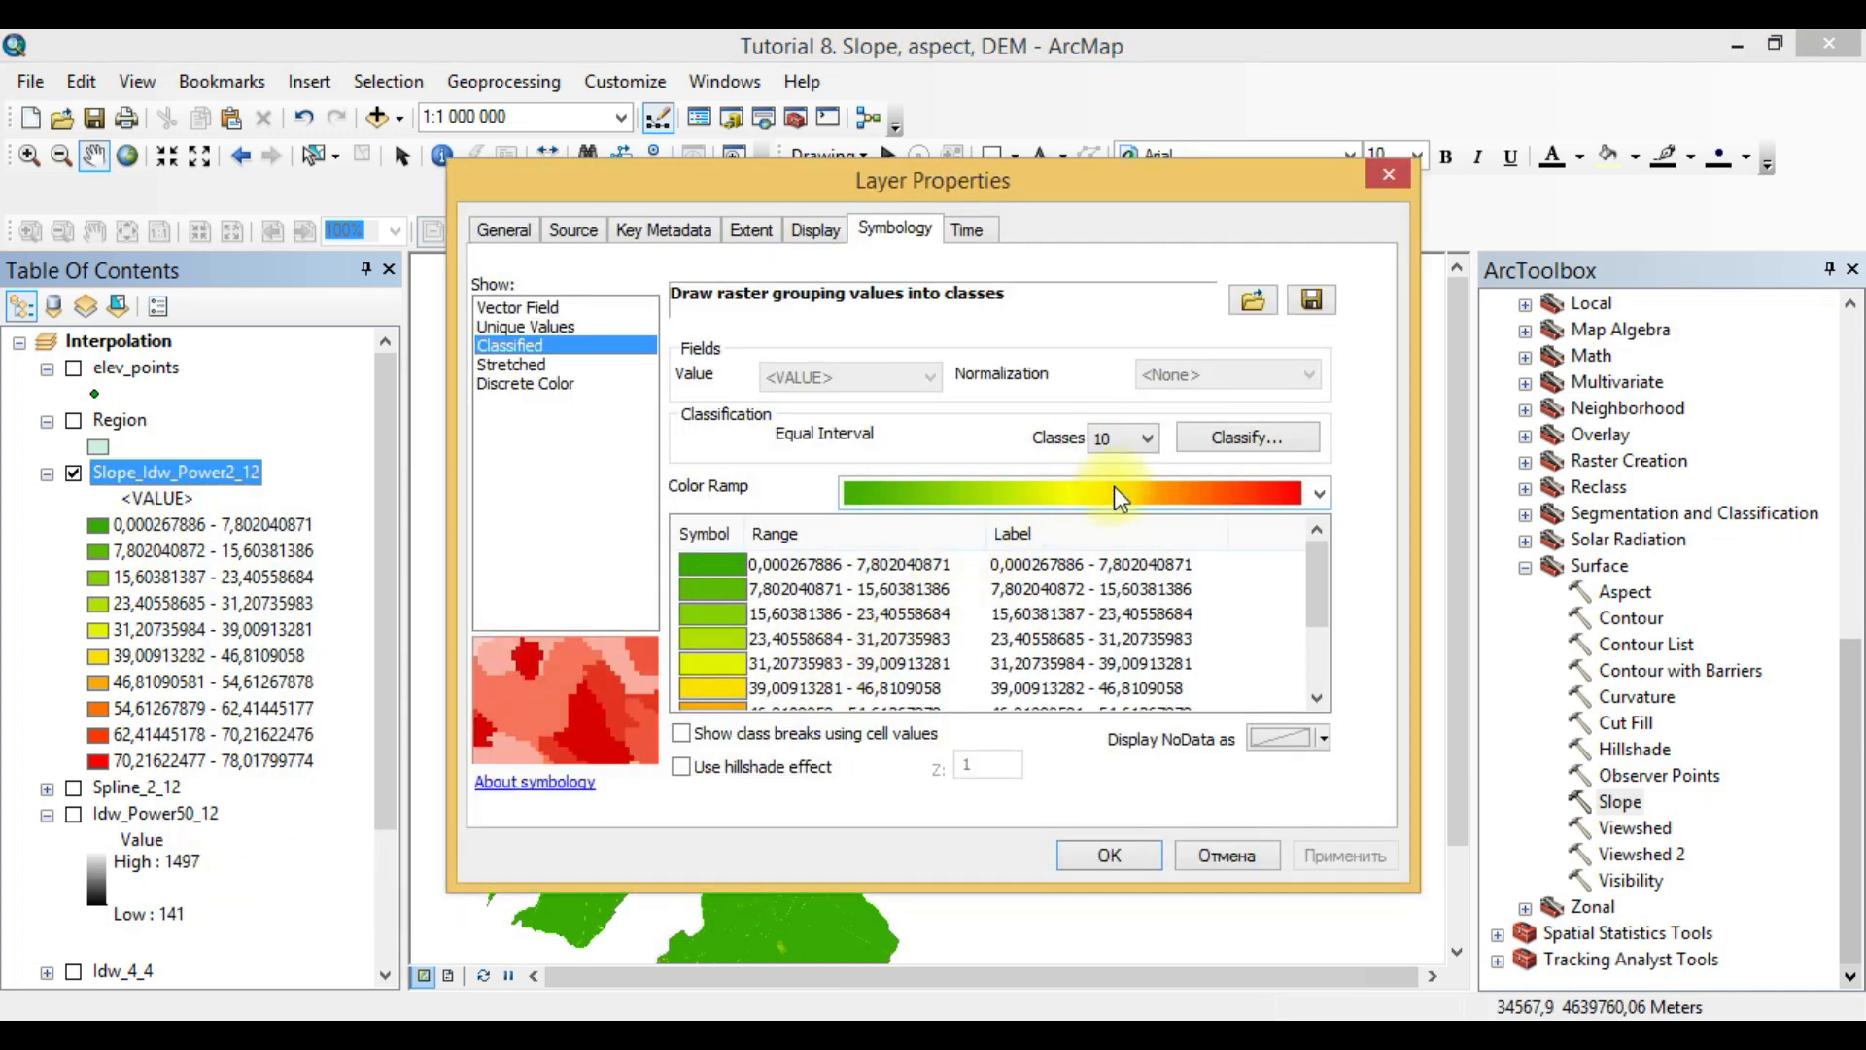
left_click(1288, 435)
left_click(771, 255)
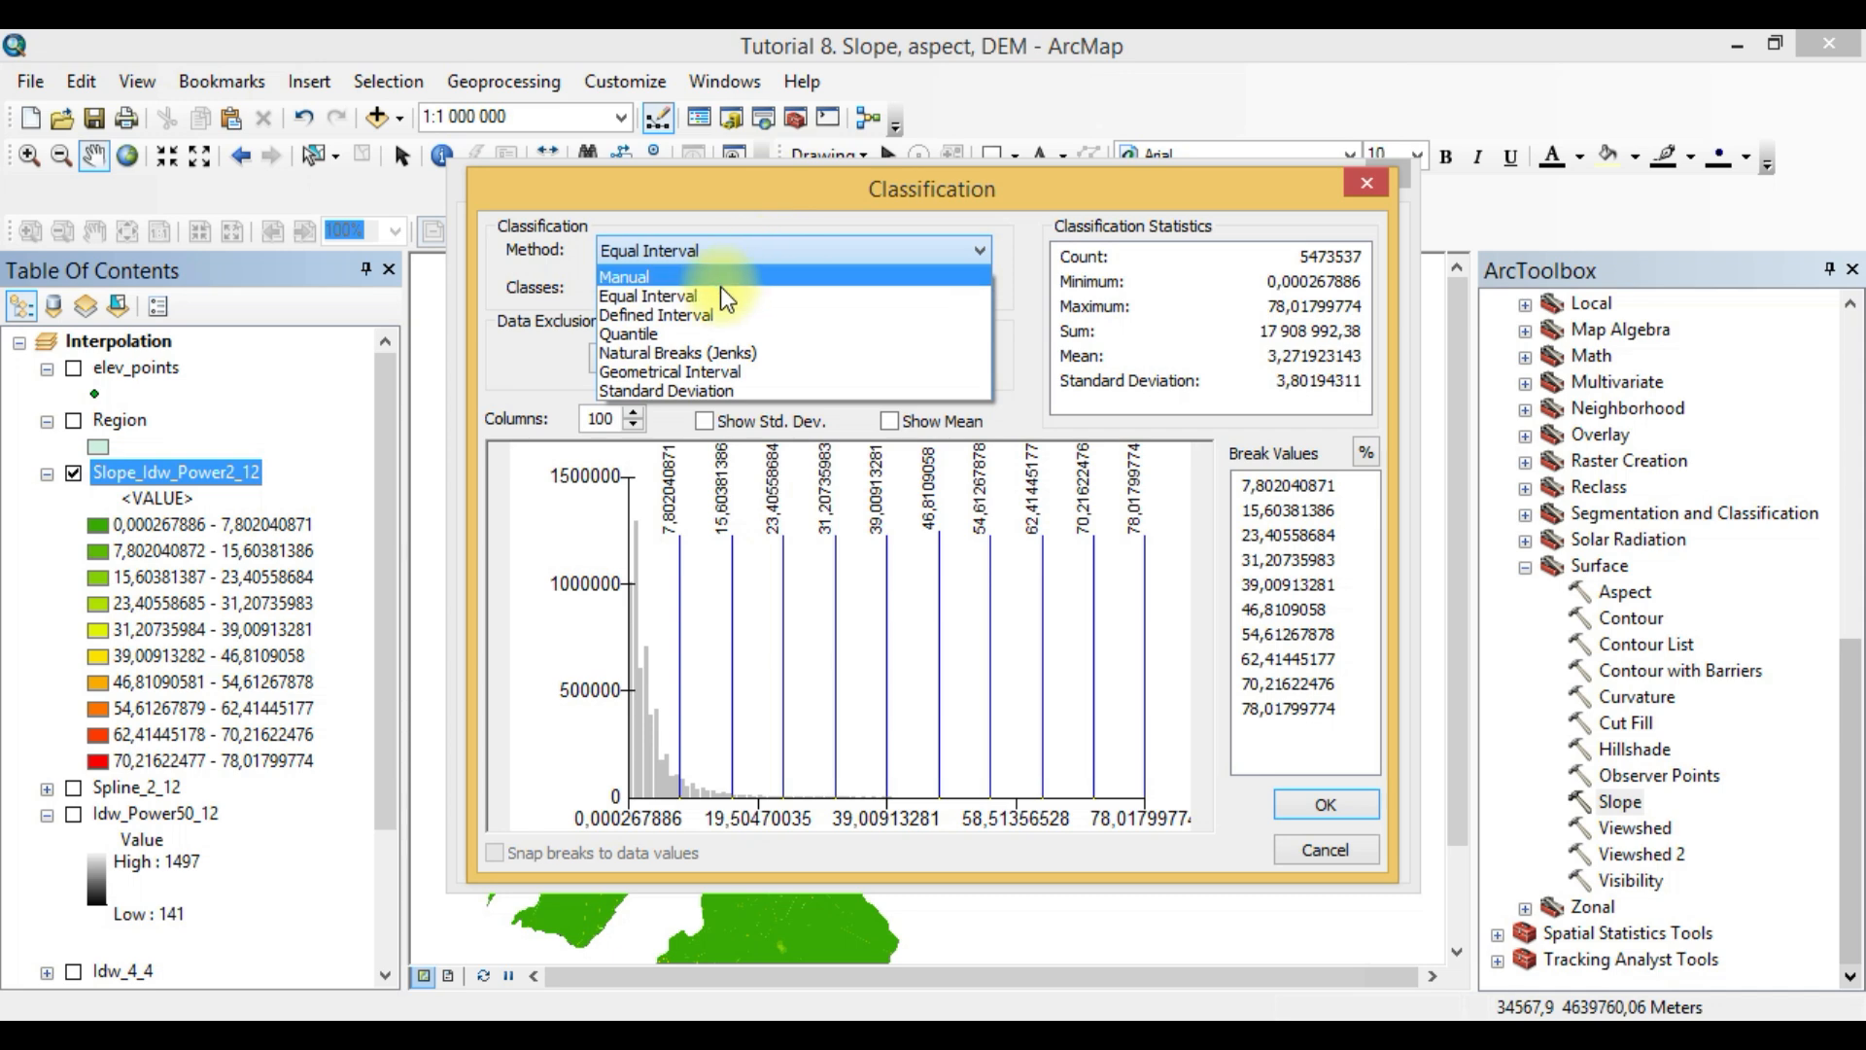
left_click(671, 352)
left_click(1308, 813)
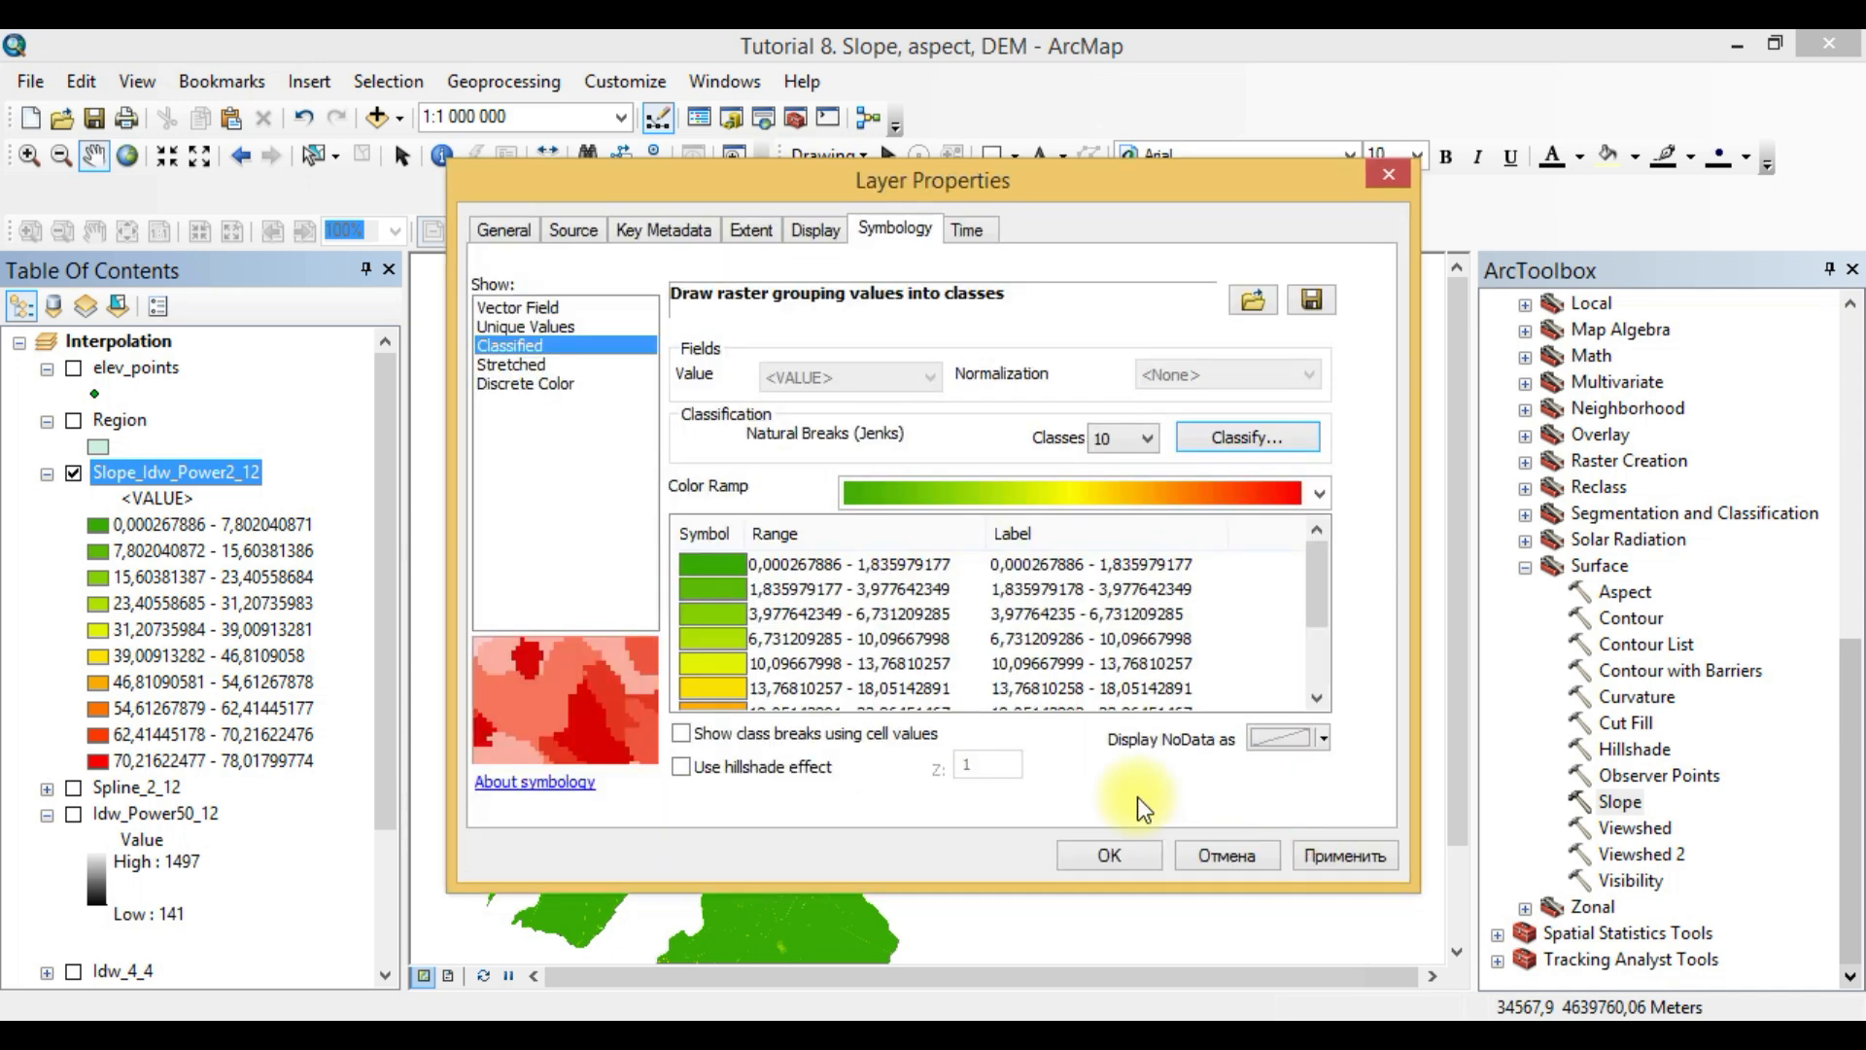
left_click(1092, 850)
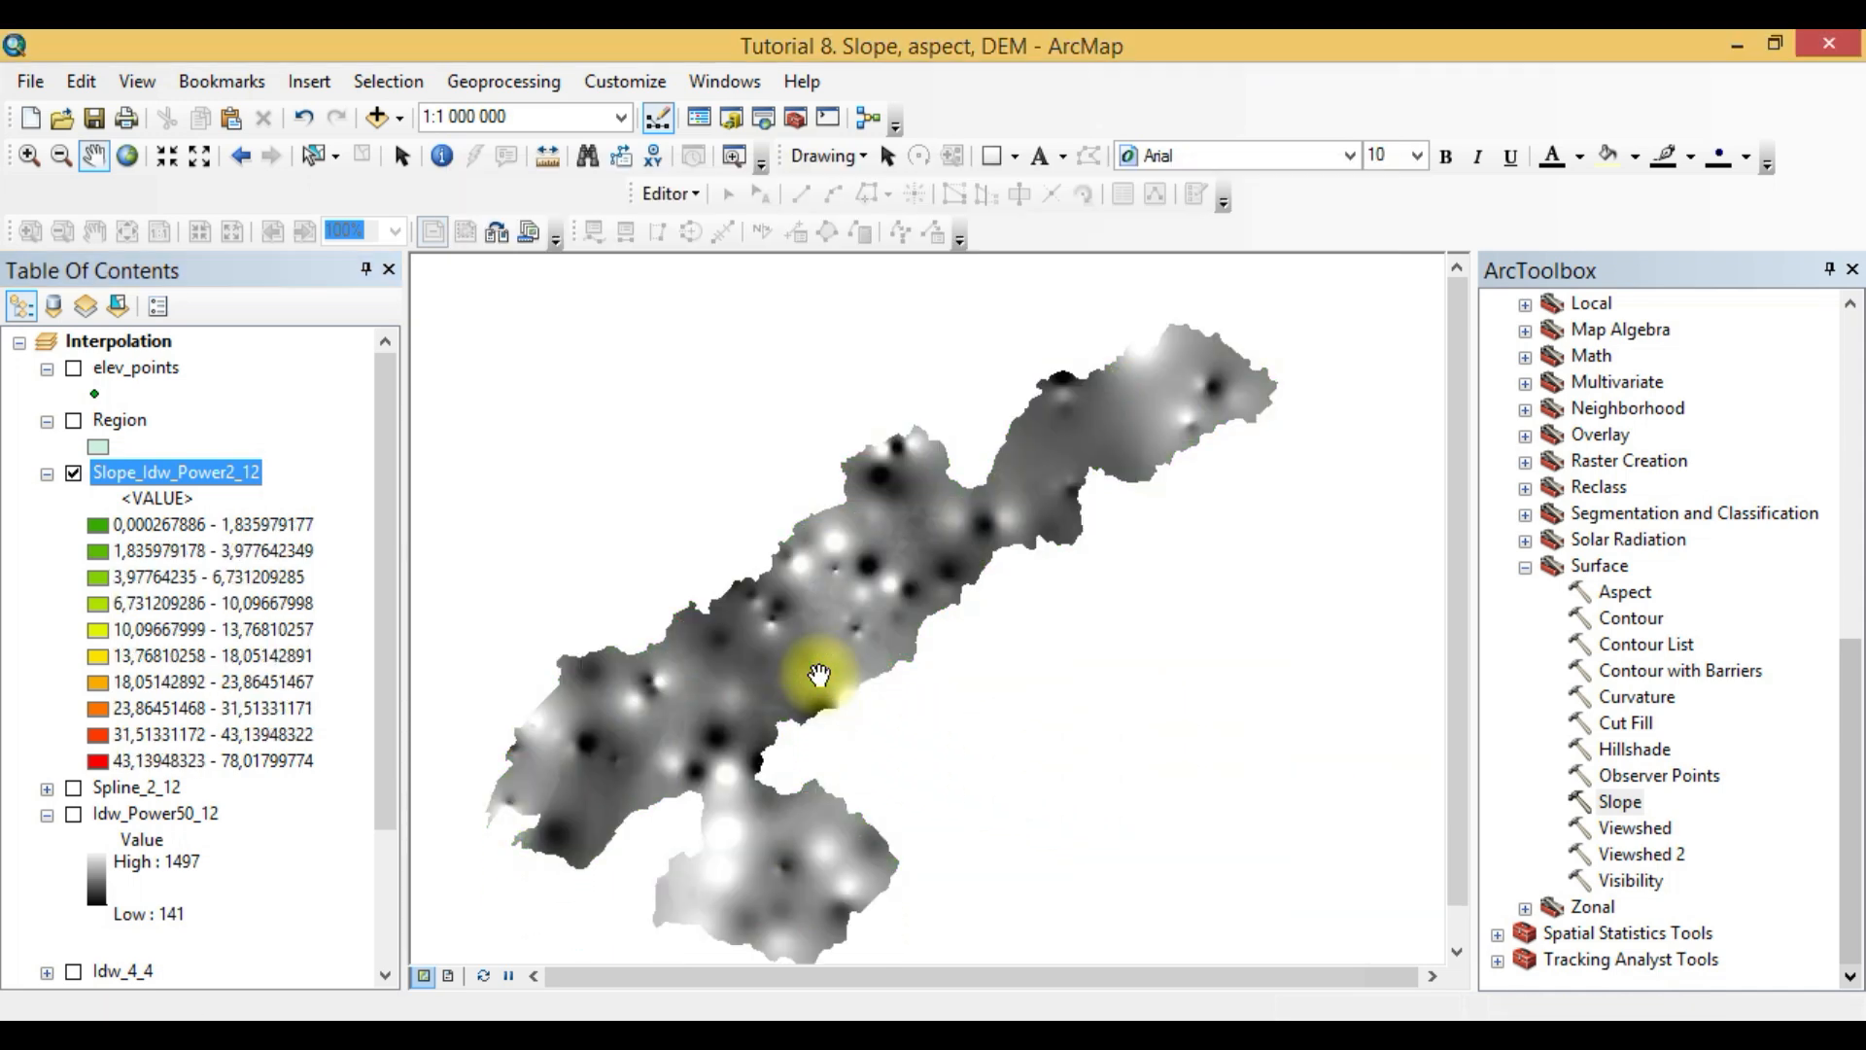
scroll(820, 665, "down", 1)
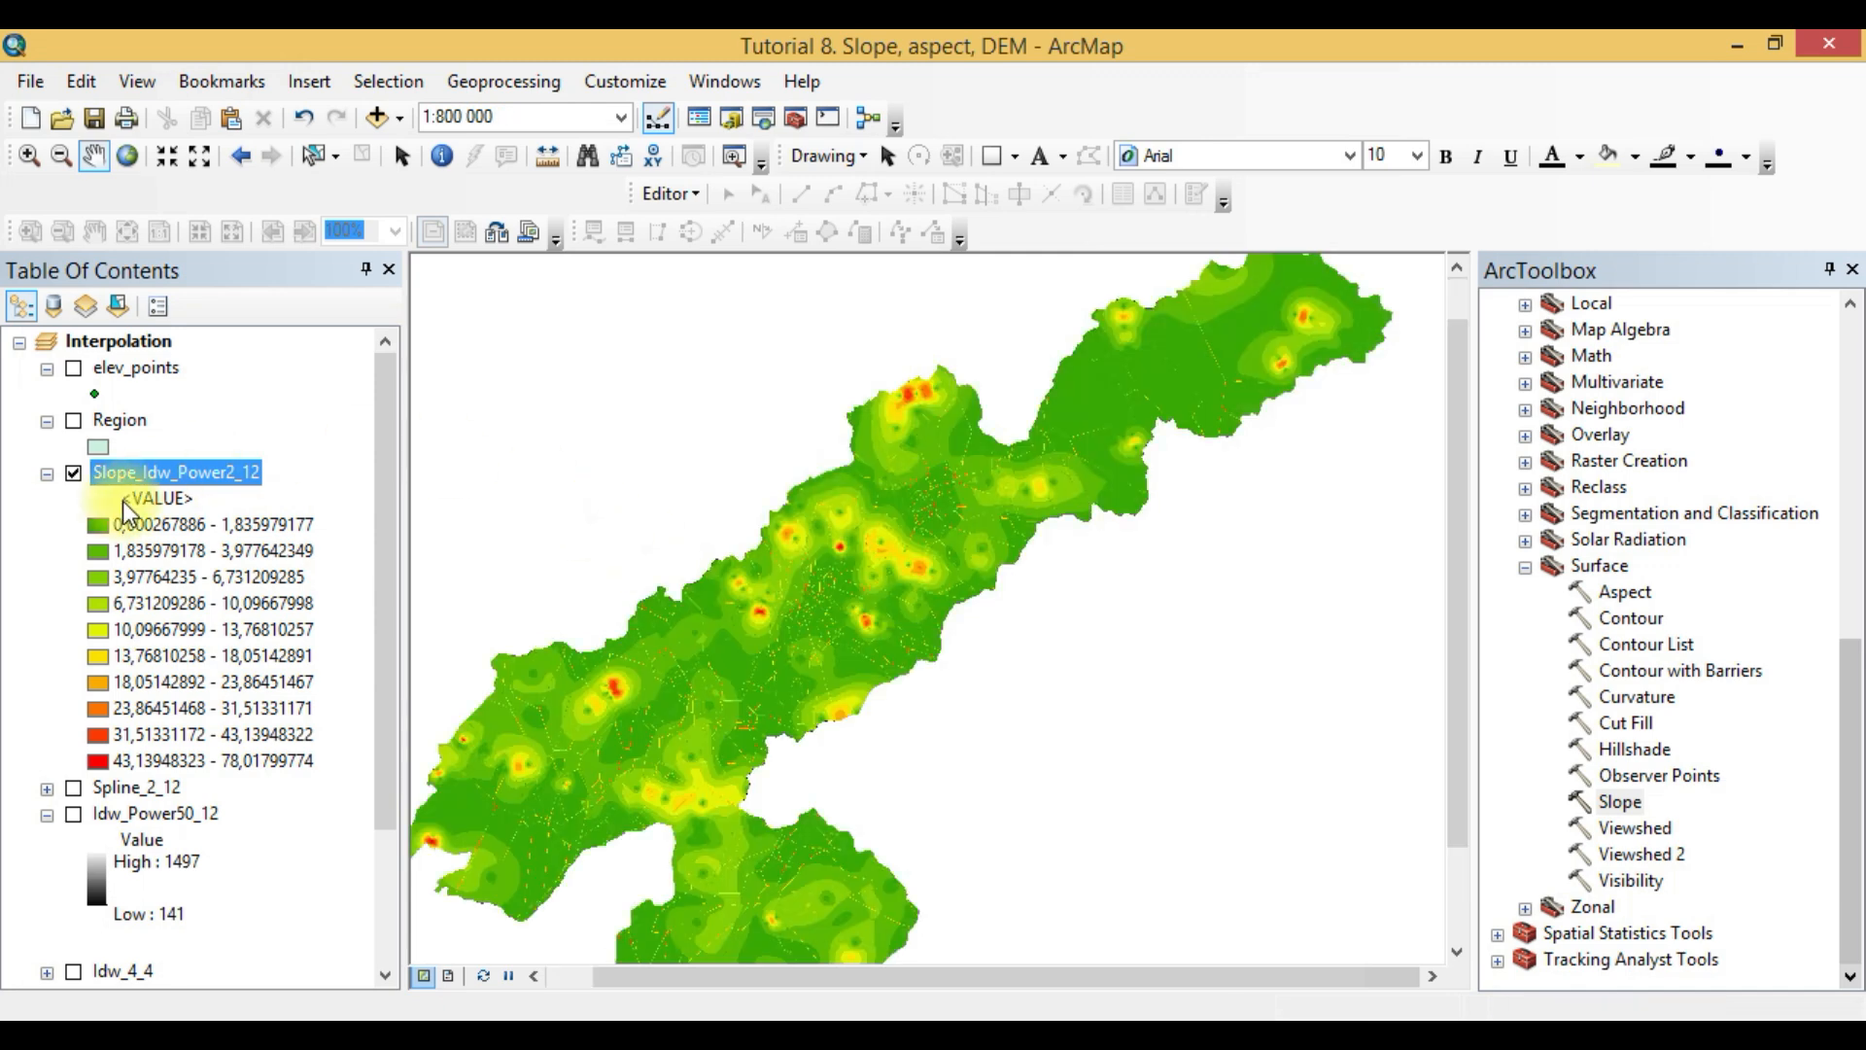
- Review the classification statistics, histogram and available classification methods for Slope_Idw_Power2_12 without changing the settings
right_click(155, 481)
left_click(312, 902)
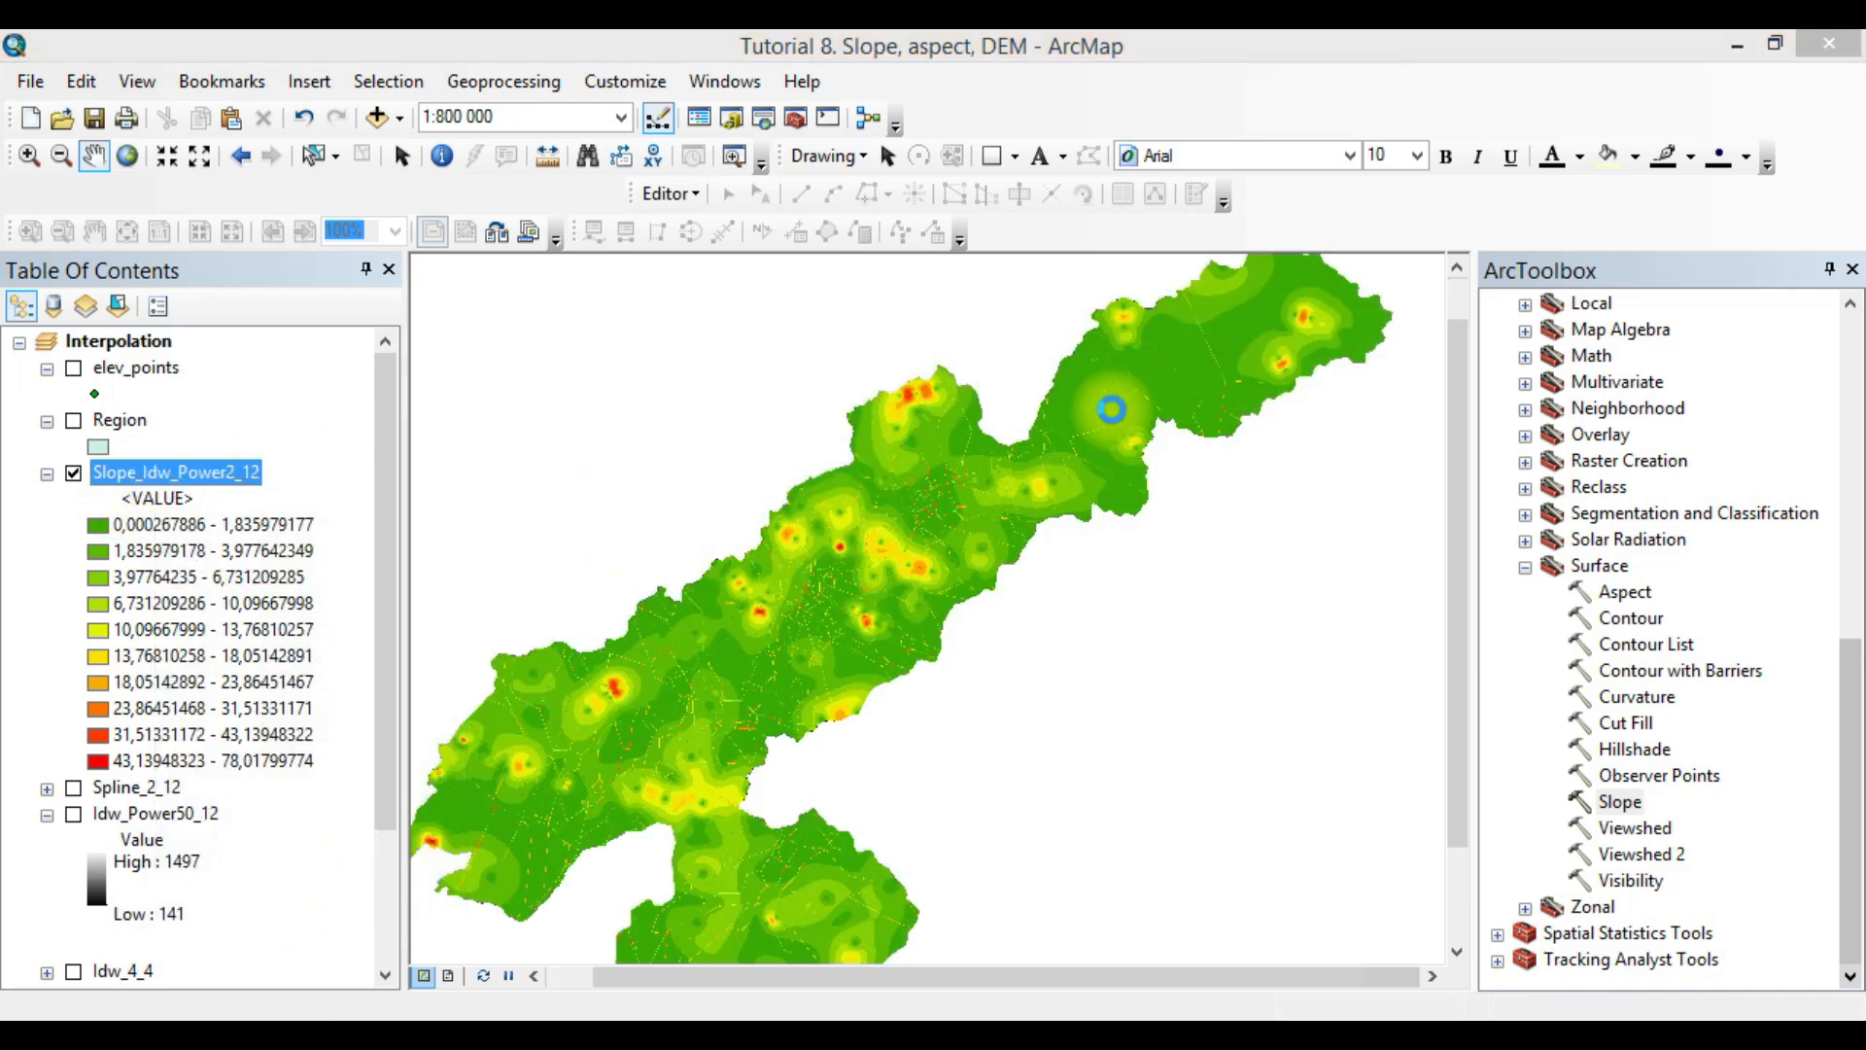
left_click(1283, 440)
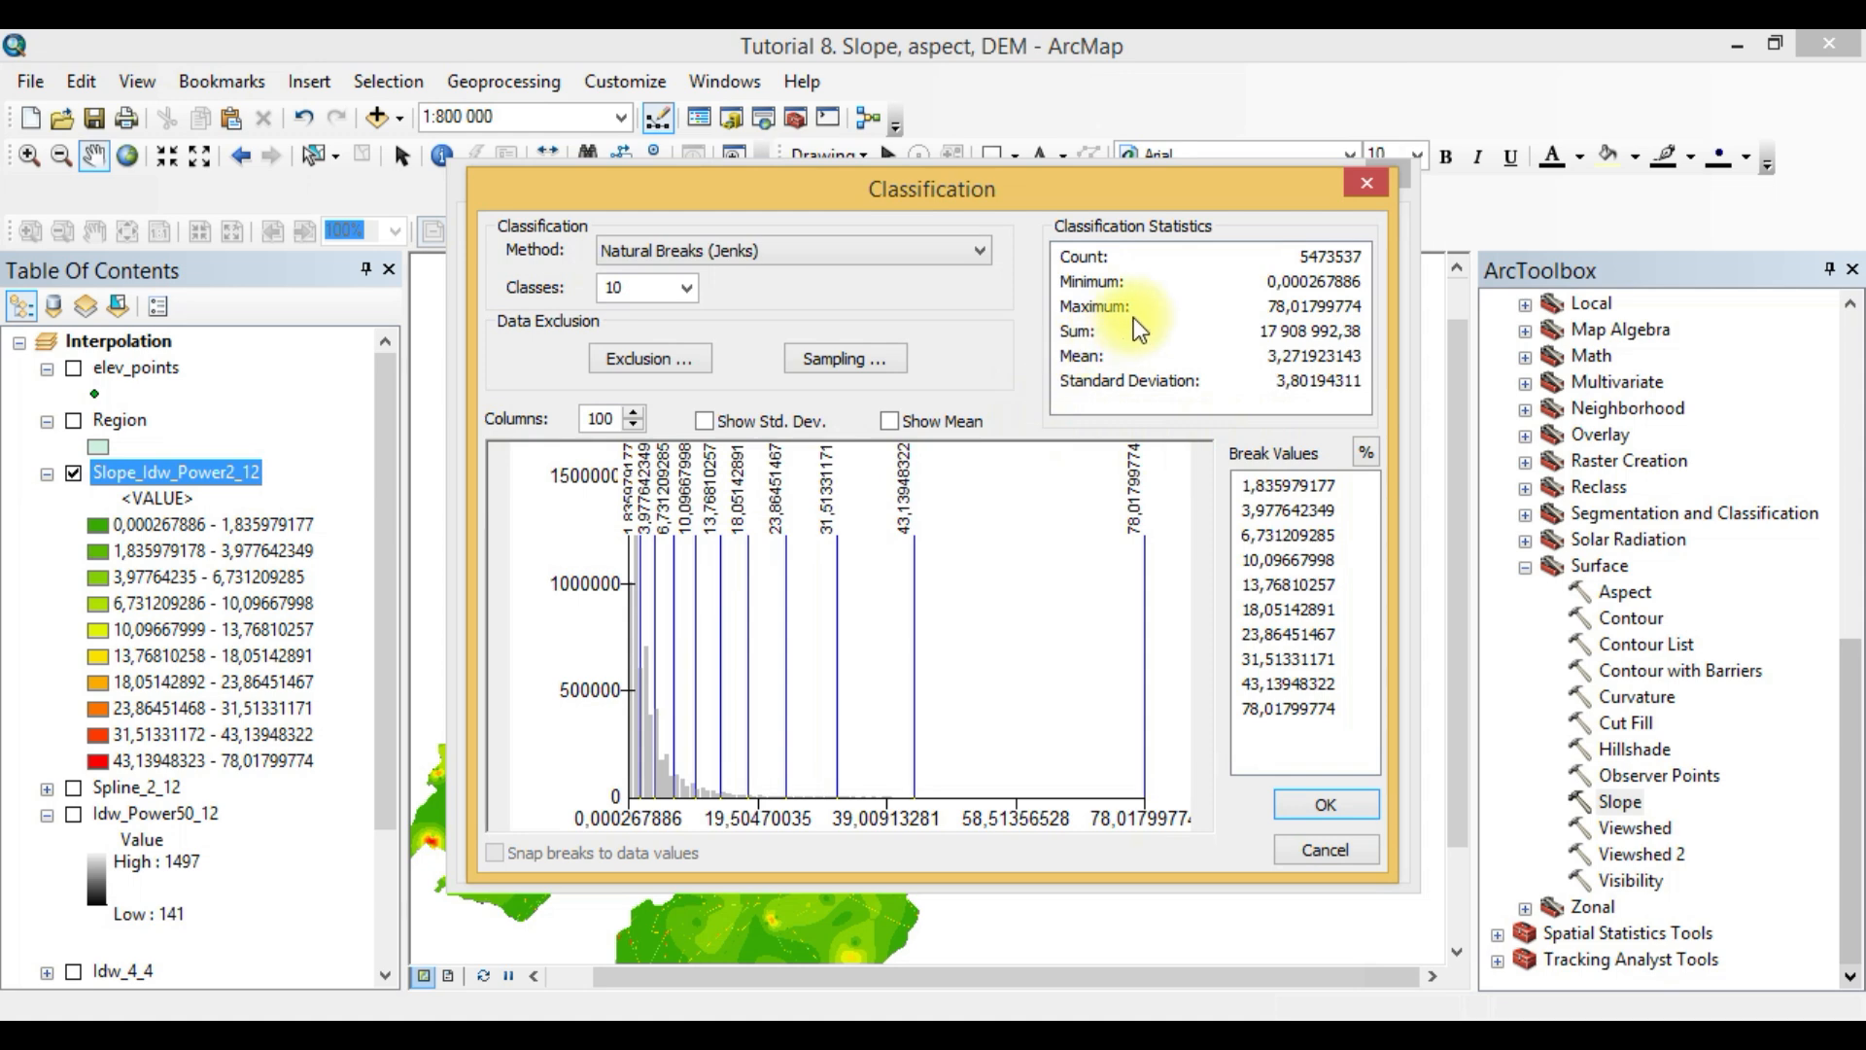
left_click(1324, 852)
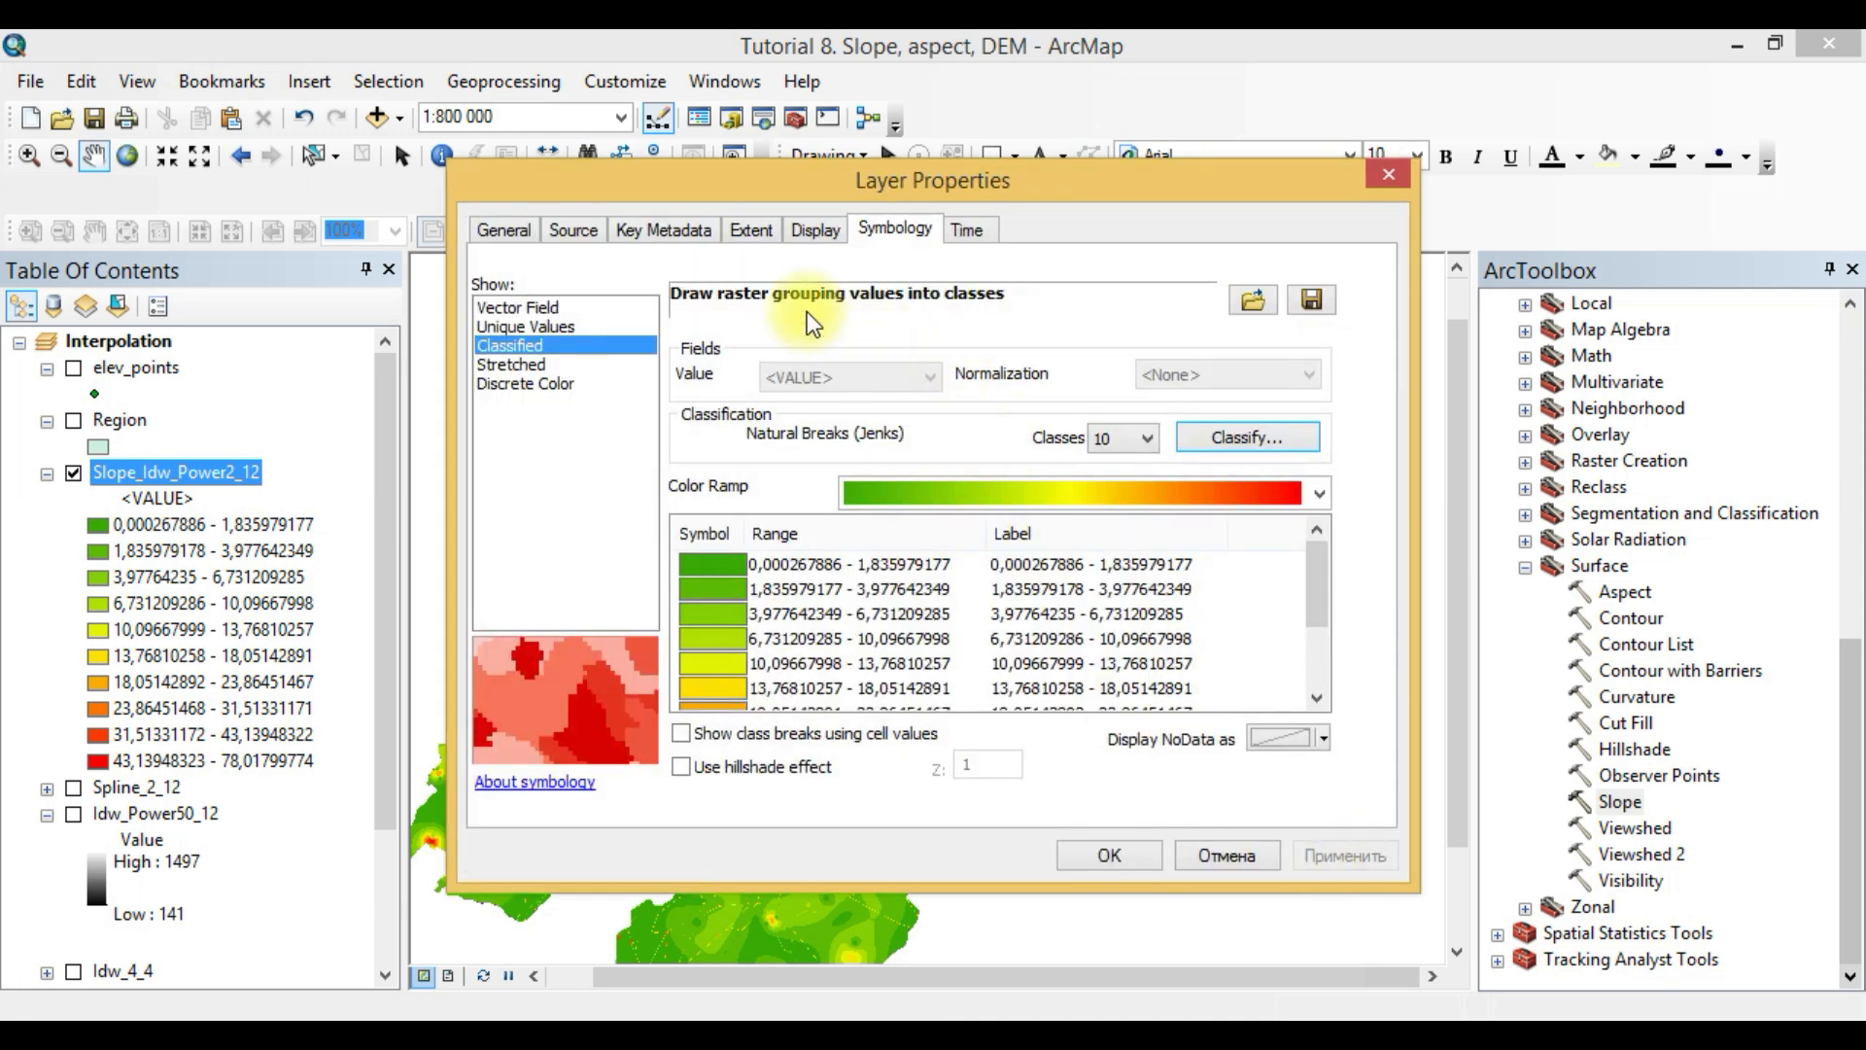
left_click(1246, 443)
left_click(832, 258)
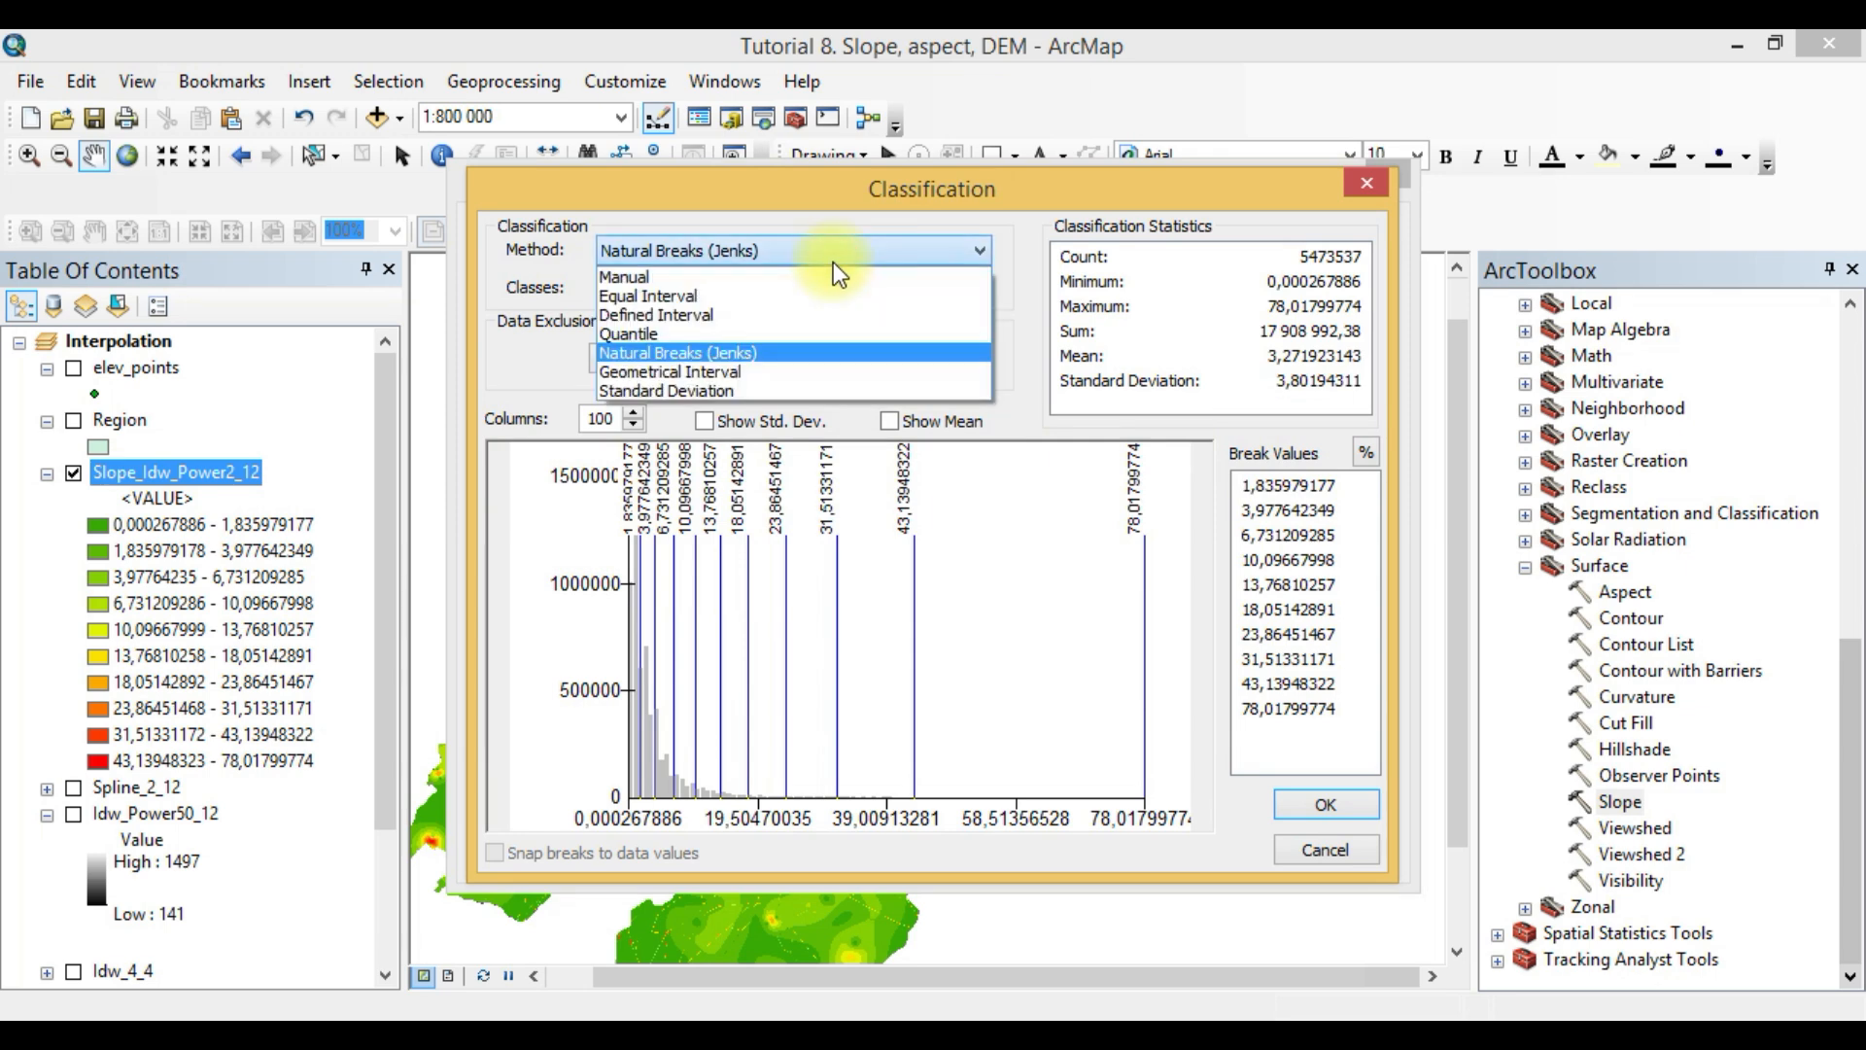
left_click(832, 261)
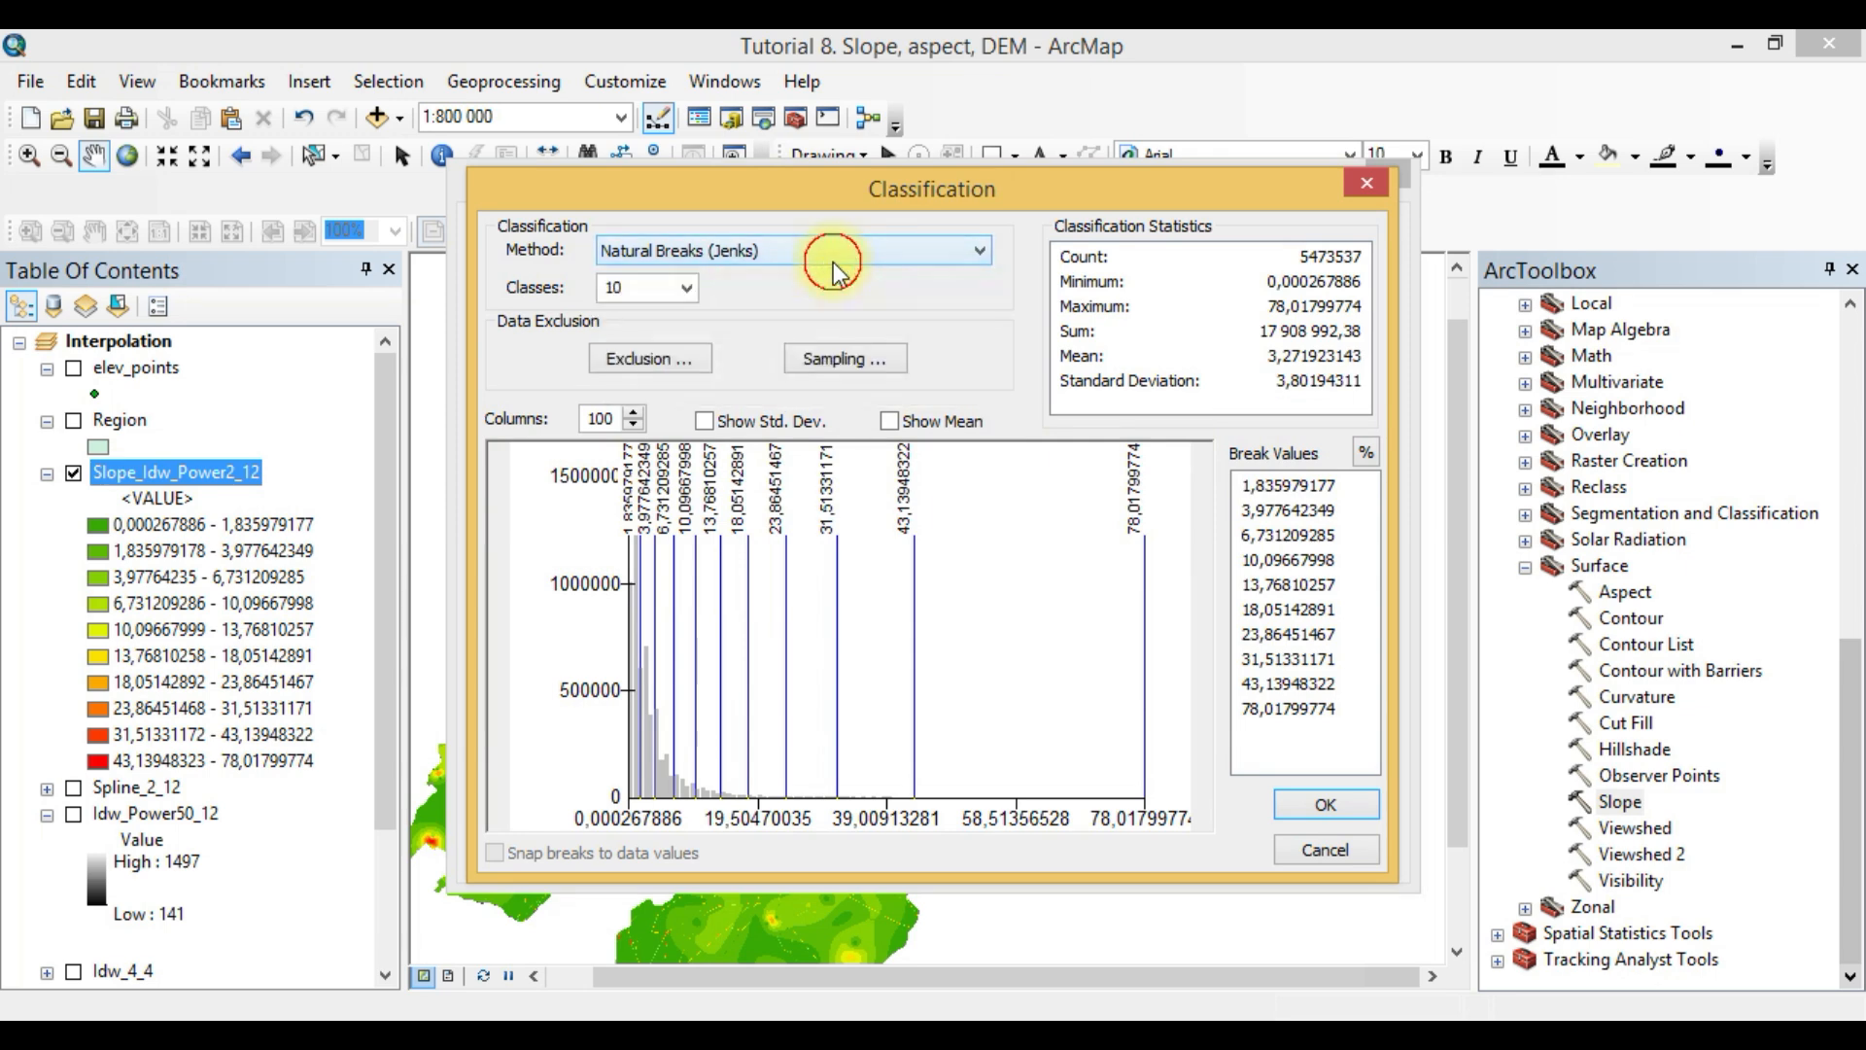
left_click(1365, 187)
left_click(1087, 856)
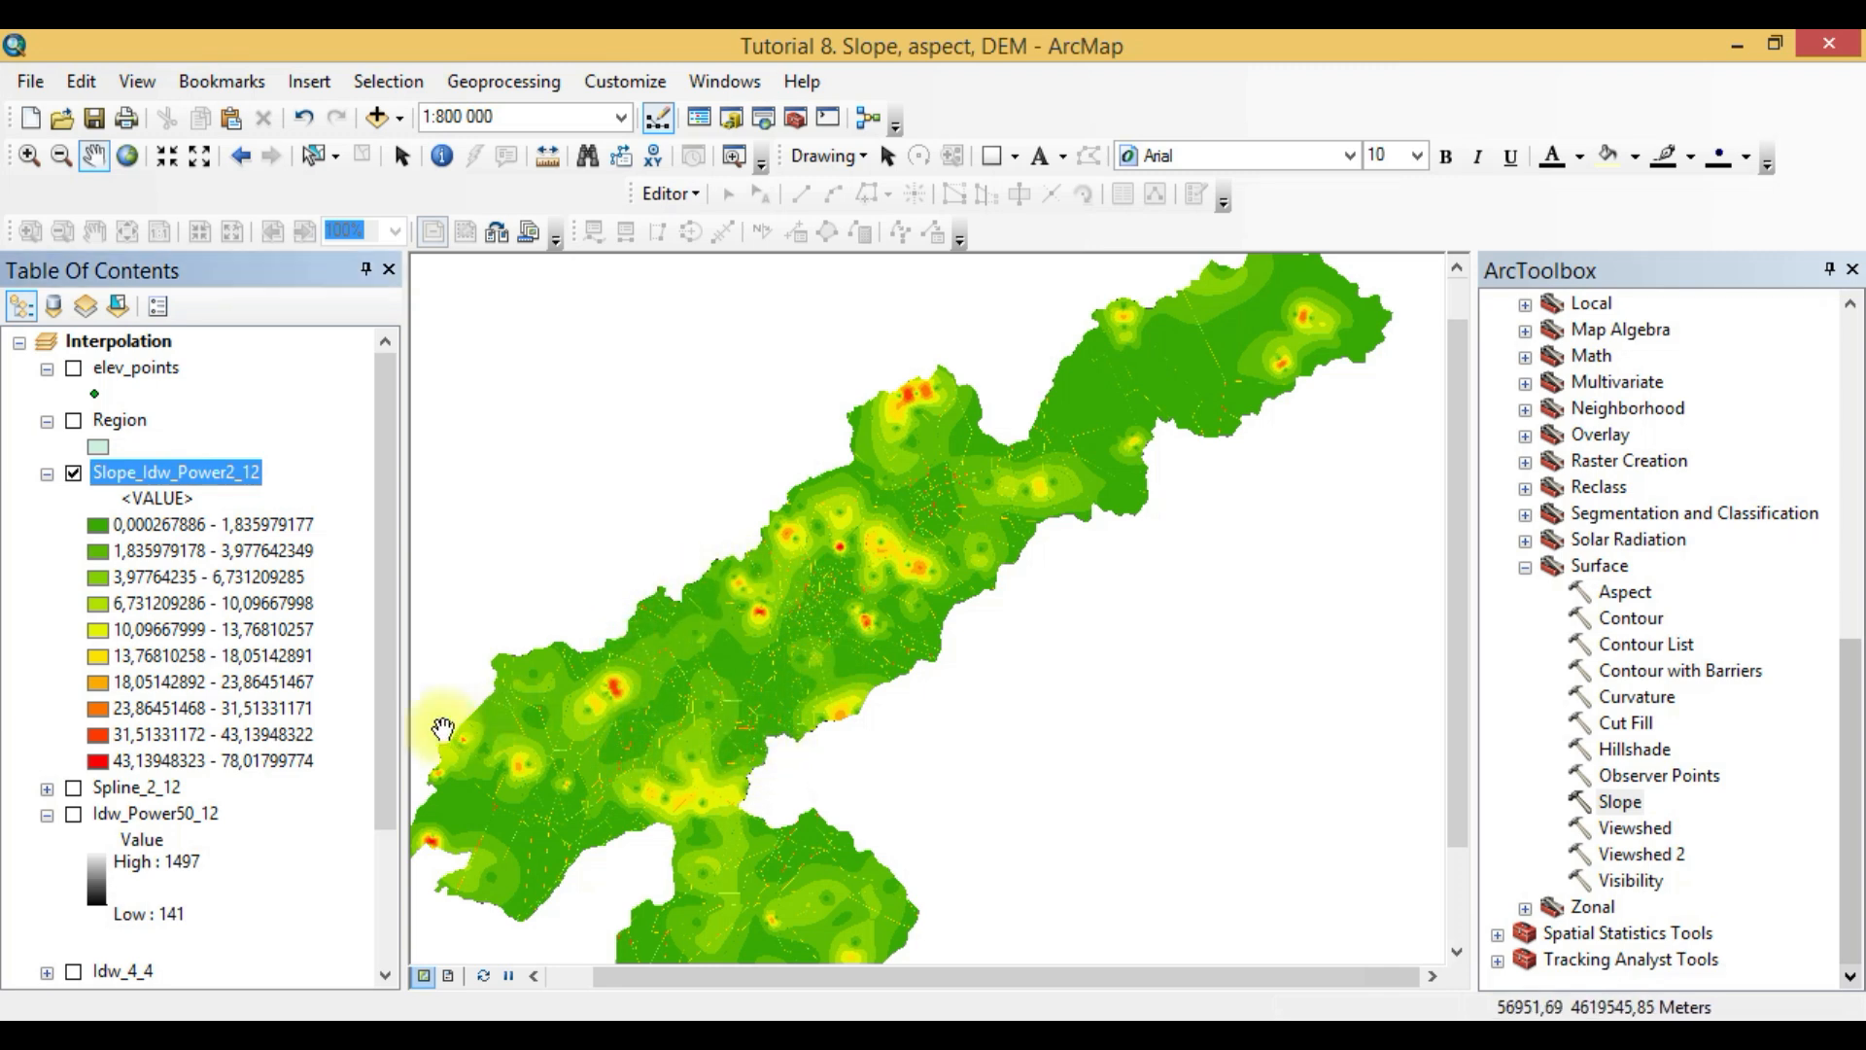
- Compare the steepest and mid-range natural-breaks classes in the legend with their distribution across the region
left_click(244, 745)
left_click(243, 760)
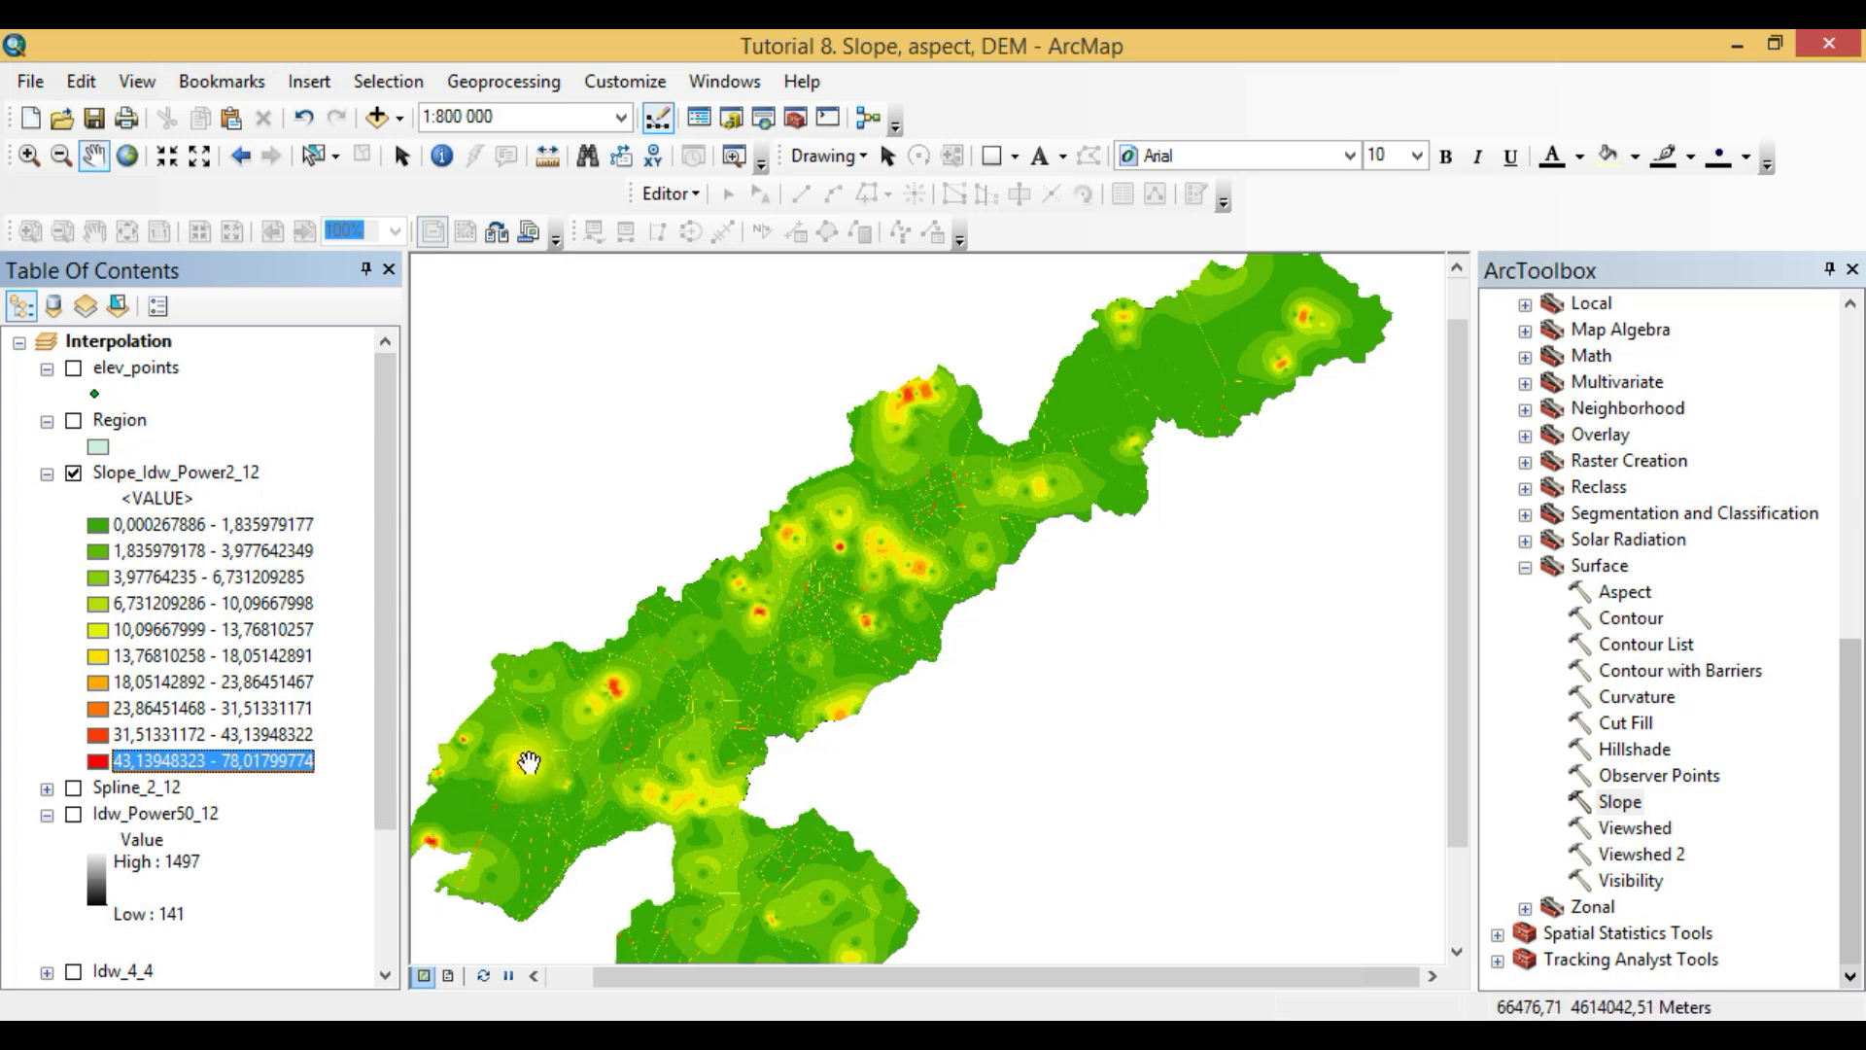
left_click(201, 663)
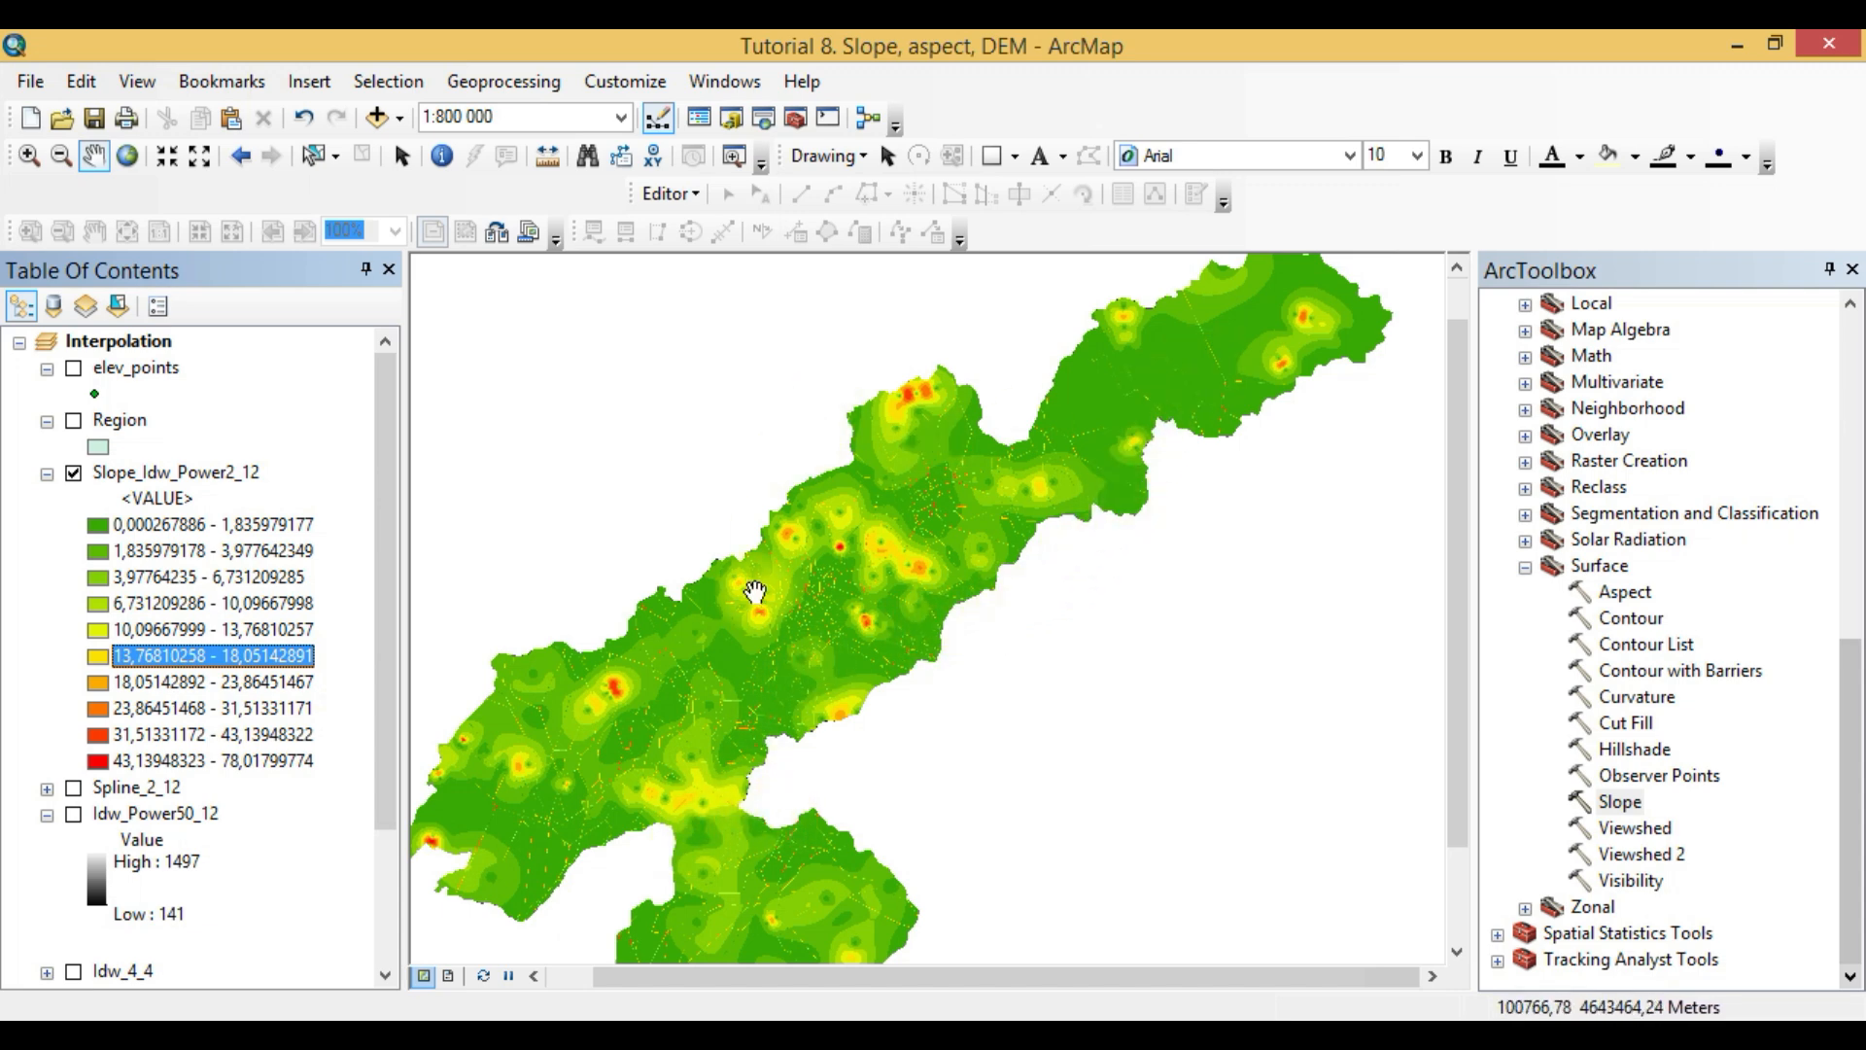
- Identify the slope pixel values in a dark green area and in a yellow area of the raster
scroll(751, 583, "up", 5)
left_click(441, 159)
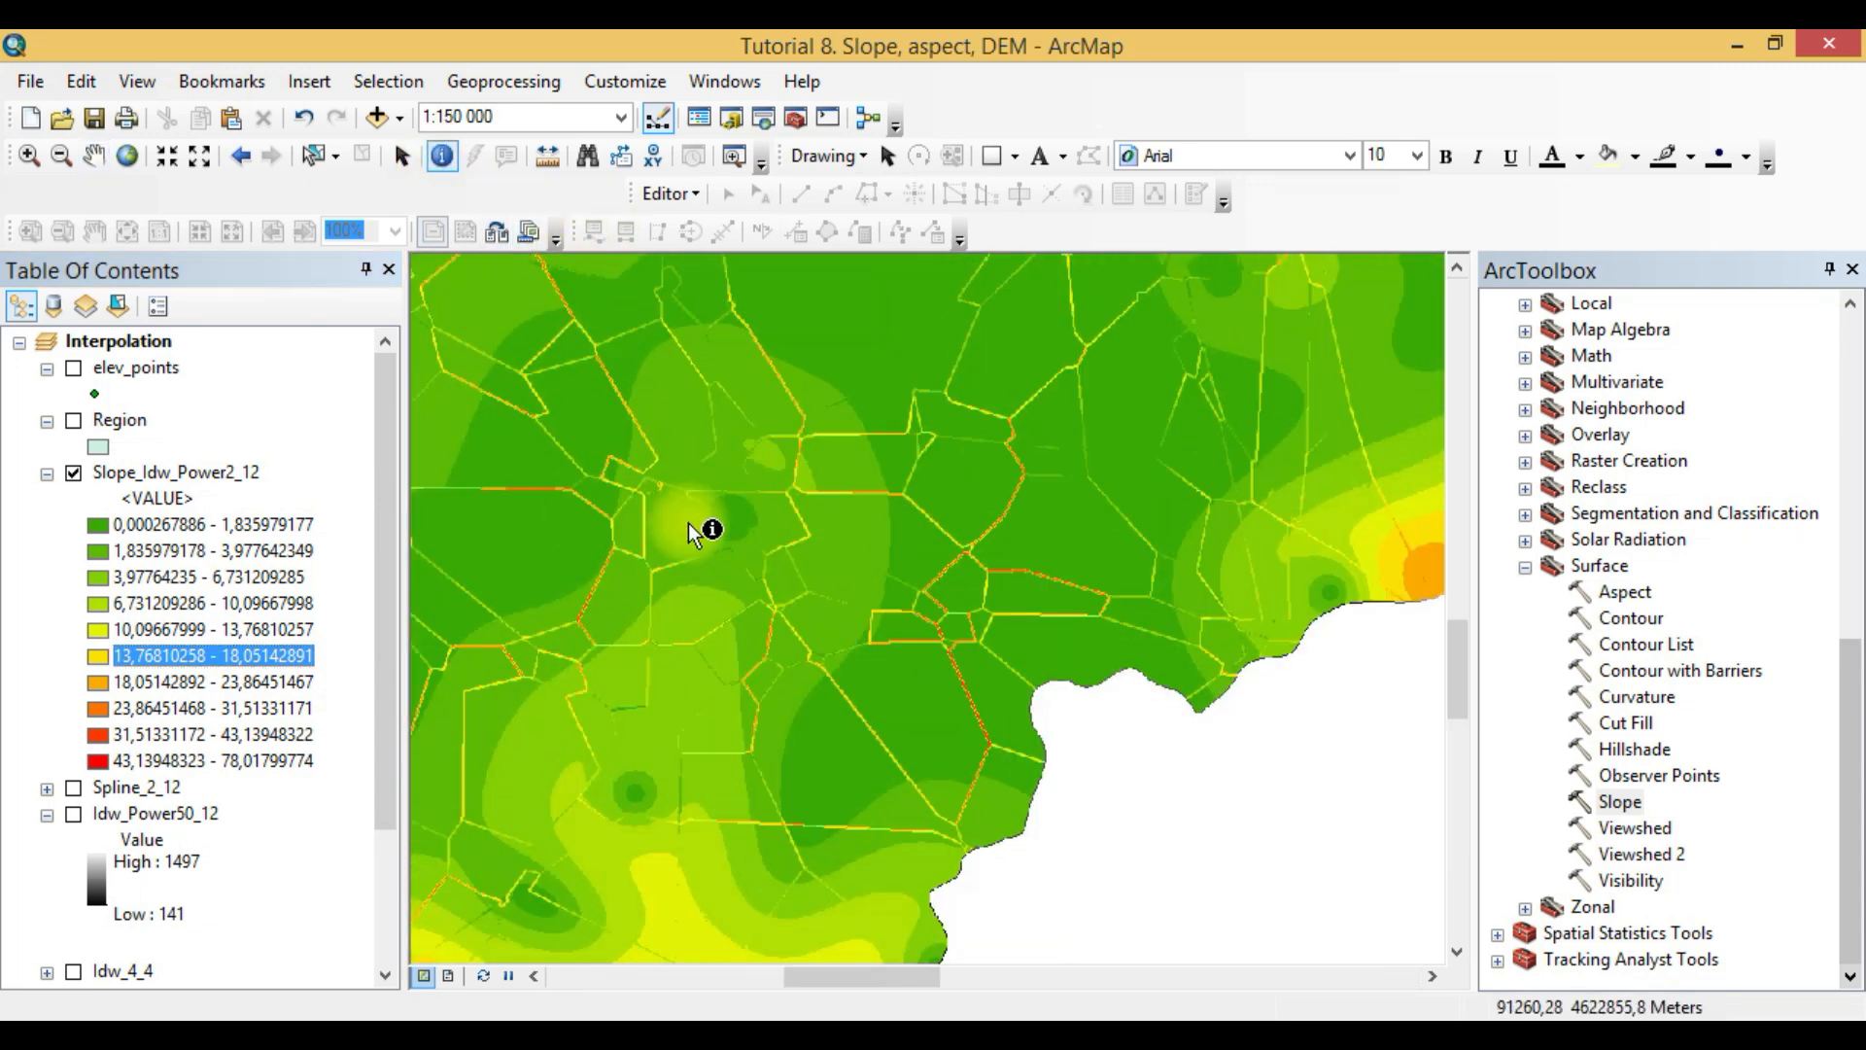
left_click(502, 459)
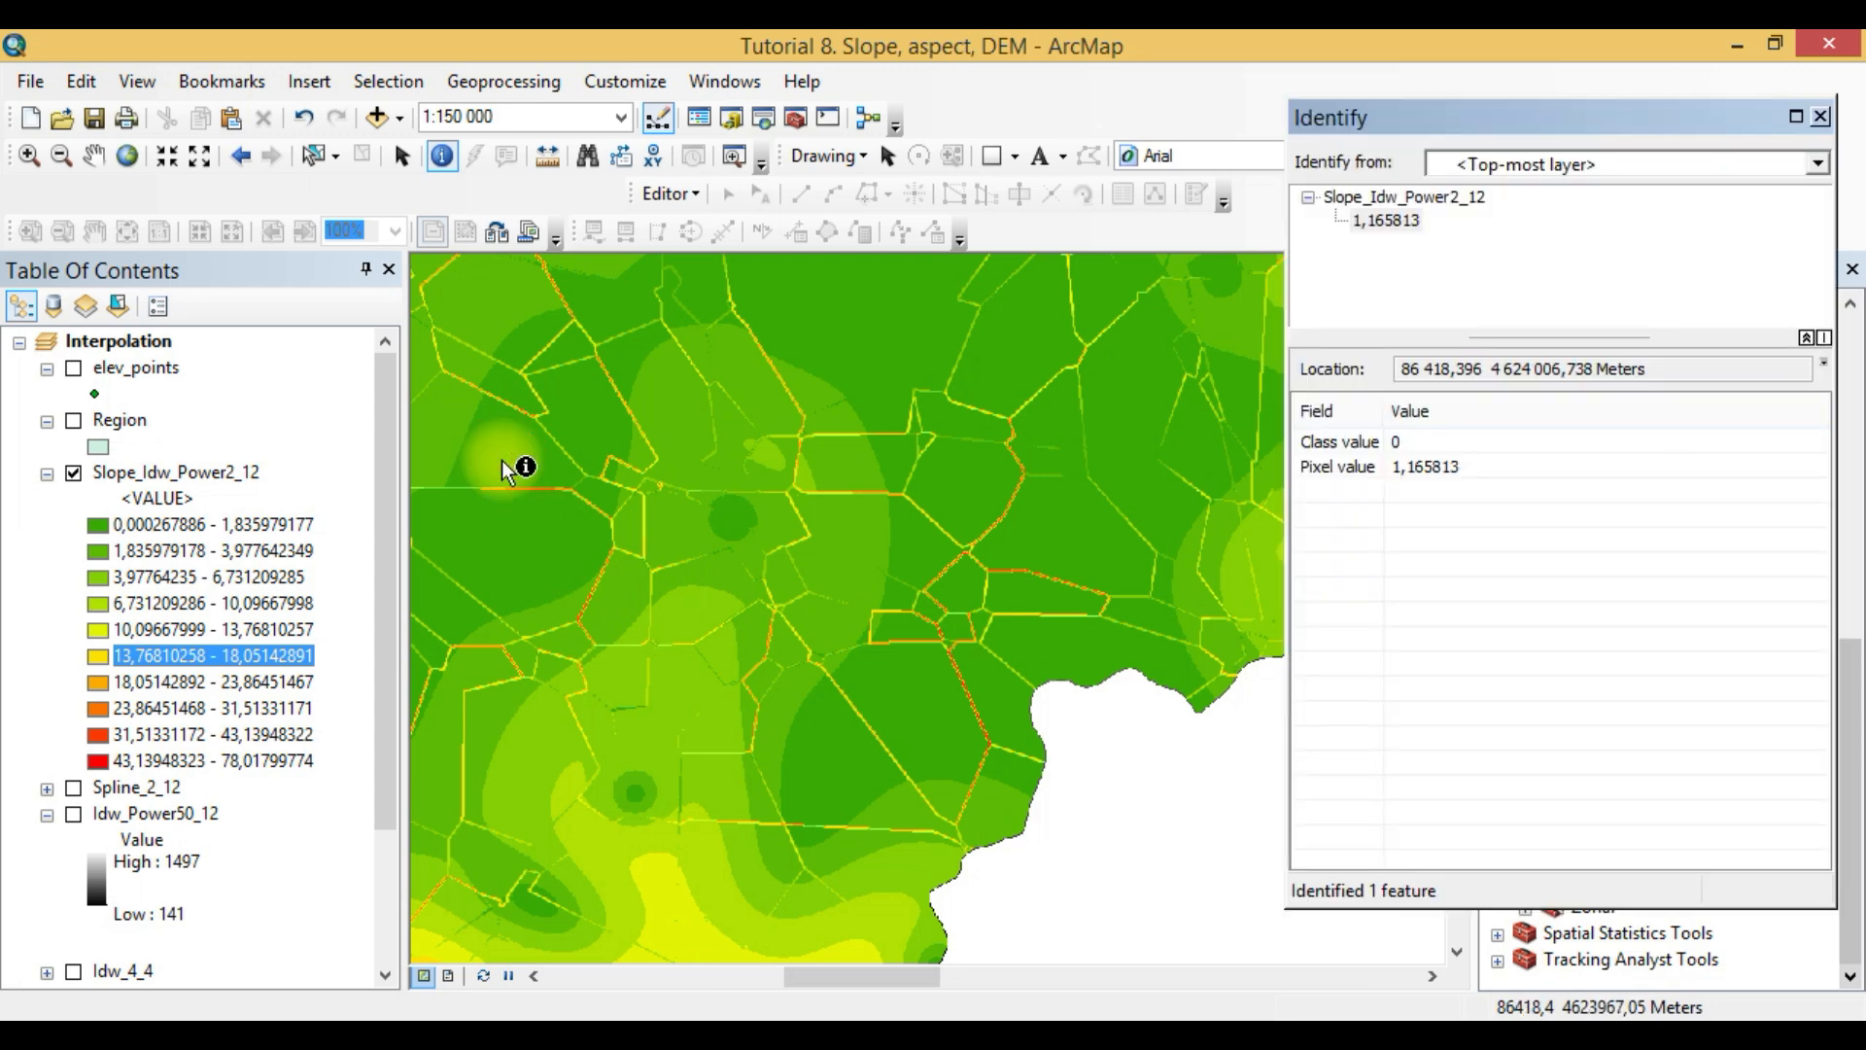
left_click(661, 912)
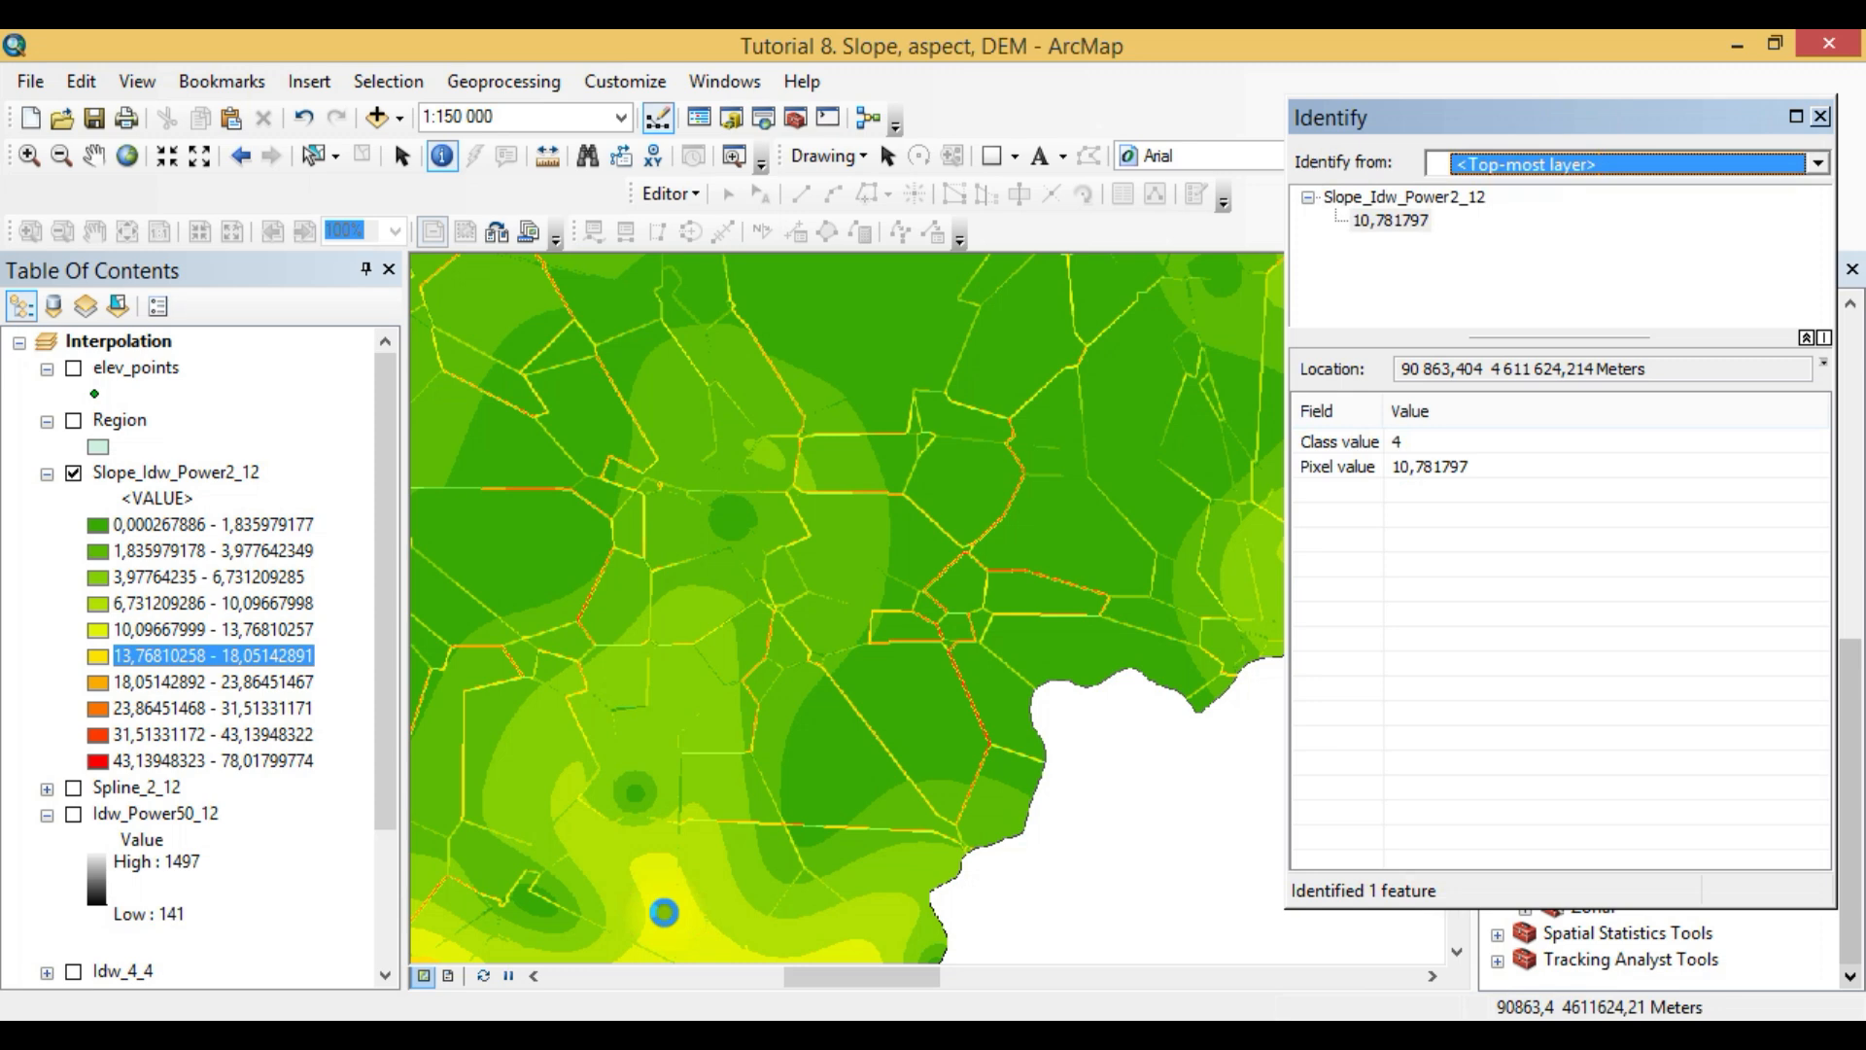
- Identify the slope values of neighbouring individual cells where the narrow yellow band bends, at a scale of 1:2 500
scroll(732, 883, "down", 3)
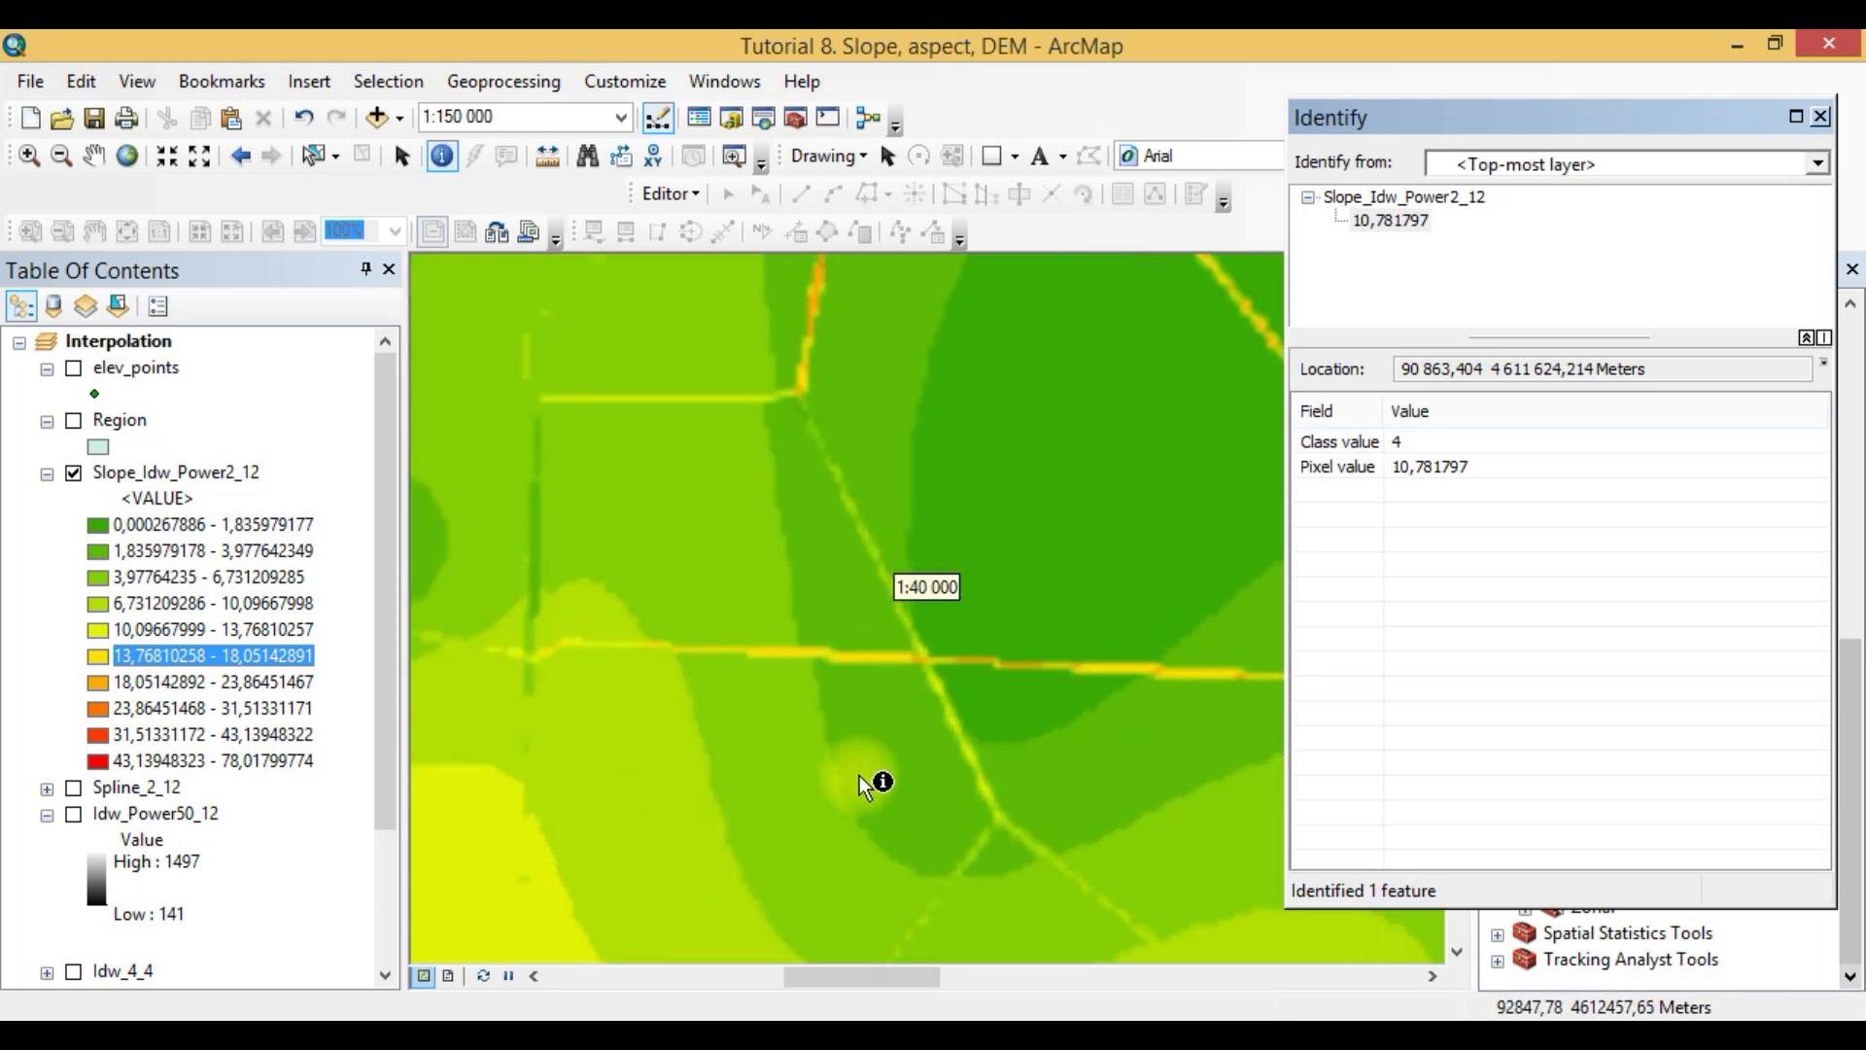
scroll(859, 776, "down", 5)
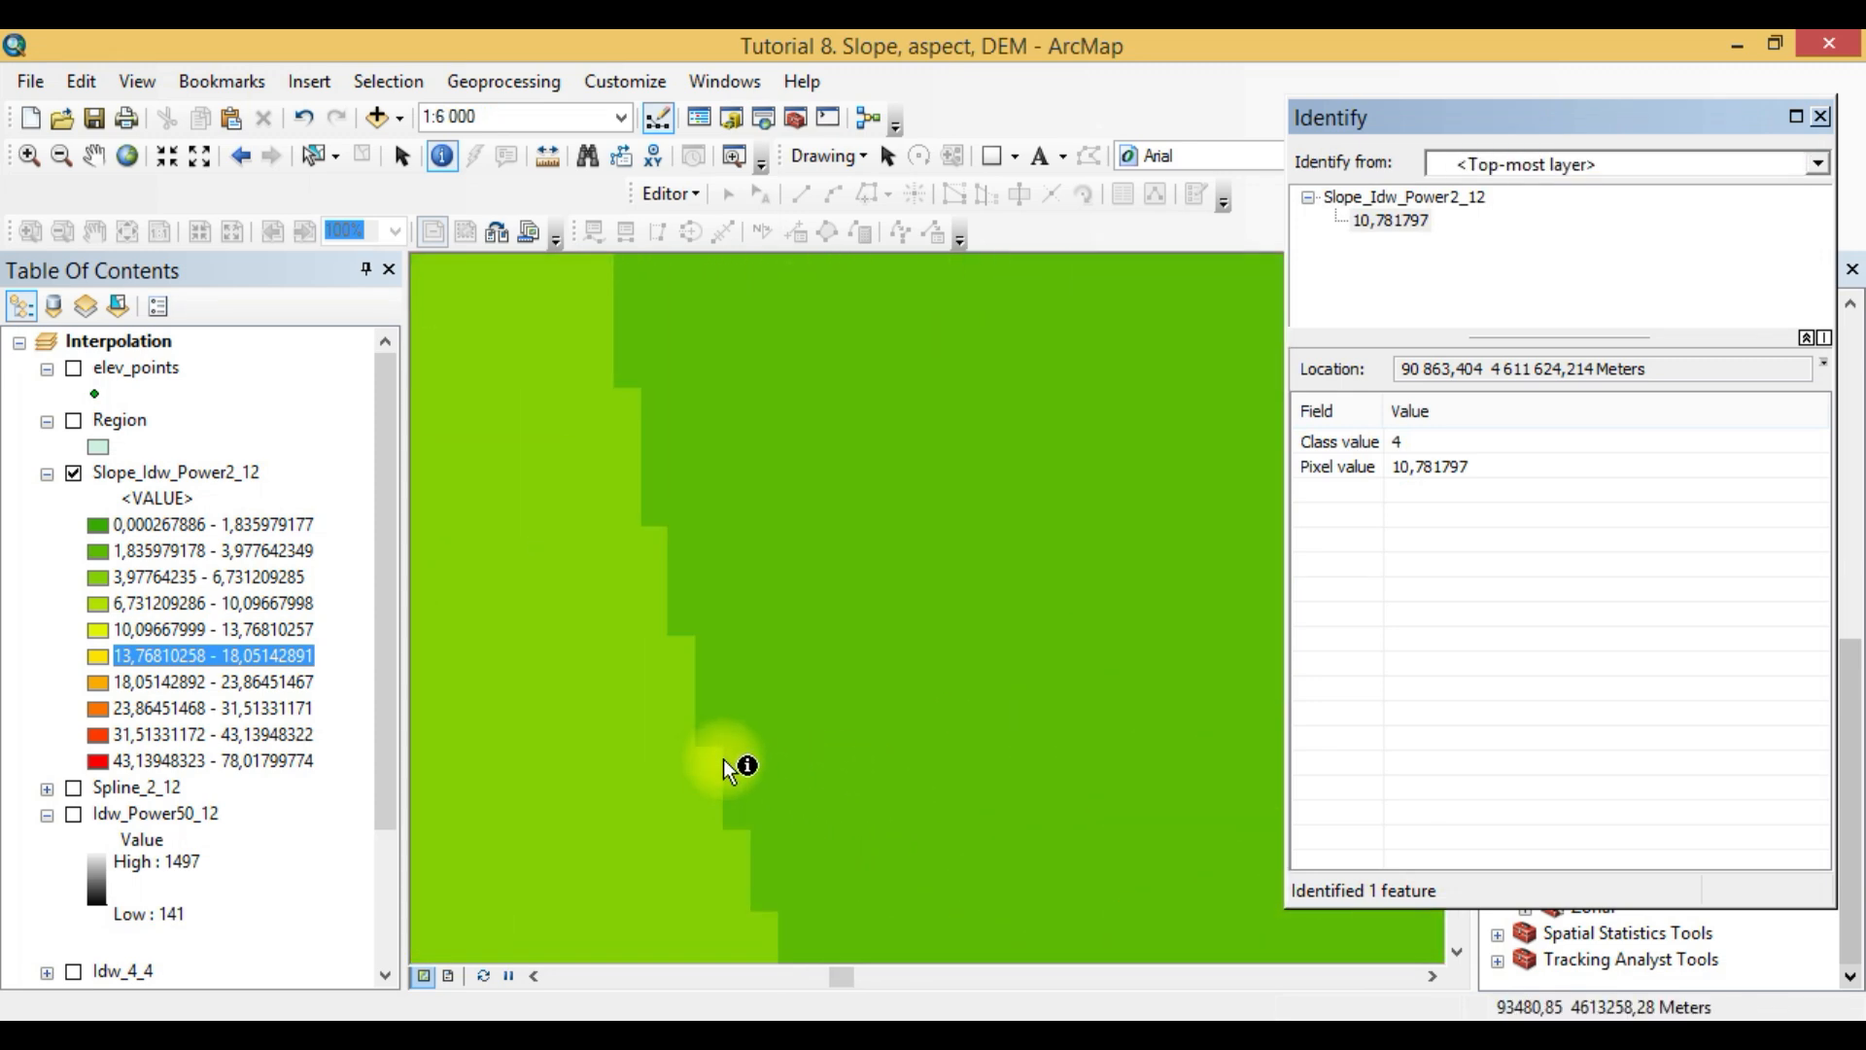
scroll(623, 739, "up", 3)
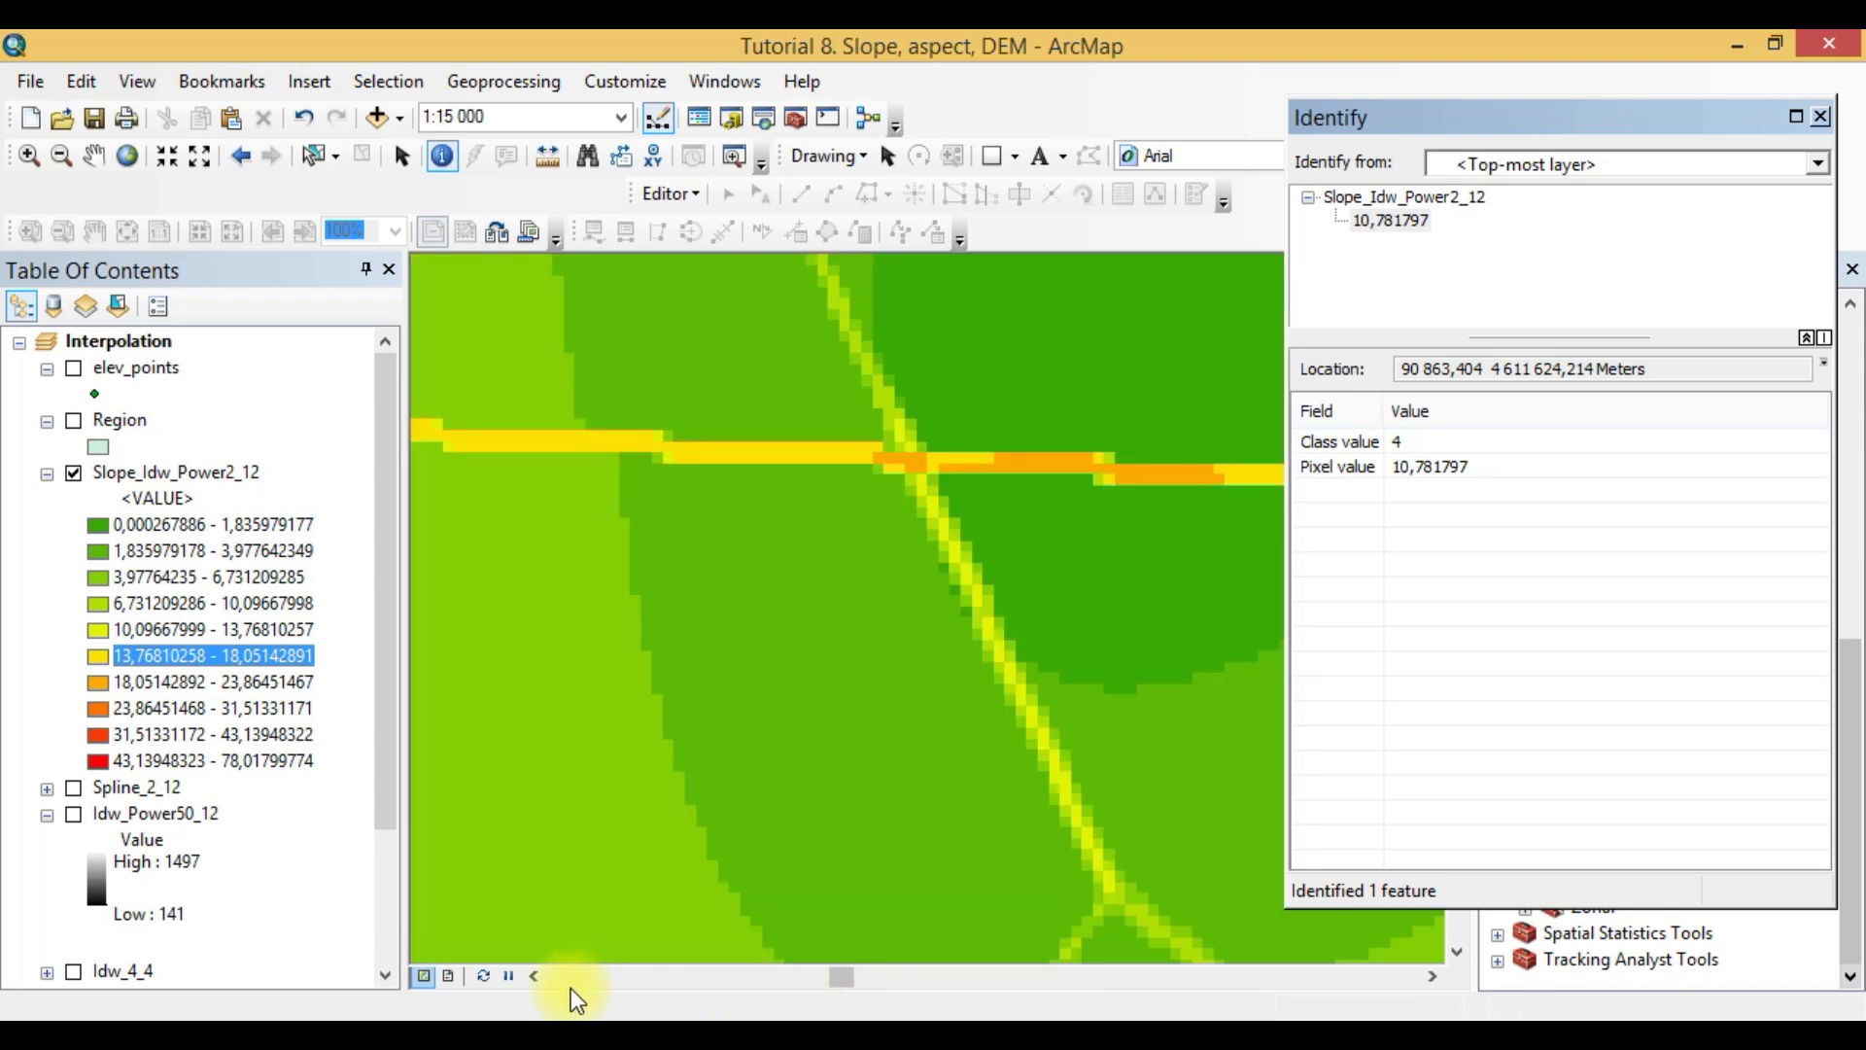
left_click(536, 976)
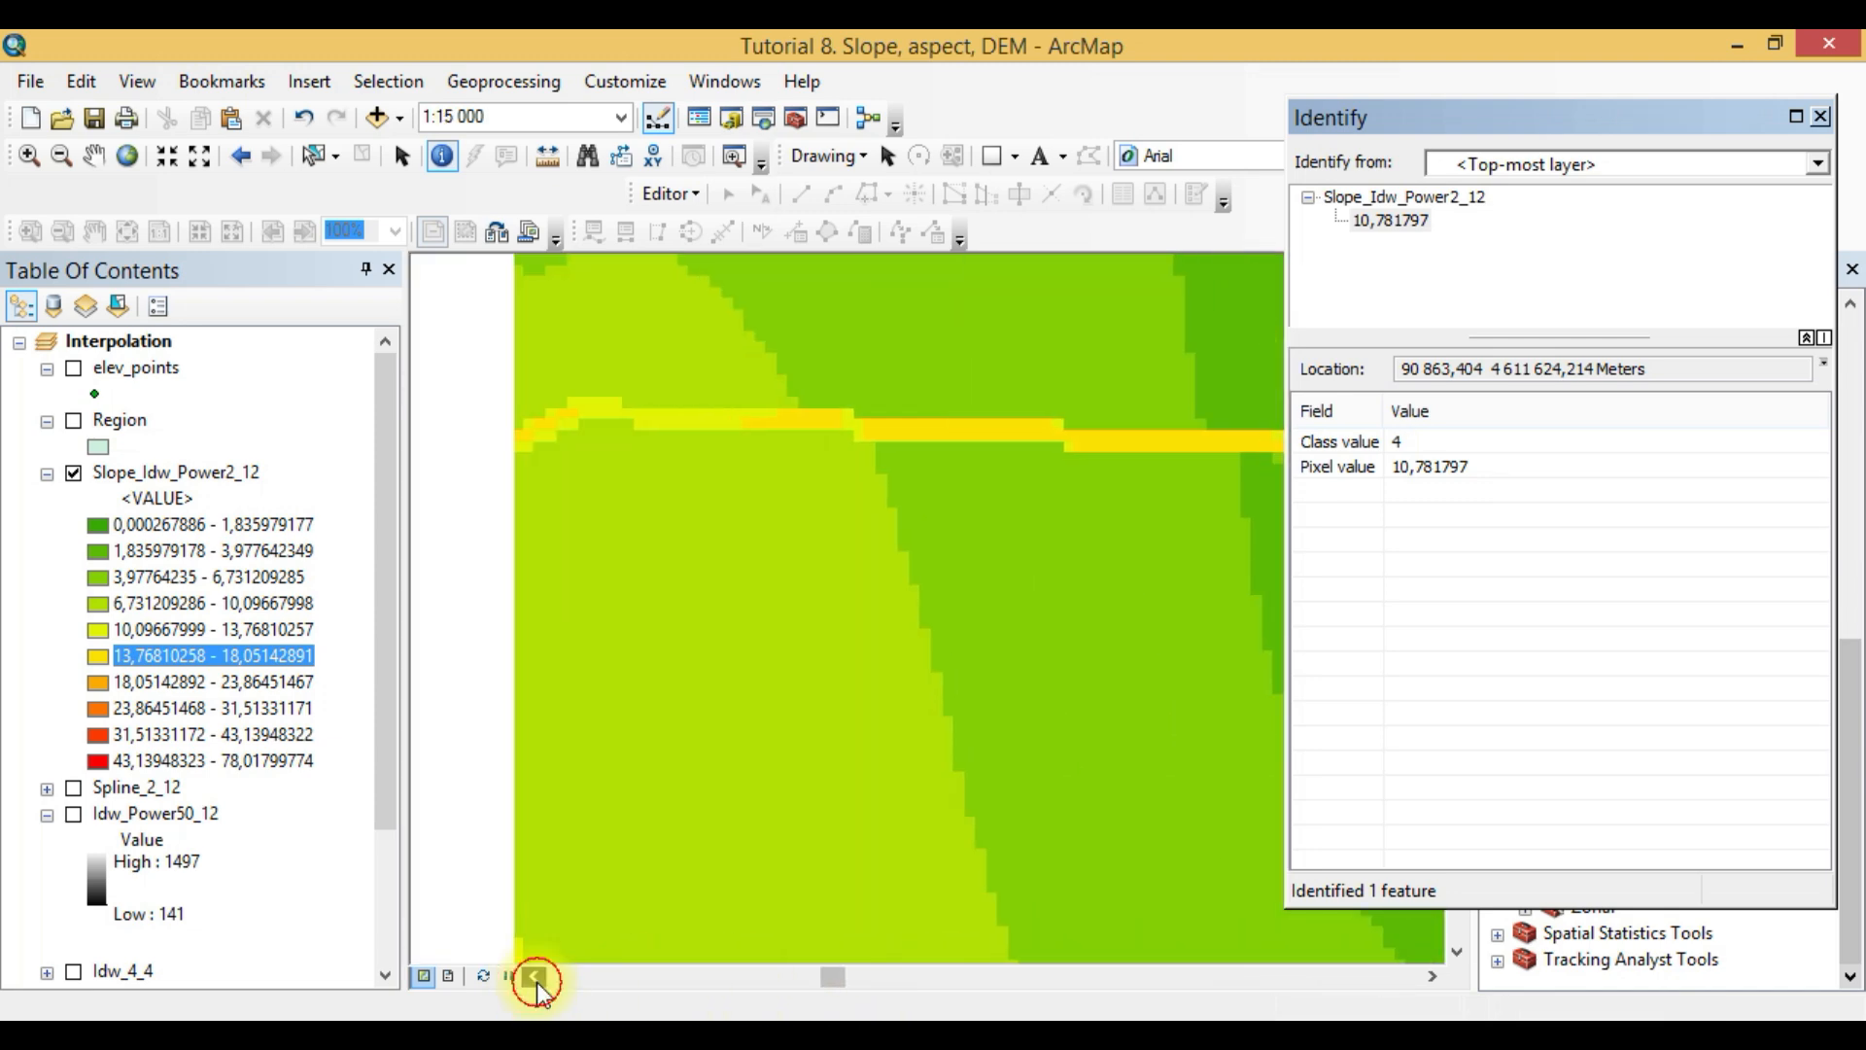
scroll(661, 412, "up", 5)
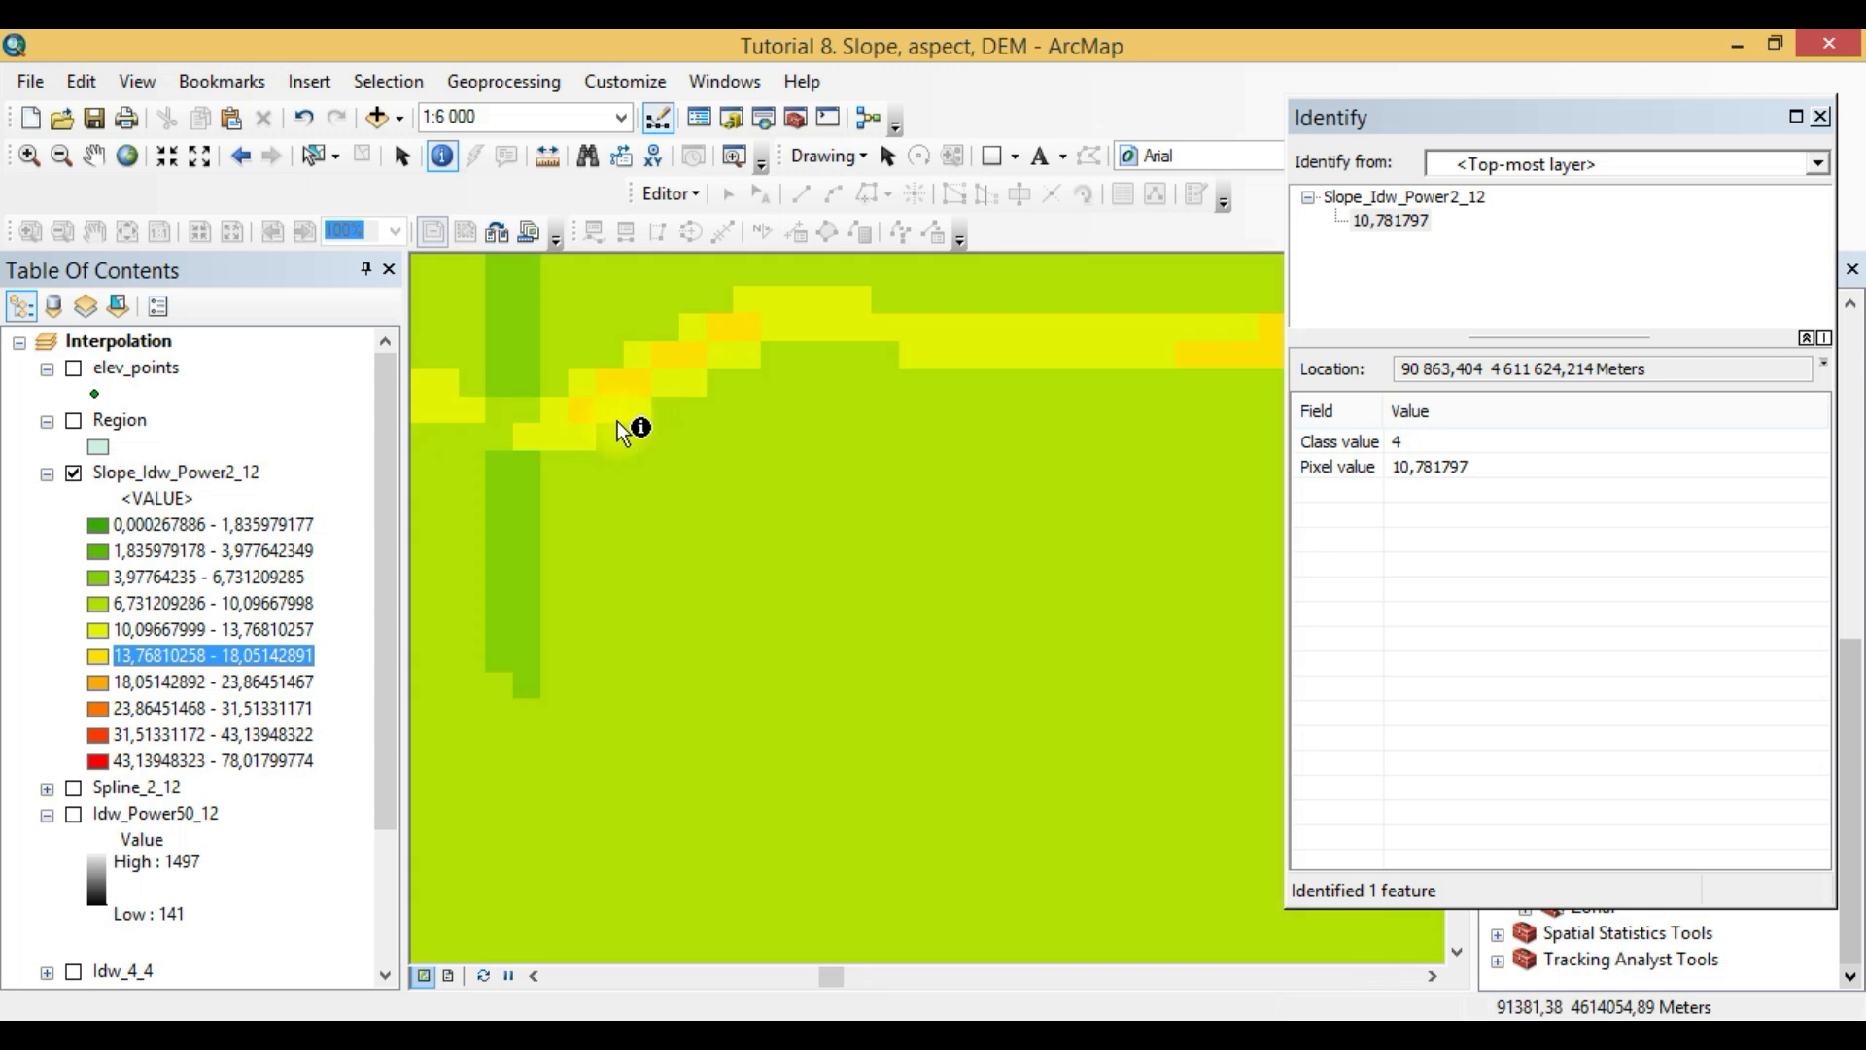
scroll(564, 407, "up", 1)
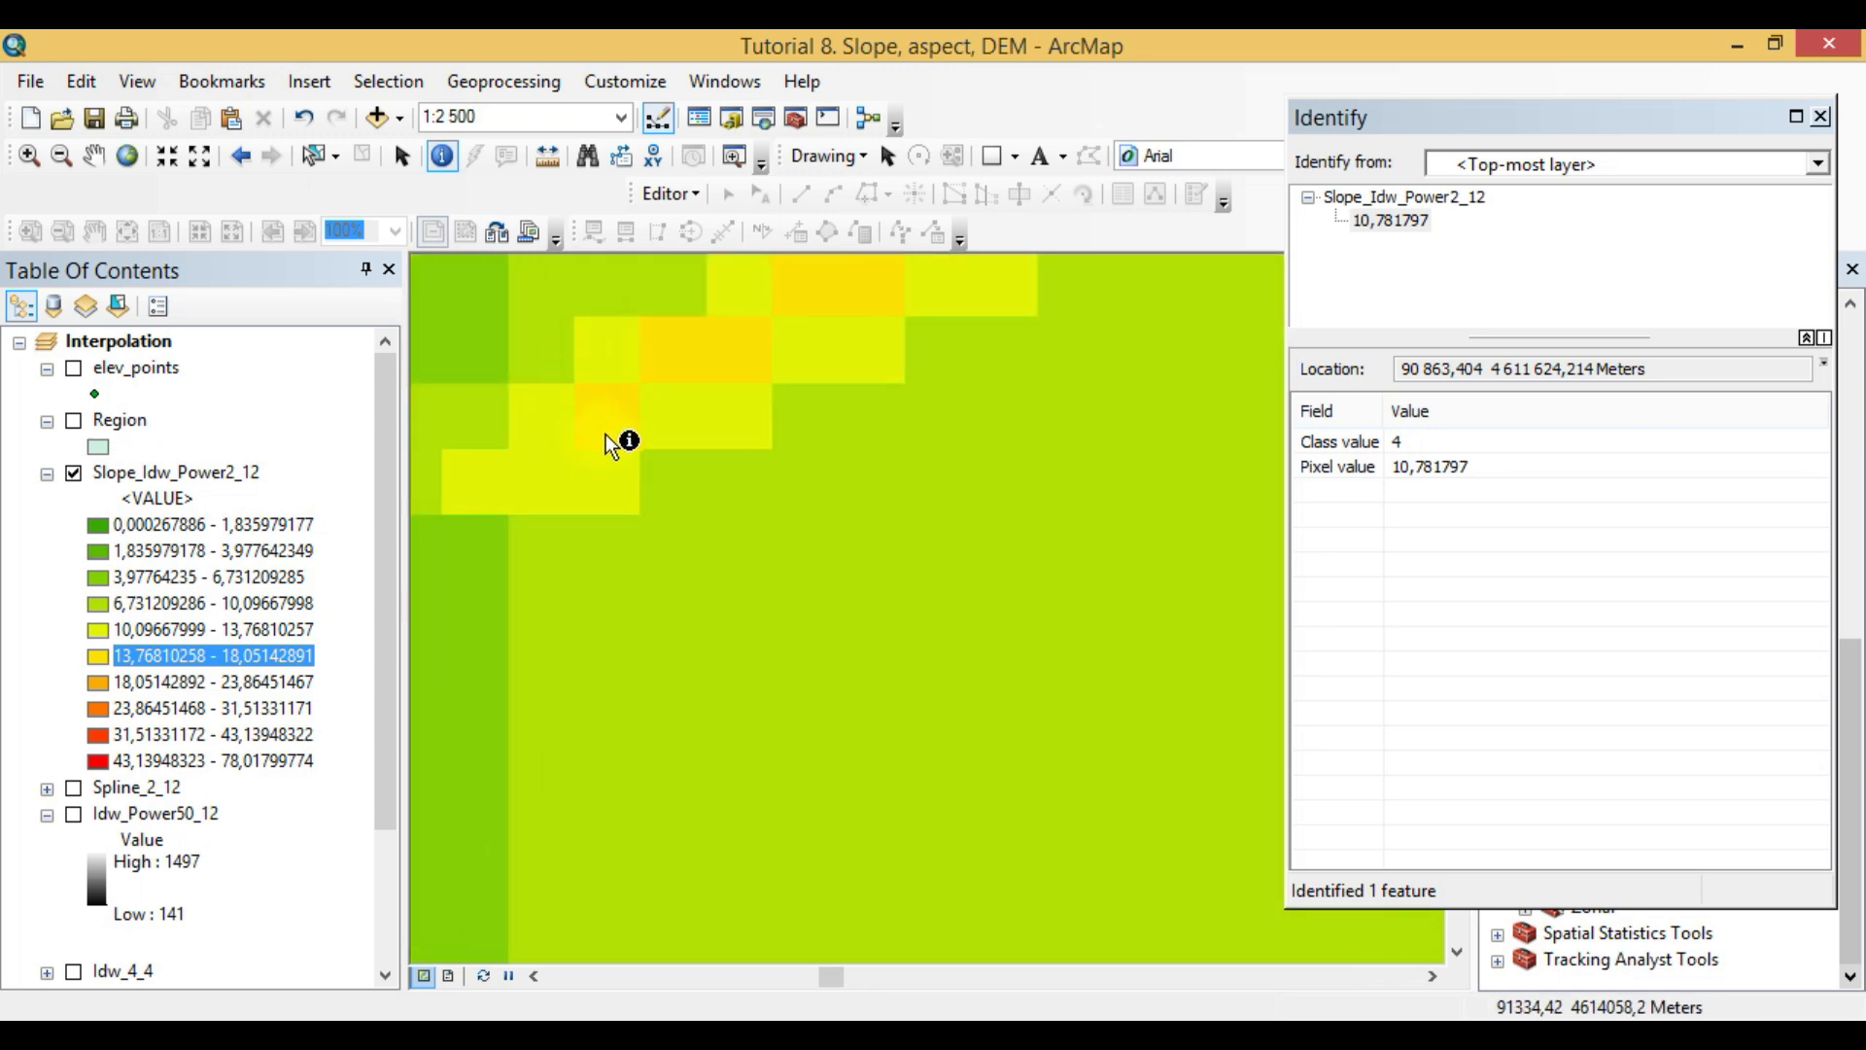
left_click(607, 357)
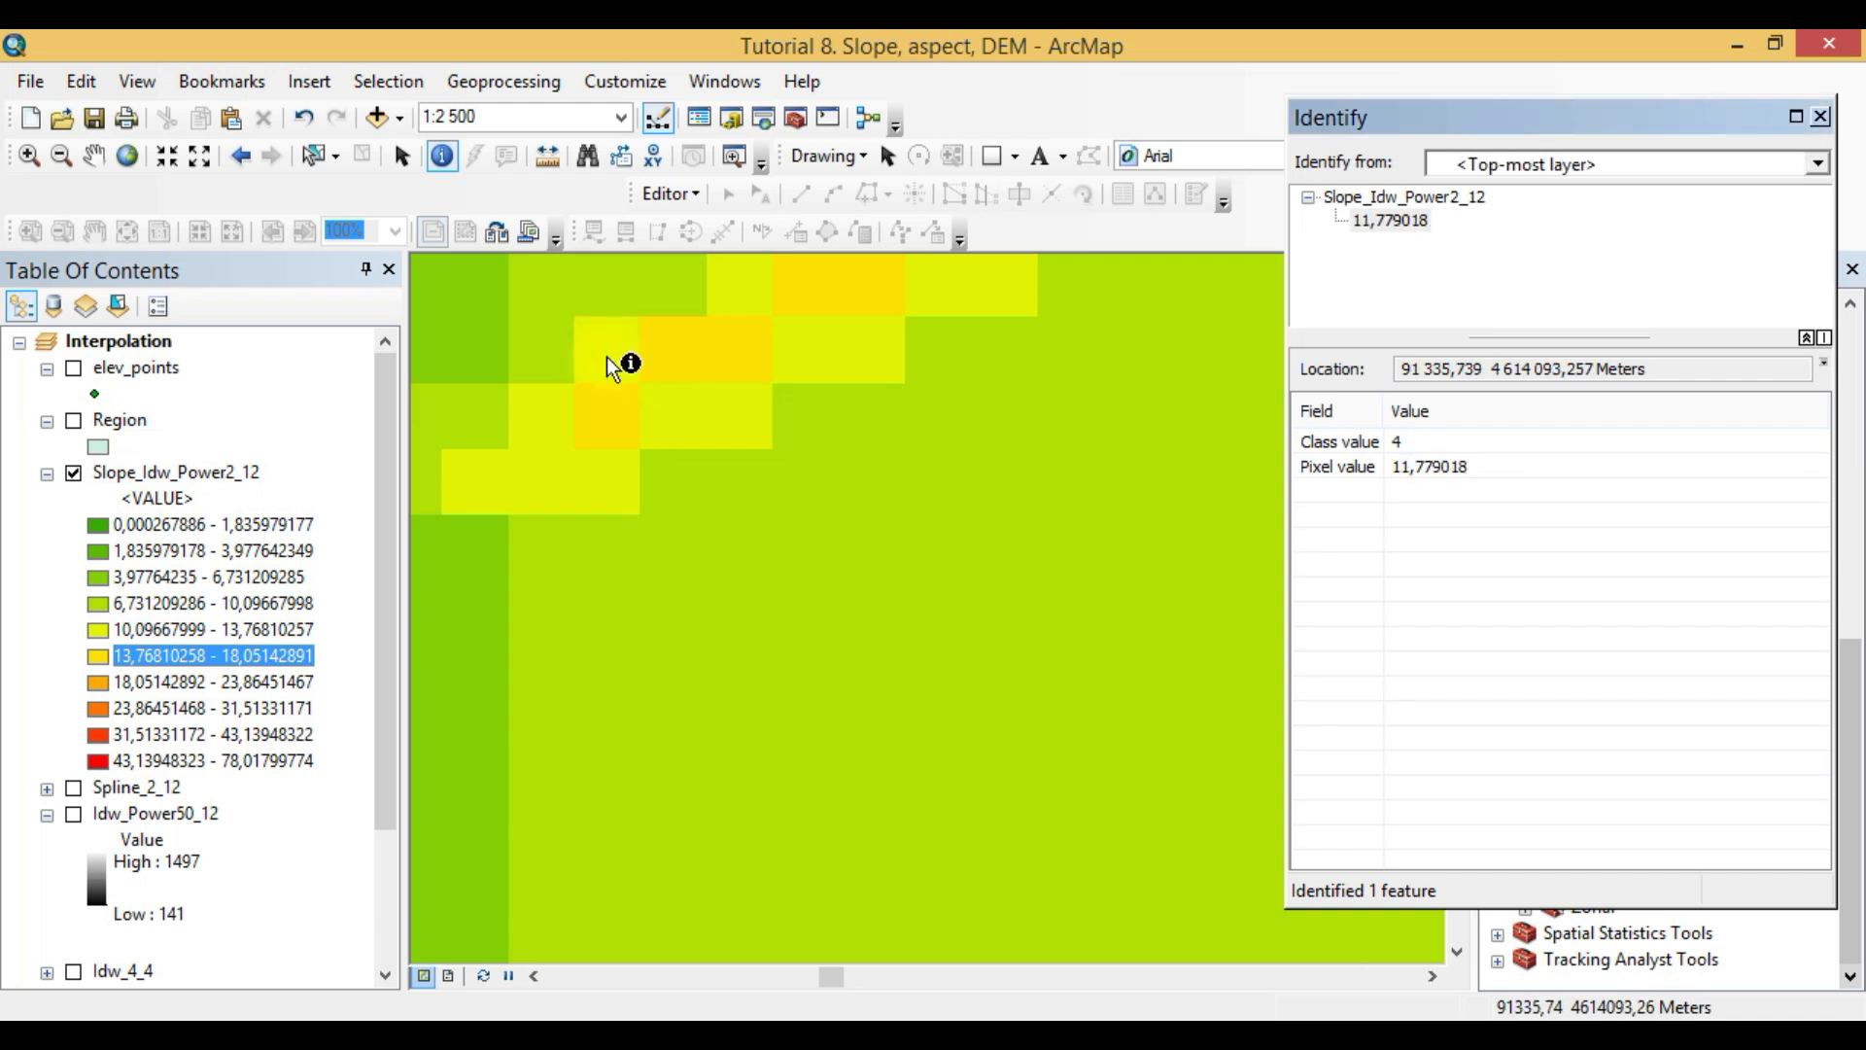
left_click(615, 421)
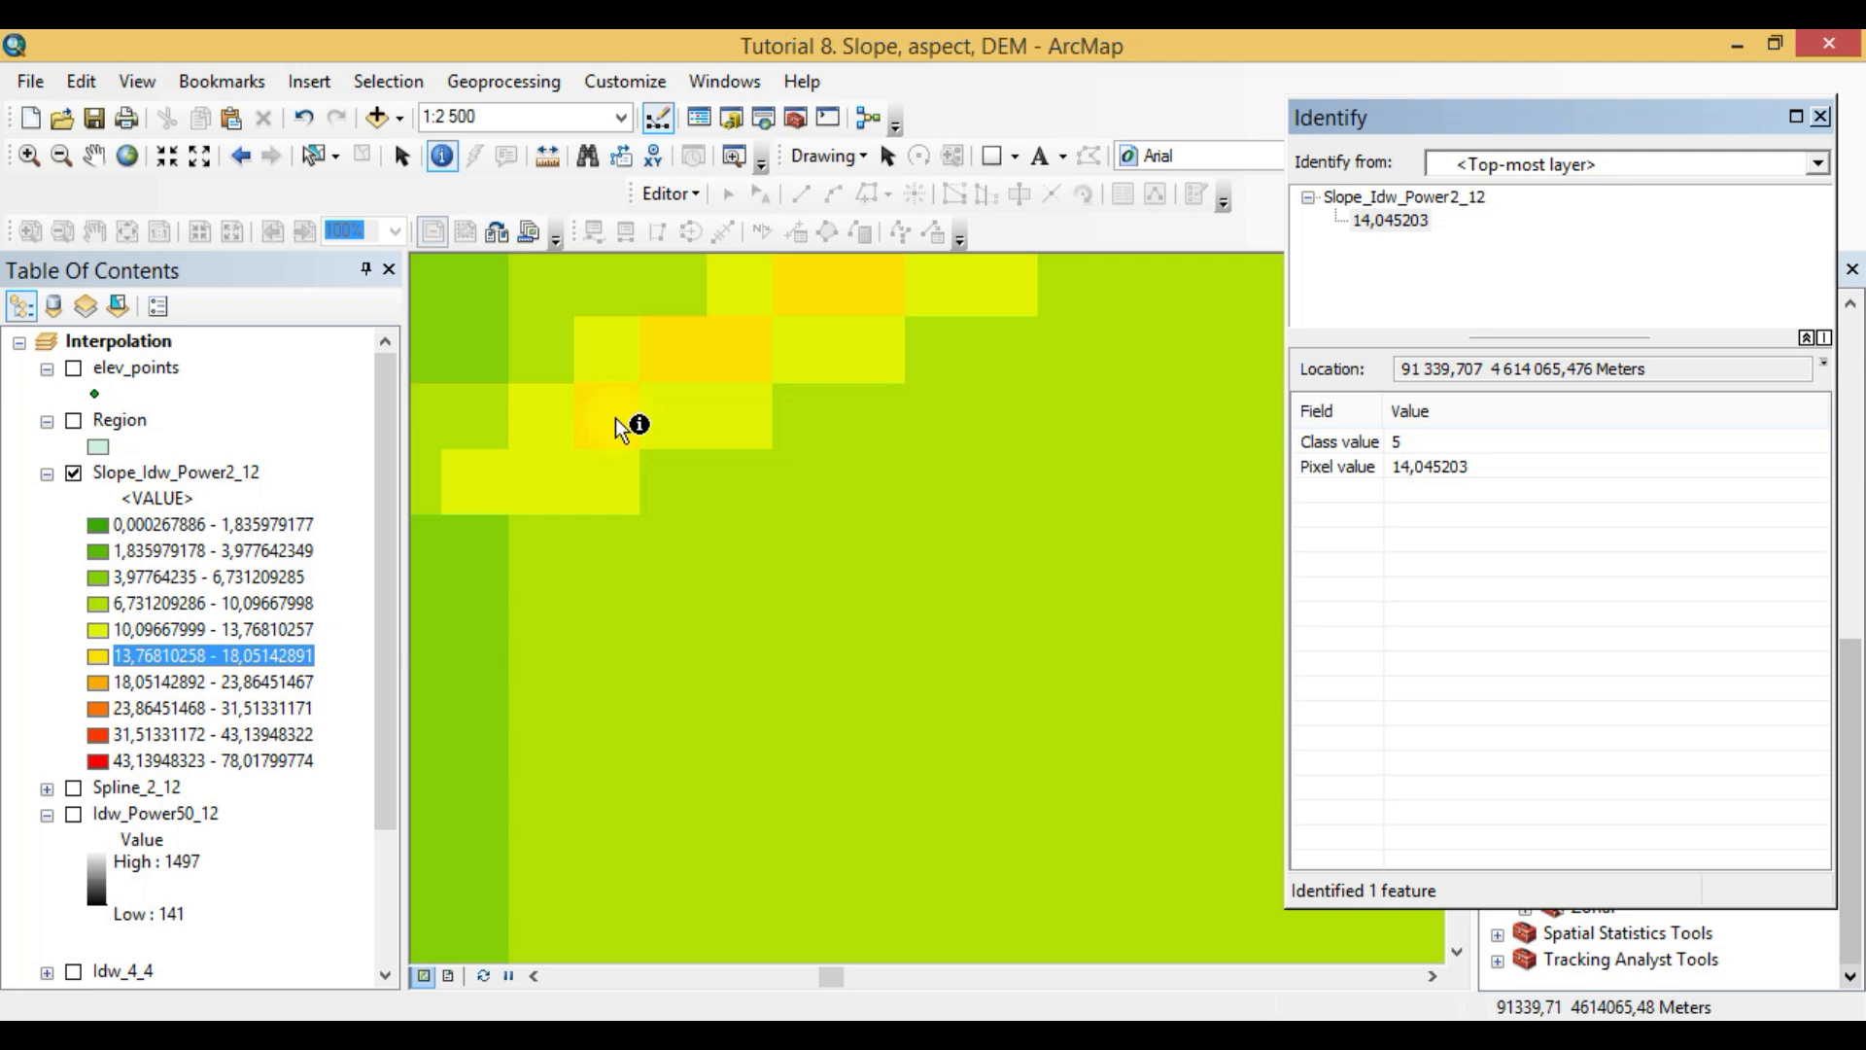
left_click(621, 353)
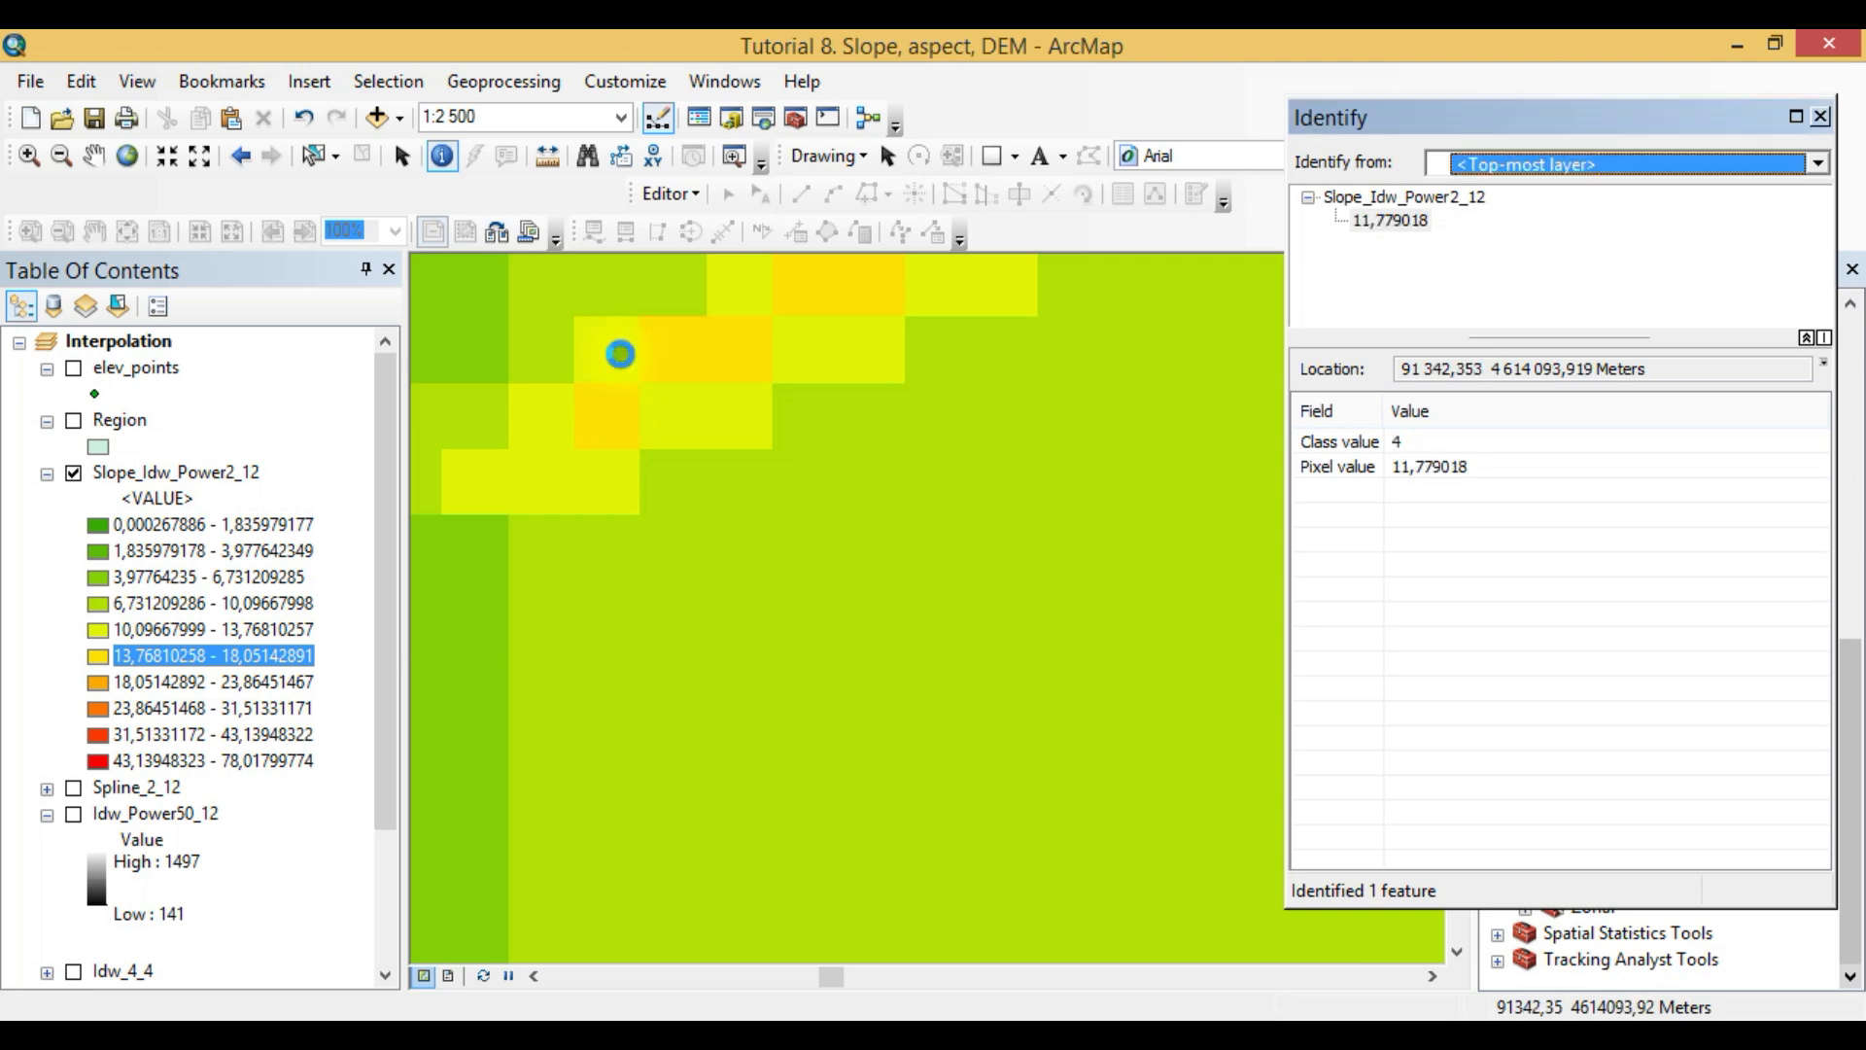
left_click(607, 431)
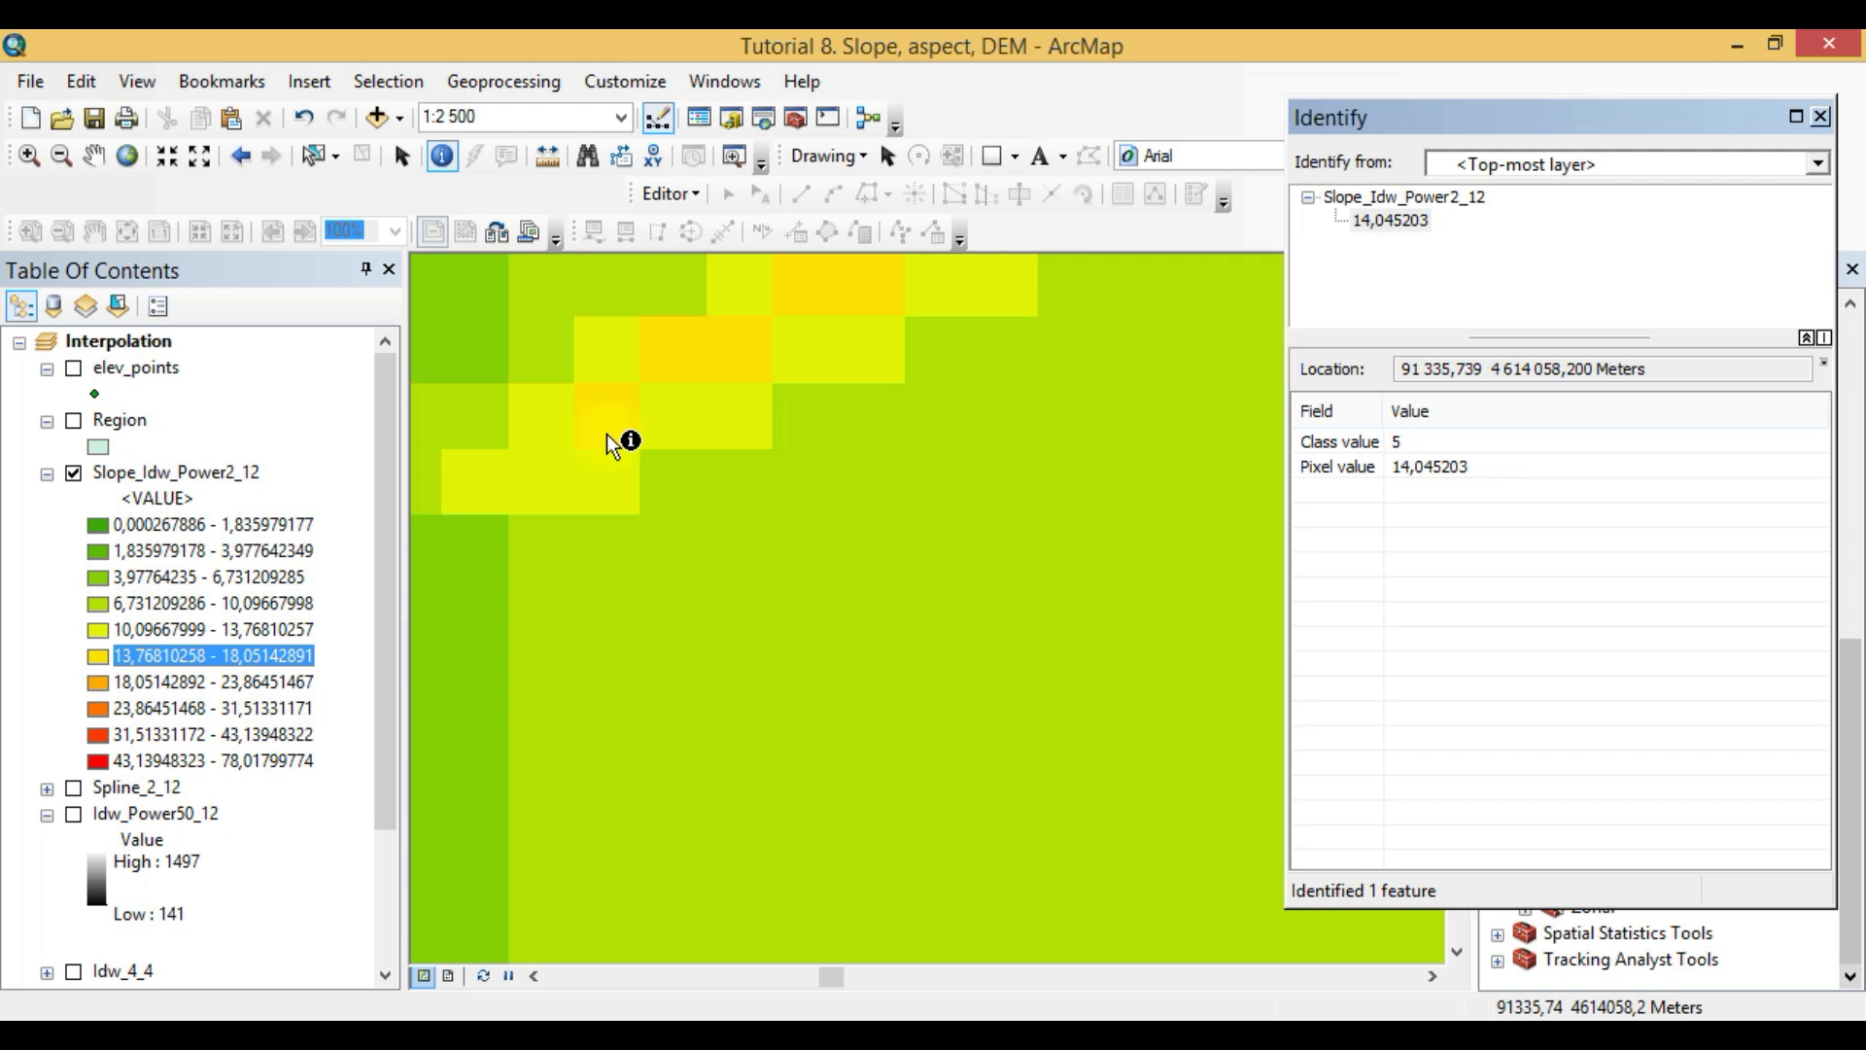
left_click(687, 488)
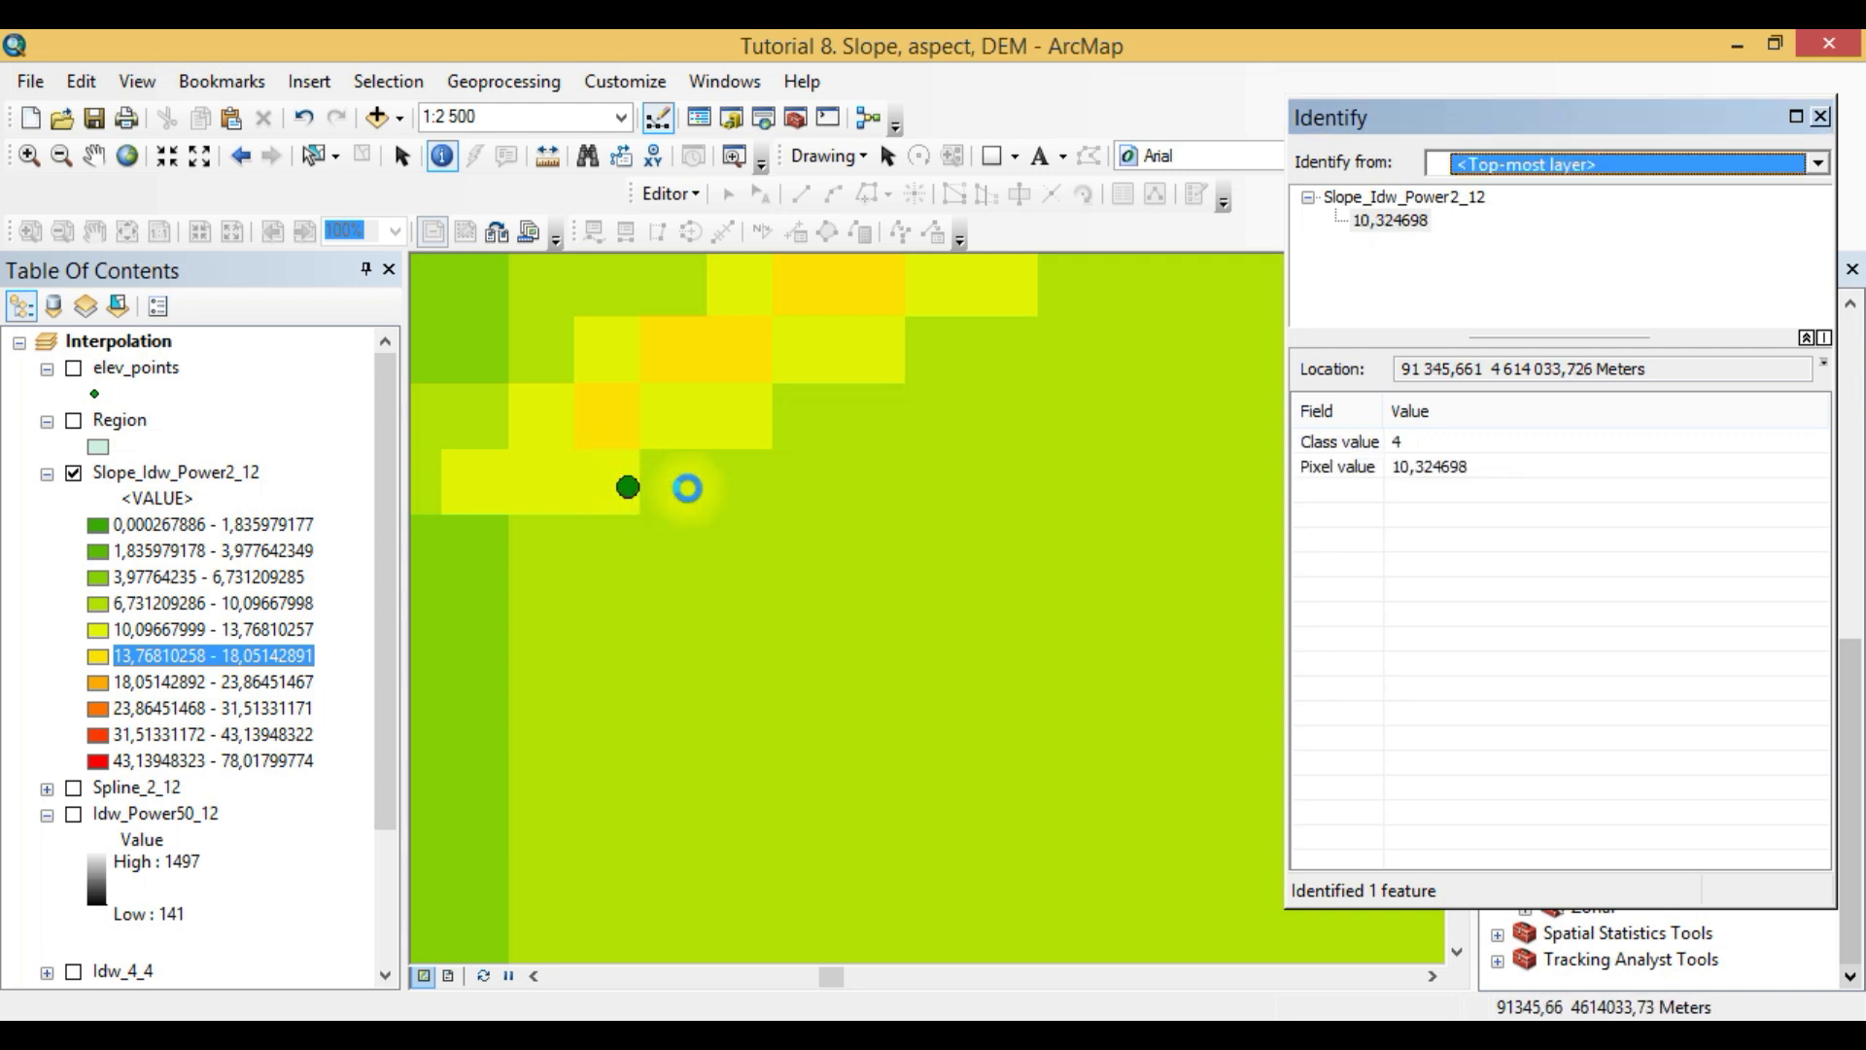
left_click(616, 492)
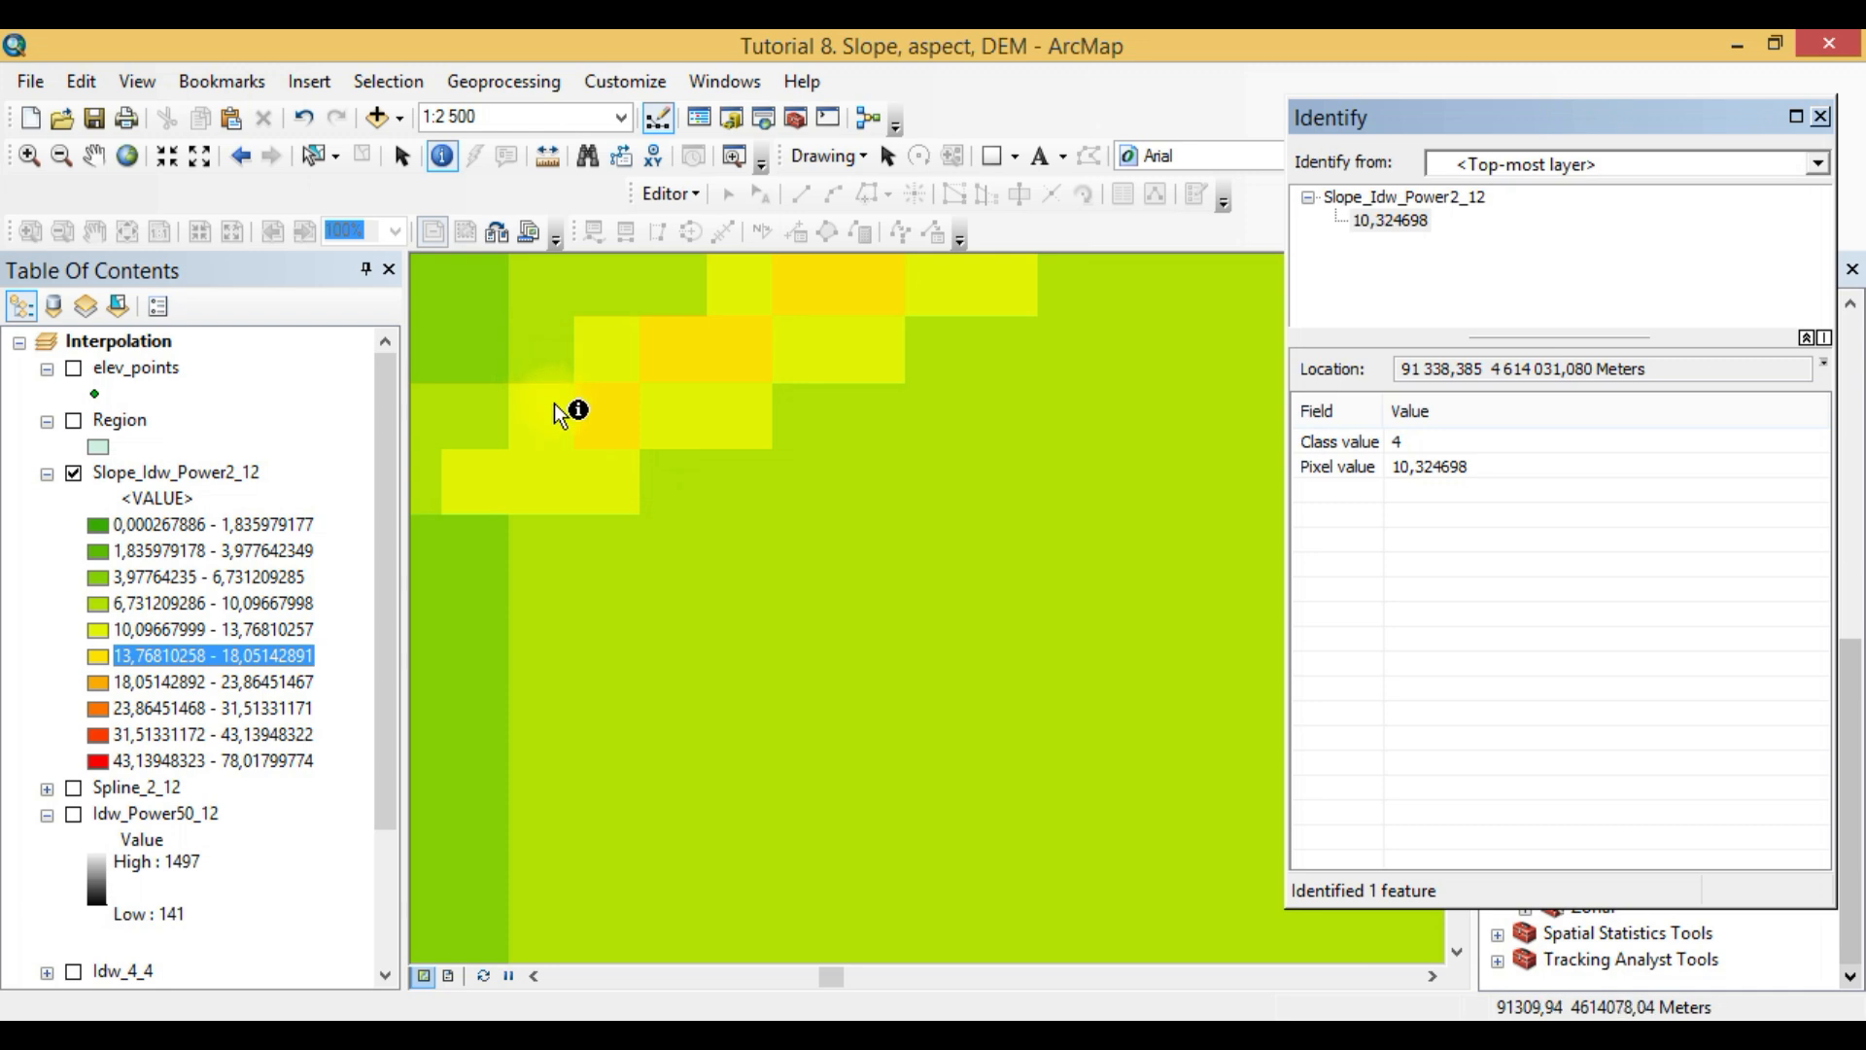
- Hide the Slope_Idw_Power2_12 layer to expose the underlying Idw_Power2_12 elevation raster
left_click_drag(388, 564, 375, 739)
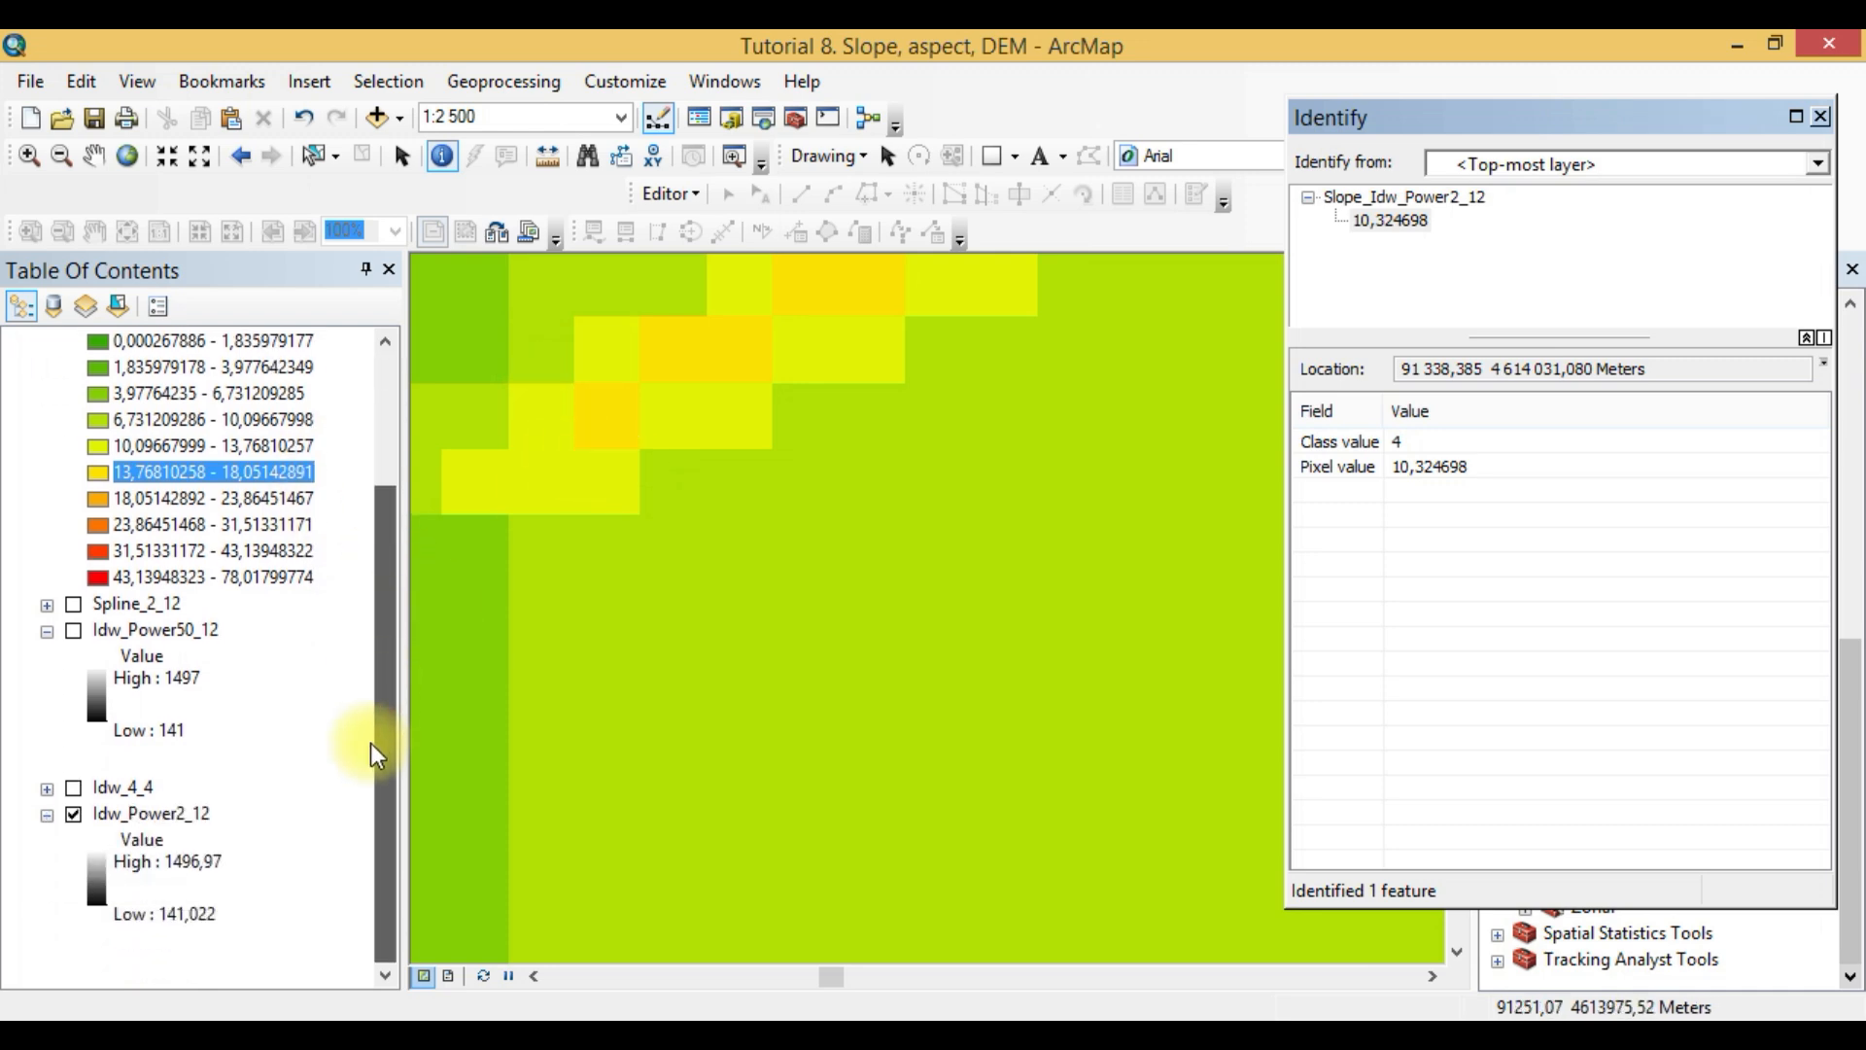
scroll(101, 736, "up", 2)
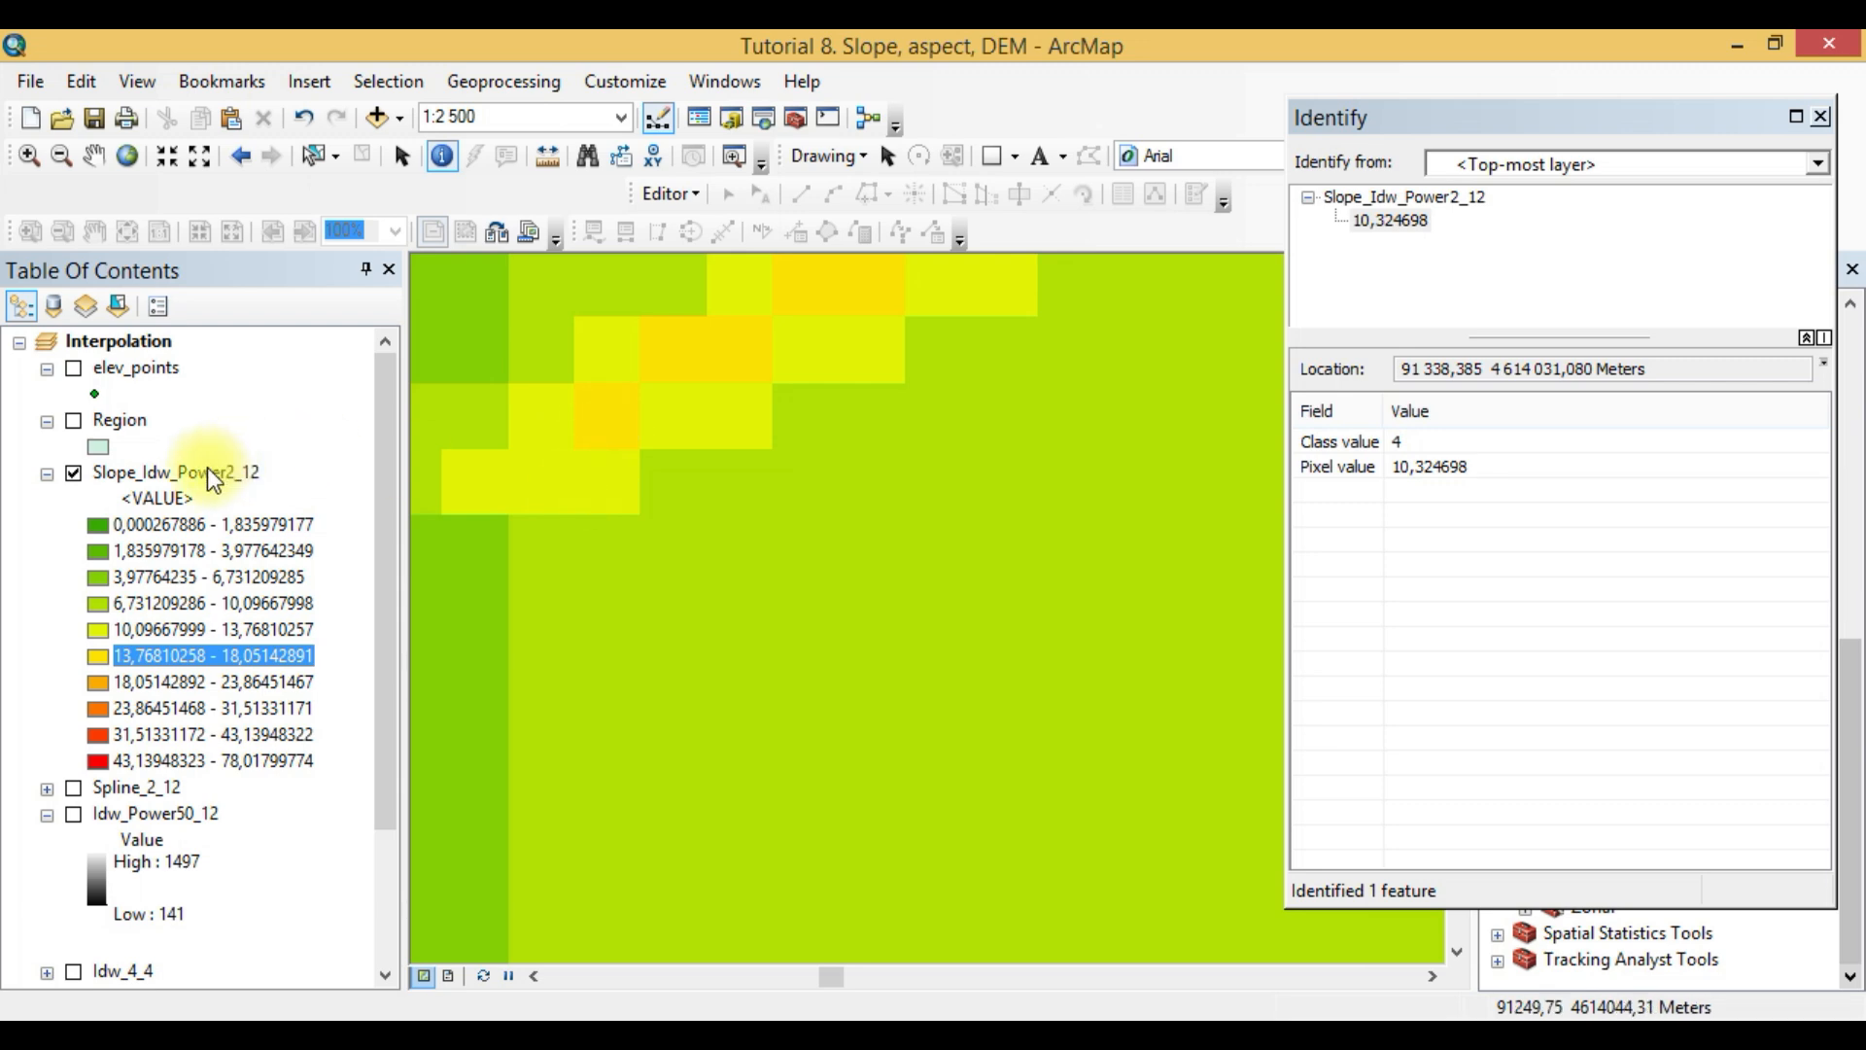
left_click(73, 476)
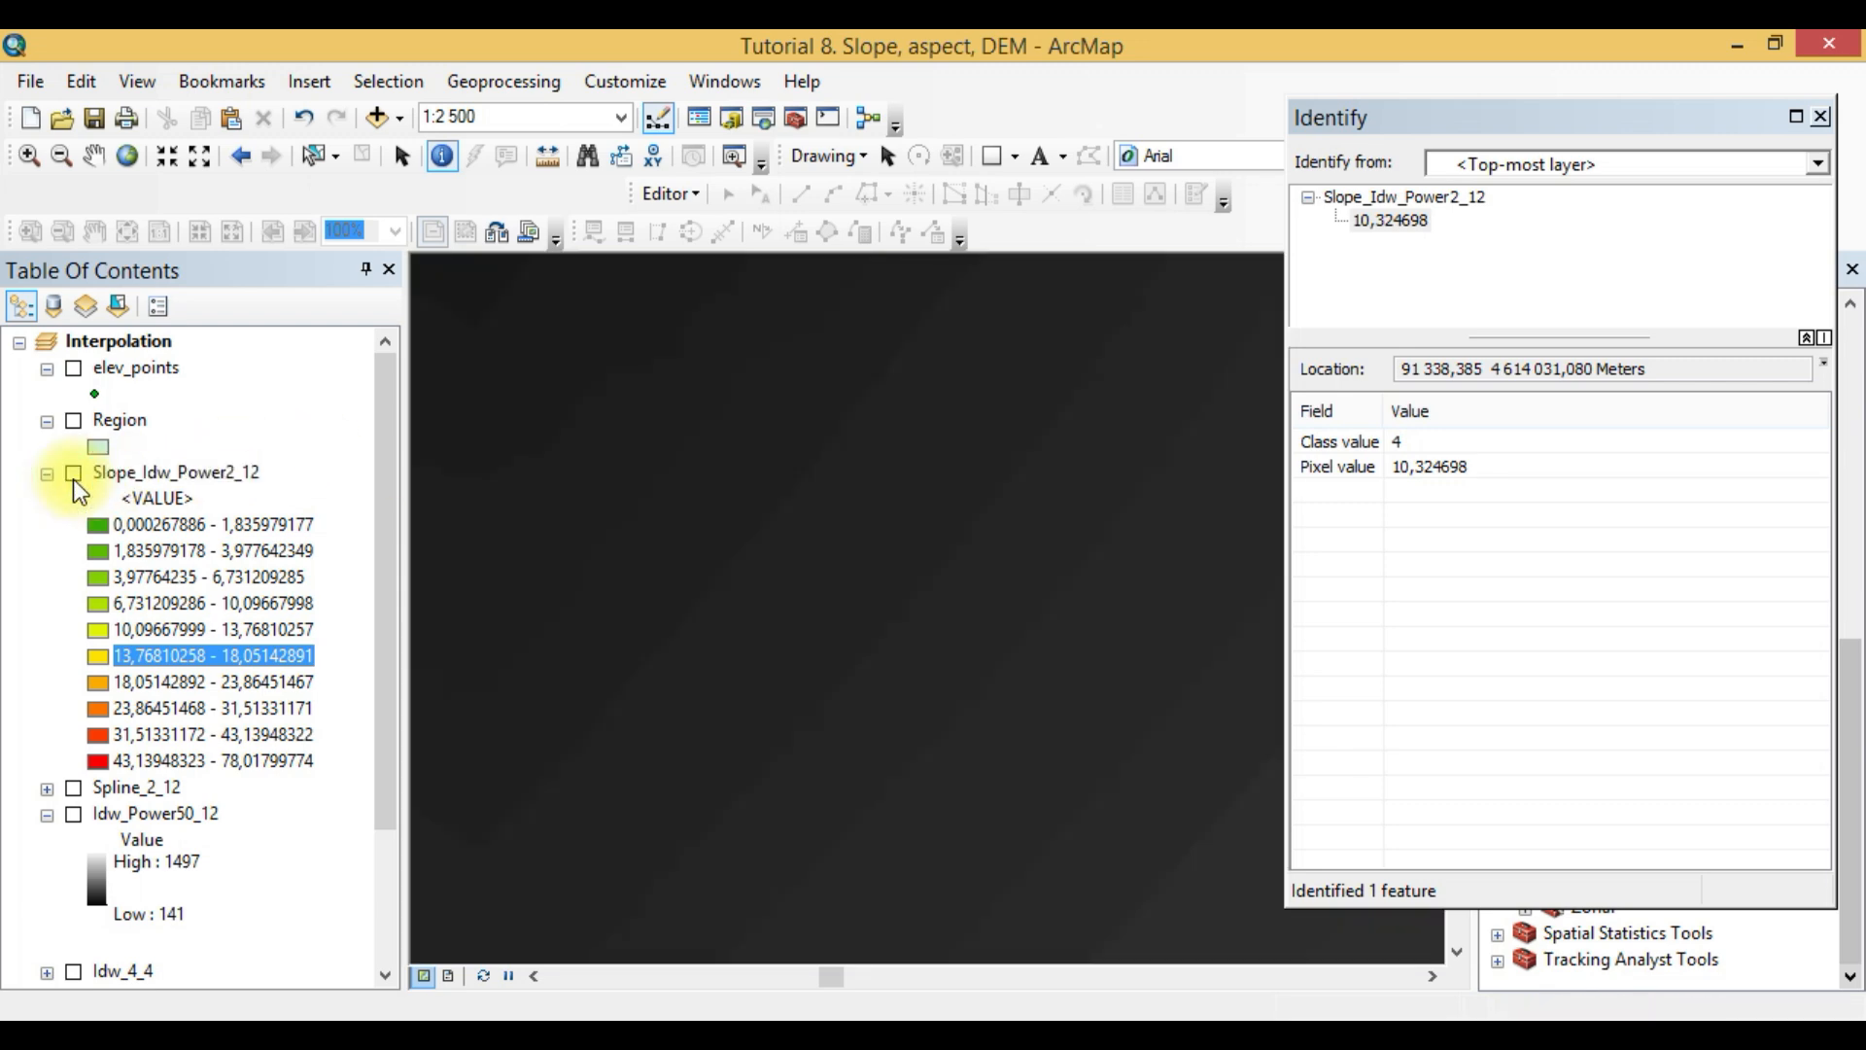
- Identify the elevation pixel values of neighbouring Idw_Power2_12 cells where the slope band bends
left_click(622, 424)
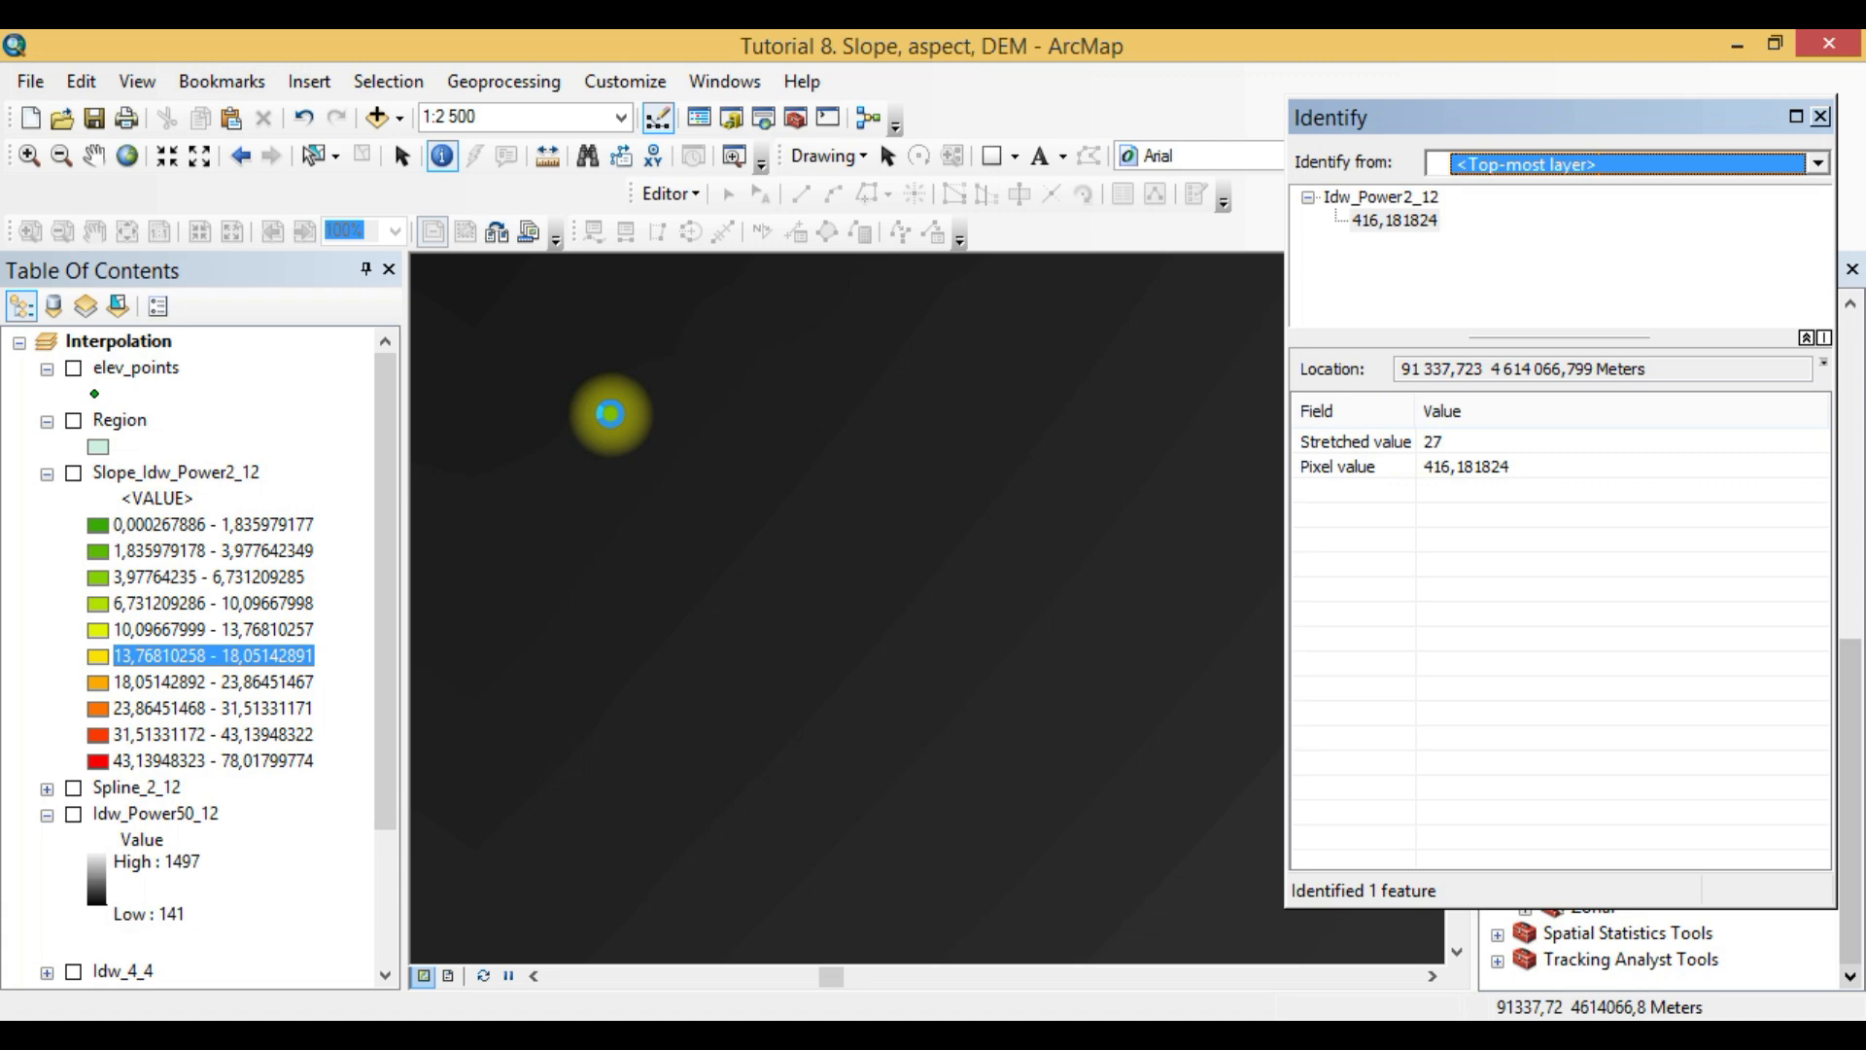
left_click(610, 487)
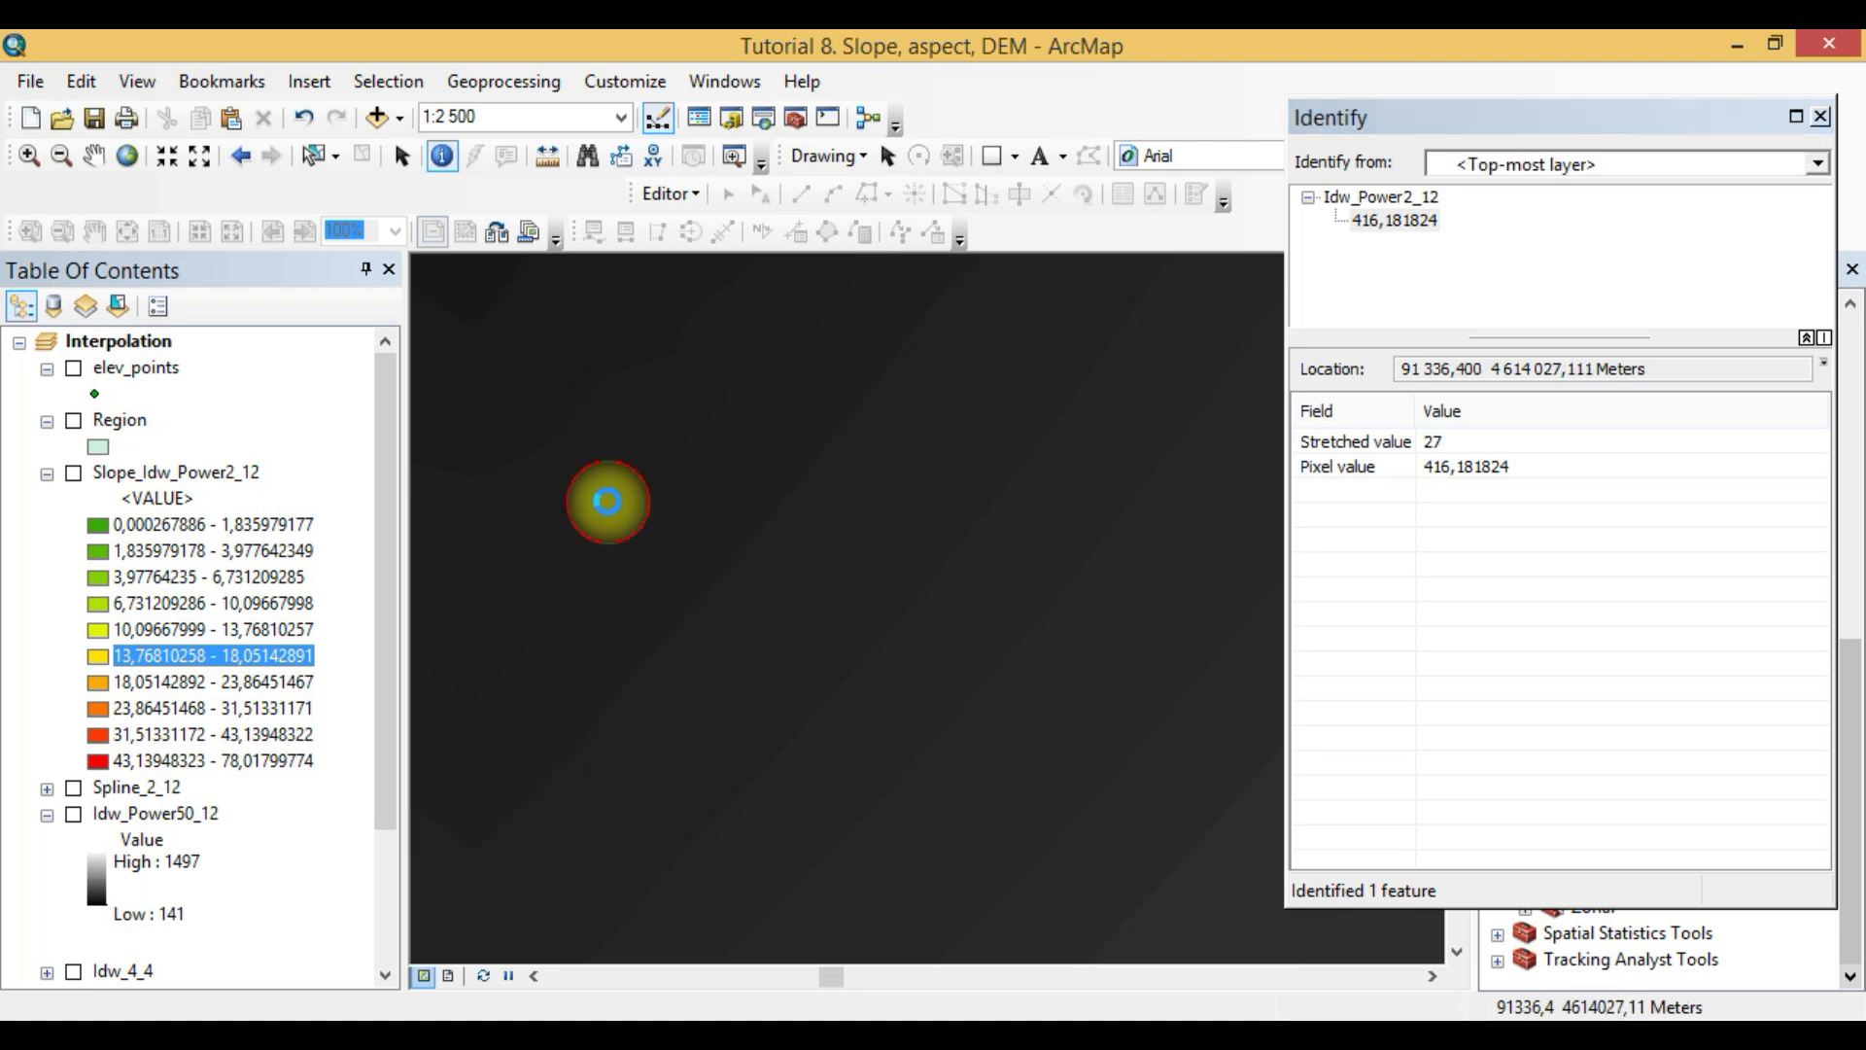
left_click(583, 417)
left_click(577, 374)
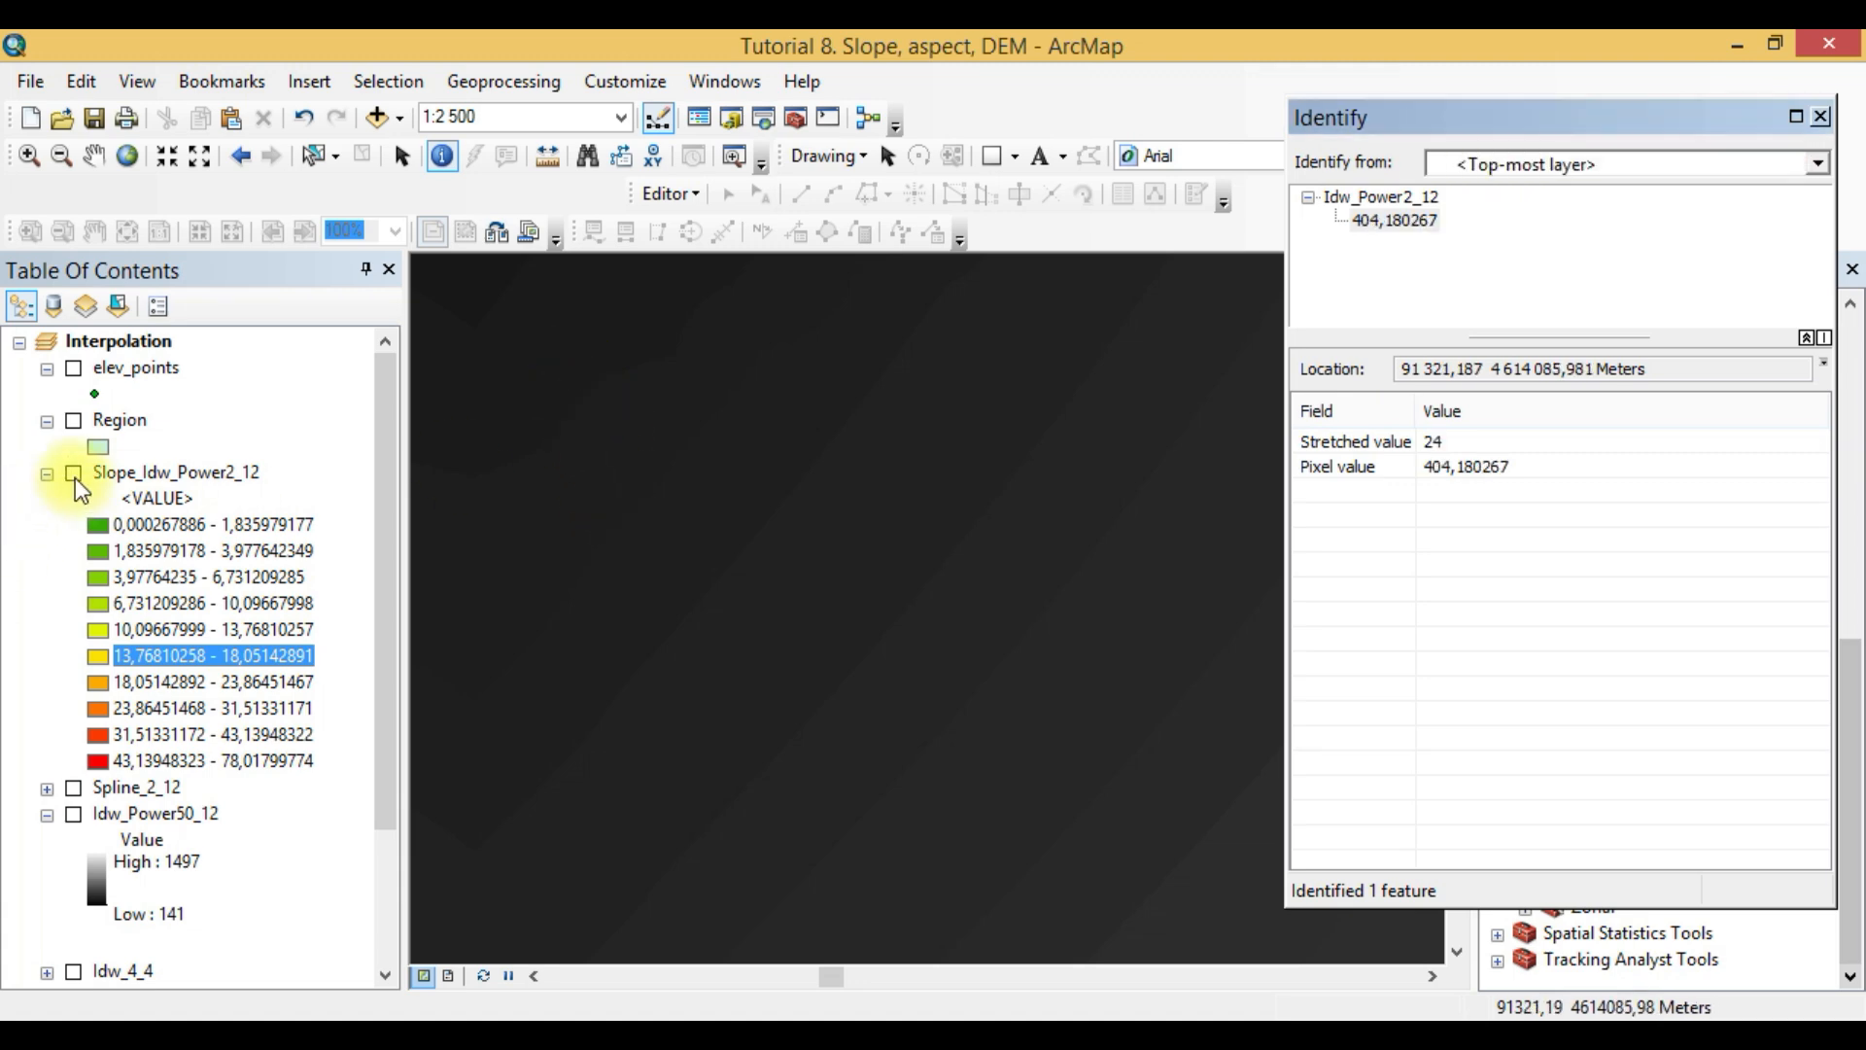
- Show the Slope_Idw_Power2_12 layer again and set Identify to query all visible layers
left_click(74, 474)
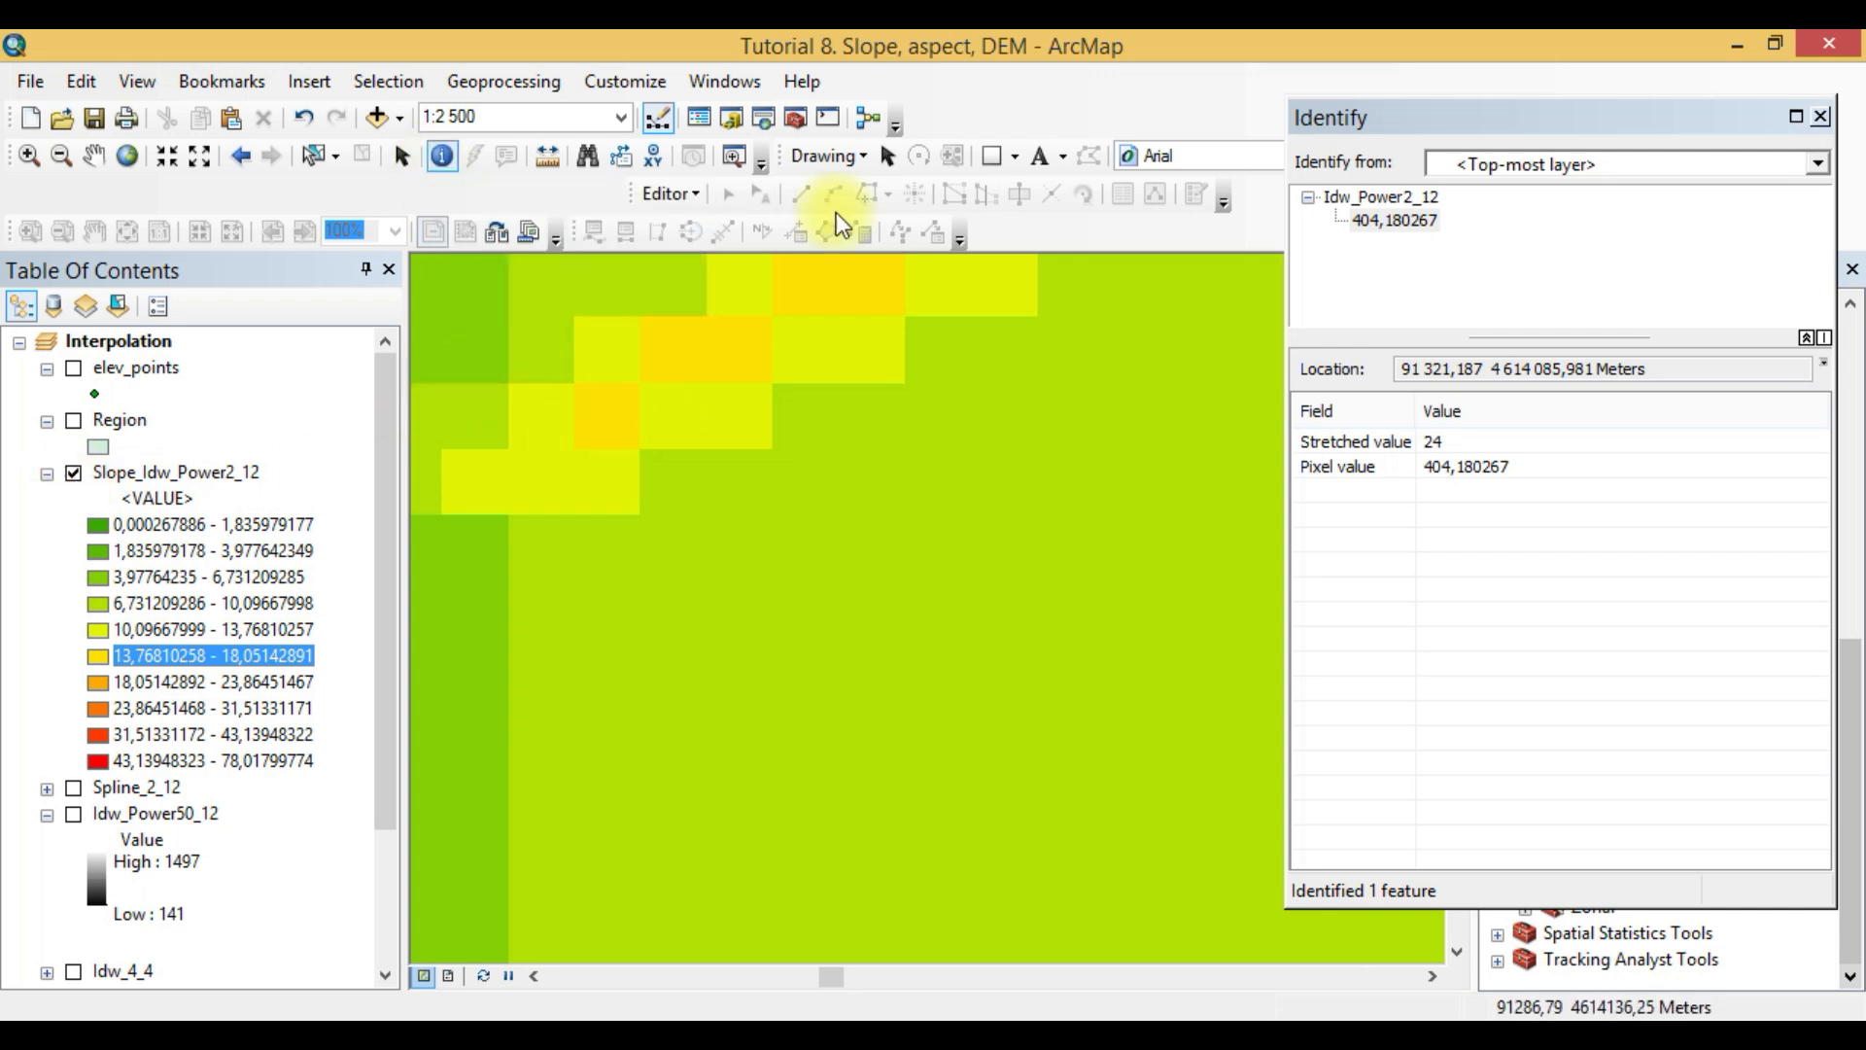
left_click(1814, 168)
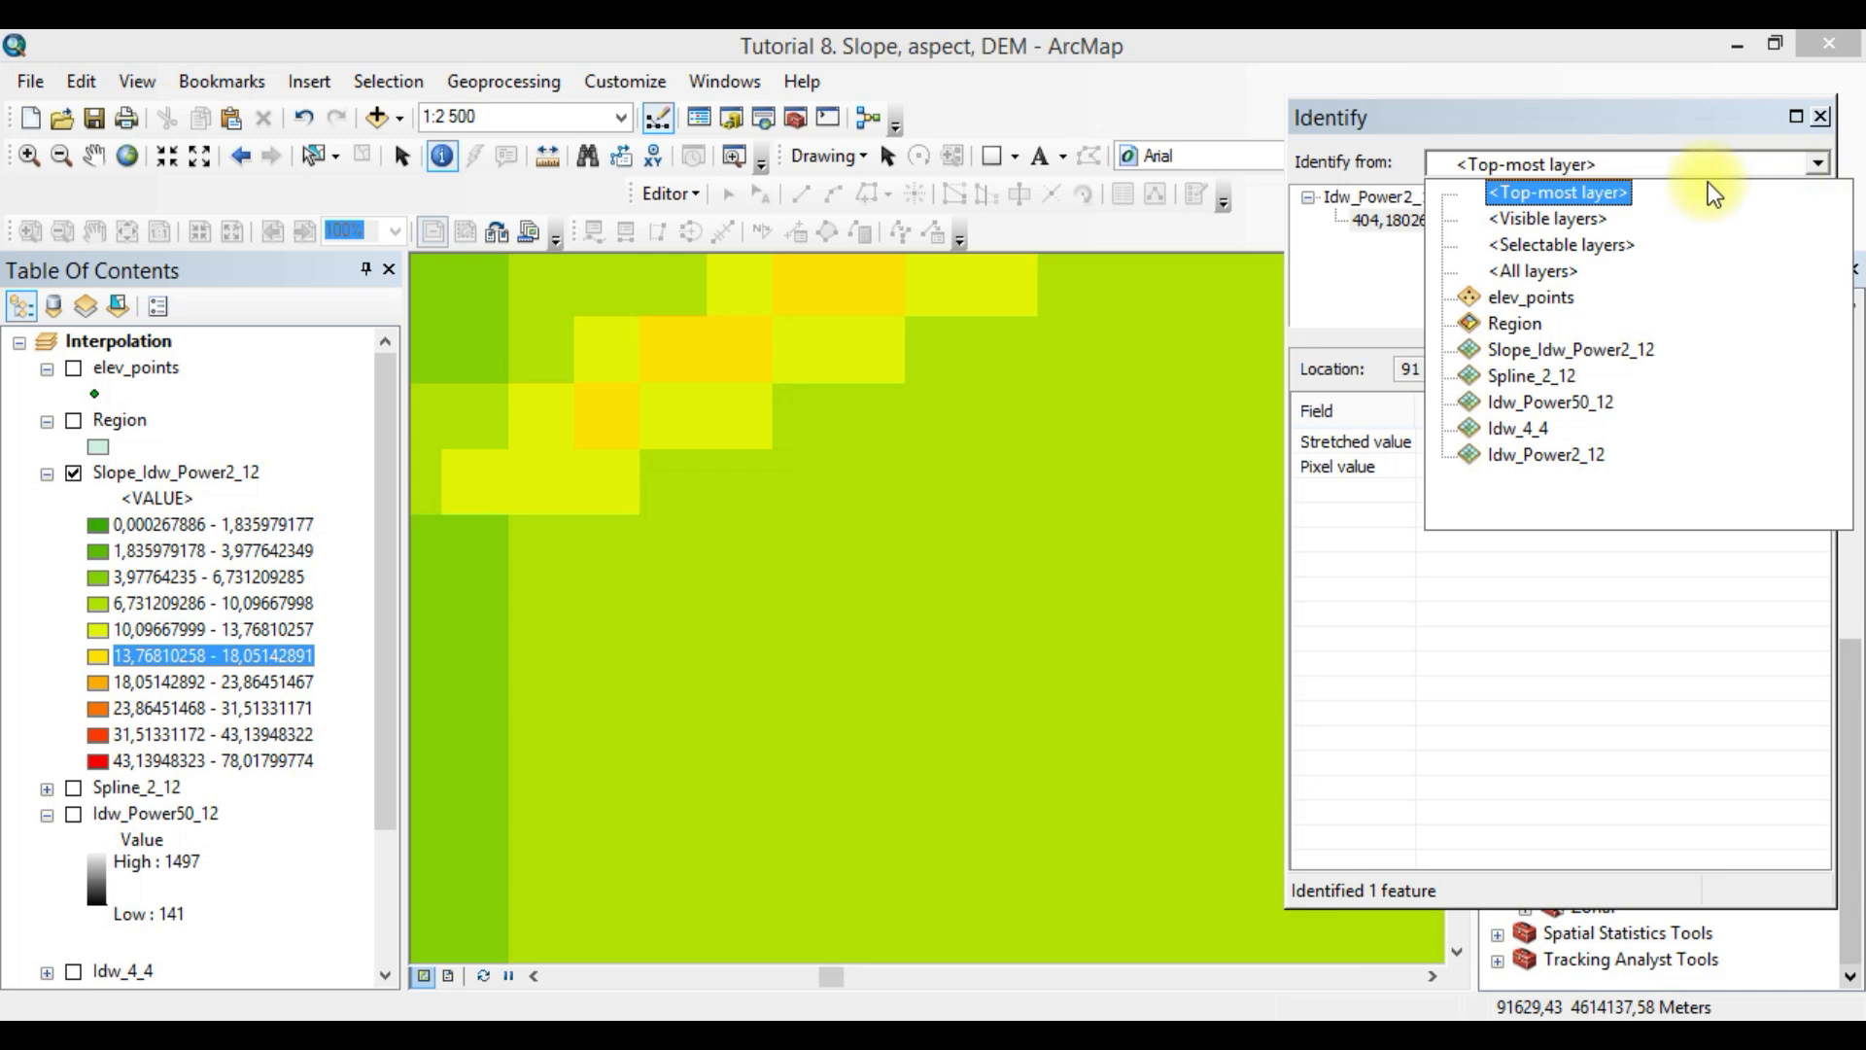
left_click(1572, 231)
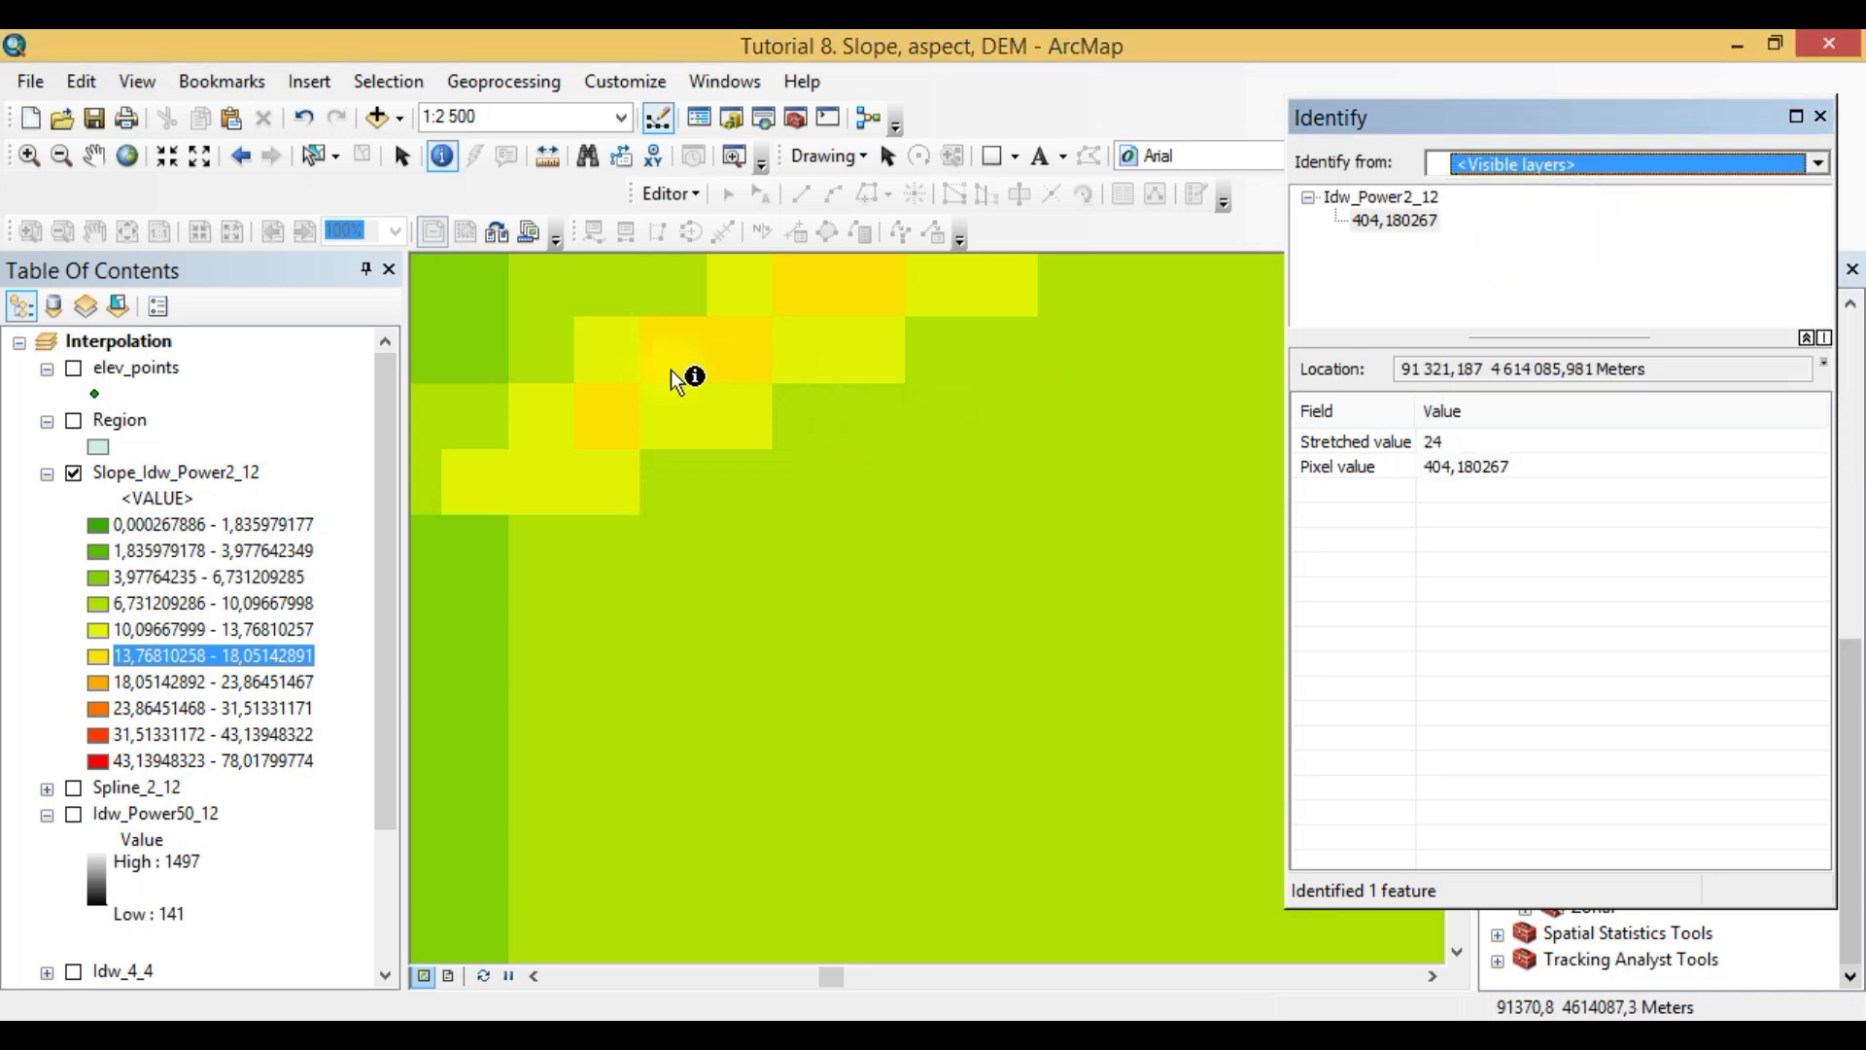
left_click_drag(389, 610, 408, 545)
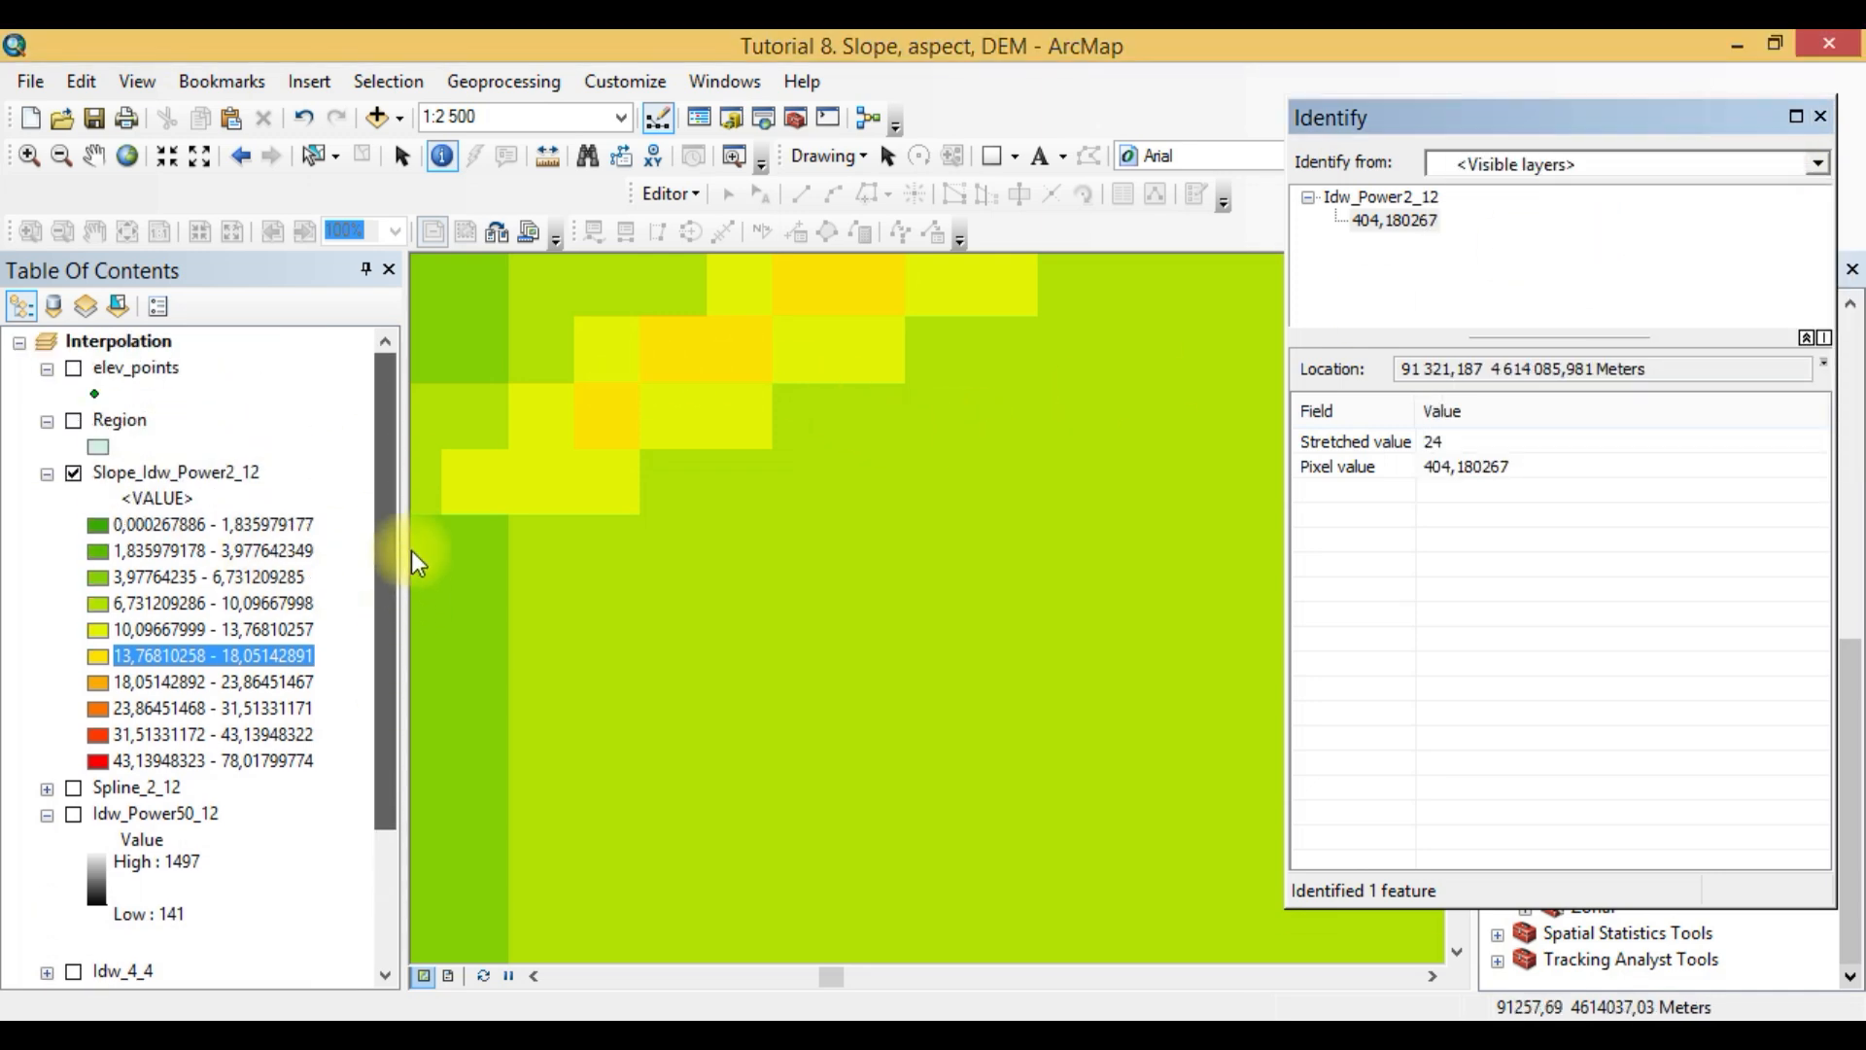
- Identify both slope and elevation values for the lowest golden-yellow cell of the band and the yellow cell directly below it
left_click(619, 421)
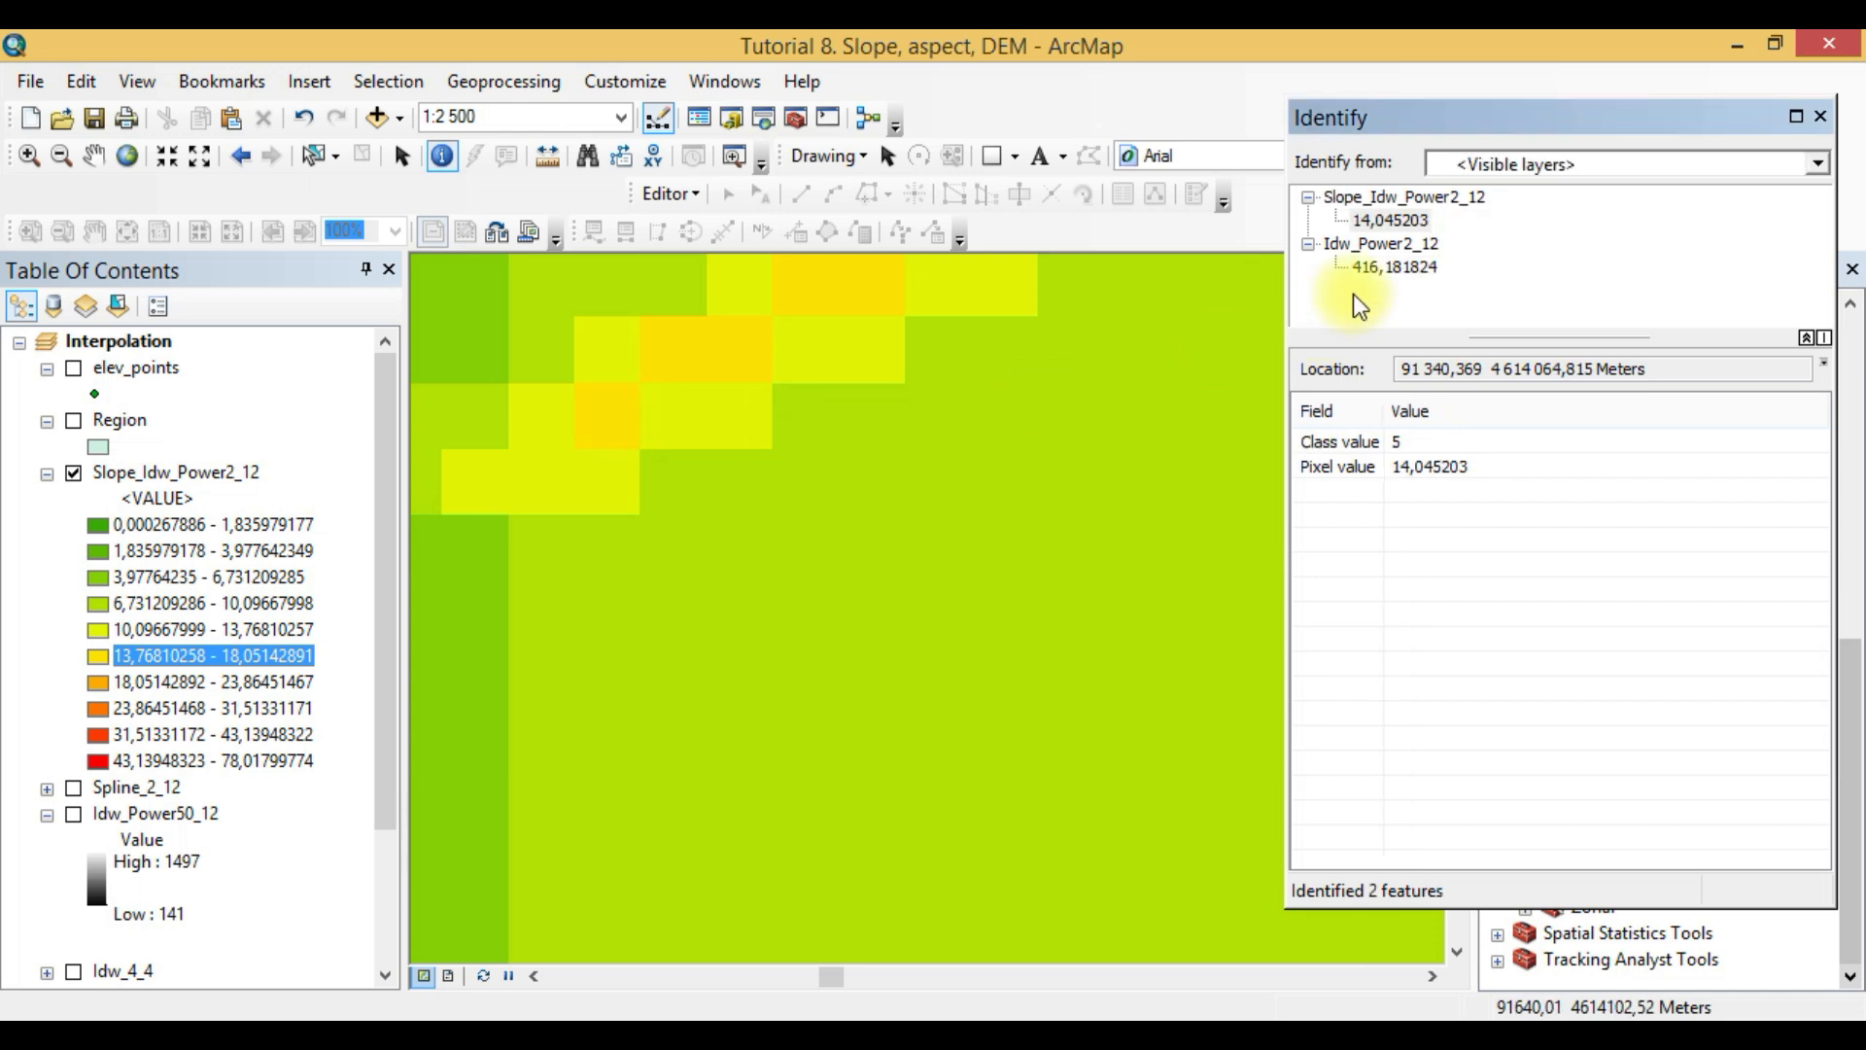
left_click(606, 423)
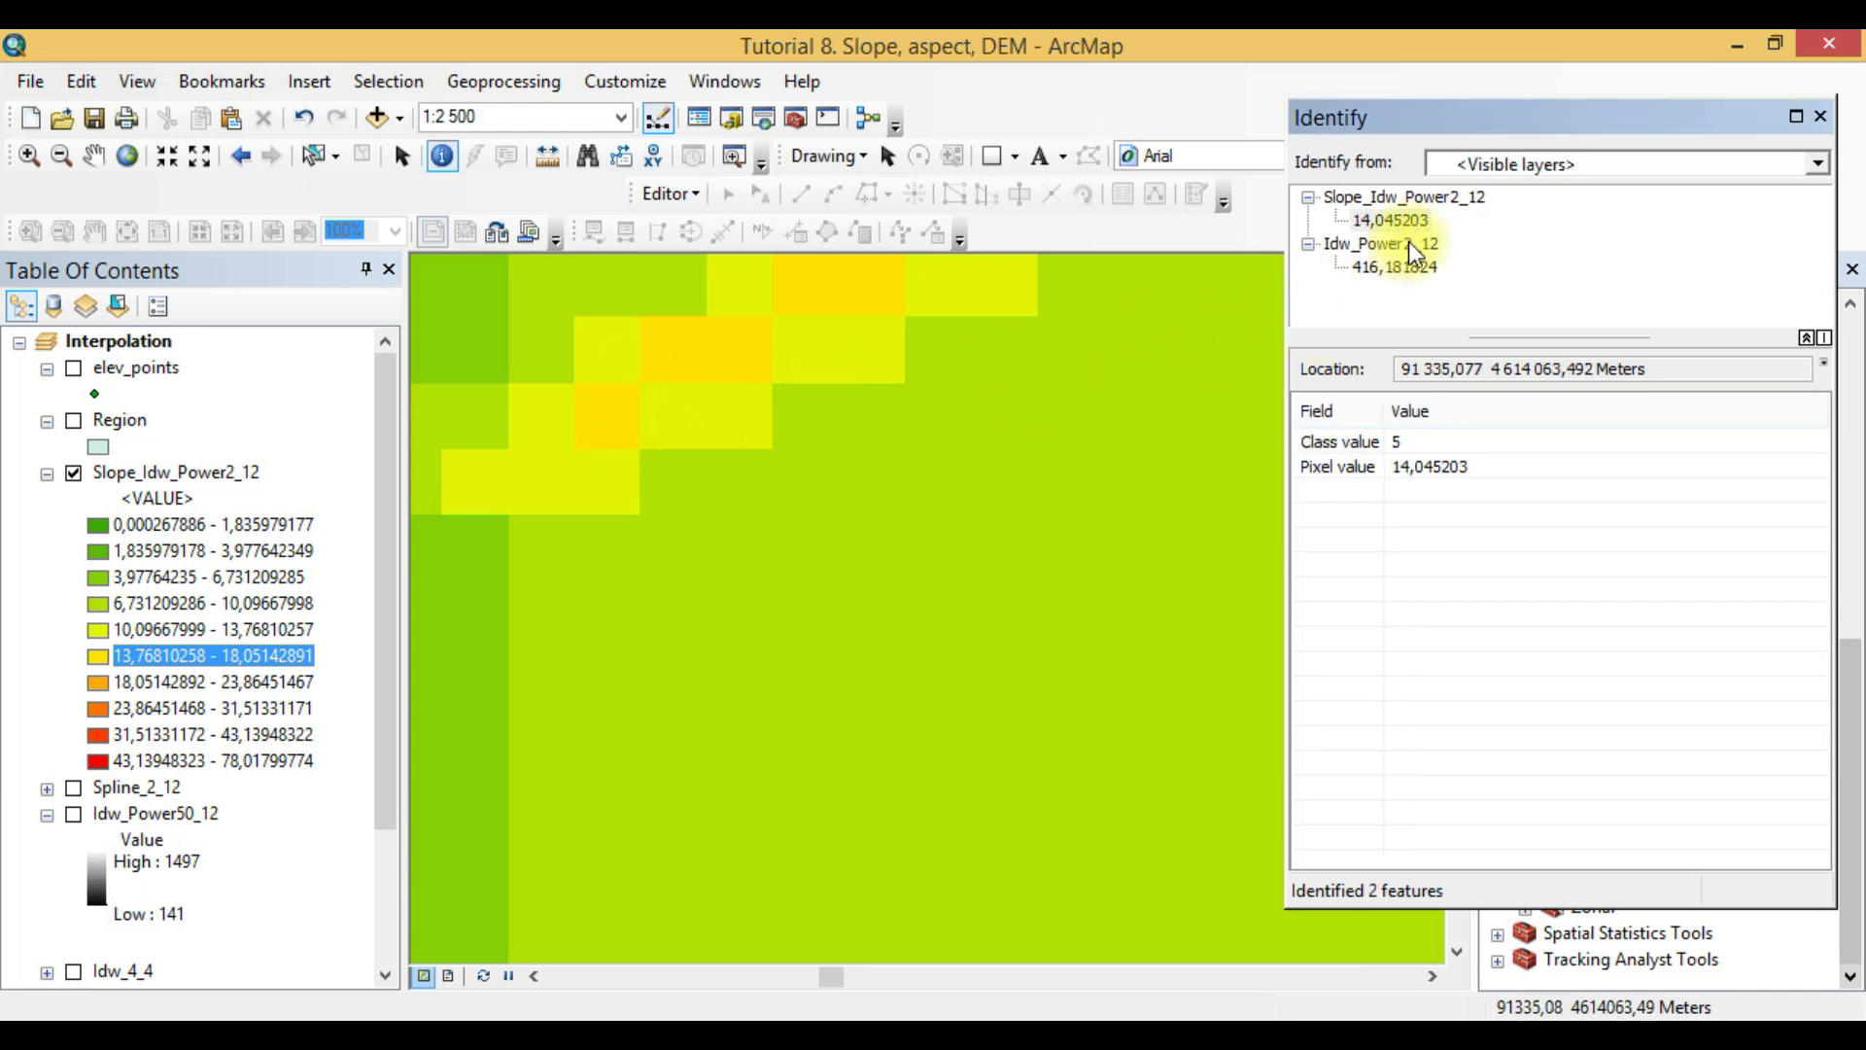
left_click(1389, 273)
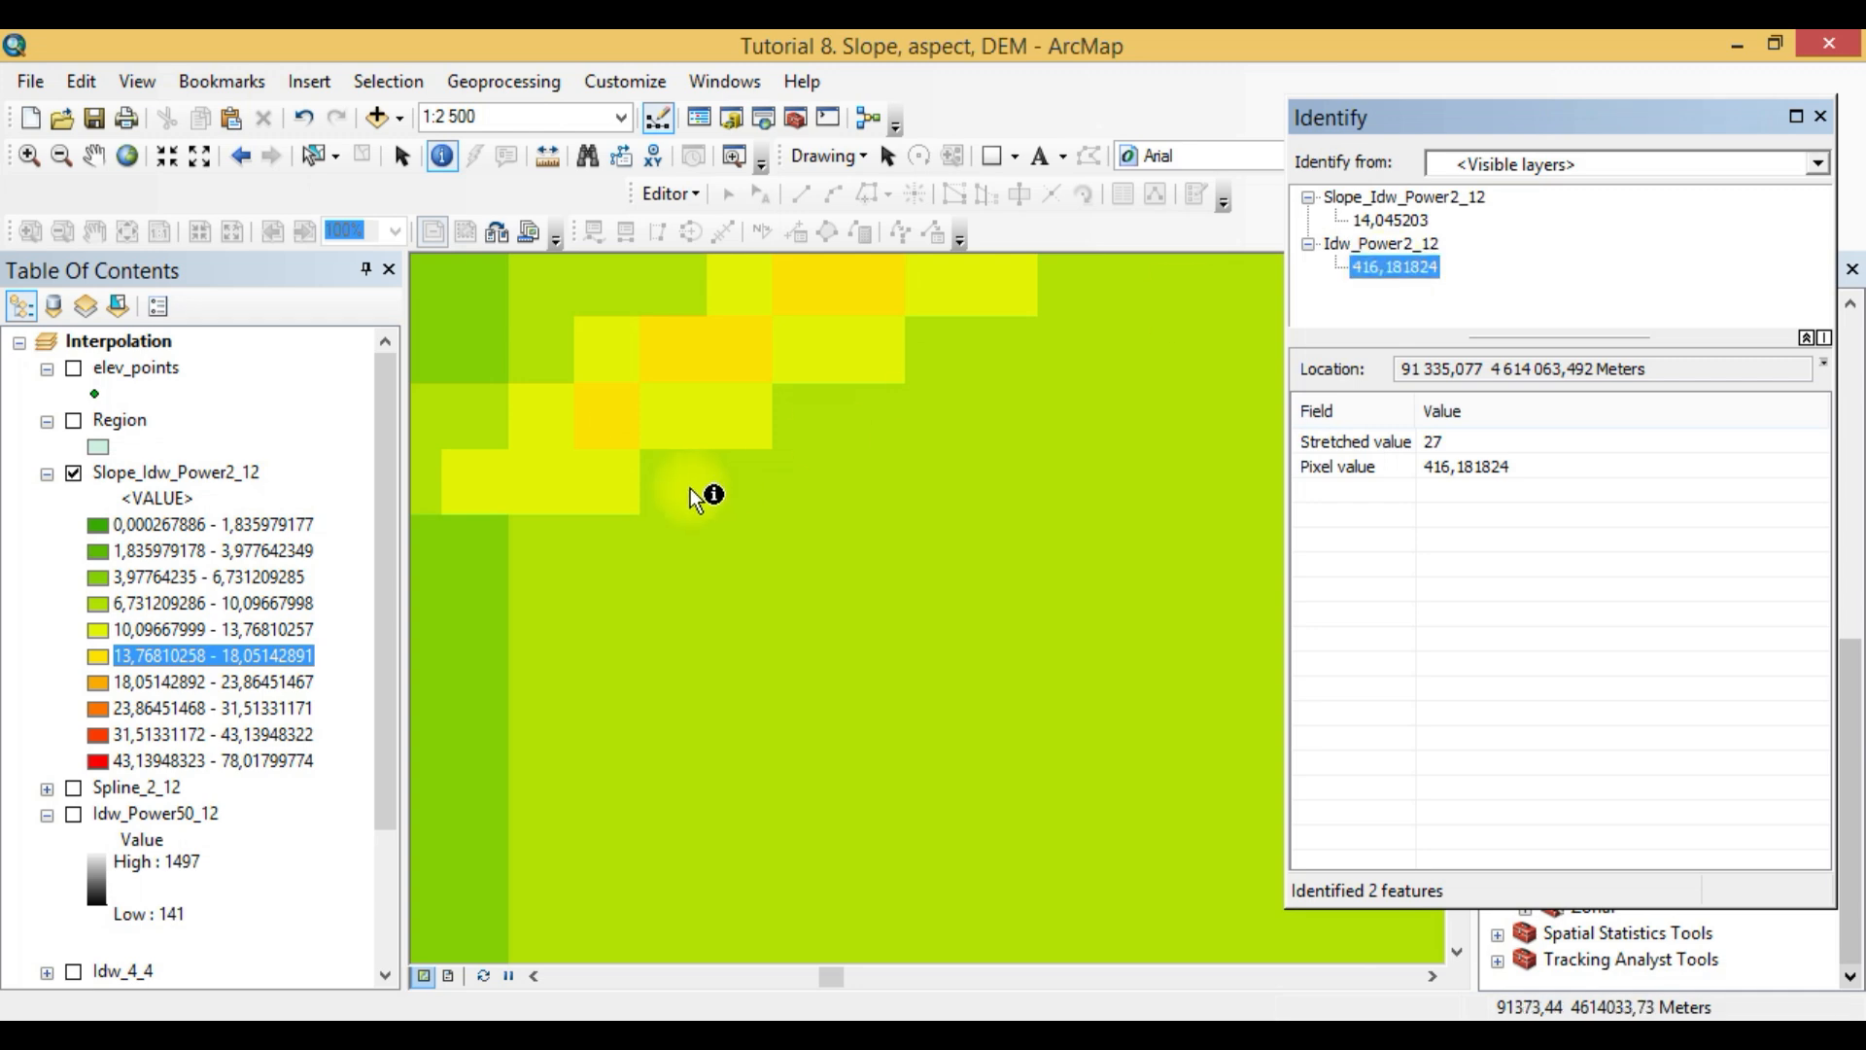
left_click(595, 481)
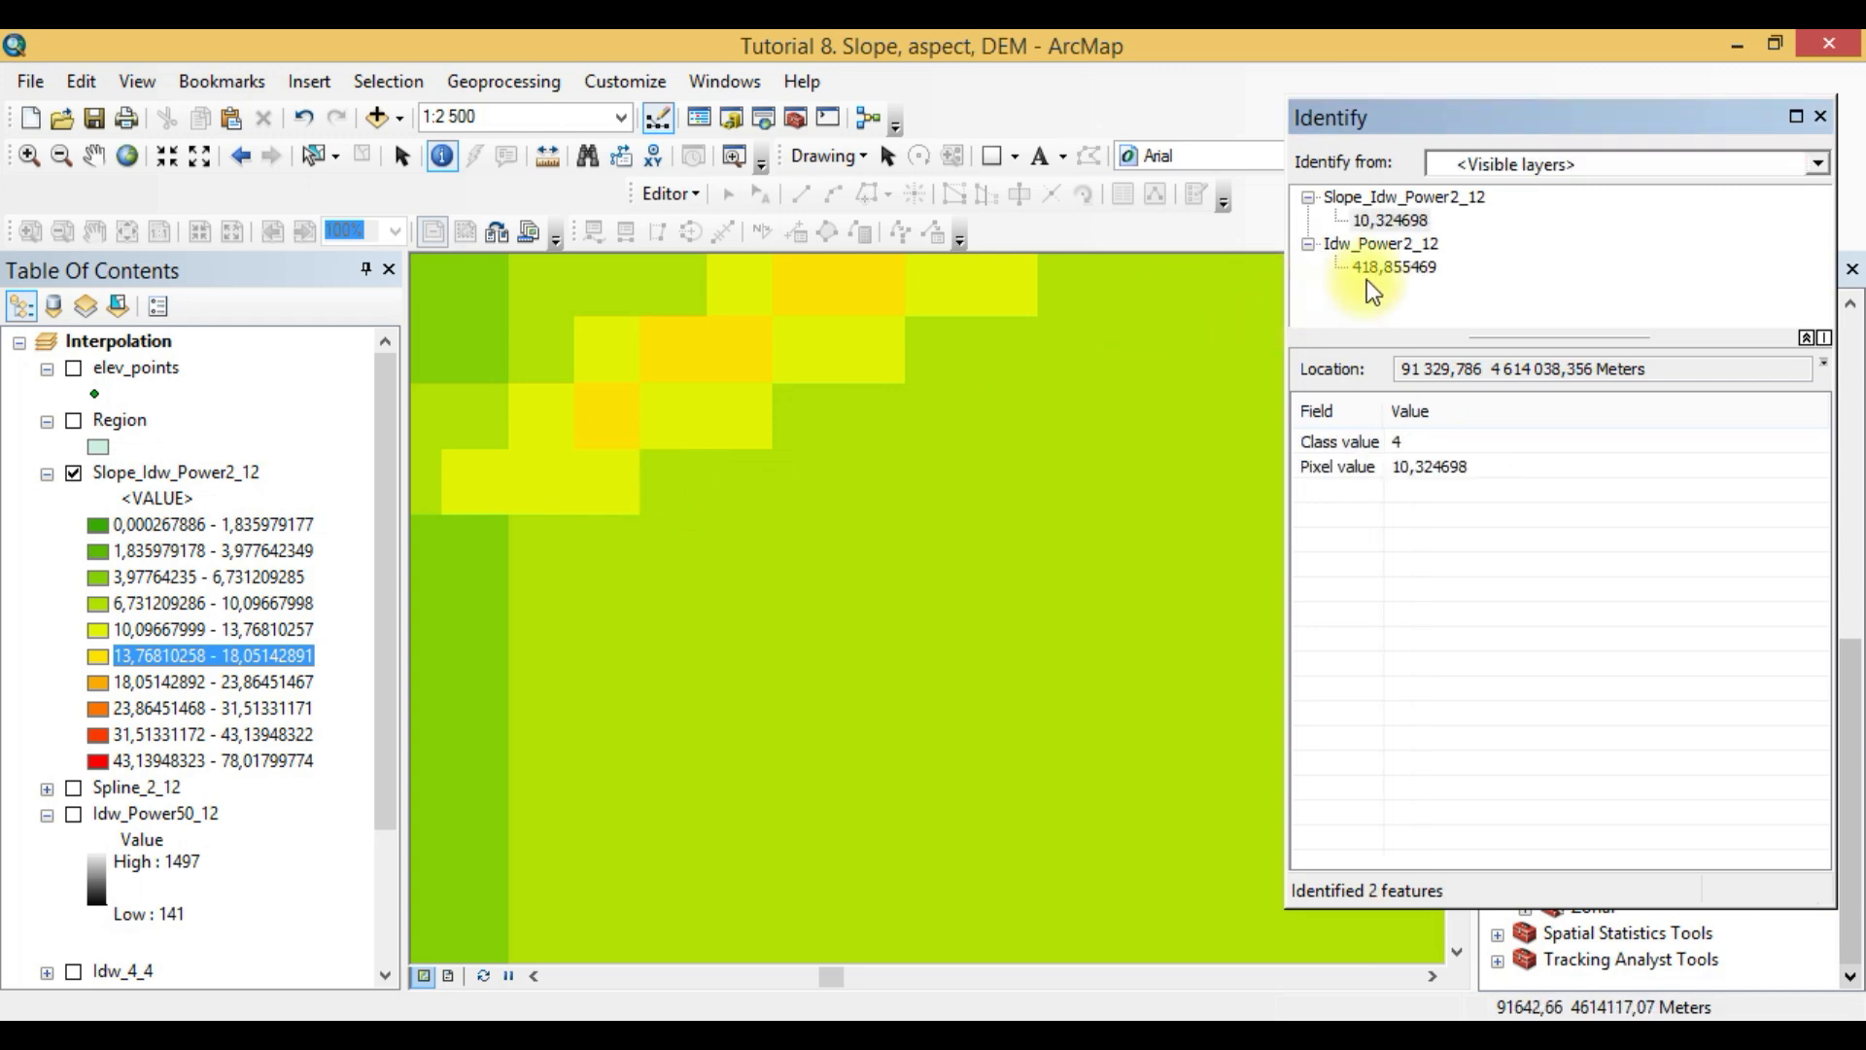
left_click(1417, 271)
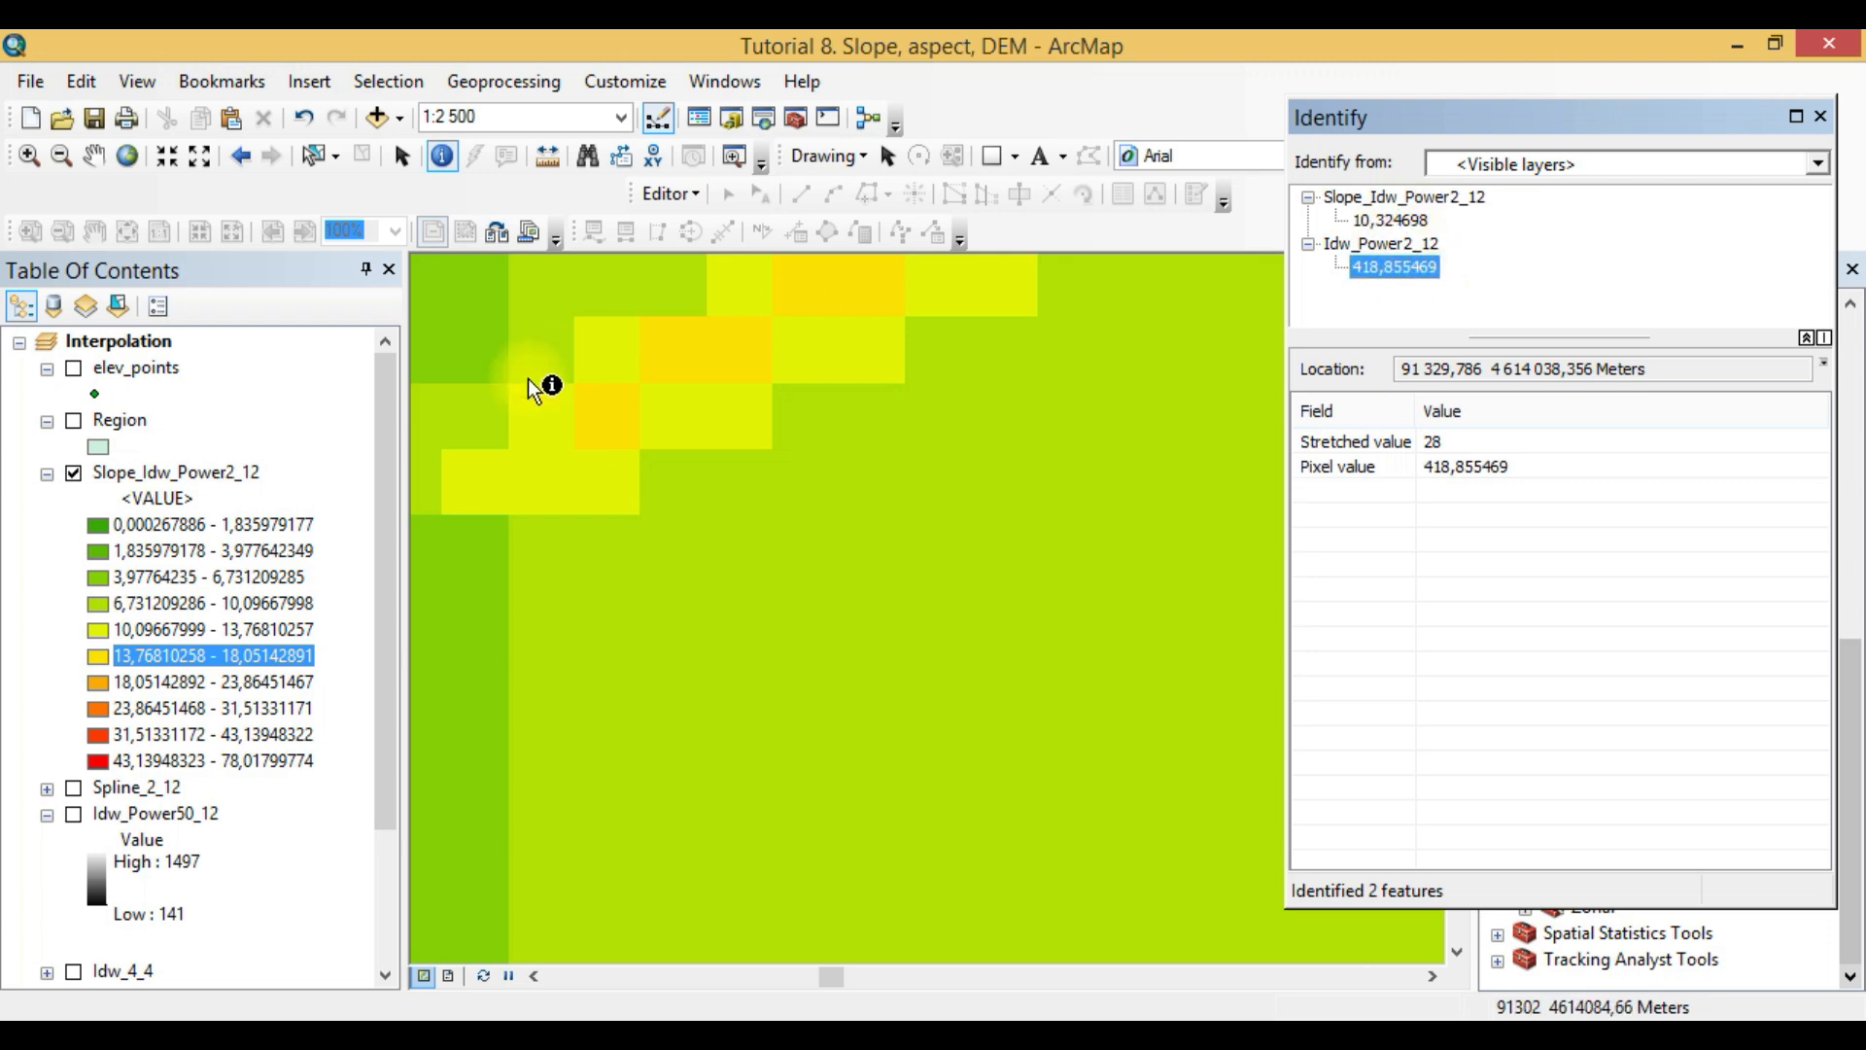
- Compare the slope and elevation of the golden cell and the yellow cell below it again, and identify the adjacent light green cells
left_click(620, 428)
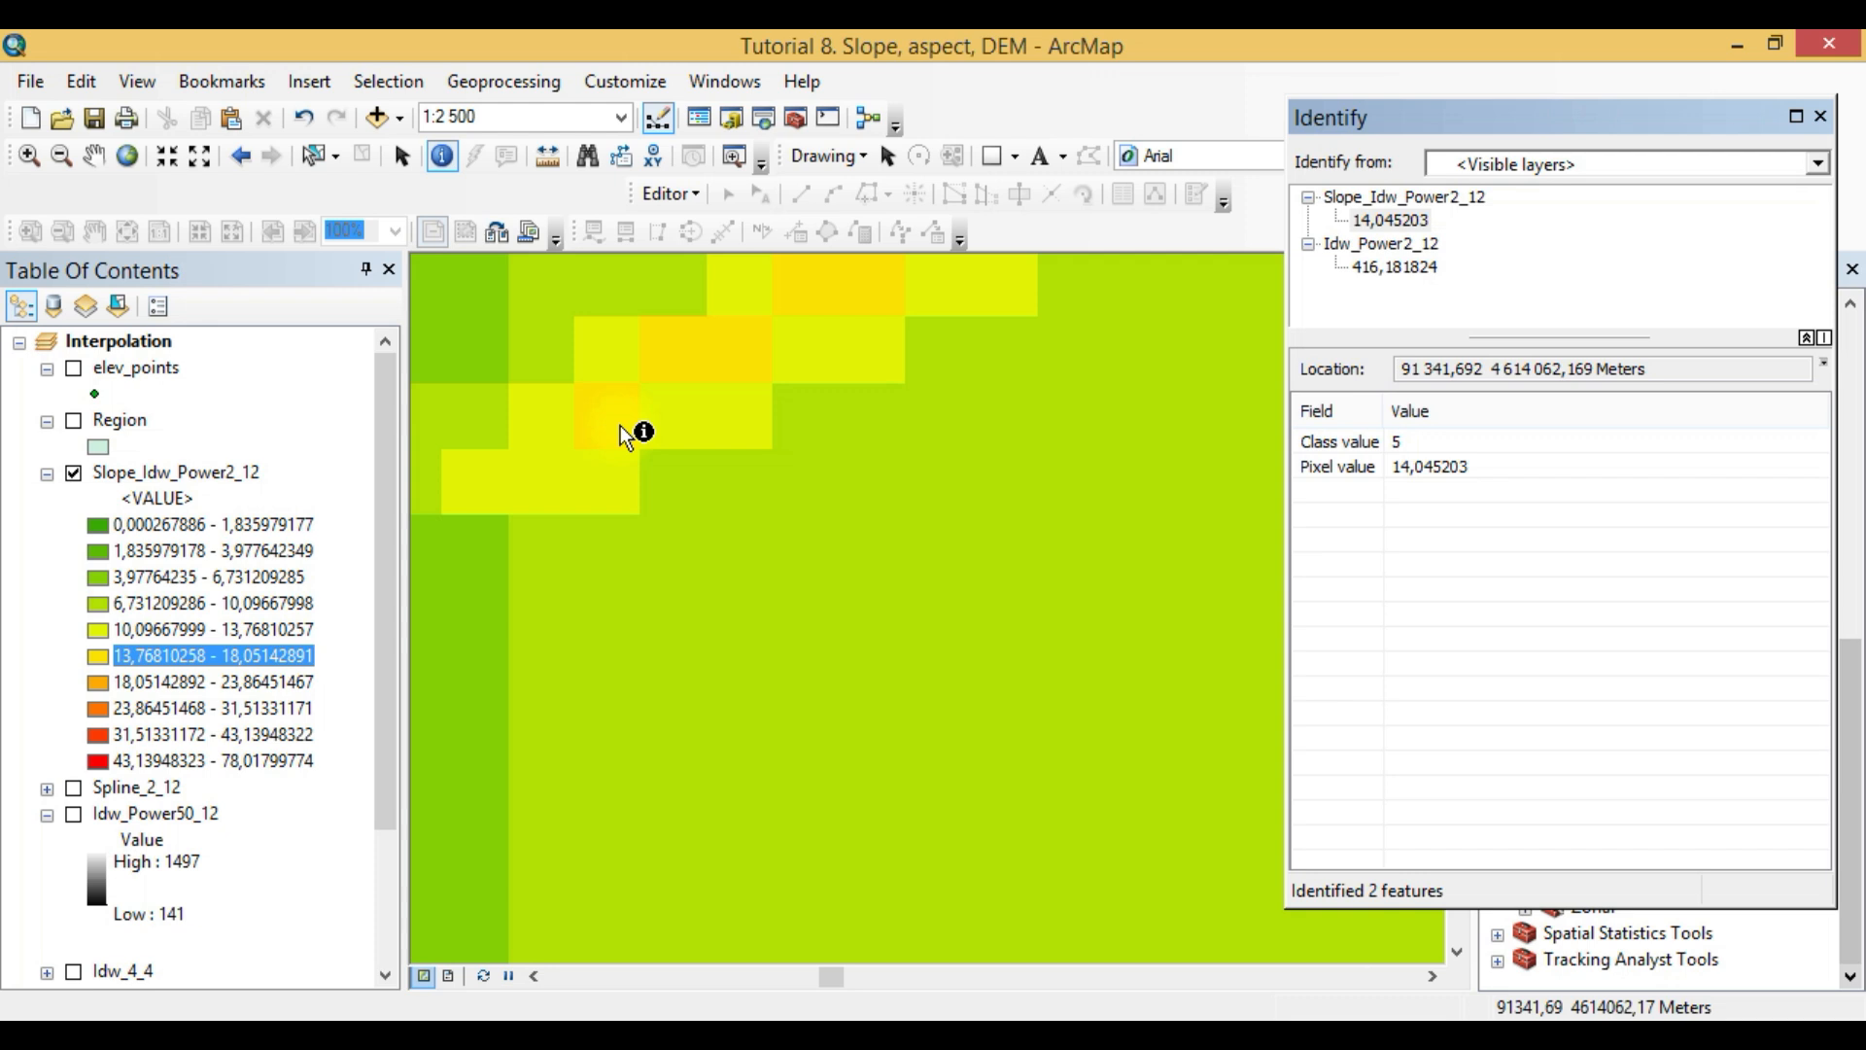
left_click(614, 496)
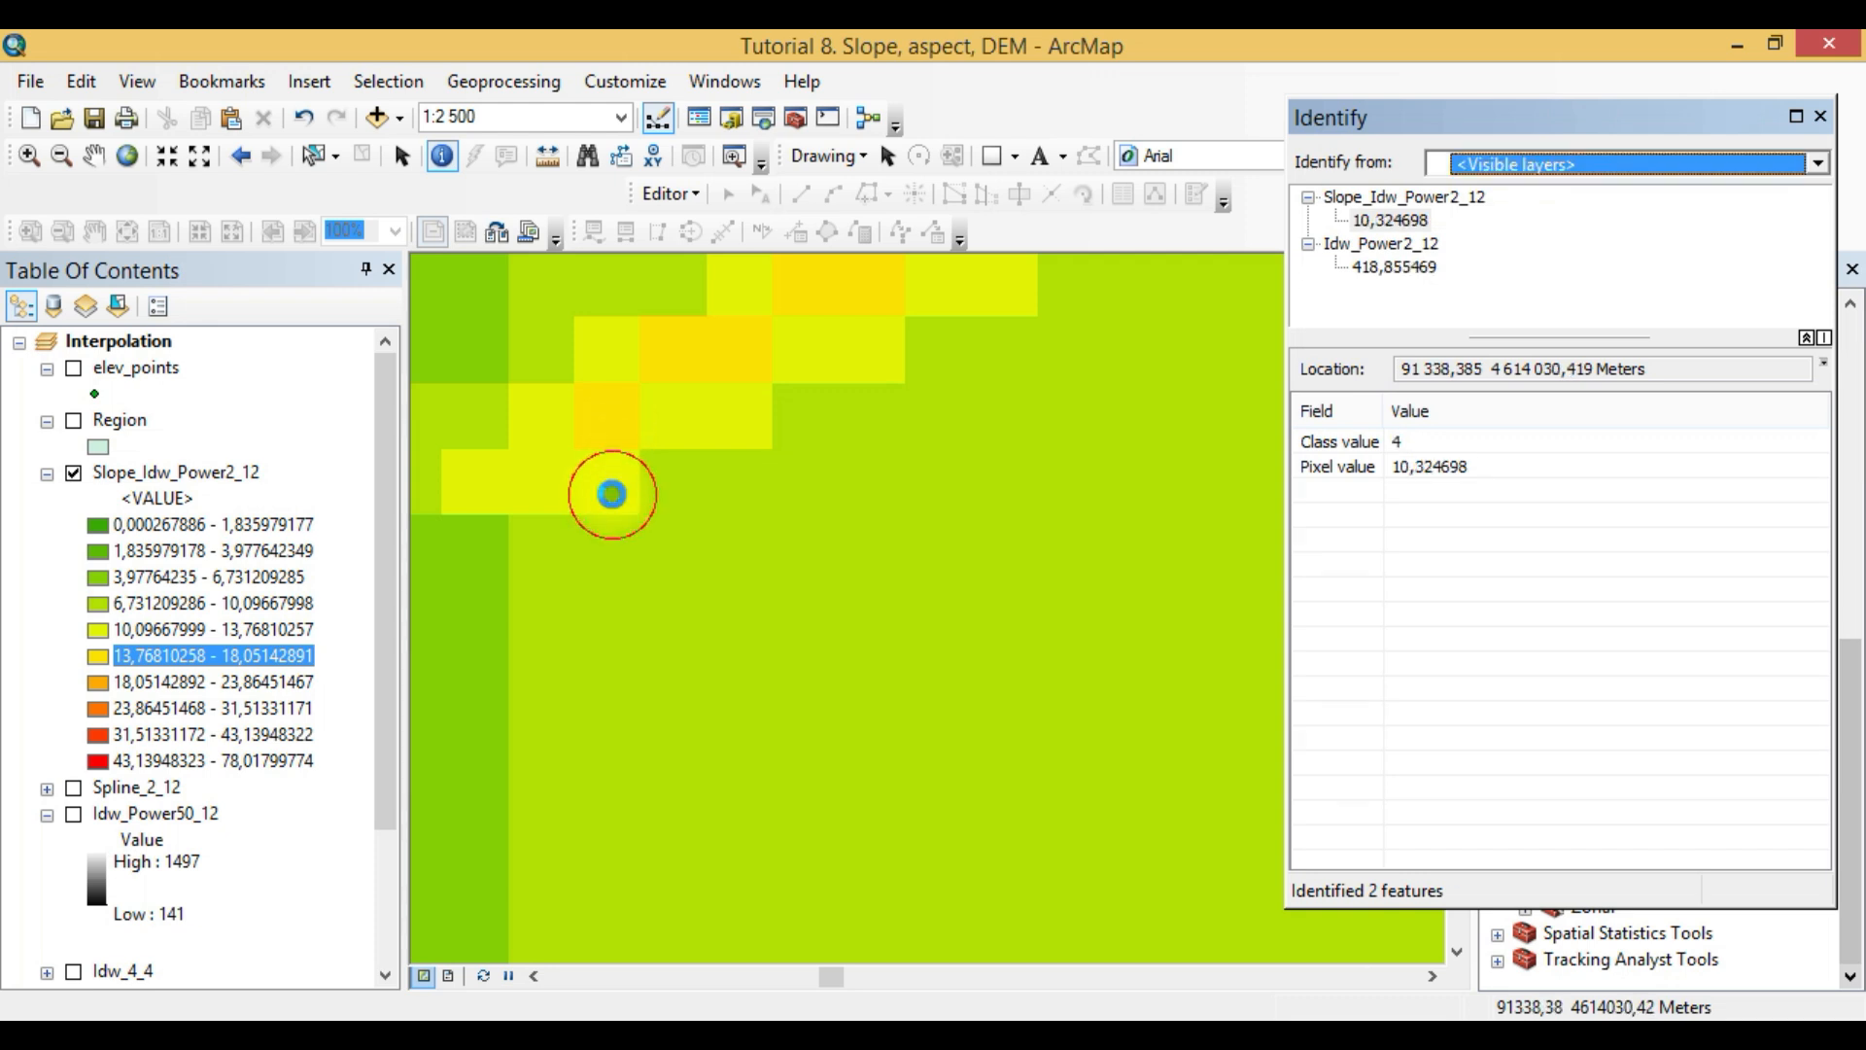
left_click(616, 419)
left_click(615, 494)
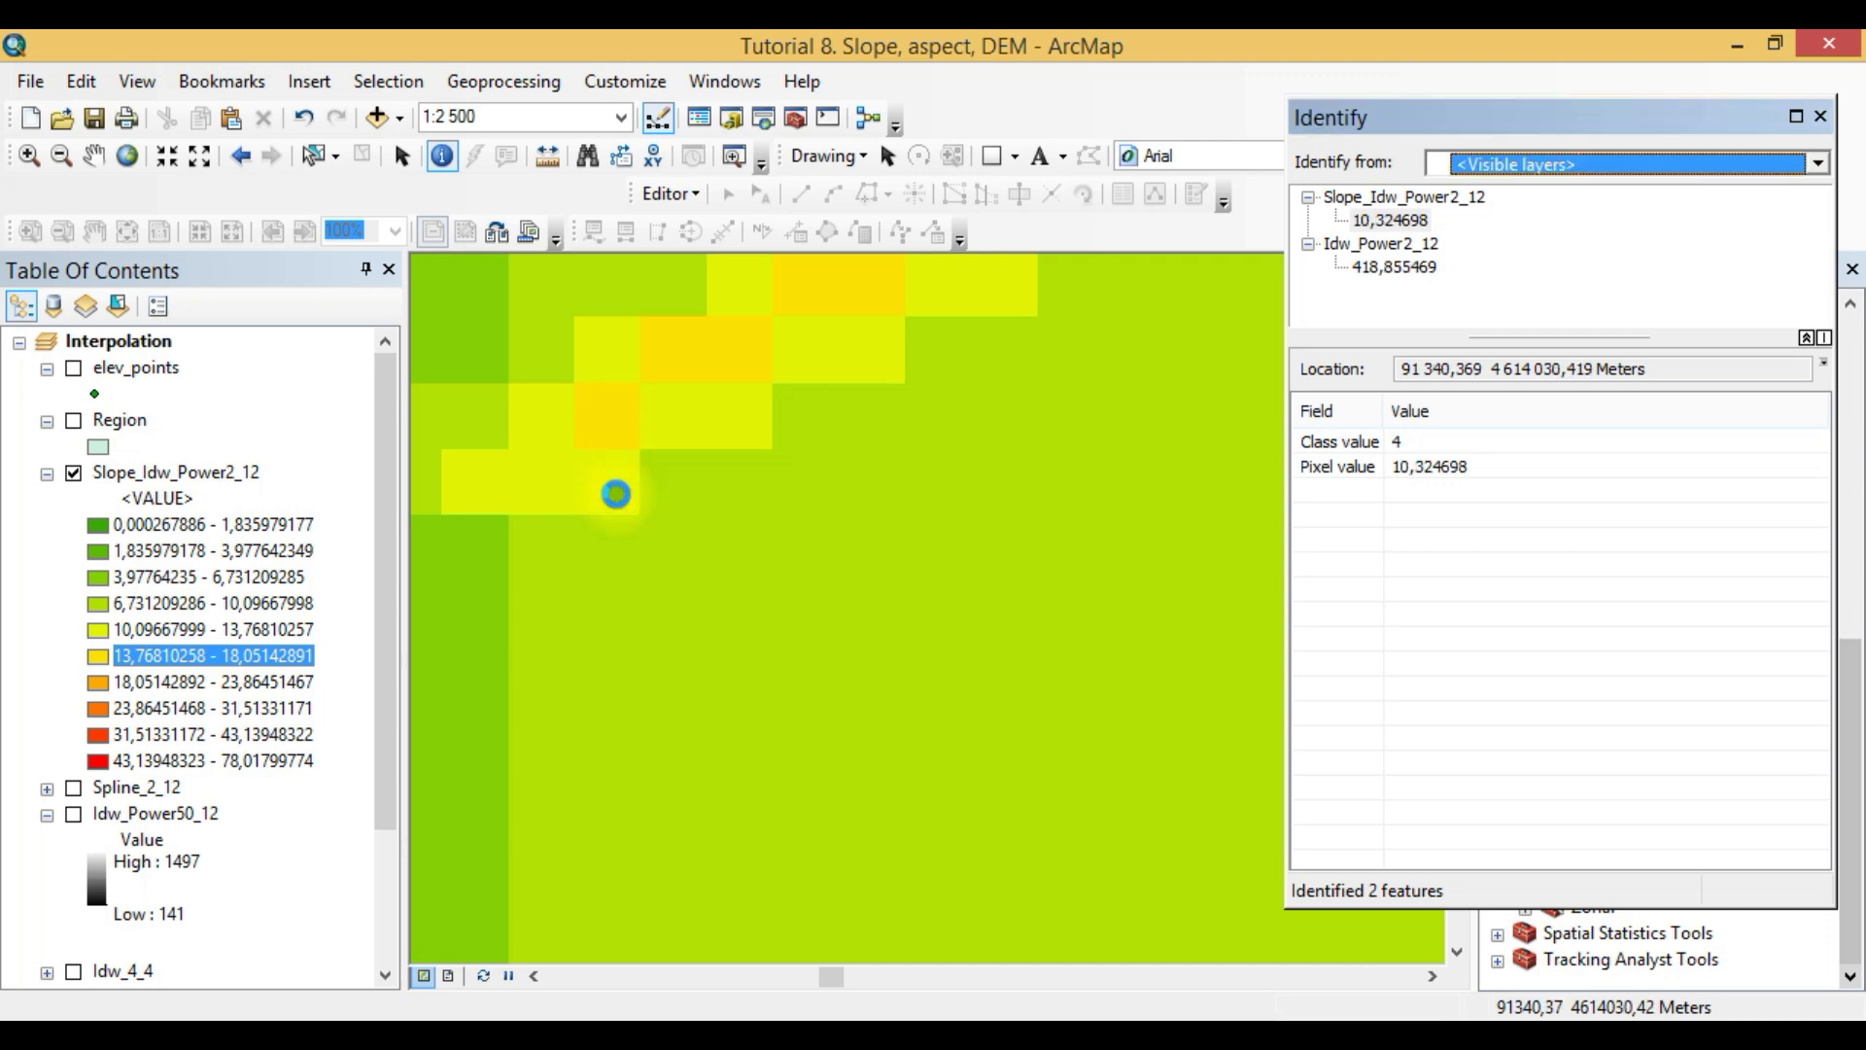
left_click(616, 428)
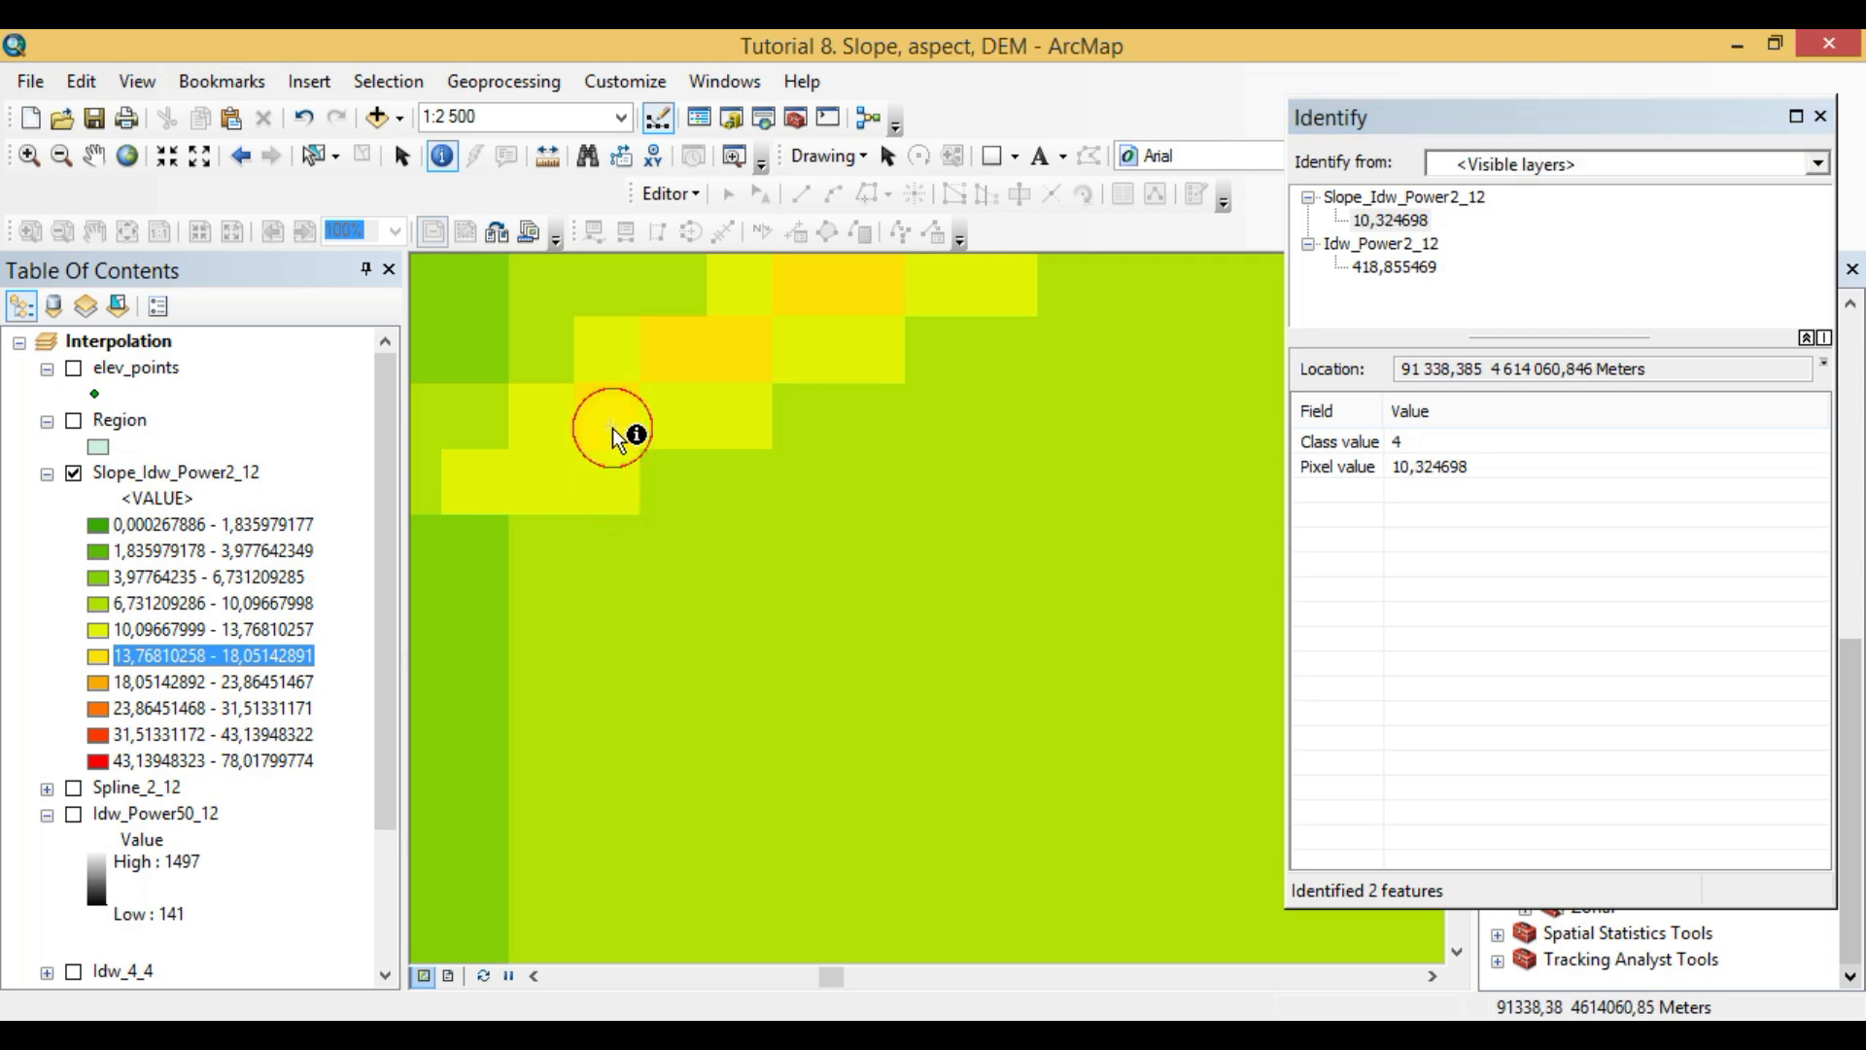
left_click(686, 497)
left_click(729, 492)
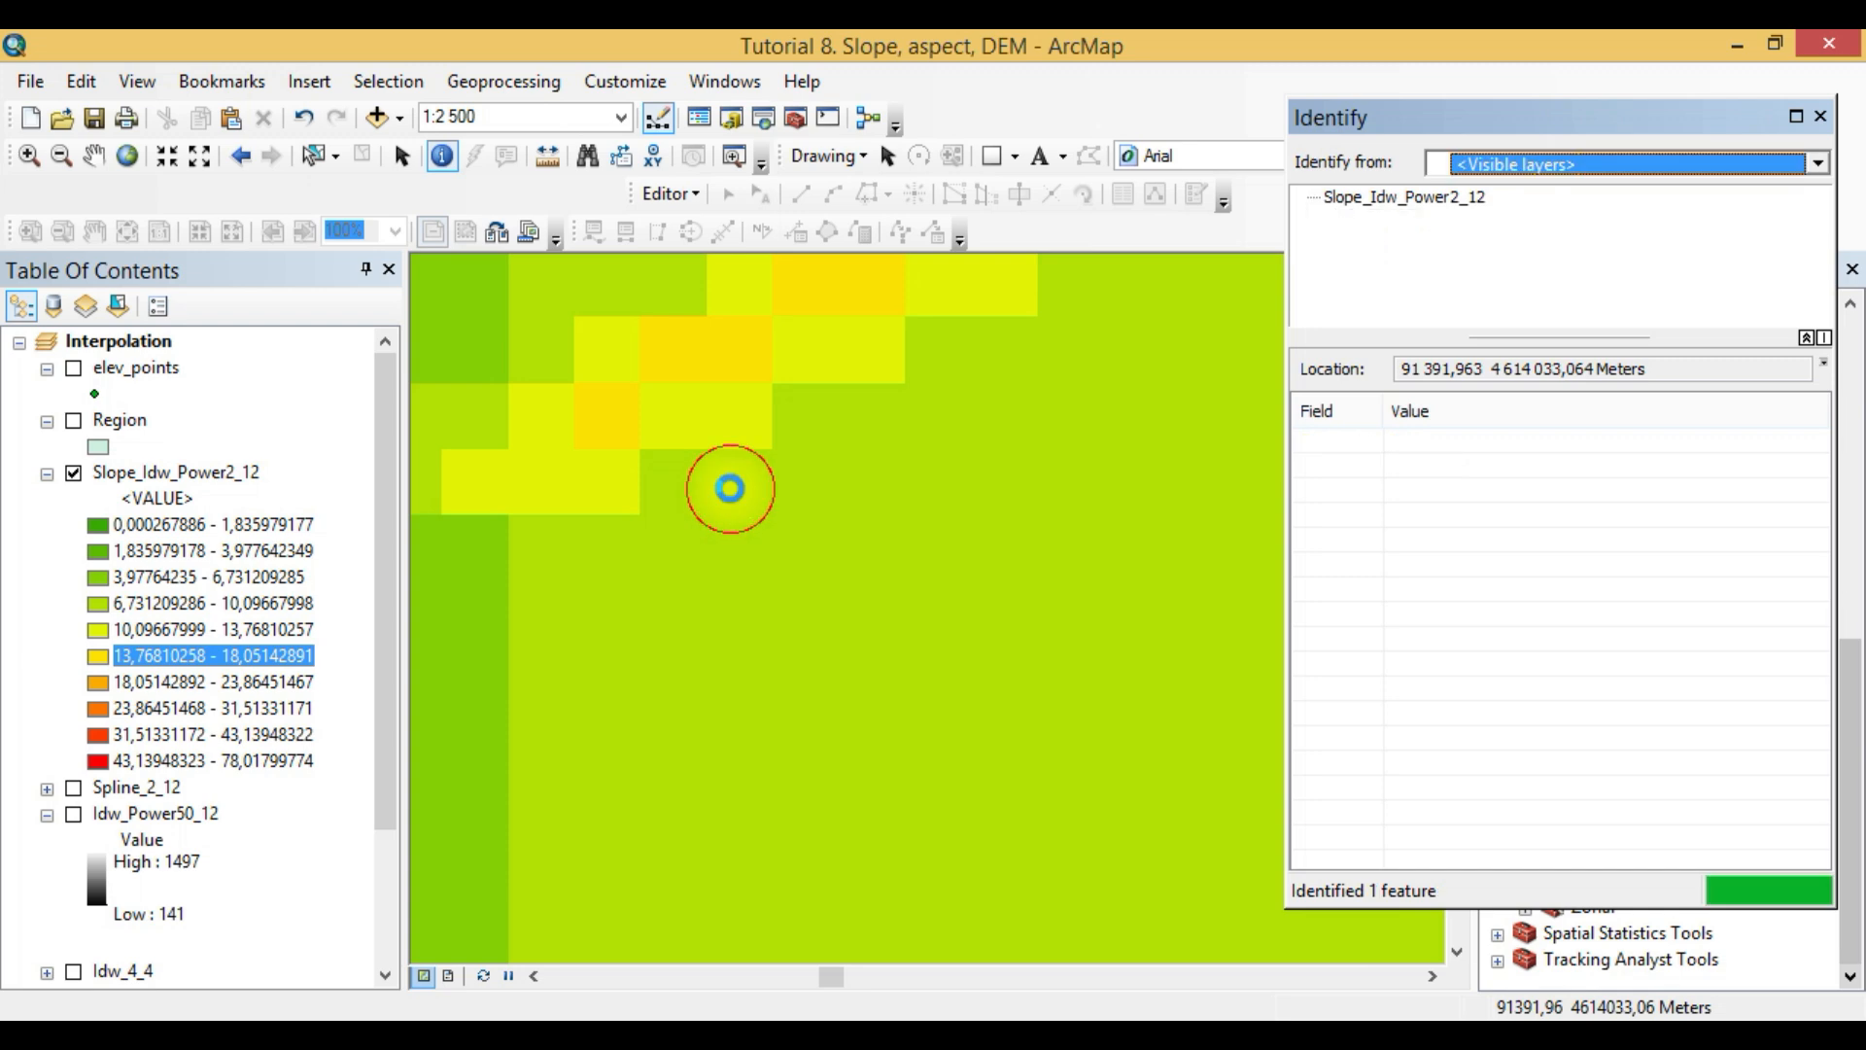
- Close the Identify results, examine the slope raster across the wider region at 1:300 000, and collapse the Surface toolset
scroll(677, 683, "down", 4)
scroll(677, 683, "down", 3)
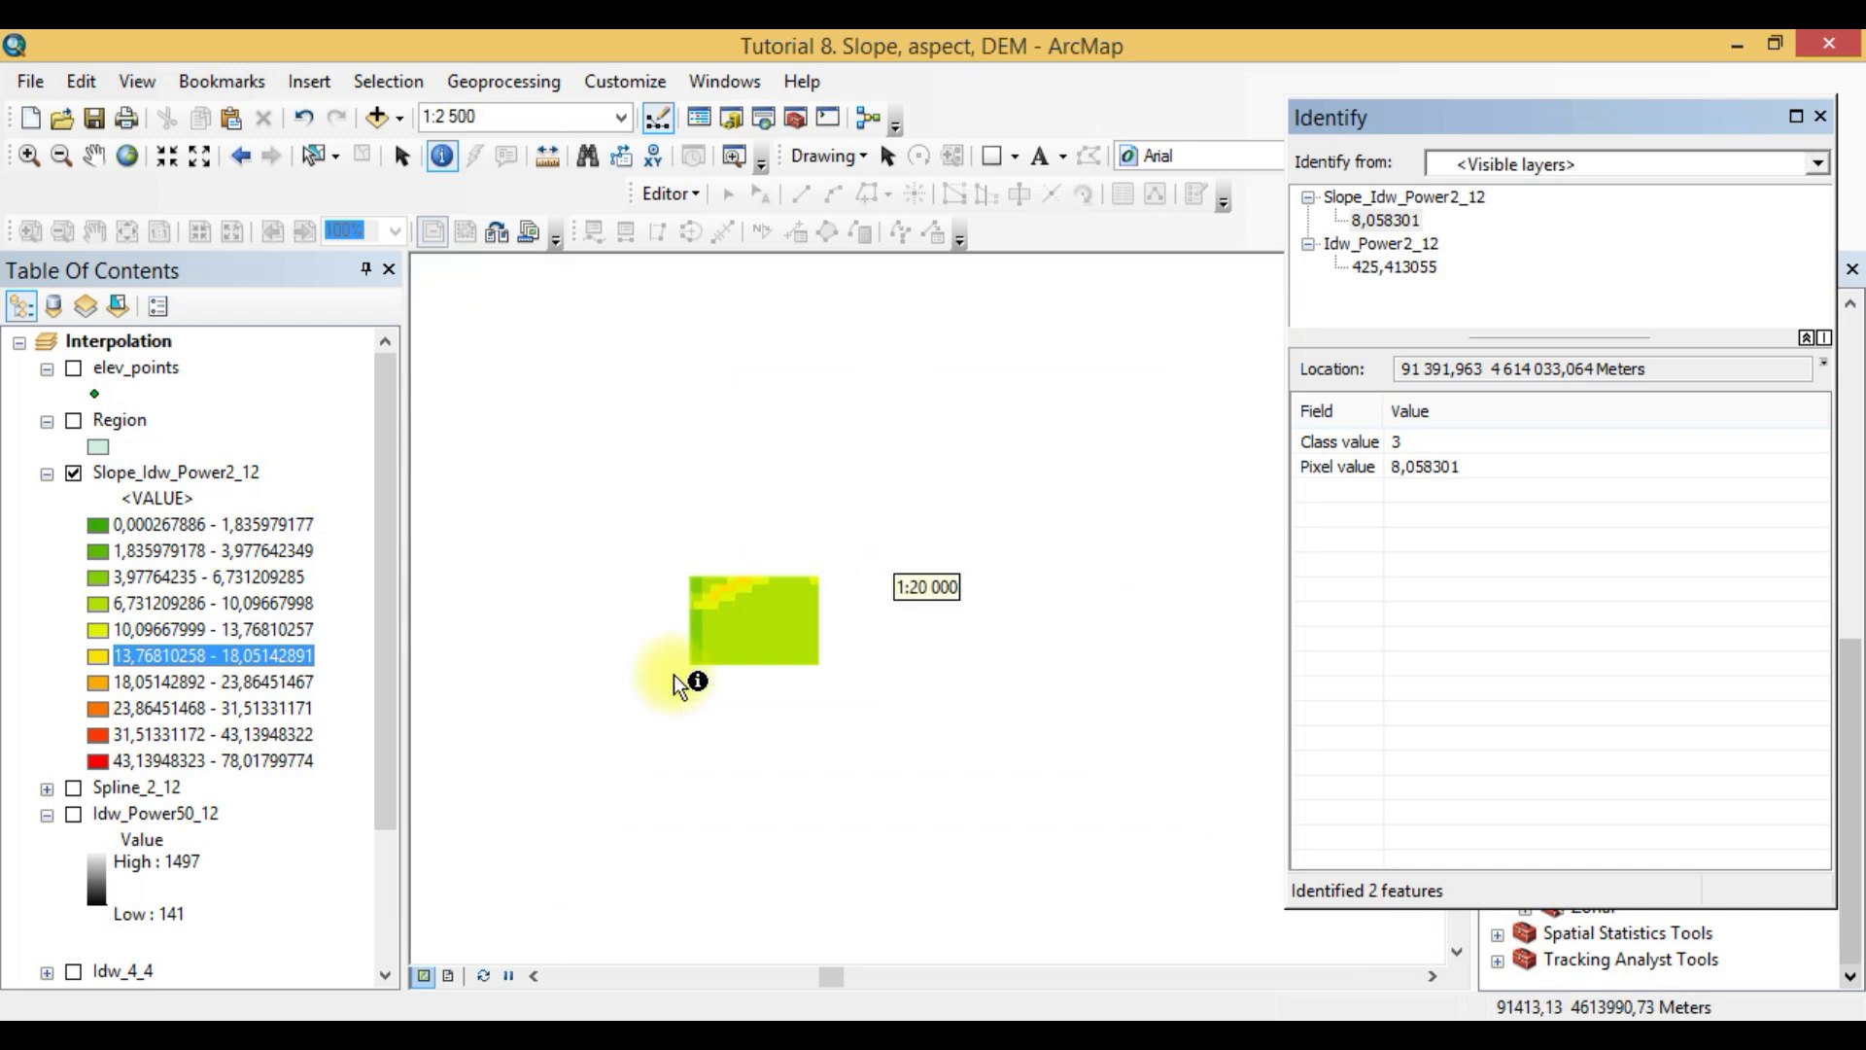
scroll(678, 684, "down", 4)
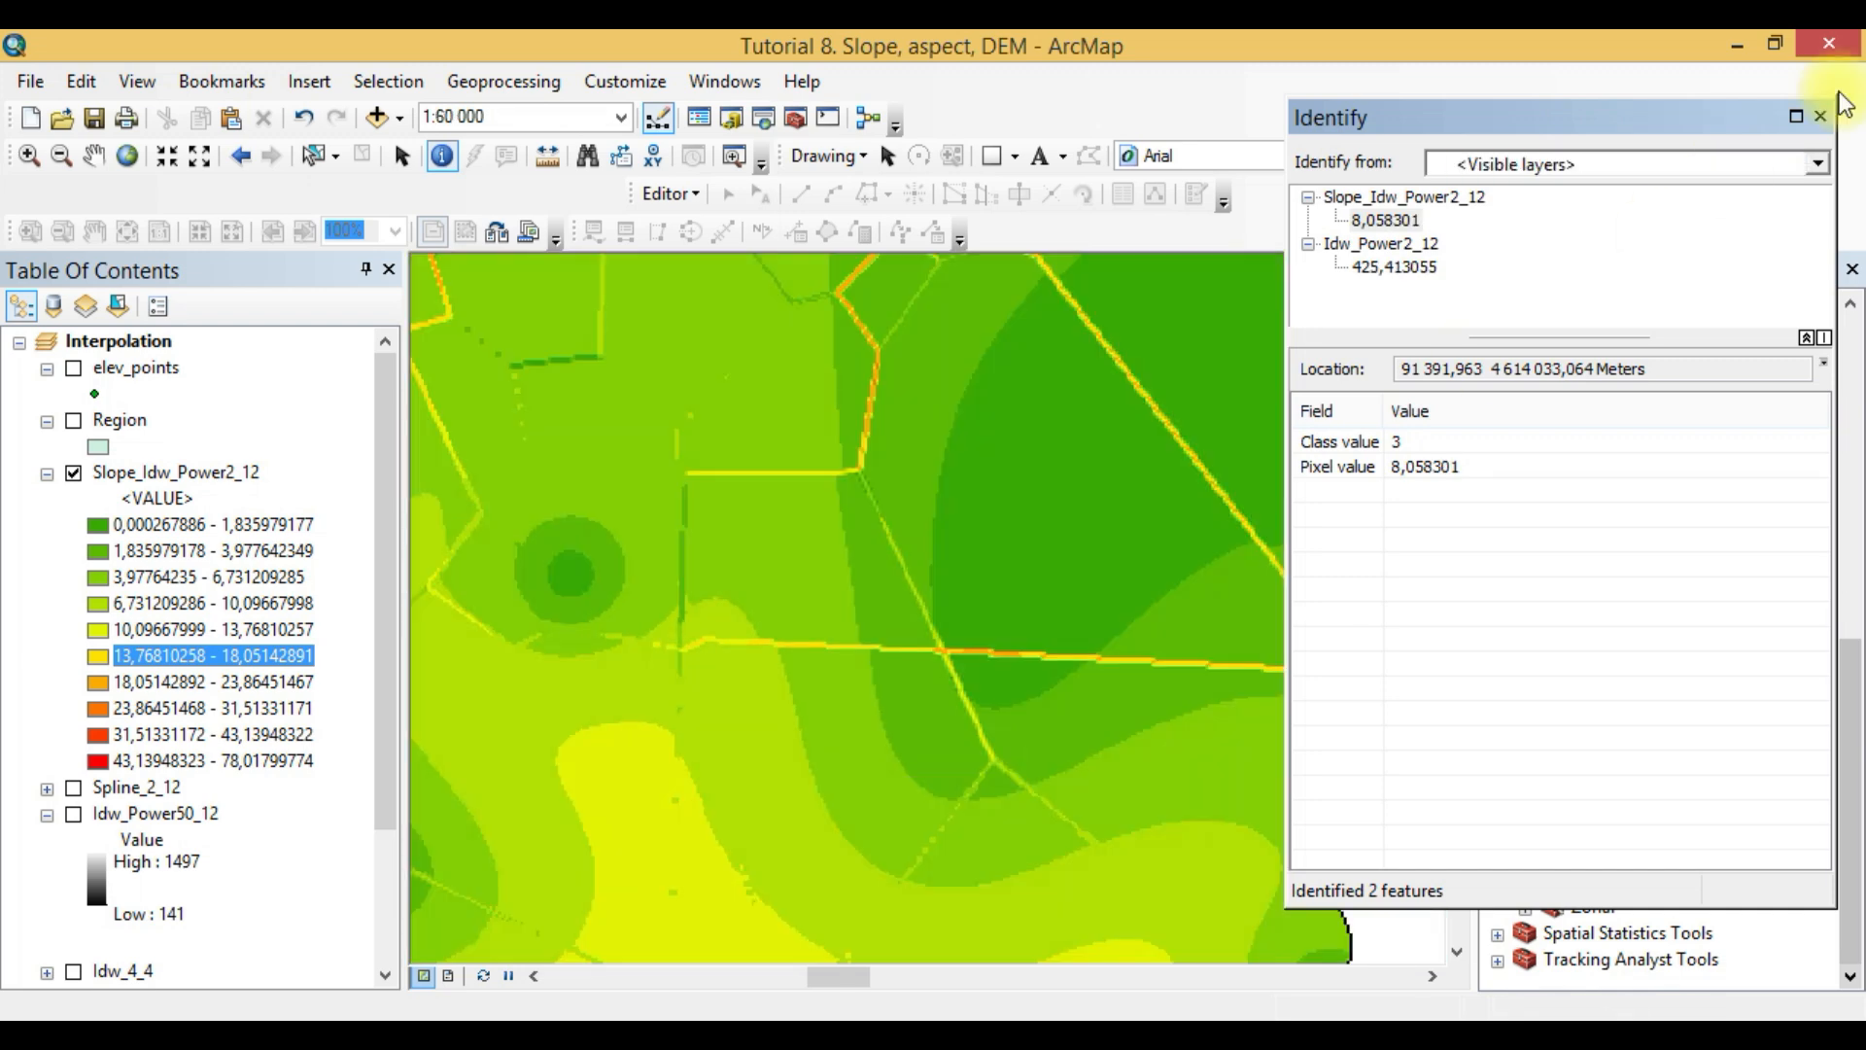
left_click(1821, 117)
scroll(789, 627, "down", 1)
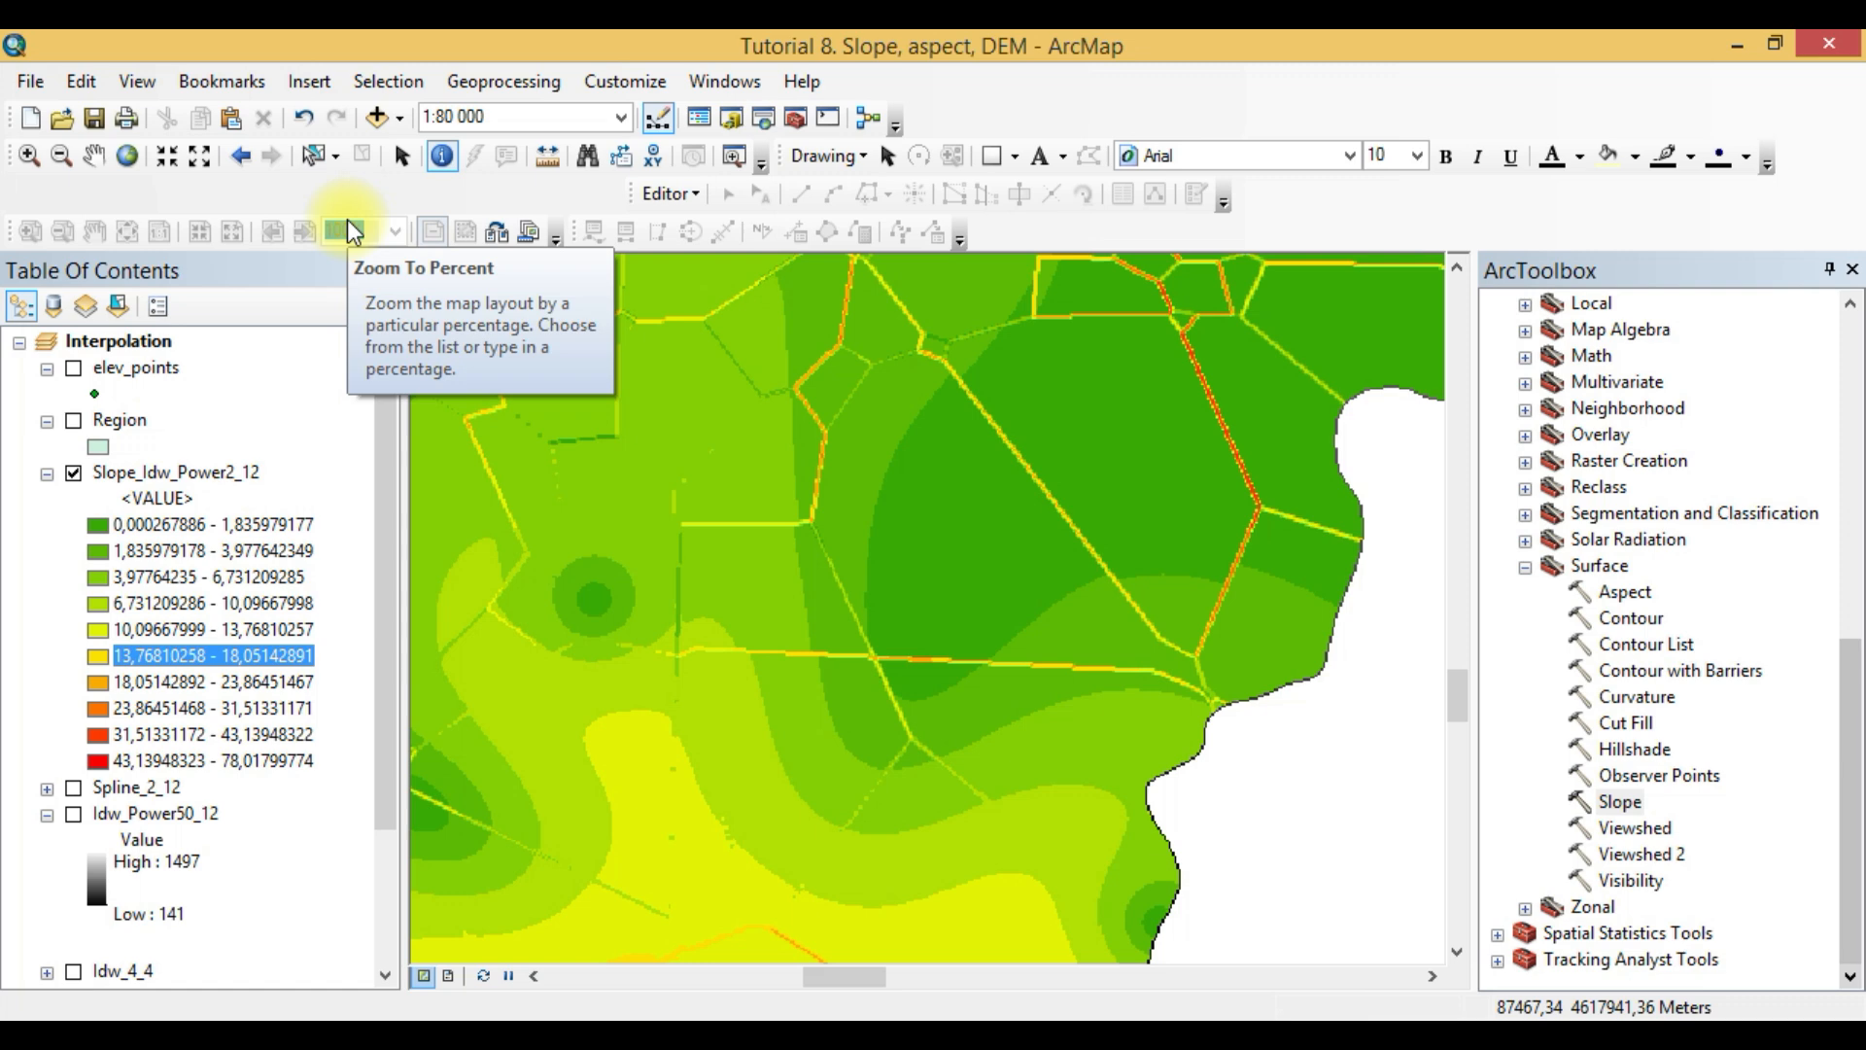
scroll(653, 513, "down", 2)
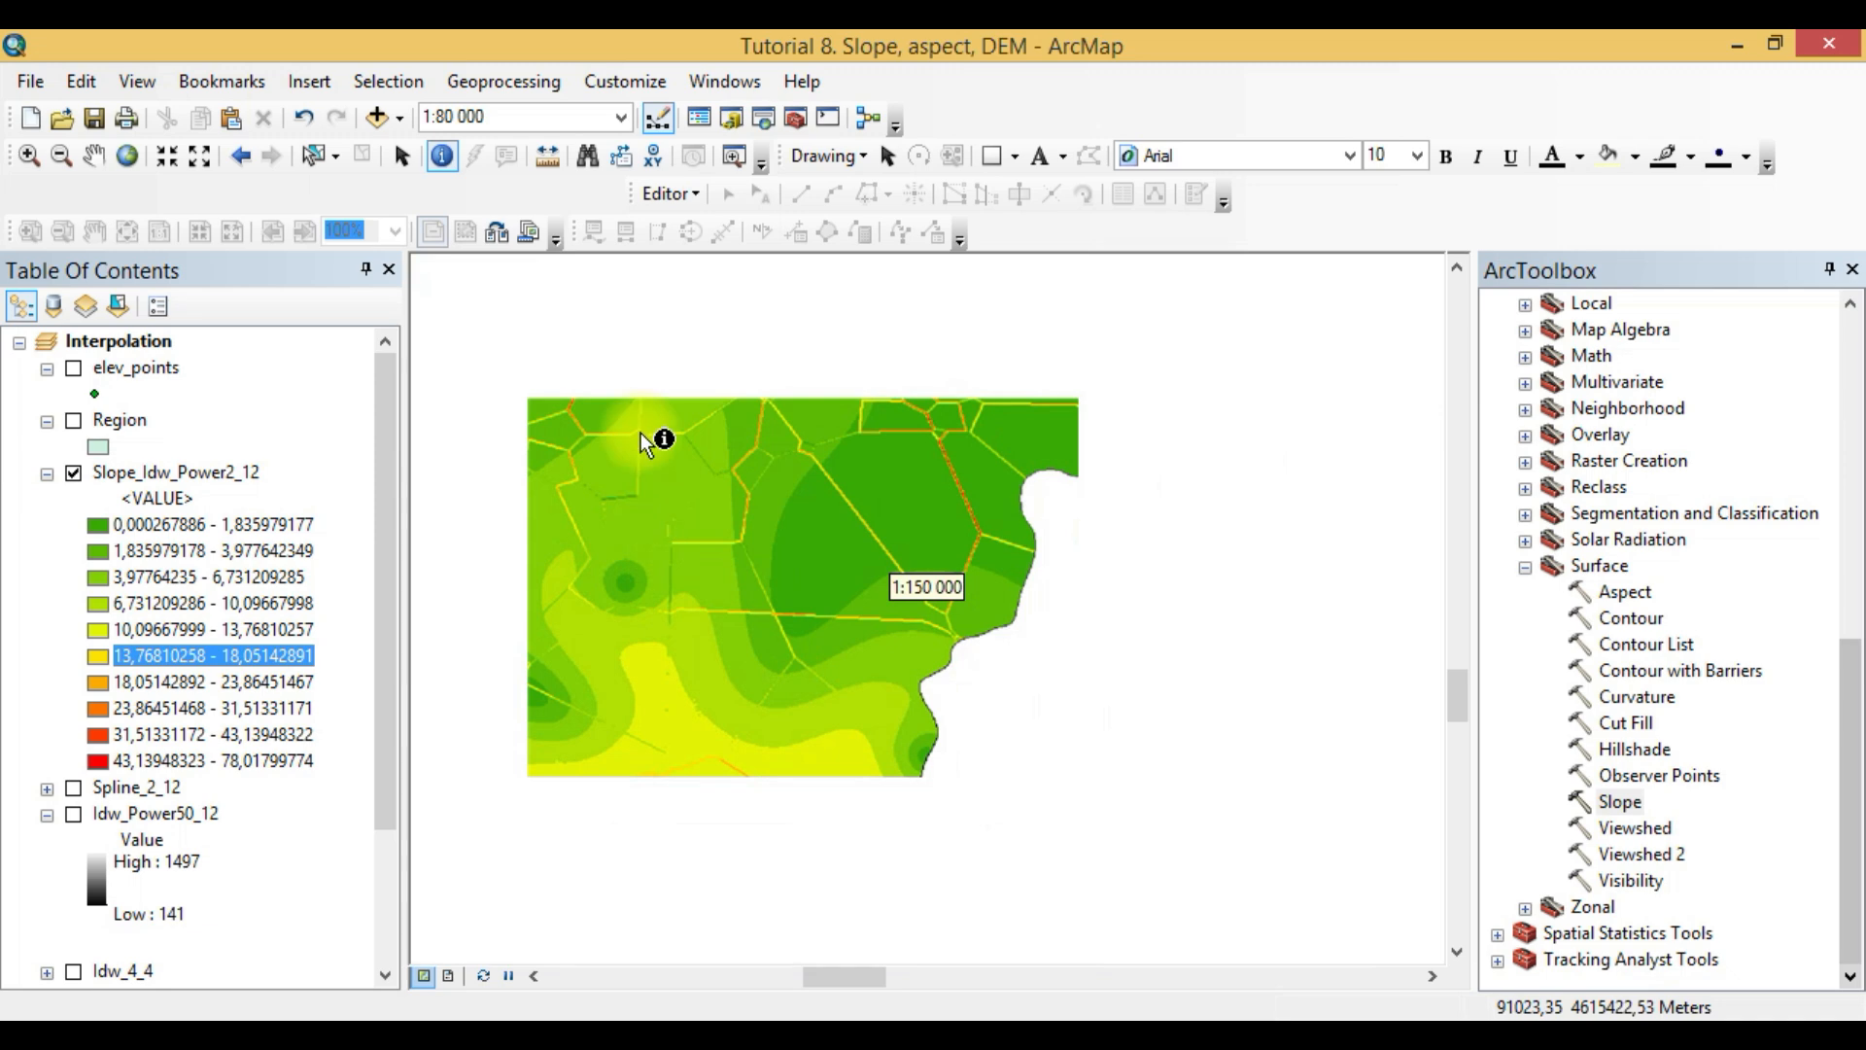
left_click(94, 157)
scroll(768, 637, "down", 2)
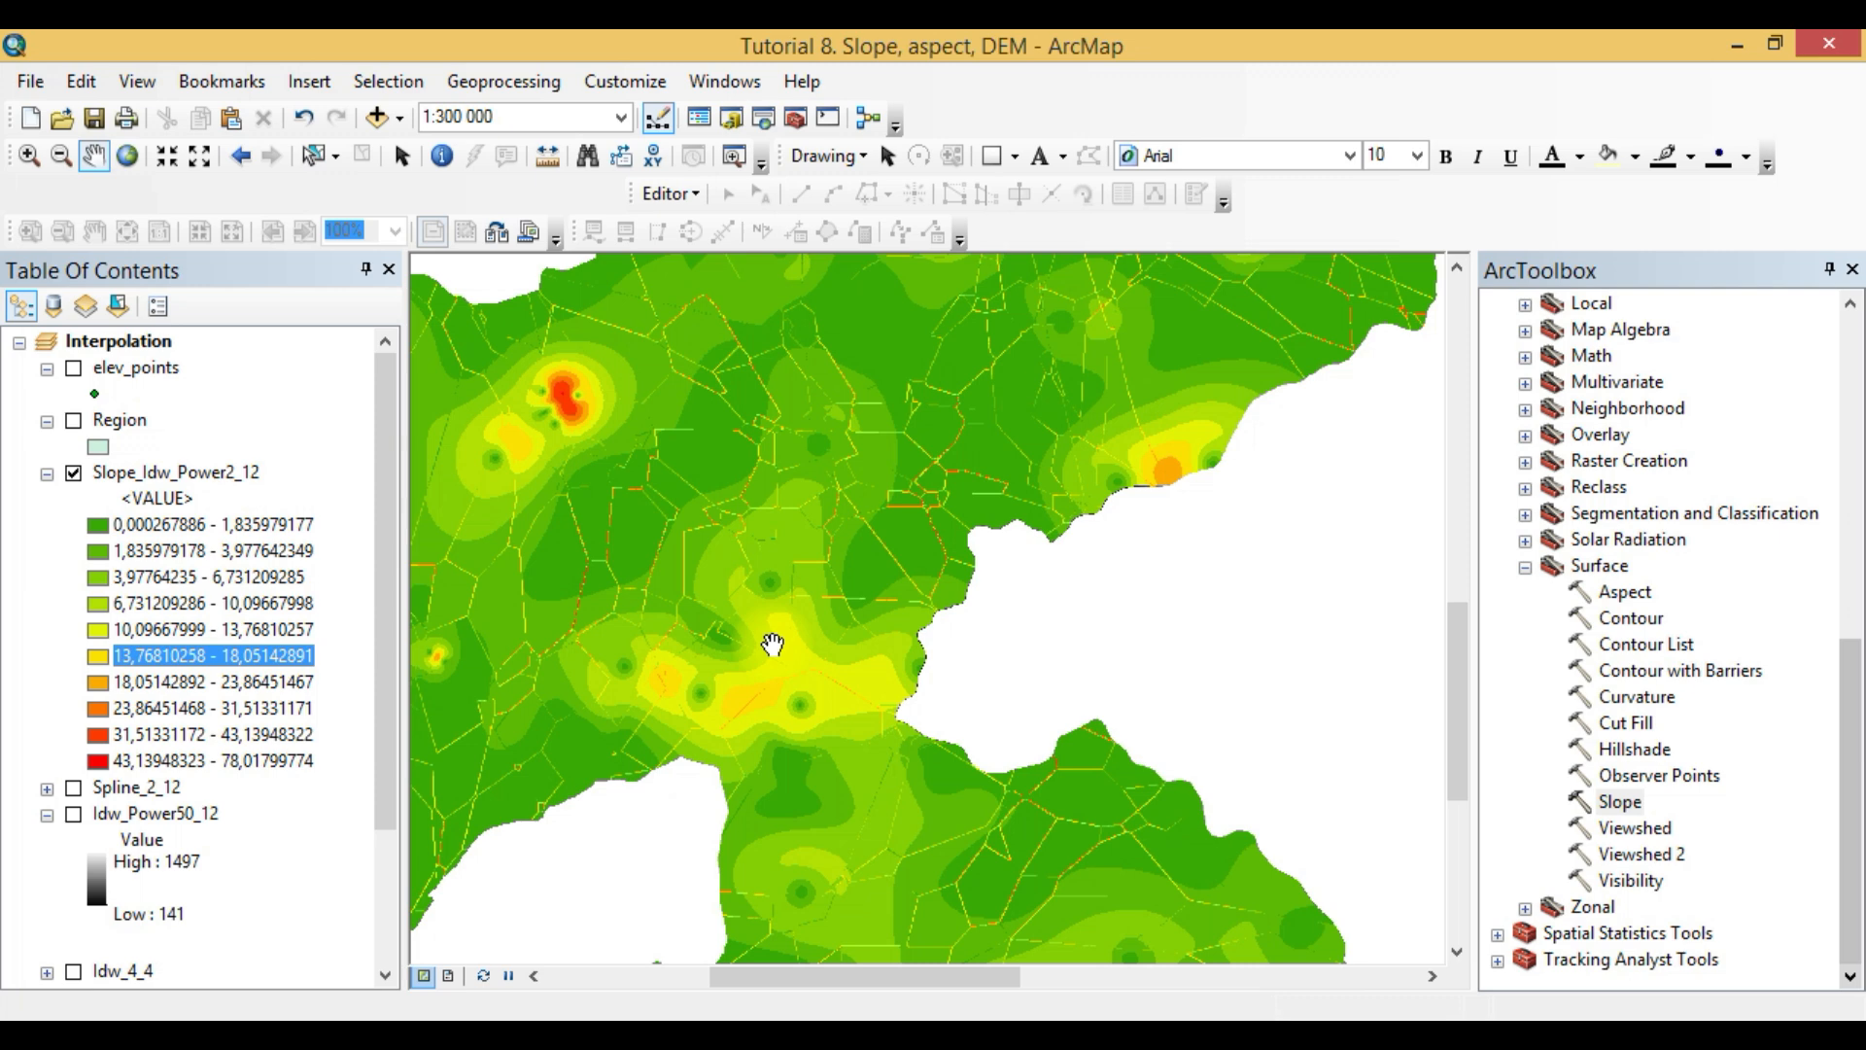
left_click(1526, 566)
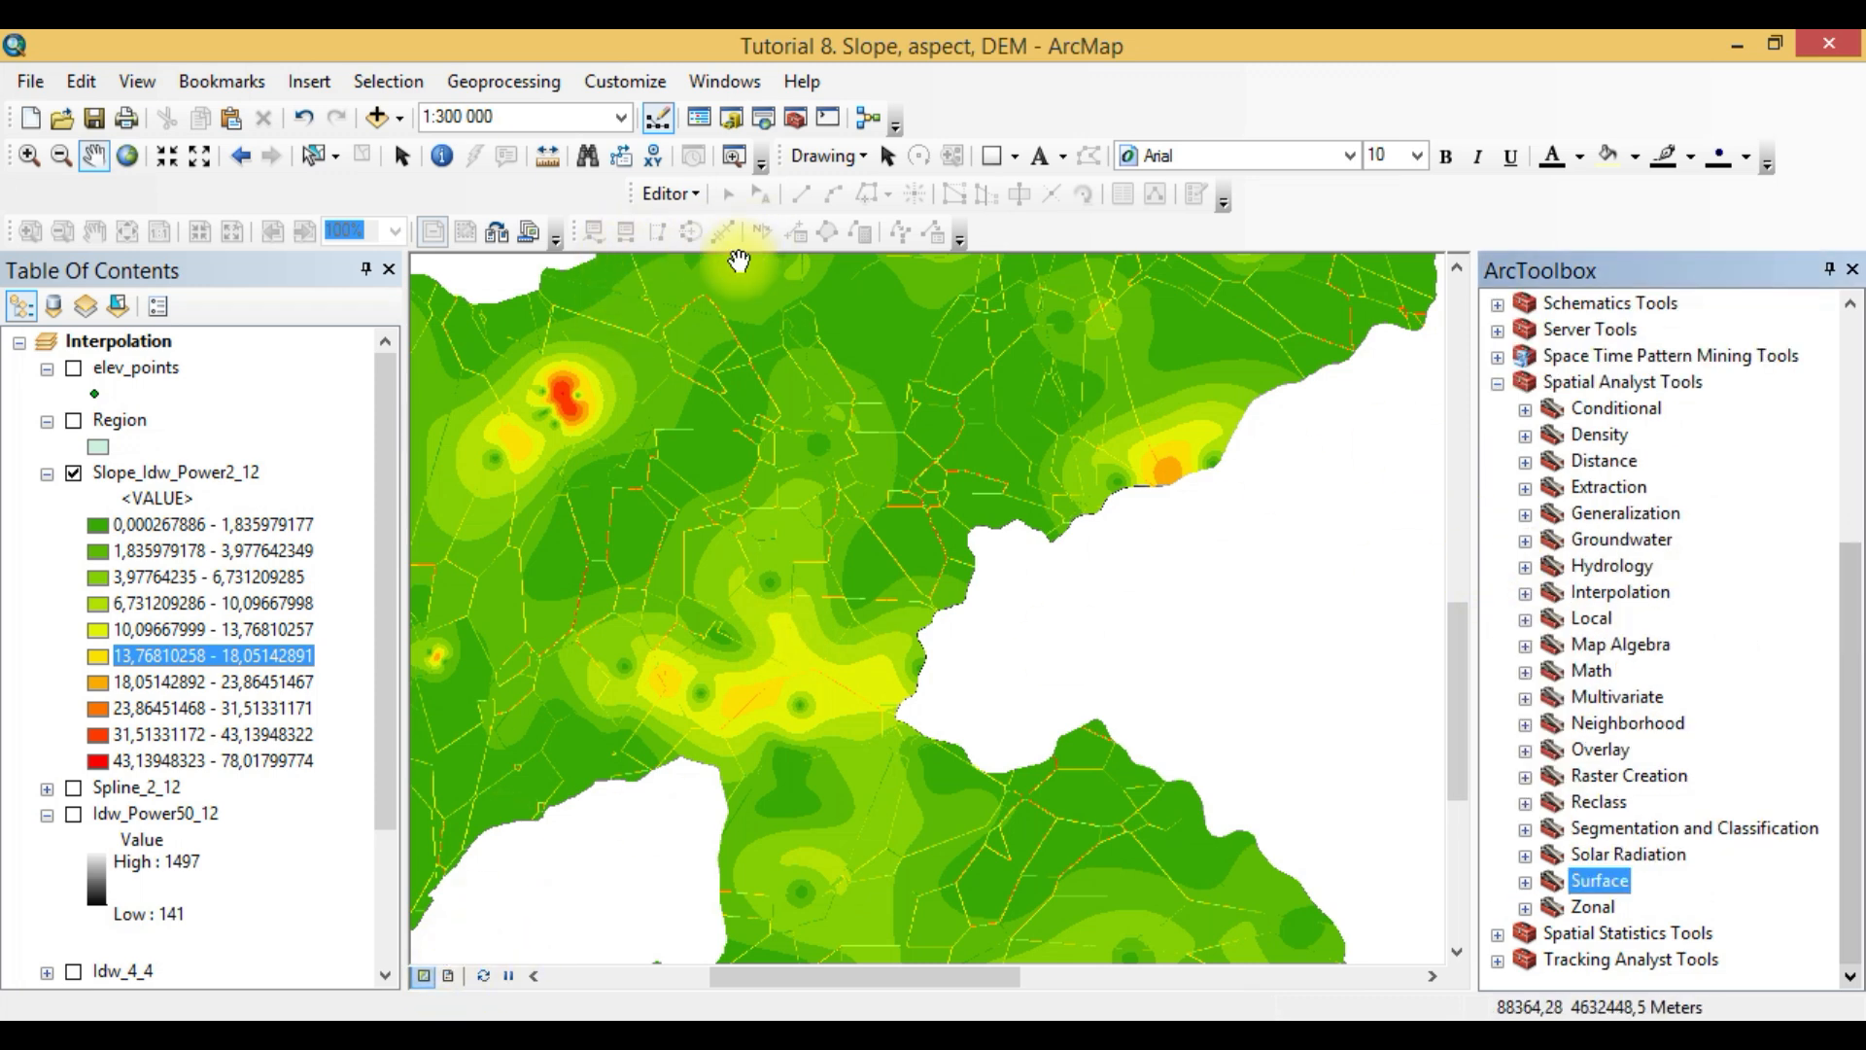
- Switch to the Word report and read tasks 8 and 9 on slope gradient statistics and aspect
mouse_move(298, 1034)
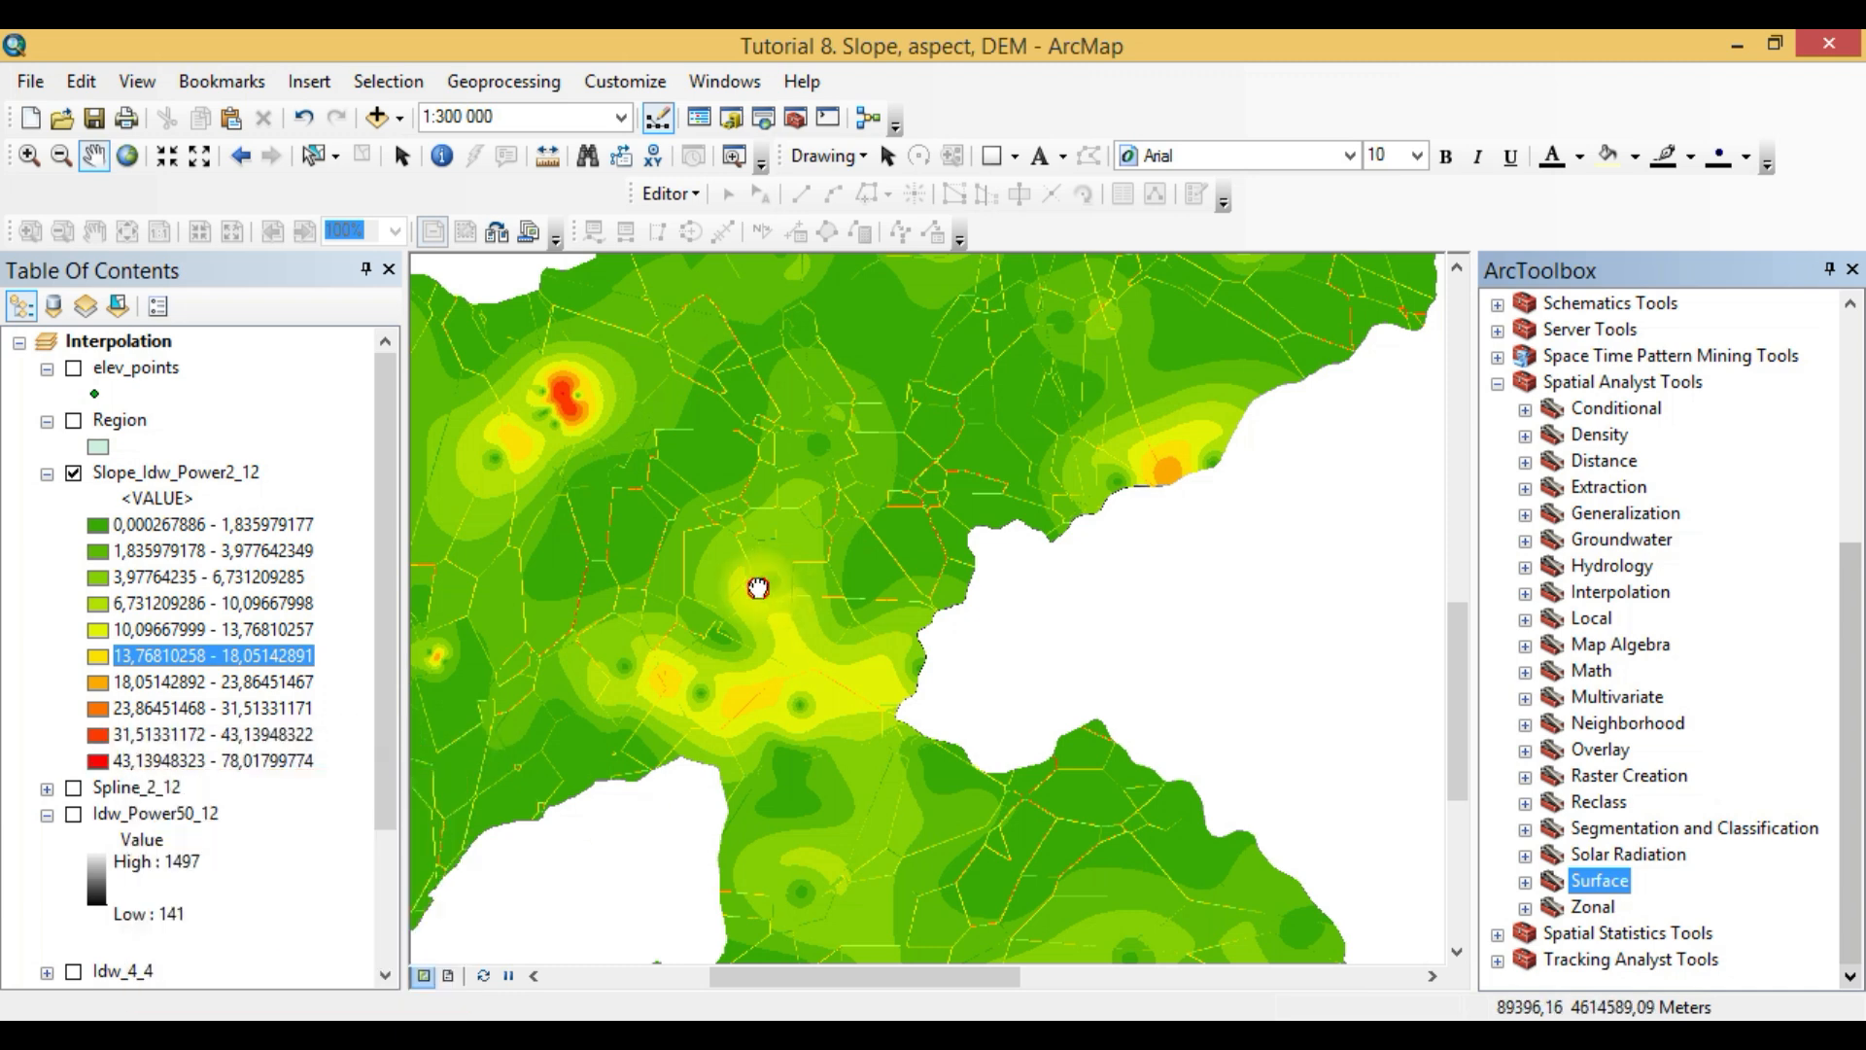
left_click(387, 1017)
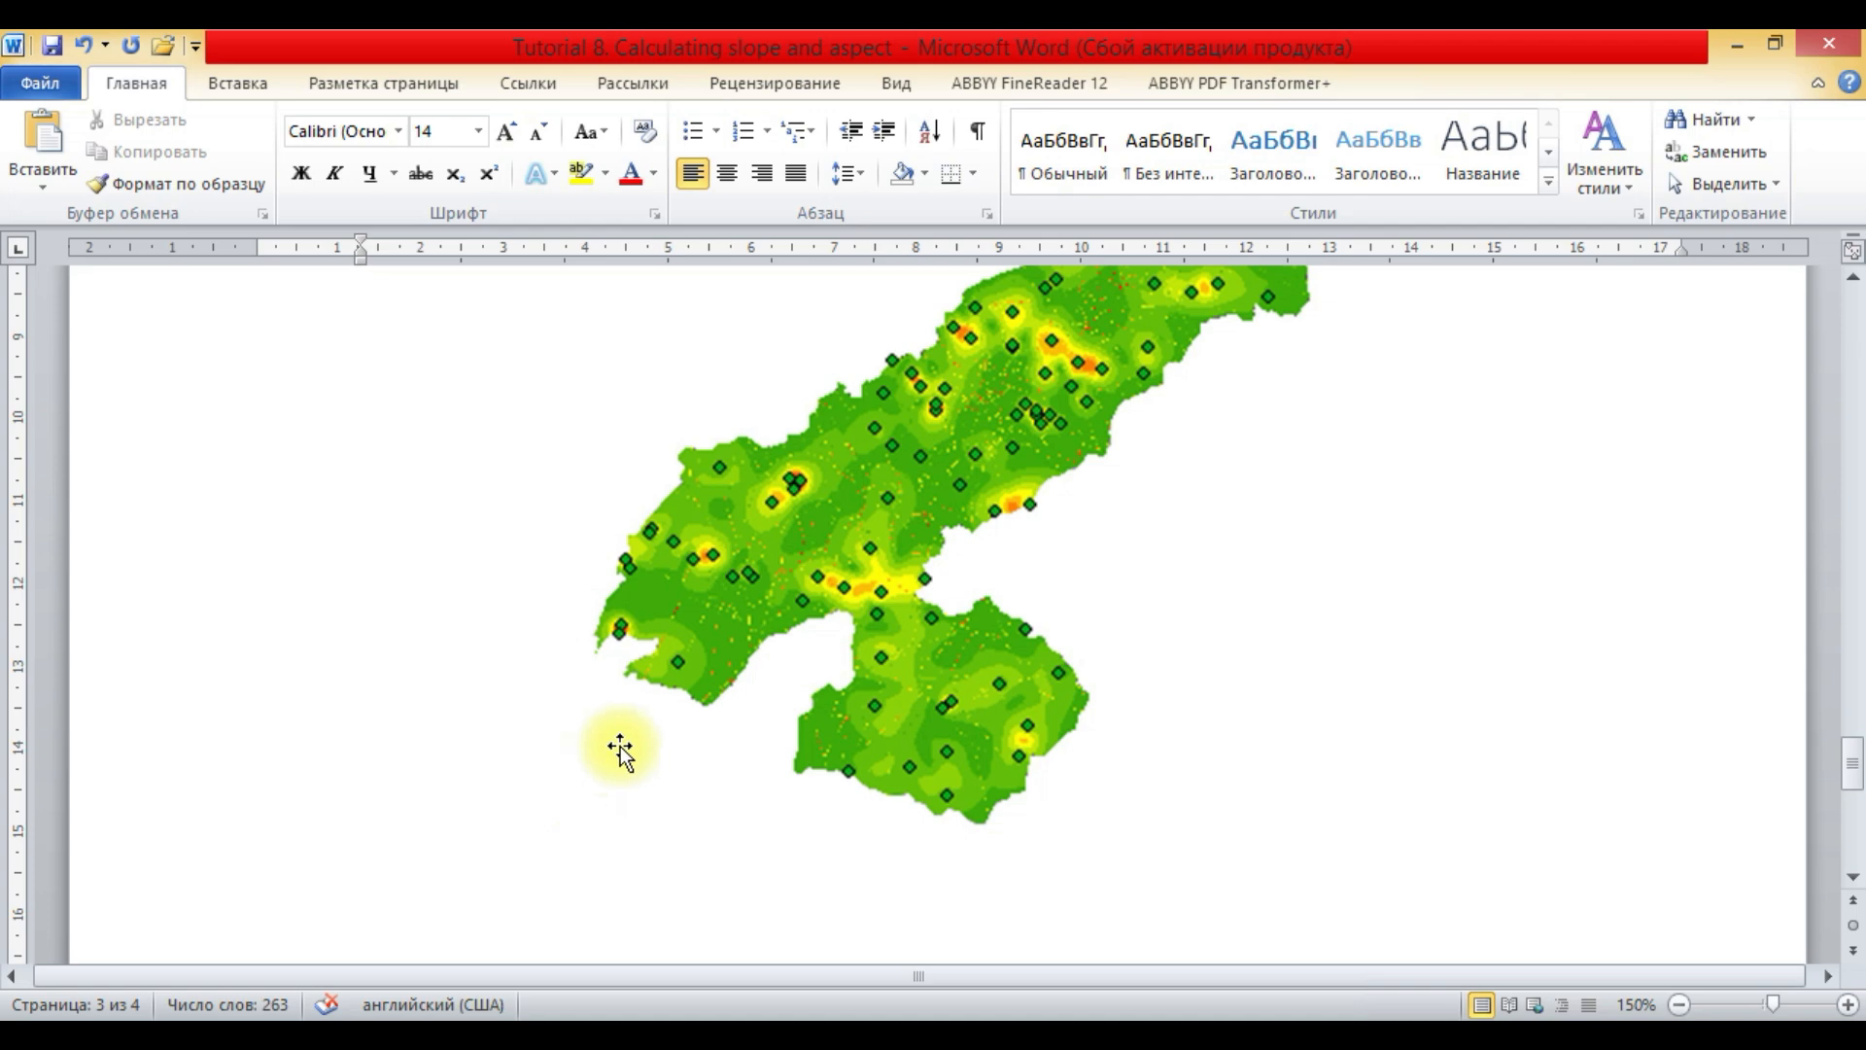
scroll(618, 748, "down", 5)
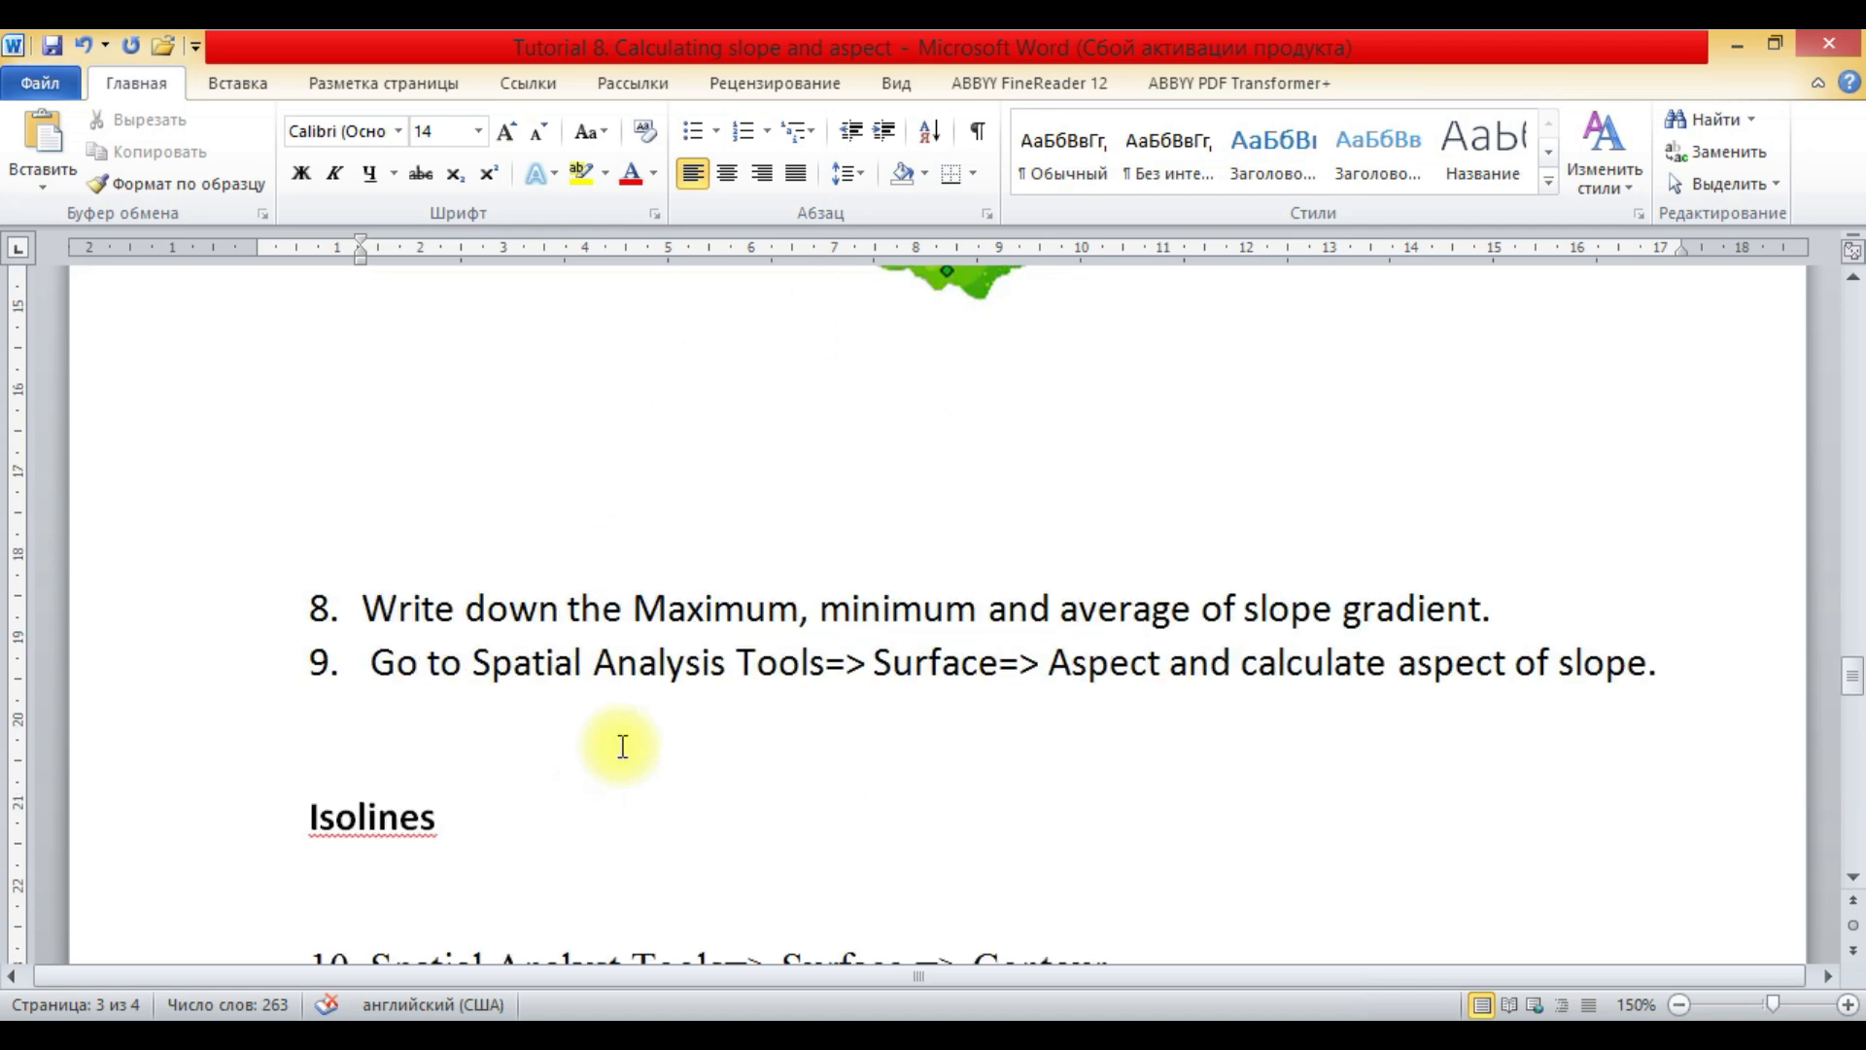
- Switch back to ArcMap and view the band statistics in the source properties of the Slope_Idw_Power2_12 layer
left_click(358, 1018)
right_click(120, 480)
left_click(267, 914)
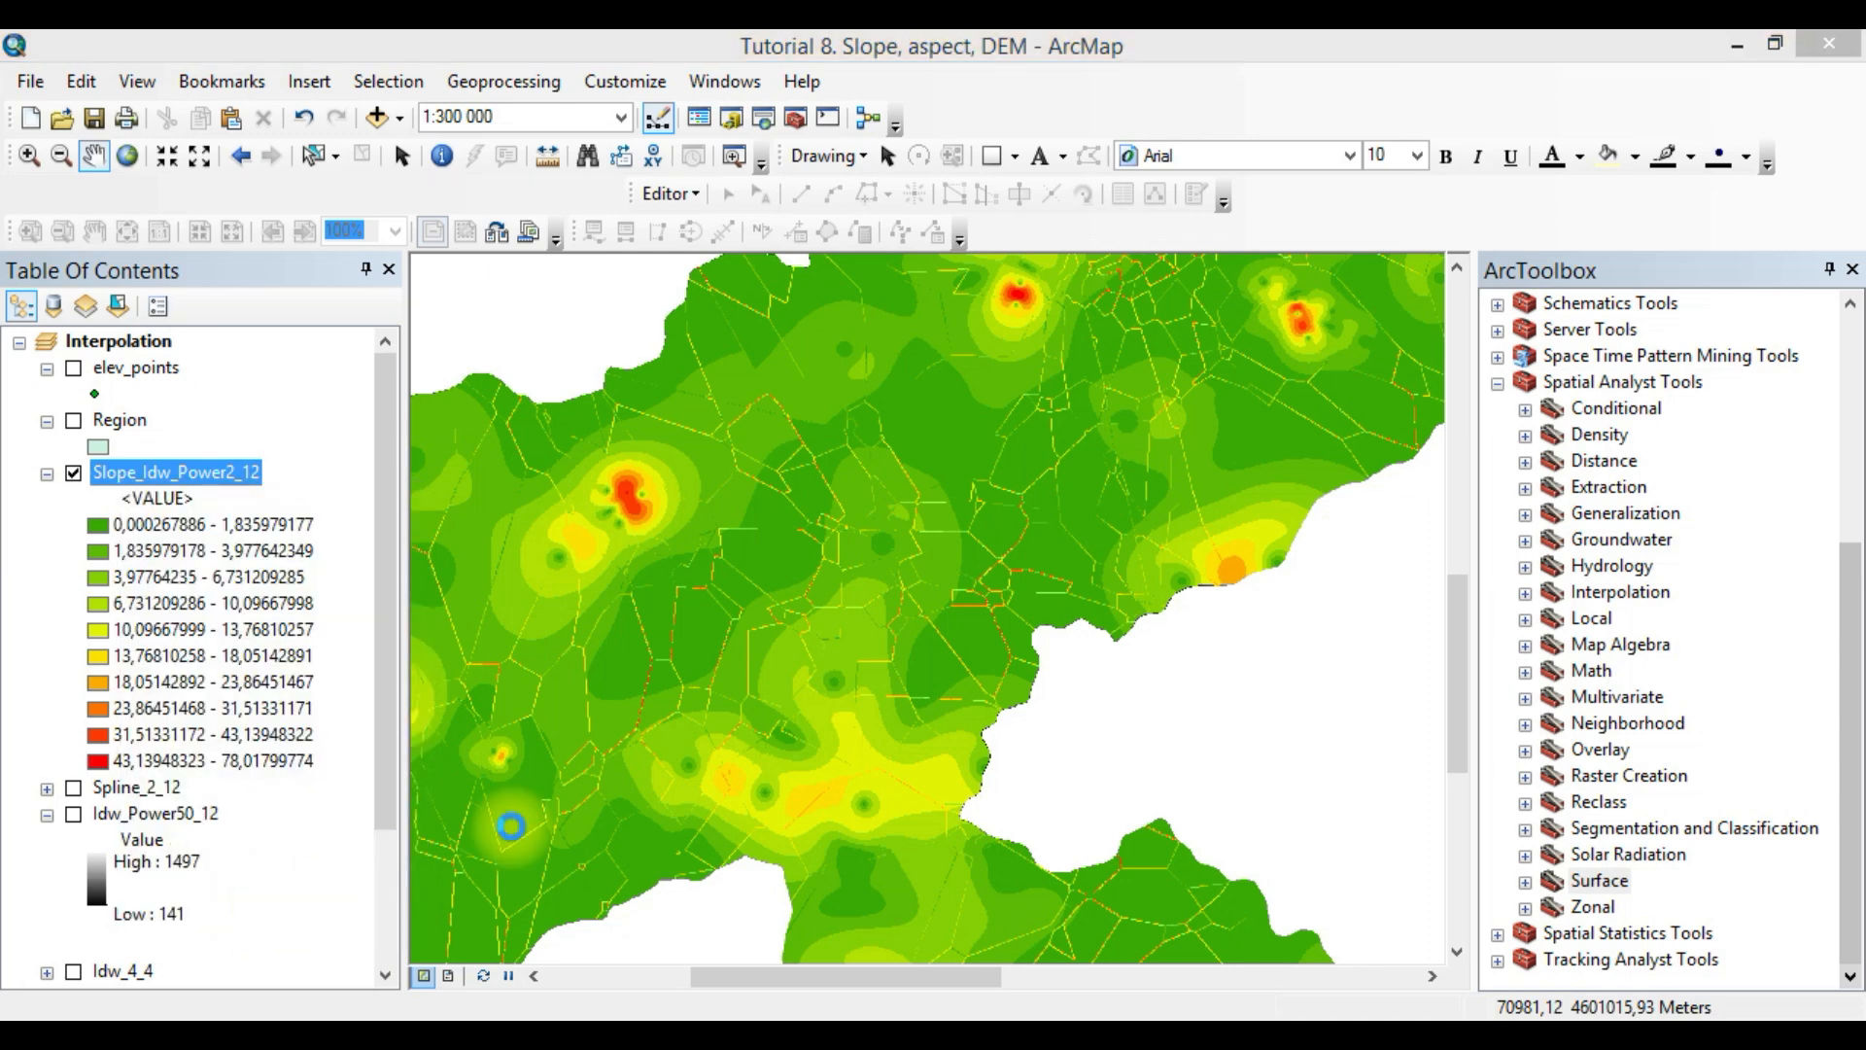
left_click(554, 225)
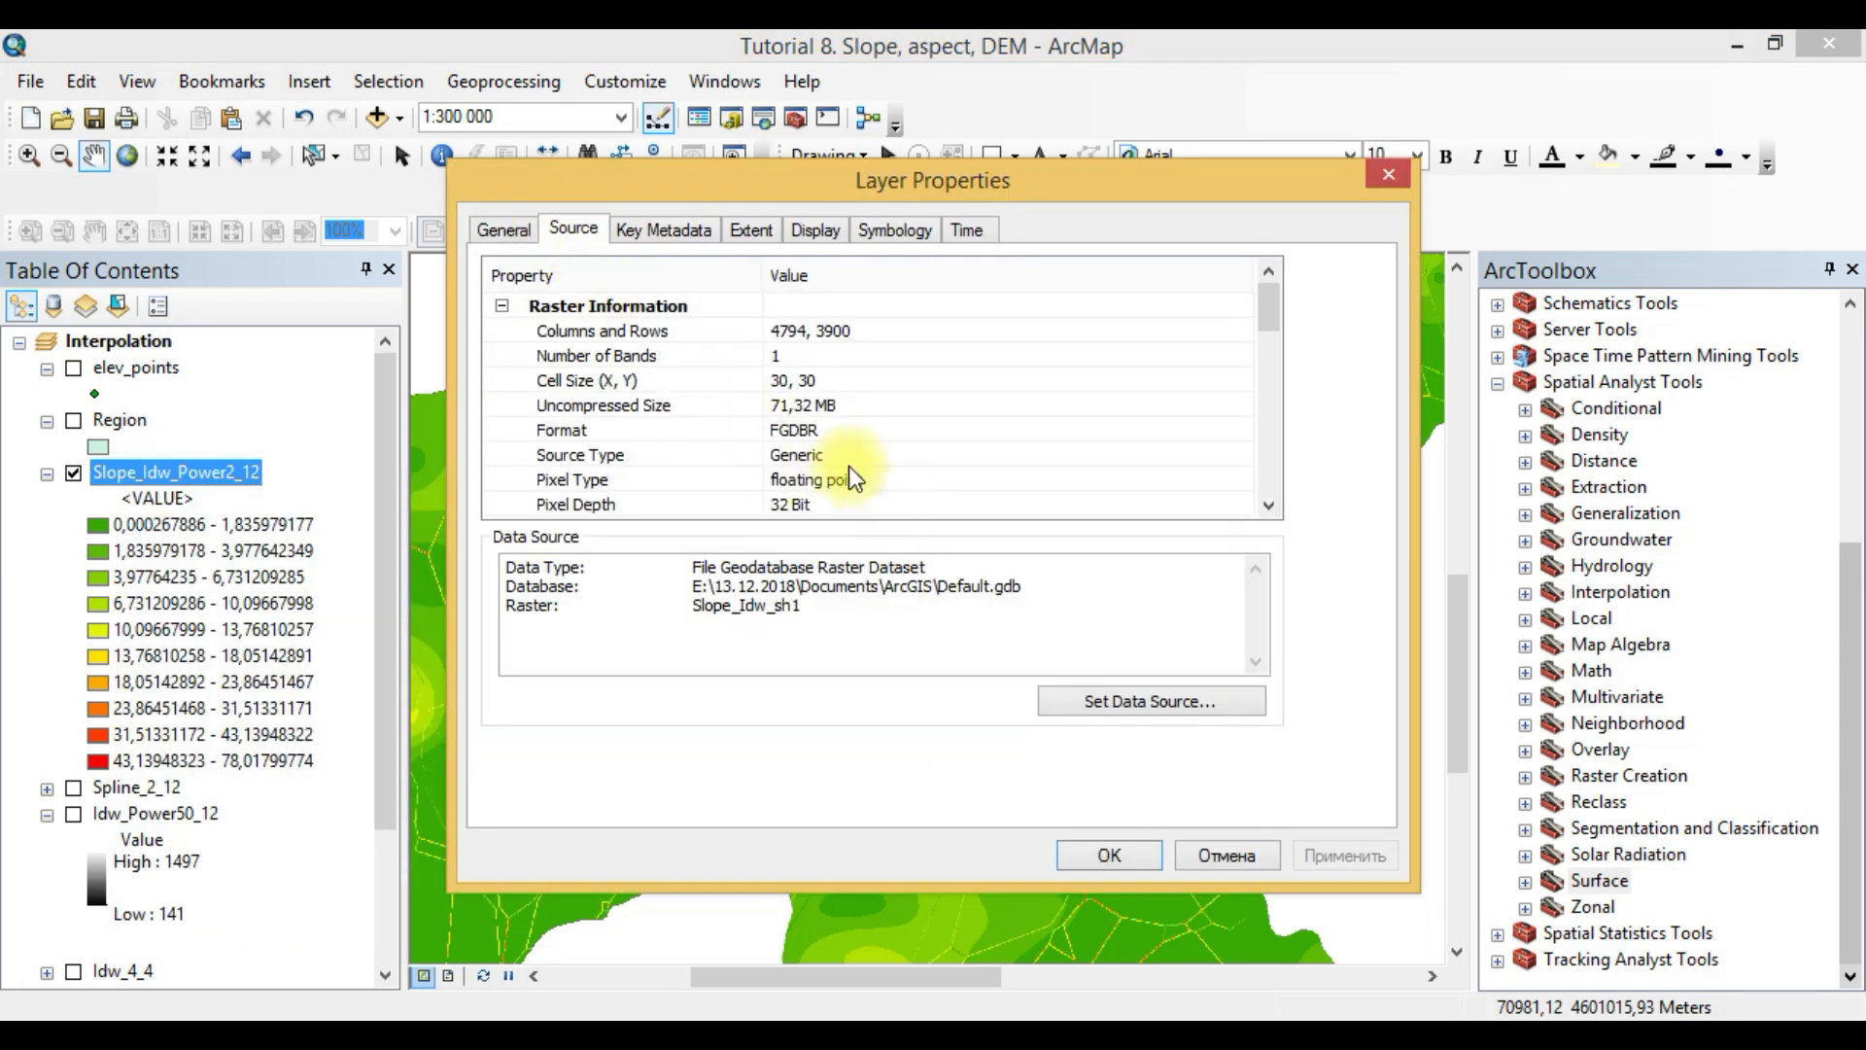
left_click_drag(1266, 313, 1262, 533)
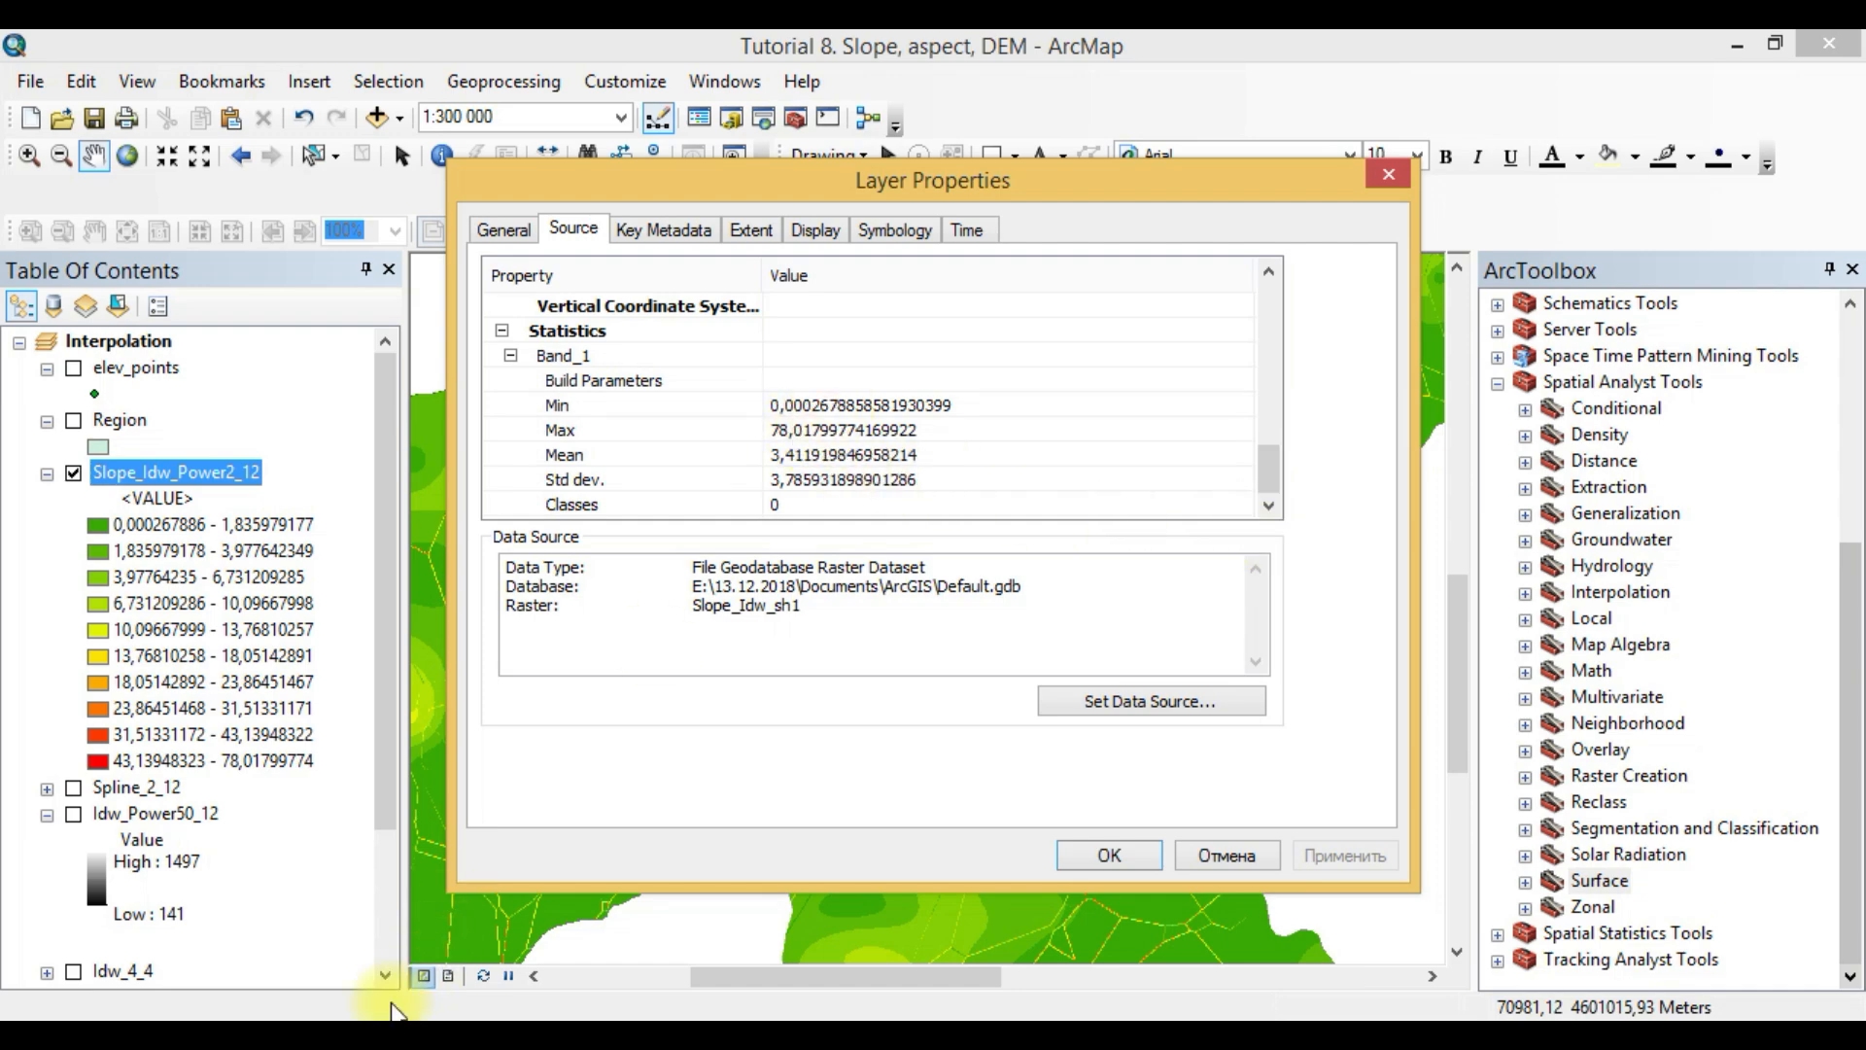
- Switch to the Word report and add the unnumbered line "Minimum is 0 degrees" below task 8
left_click(331, 1034)
left_click(302, 657)
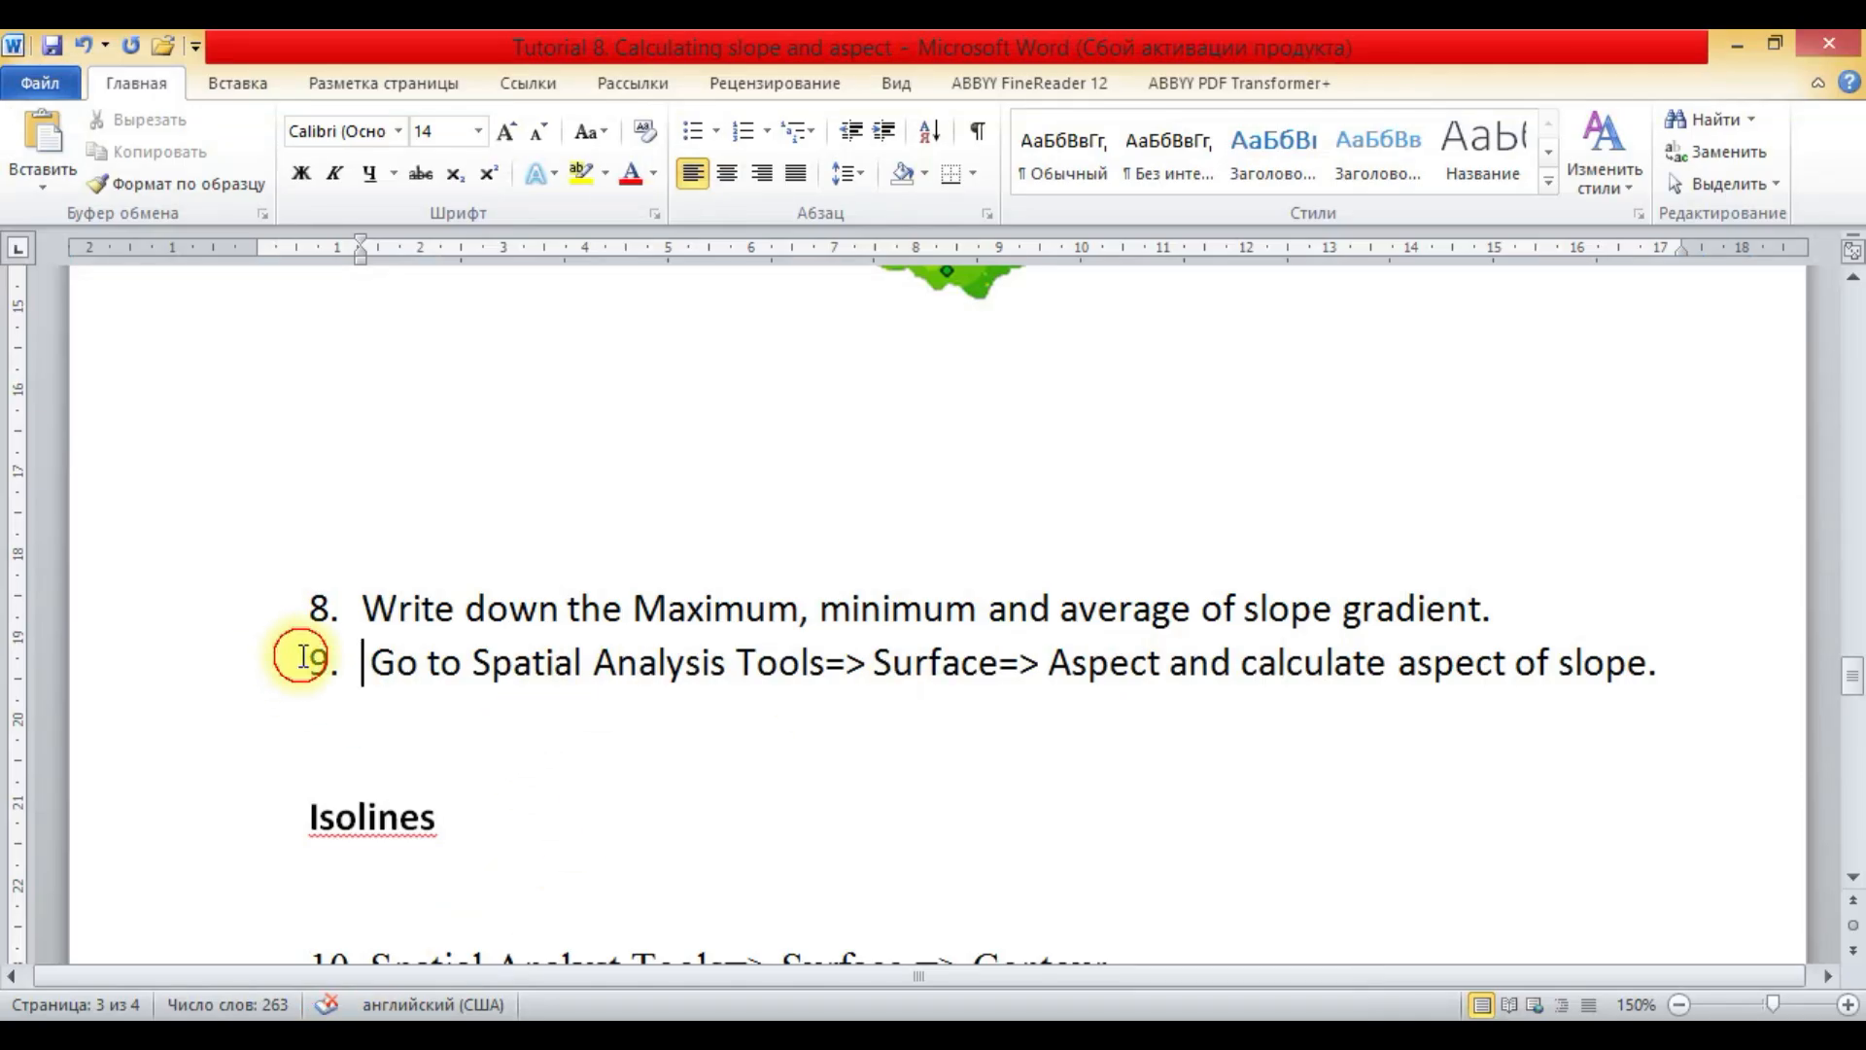
key("Return")
key("BackSpace")
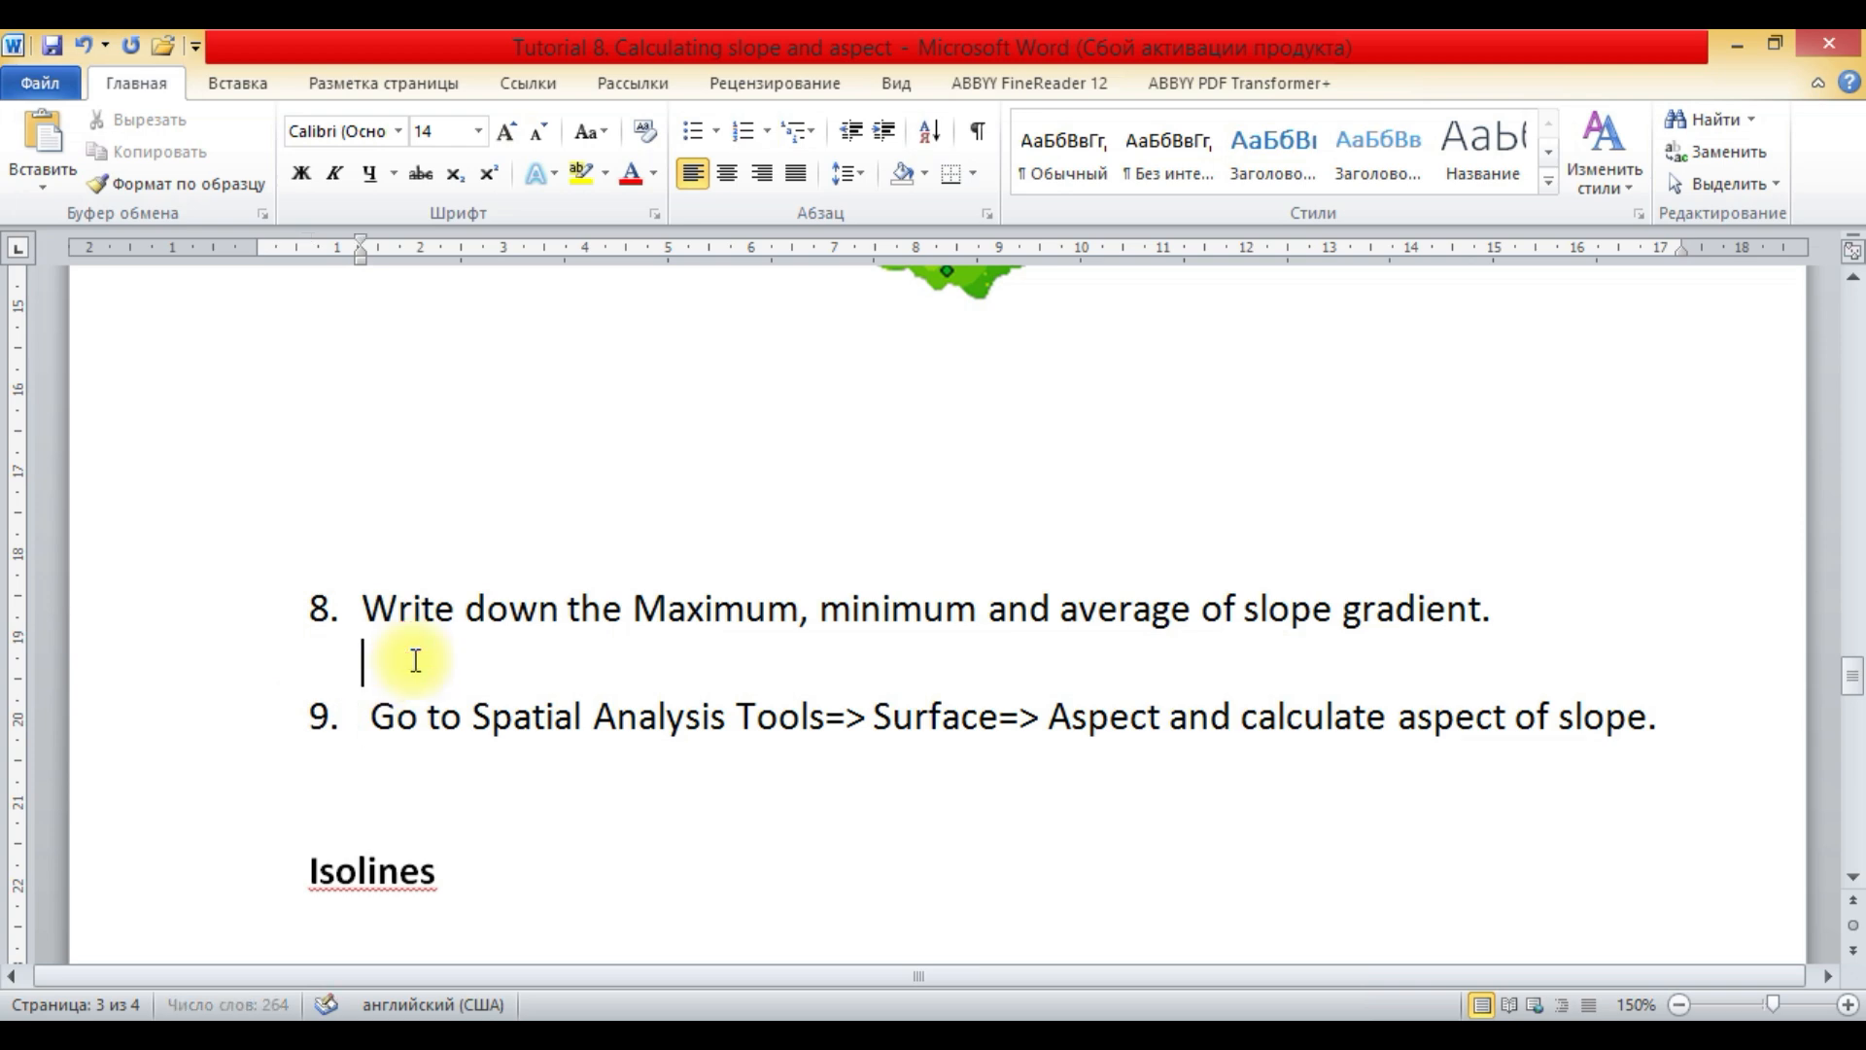
type("0")
key("BackSpace")
type("Miniu")
key("BackSpace")
type("mum is 0 degrees")
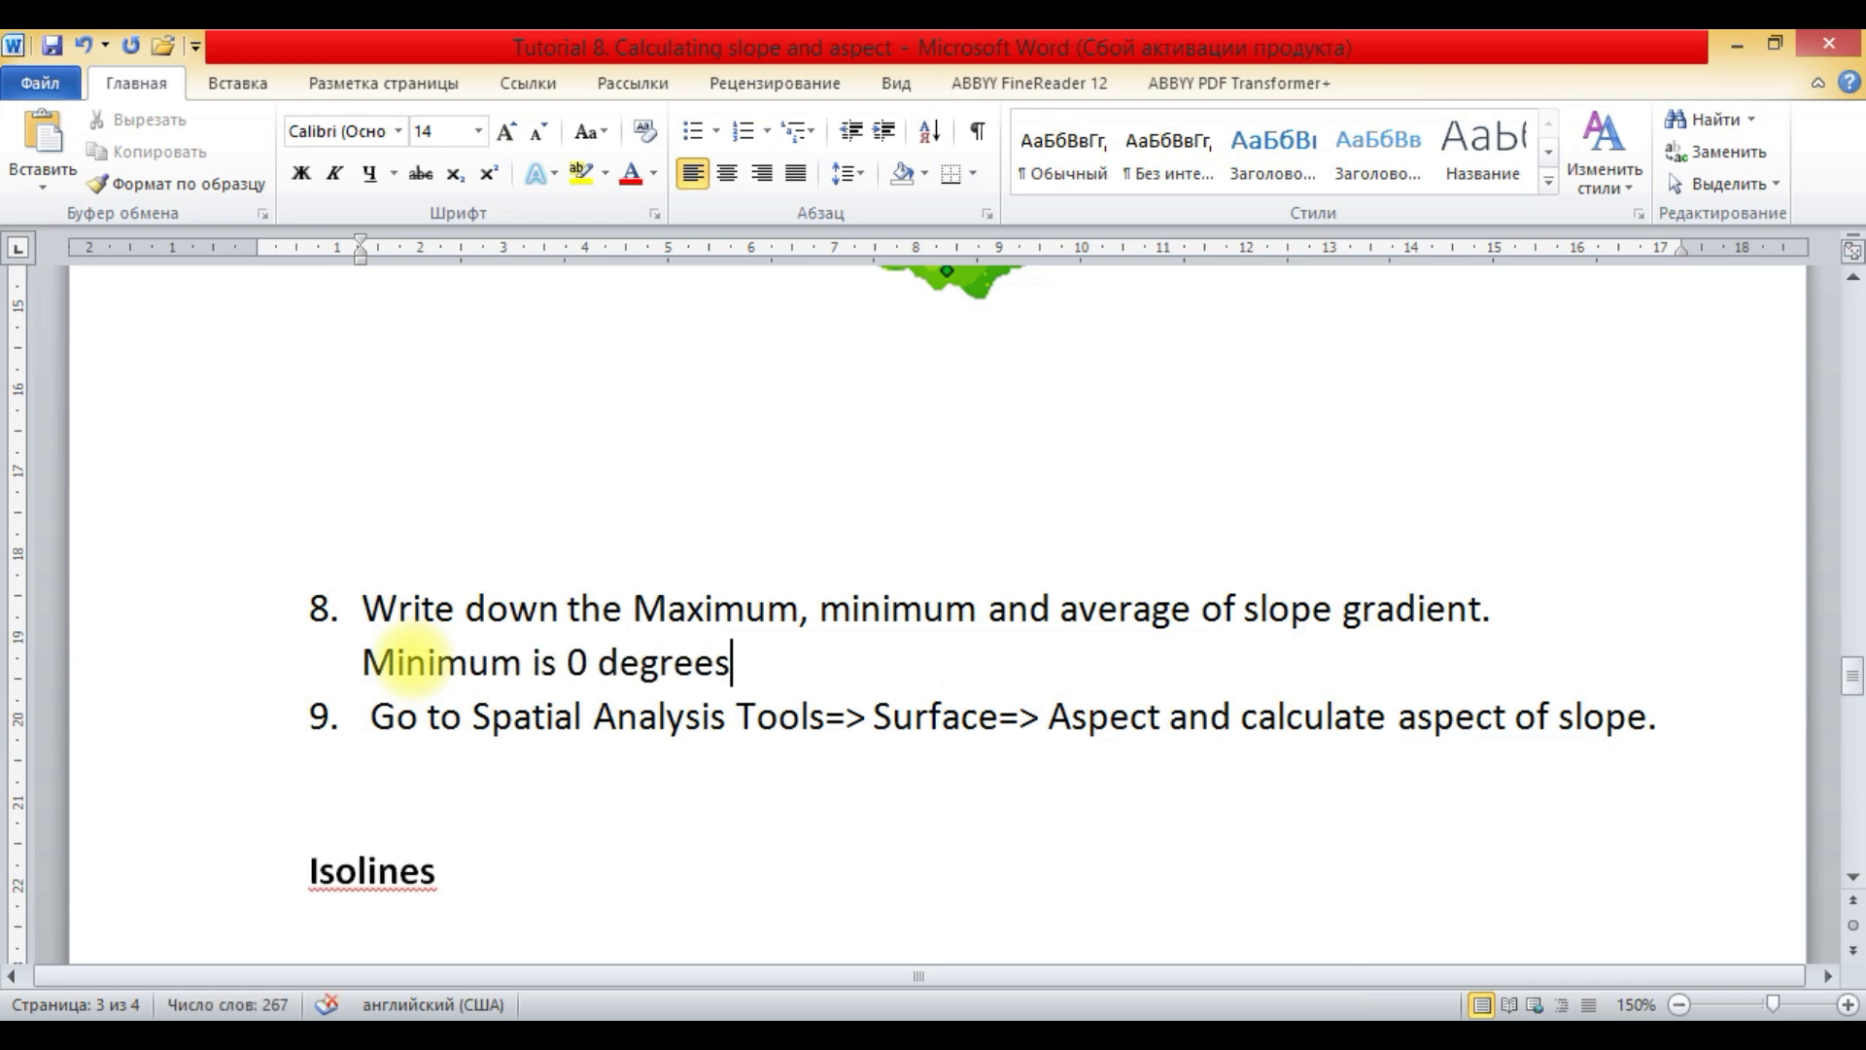
- Check the slope raster's maximum in ArcMap and add the line "Maximum is 78 degrees" below the minimum line in the Word report
key("Return")
type("Maximum is")
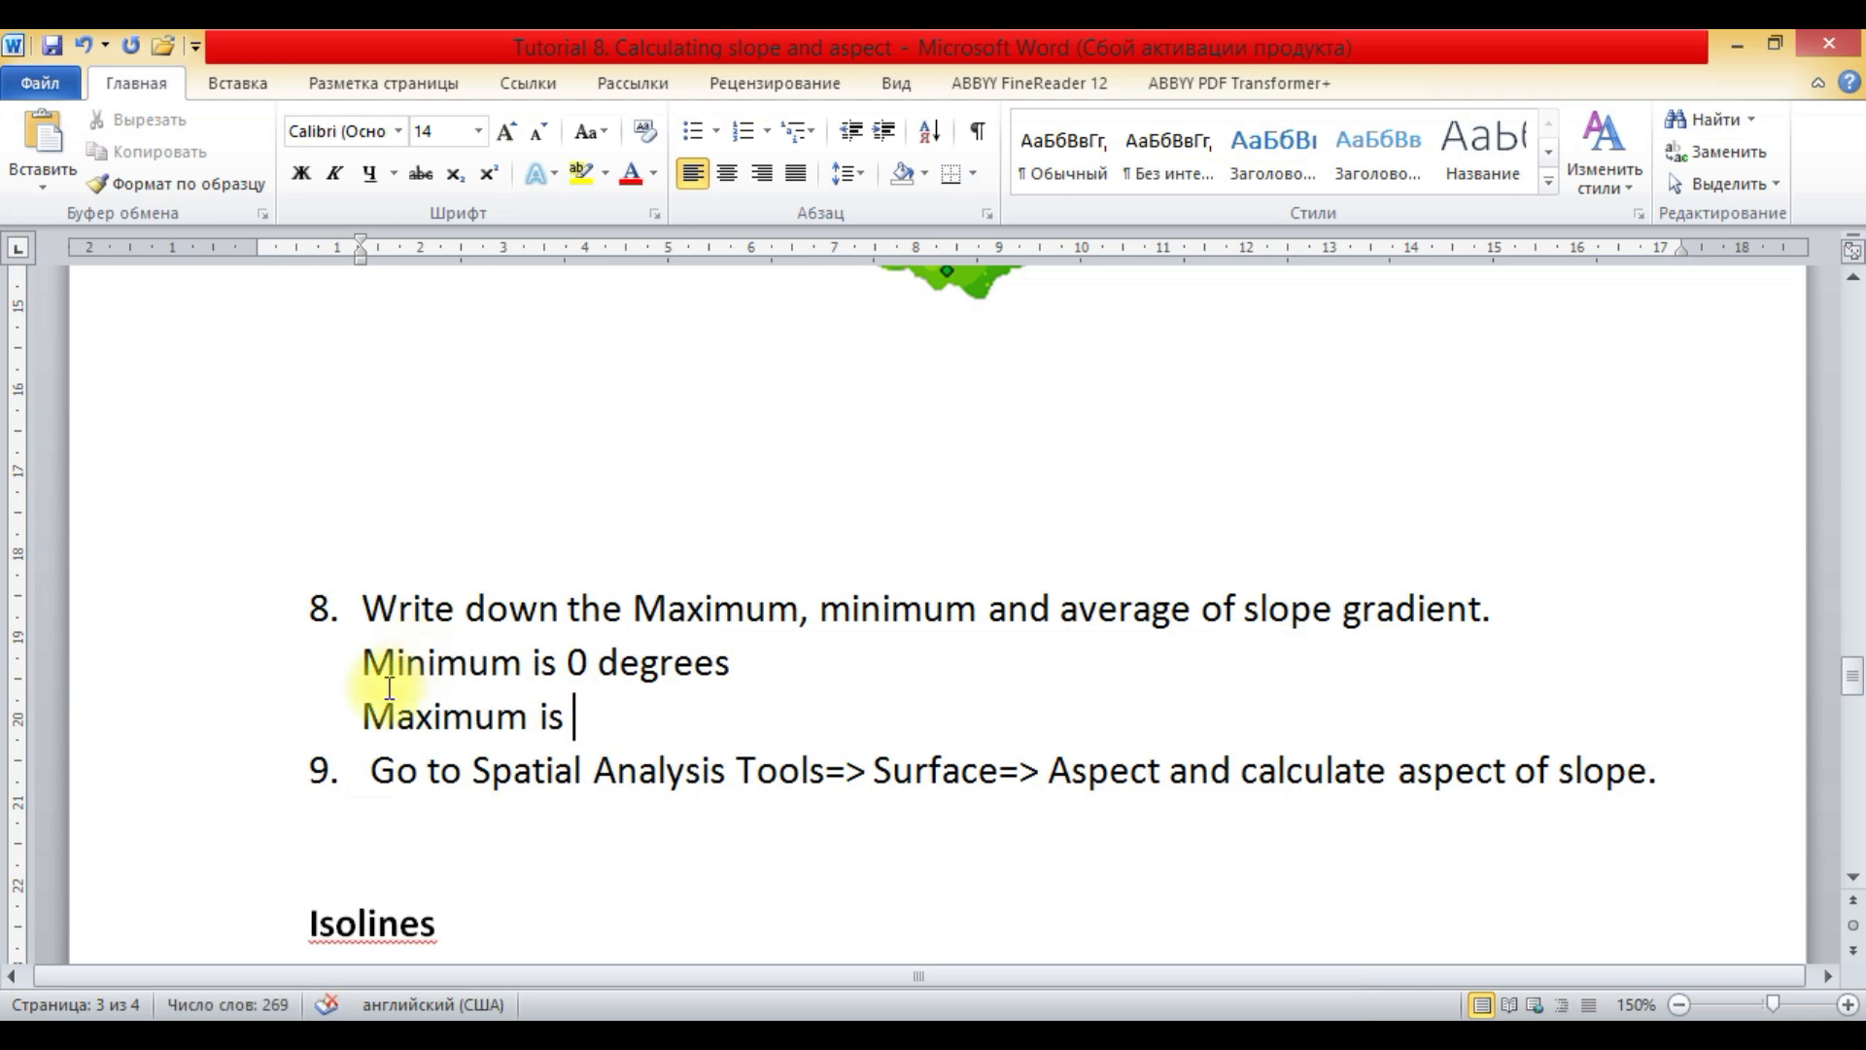
left_click(253, 1041)
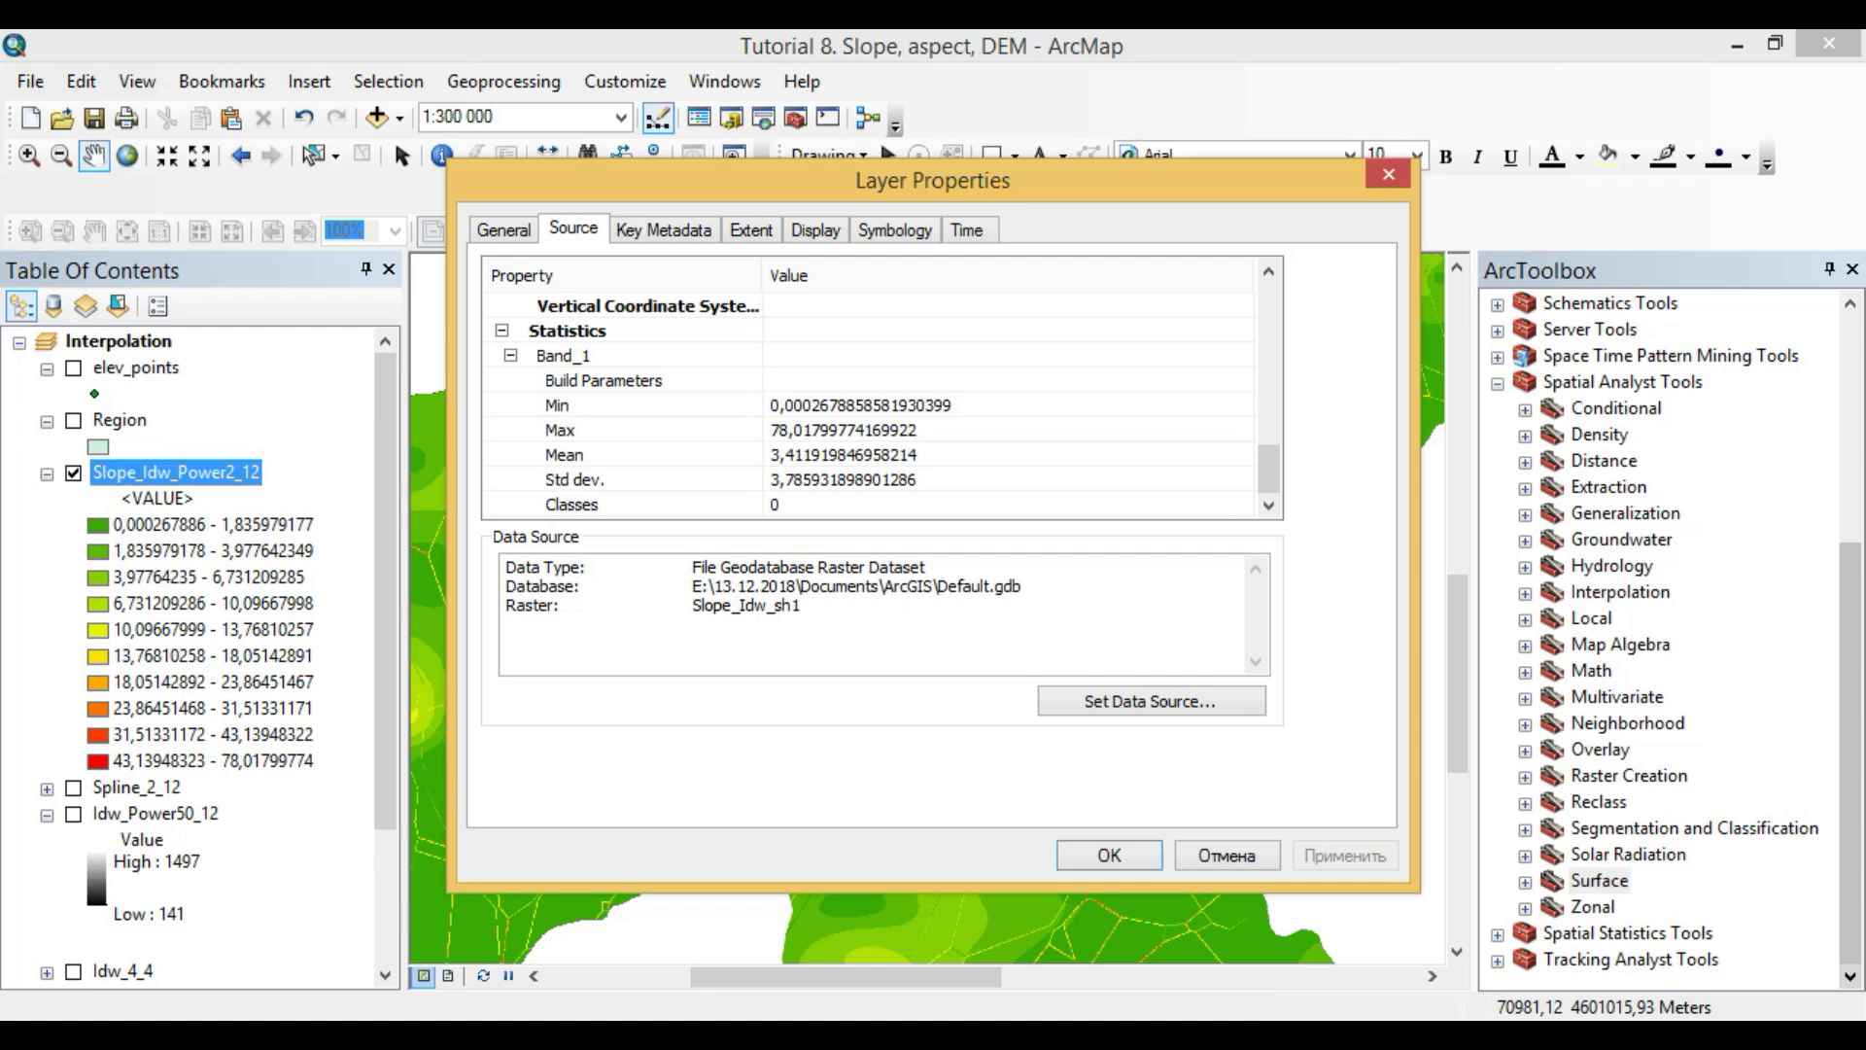
left_click(311, 1038)
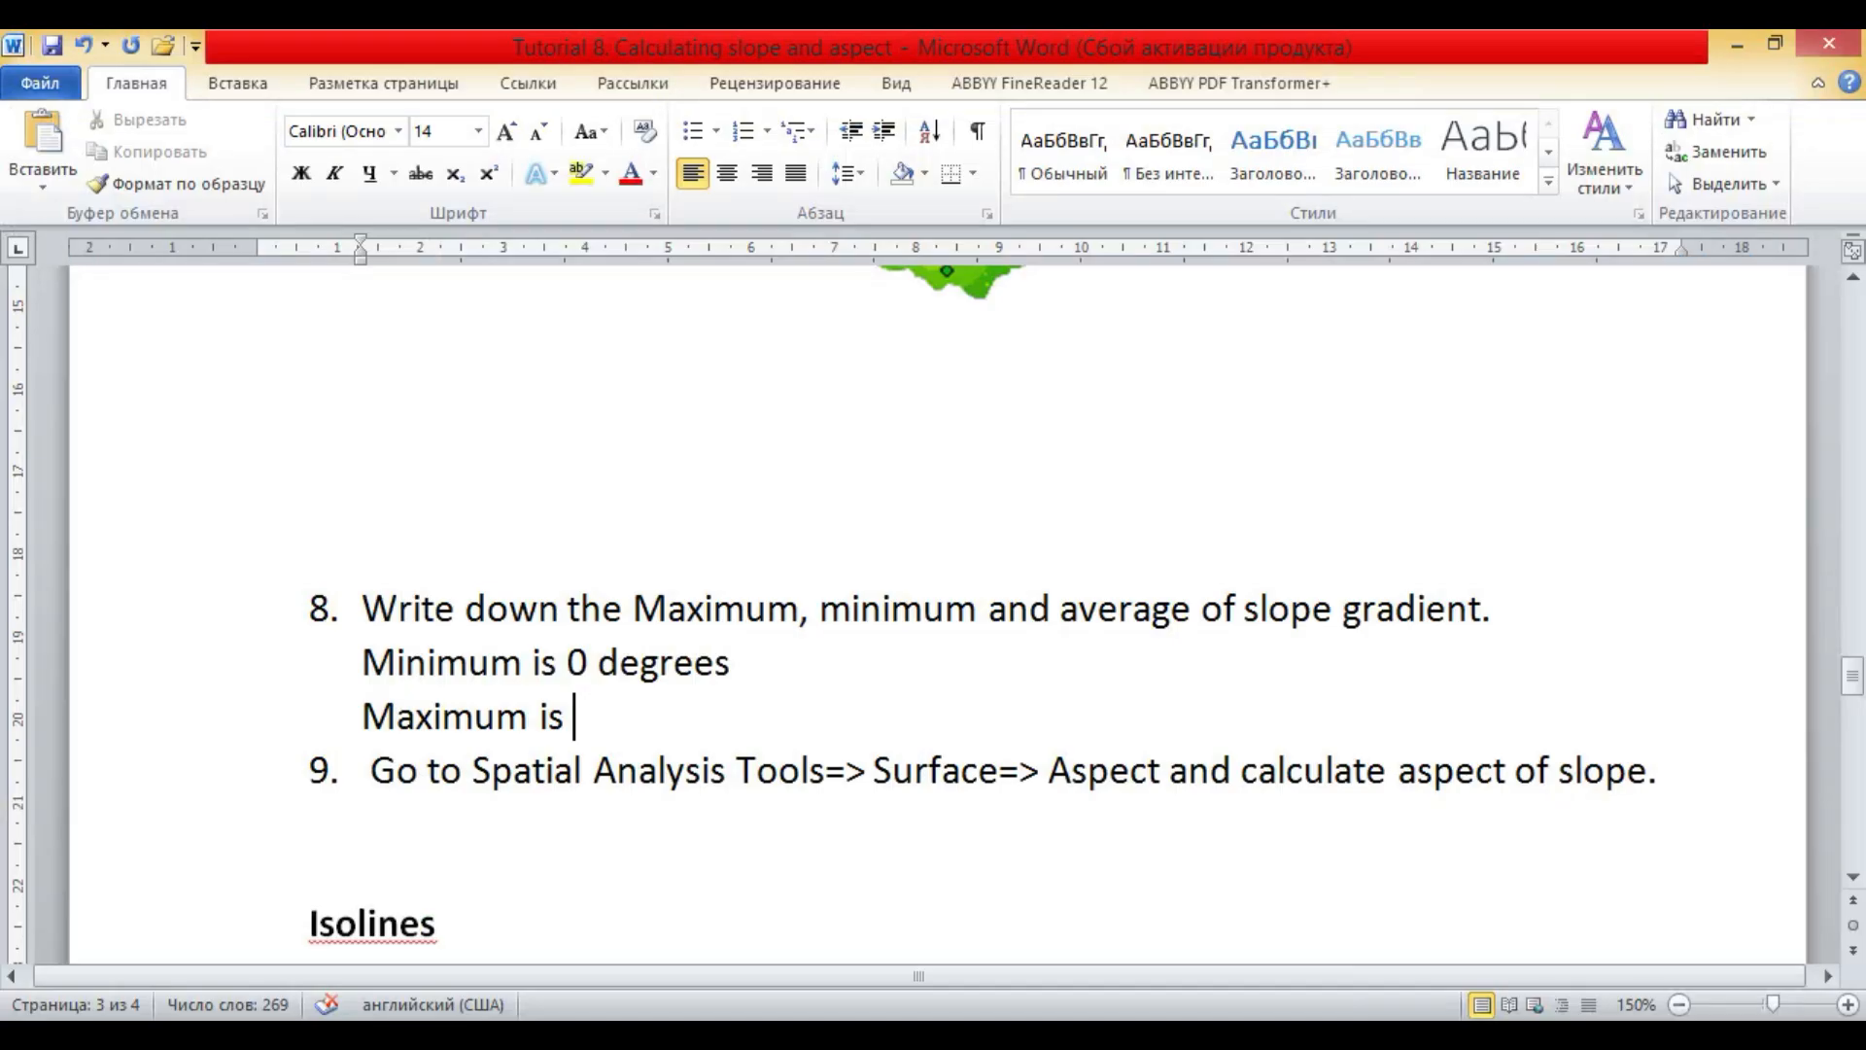
type("78 deh")
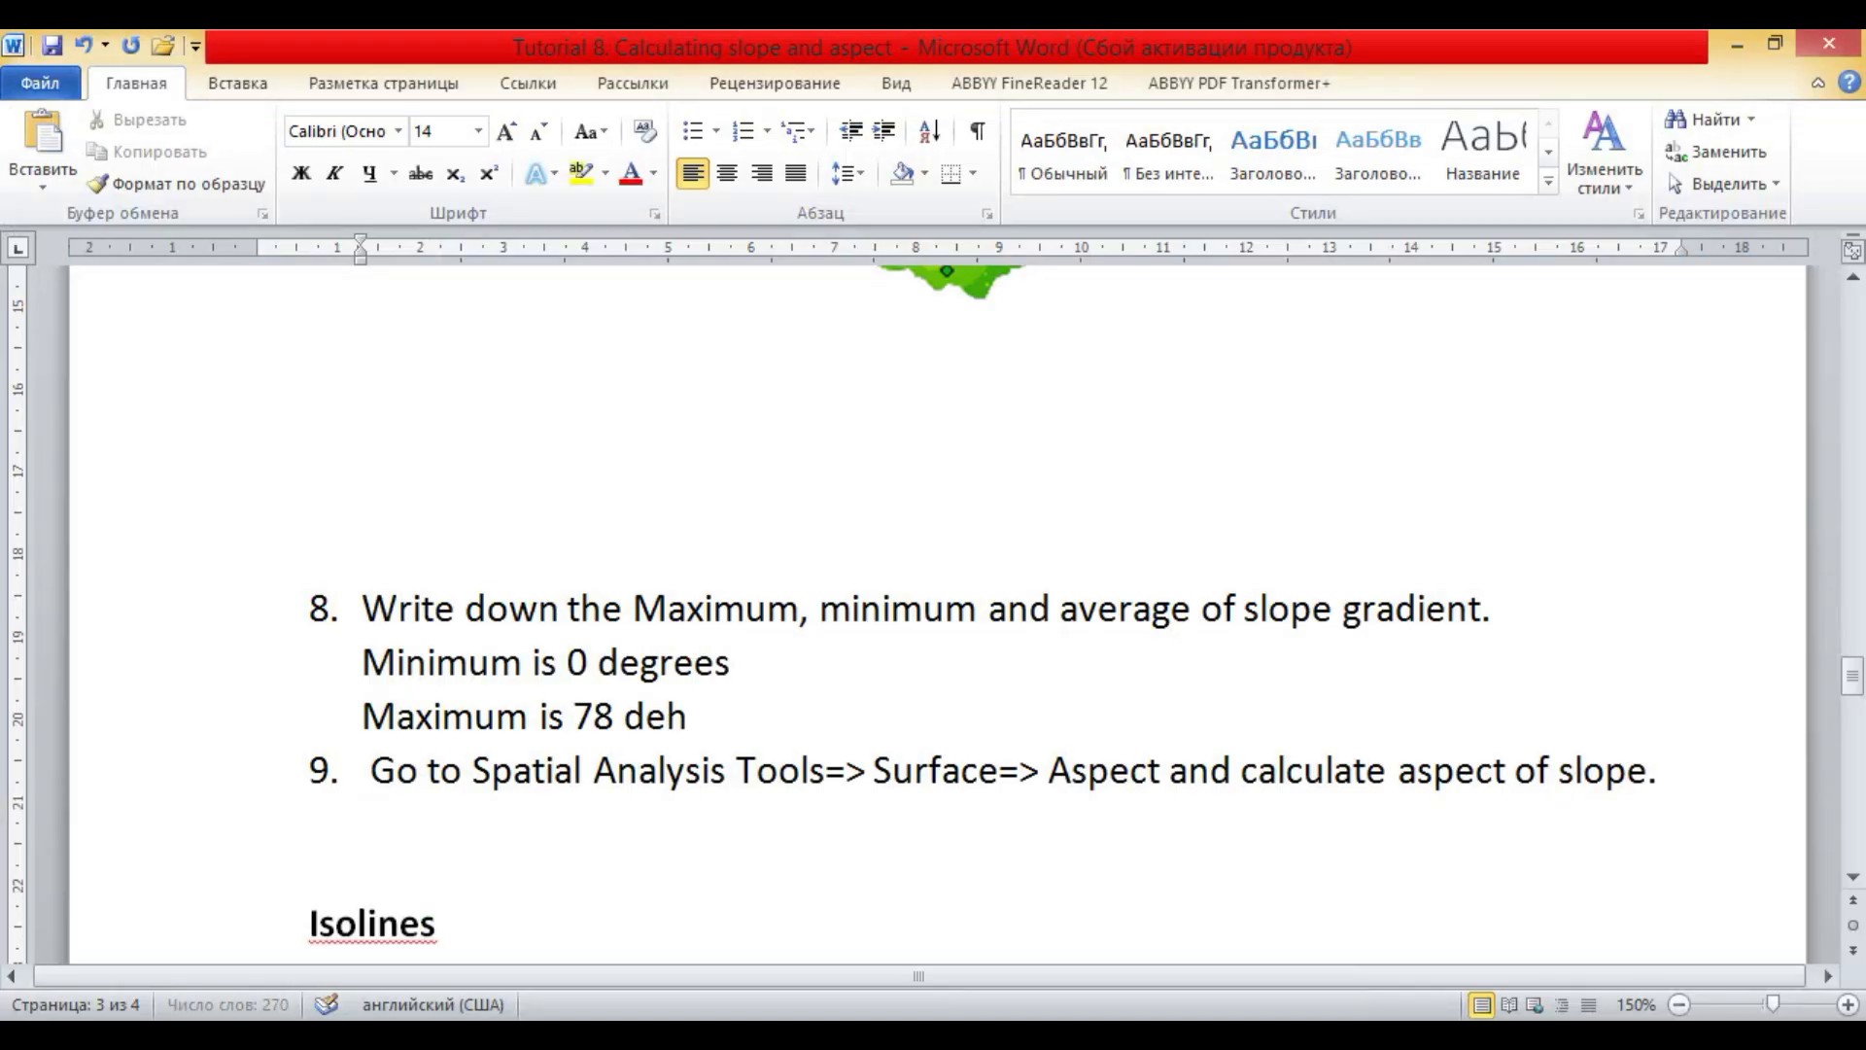
key("BackSpace")
type("grees")
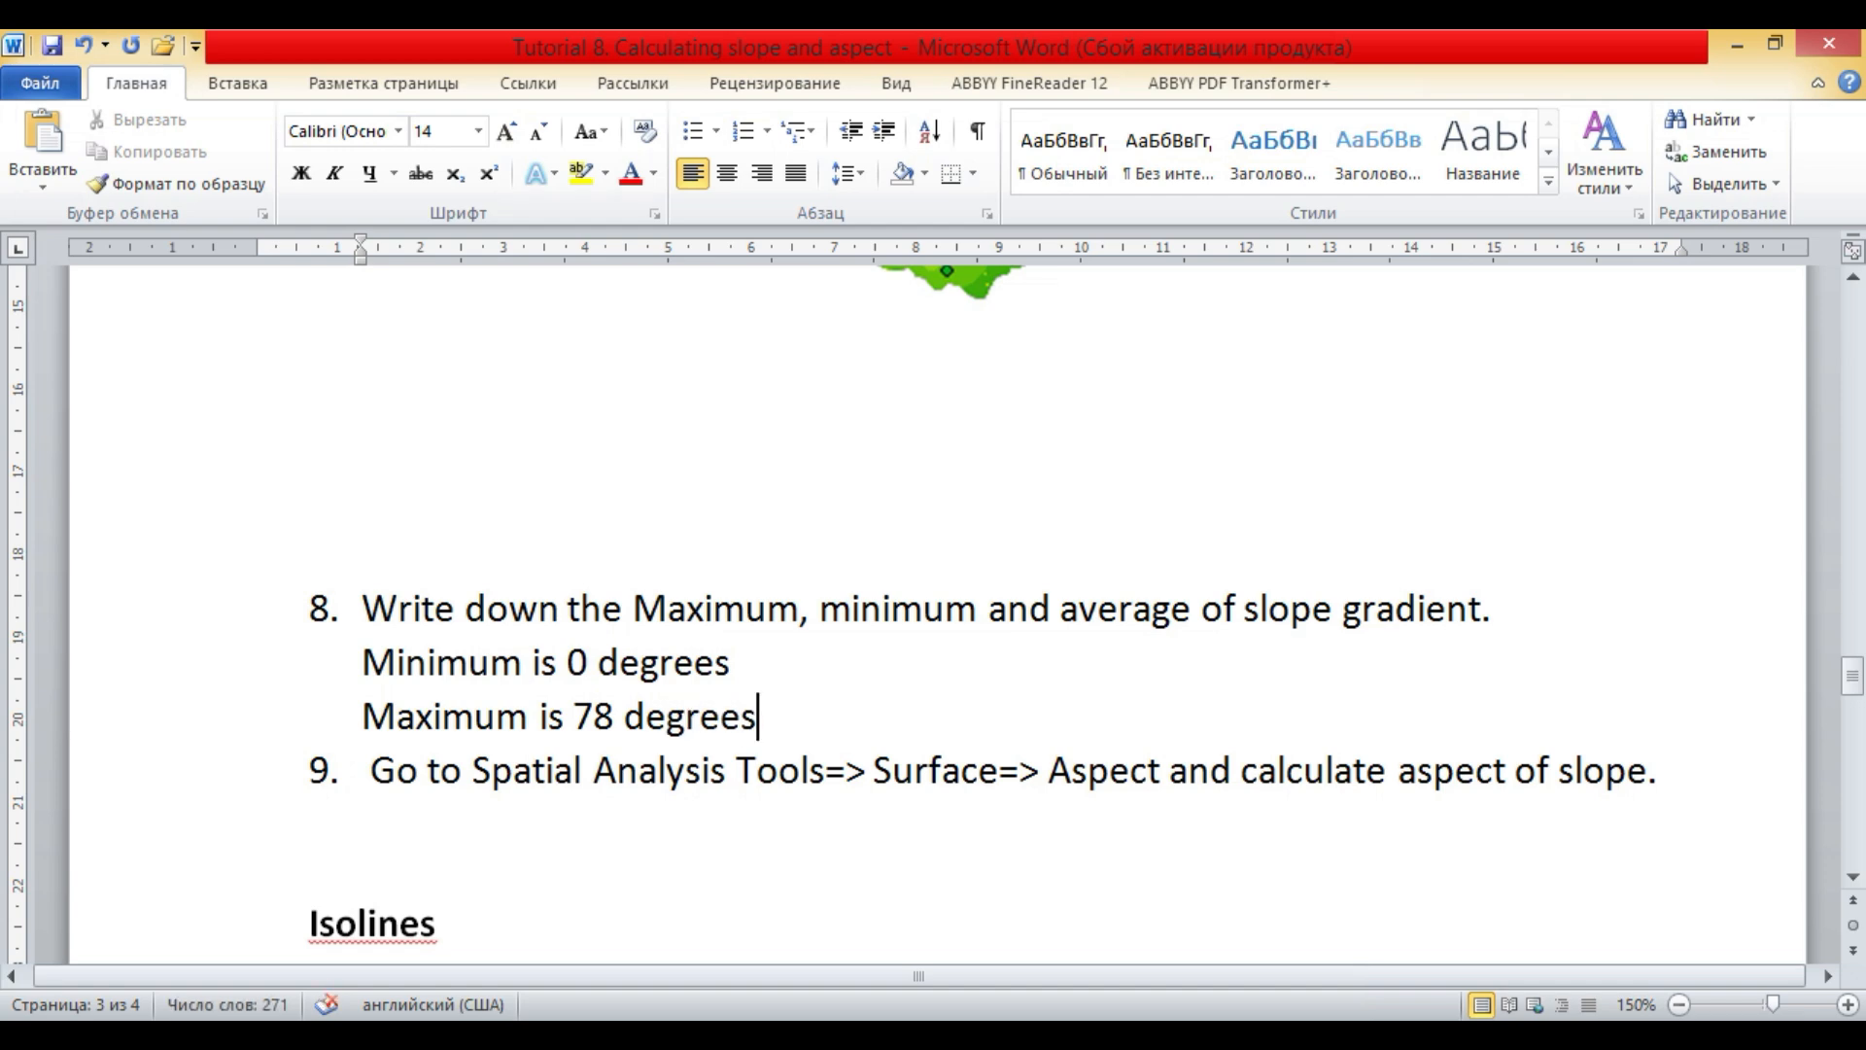
- Place the text cursor on the empty line below task 9, switch to ArcMap and close the slope layer's properties
scroll(292, 695, "down", 2)
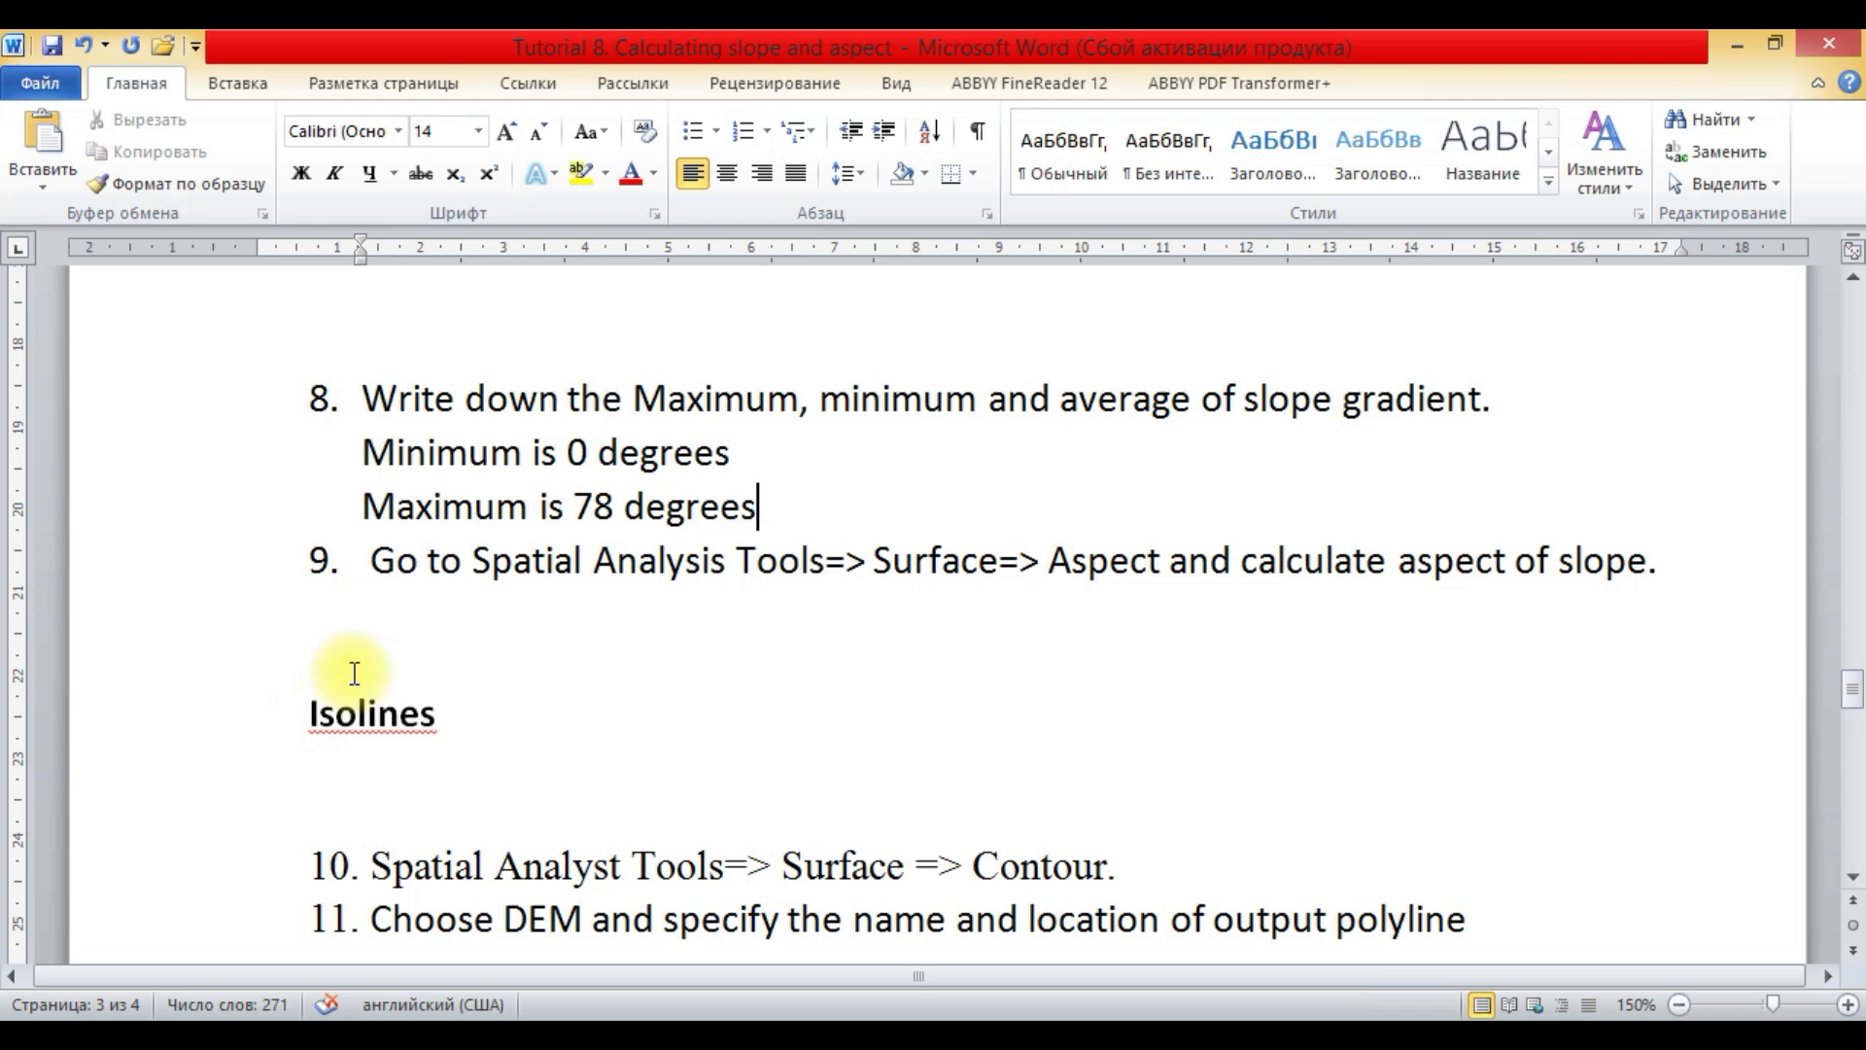
left_click(394, 656)
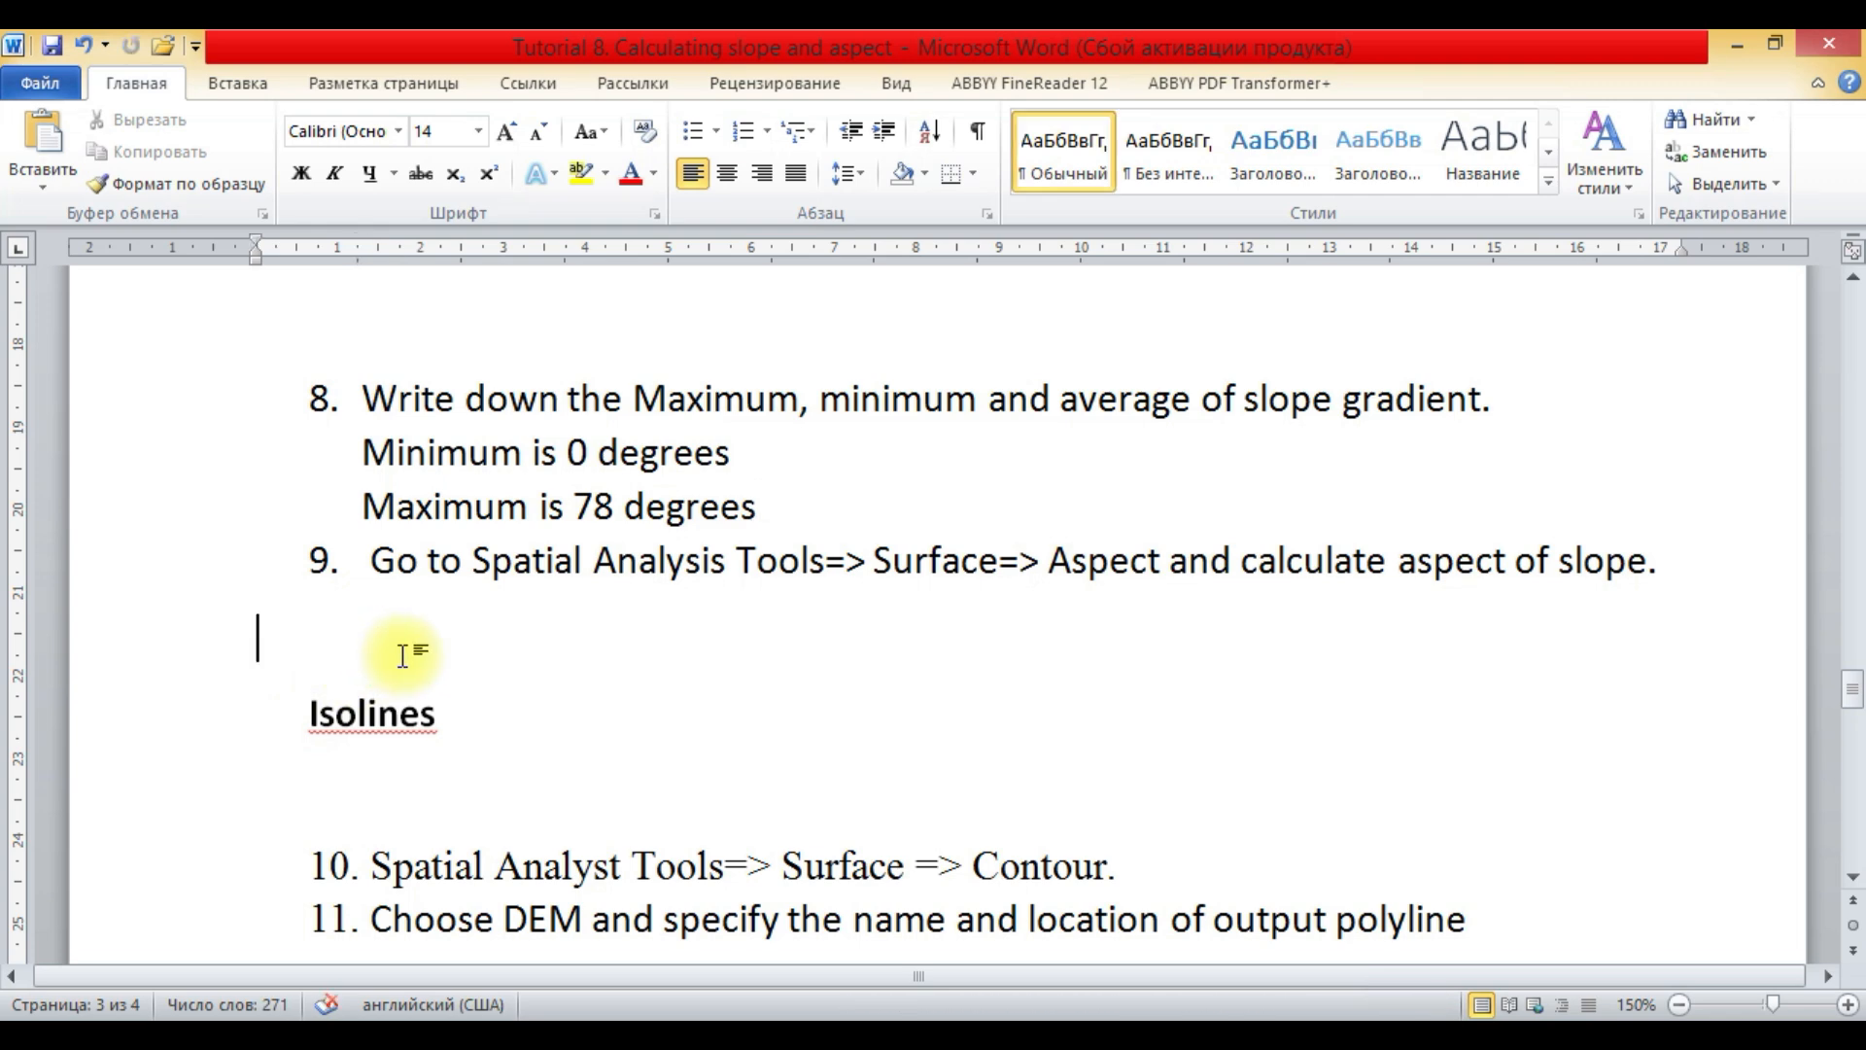
key("alt+Tab")
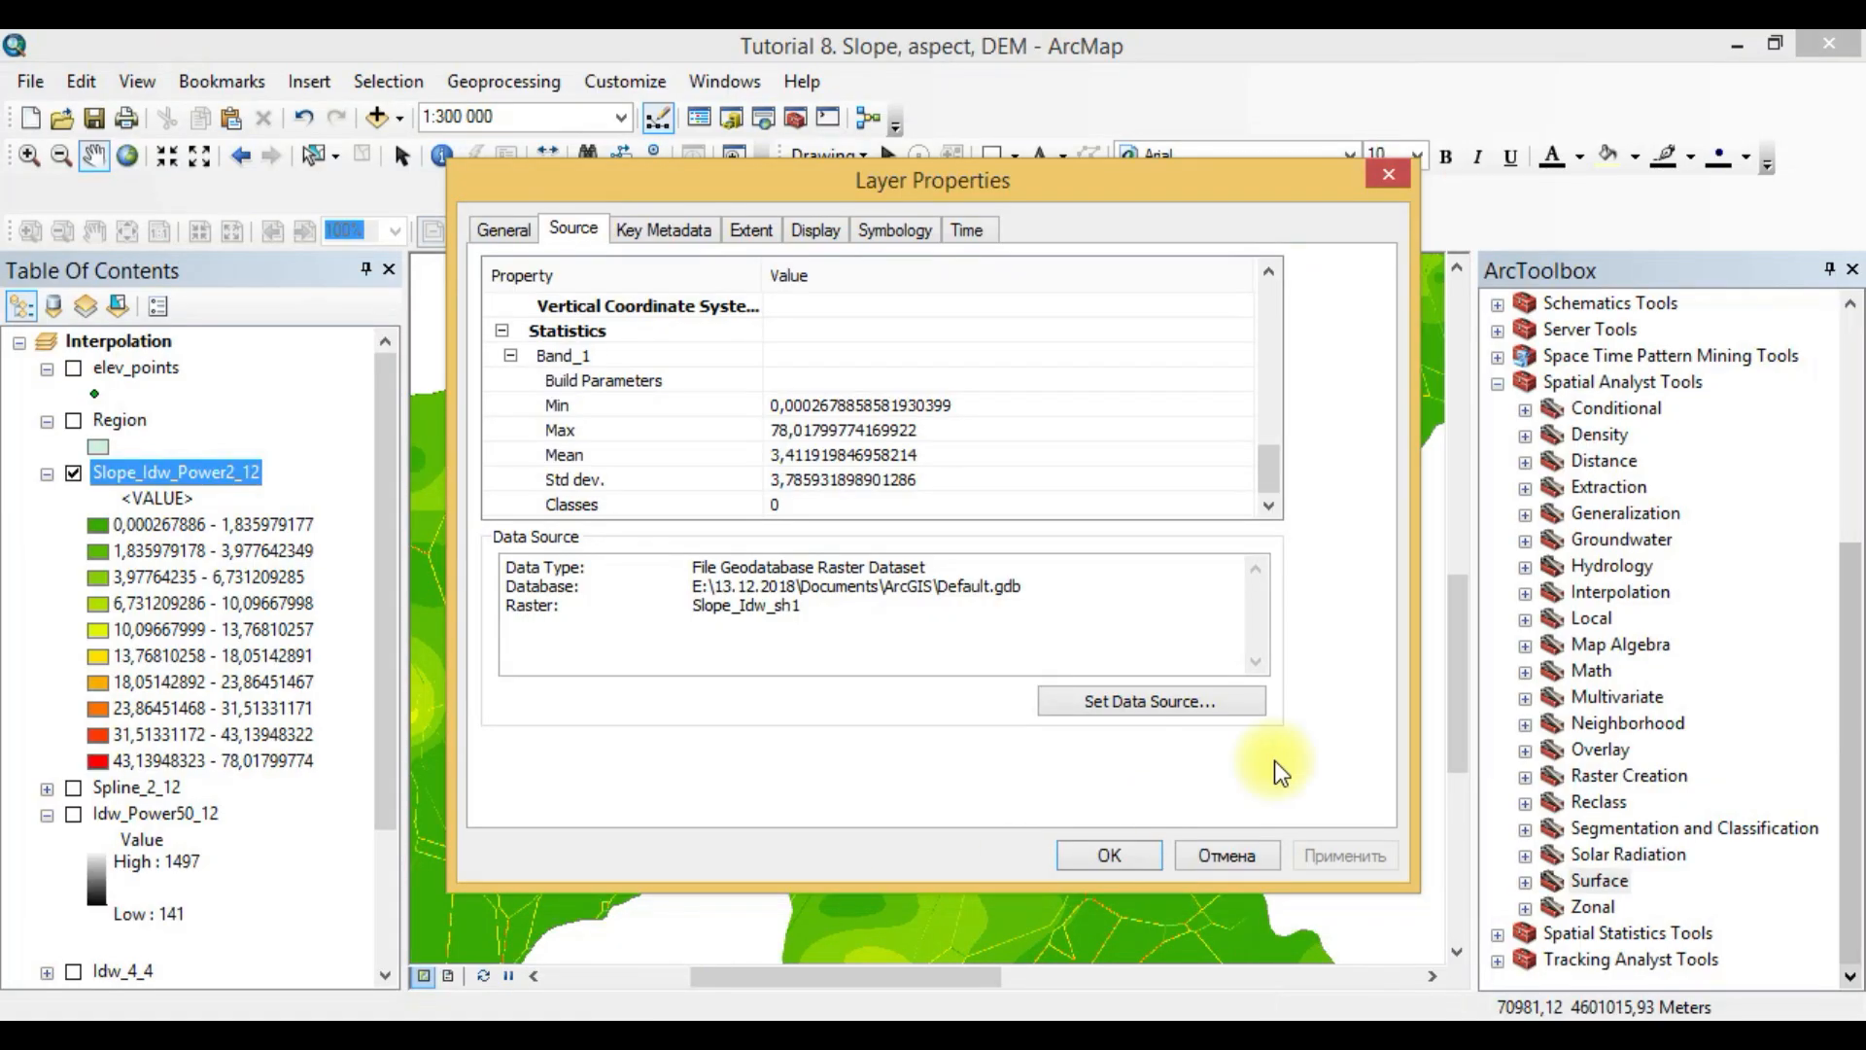
left_click(1388, 177)
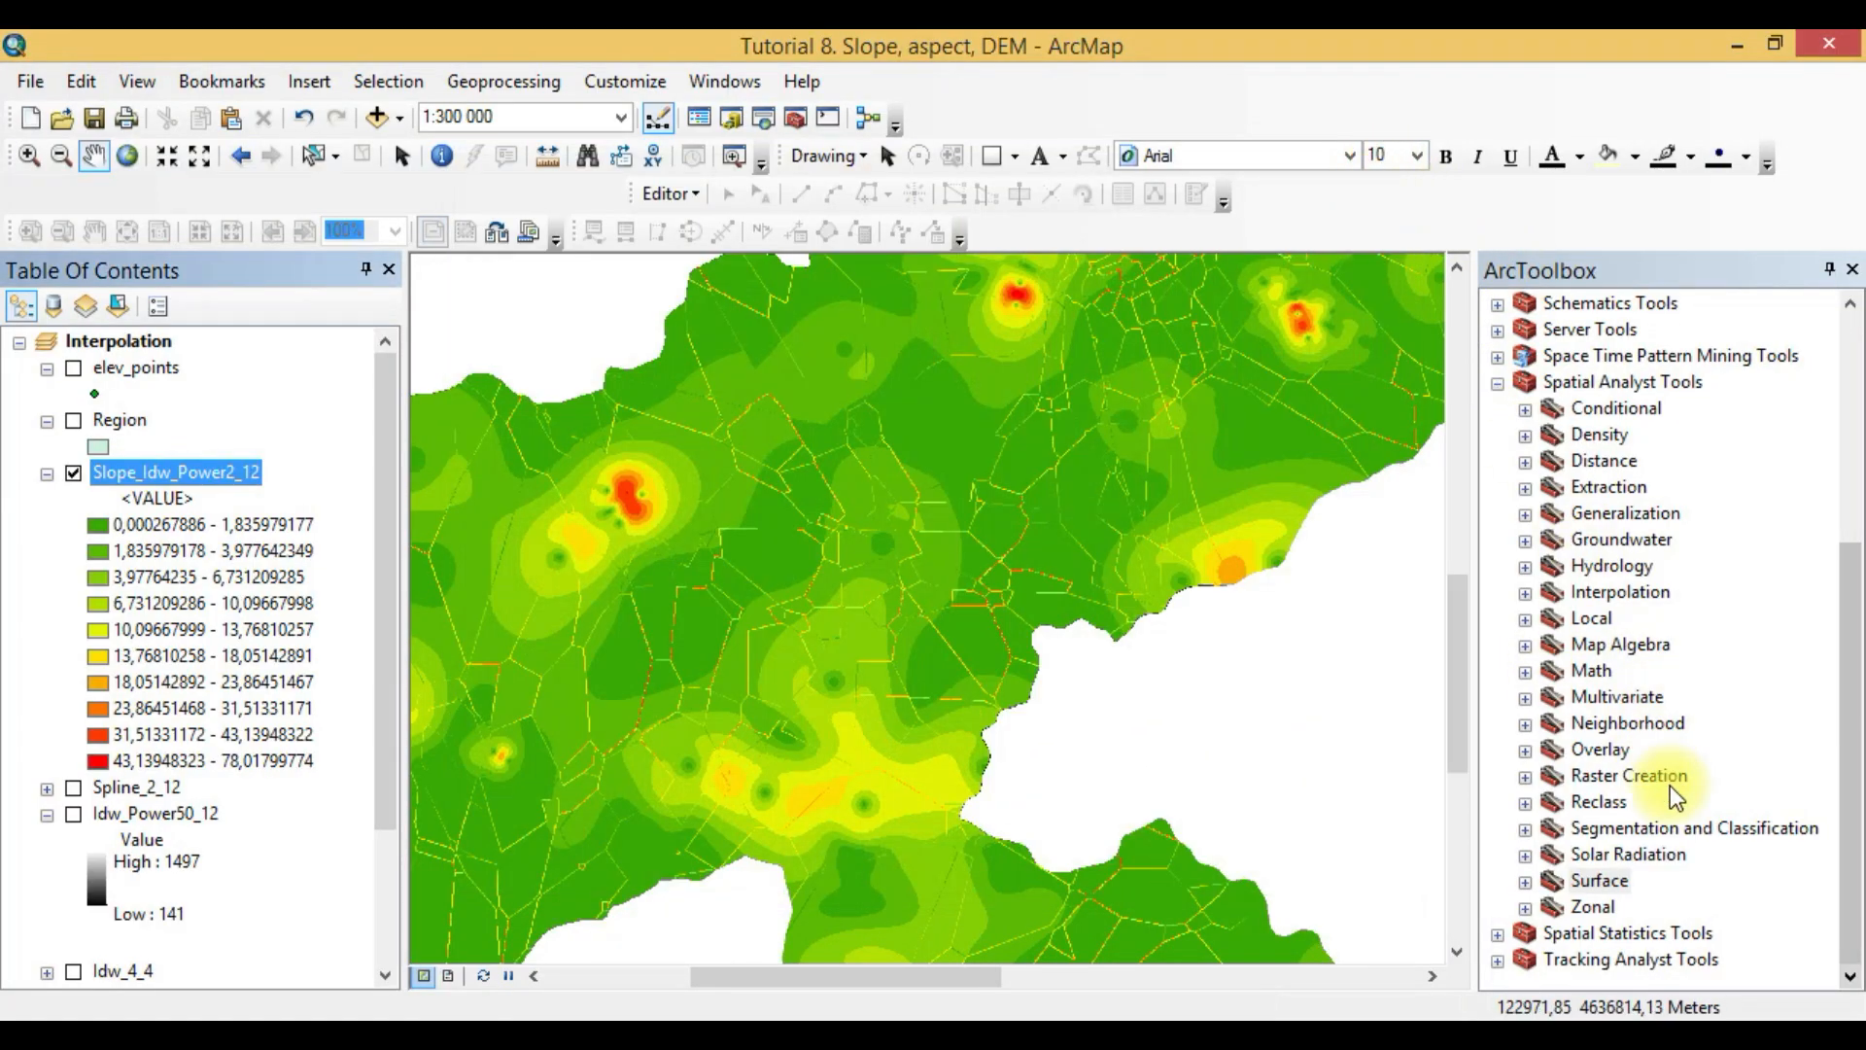
- Open the Aspect tool from the Spatial Analyst Surface toolset and choose Idw_Power2_12 as the input raster
left_click(1526, 881)
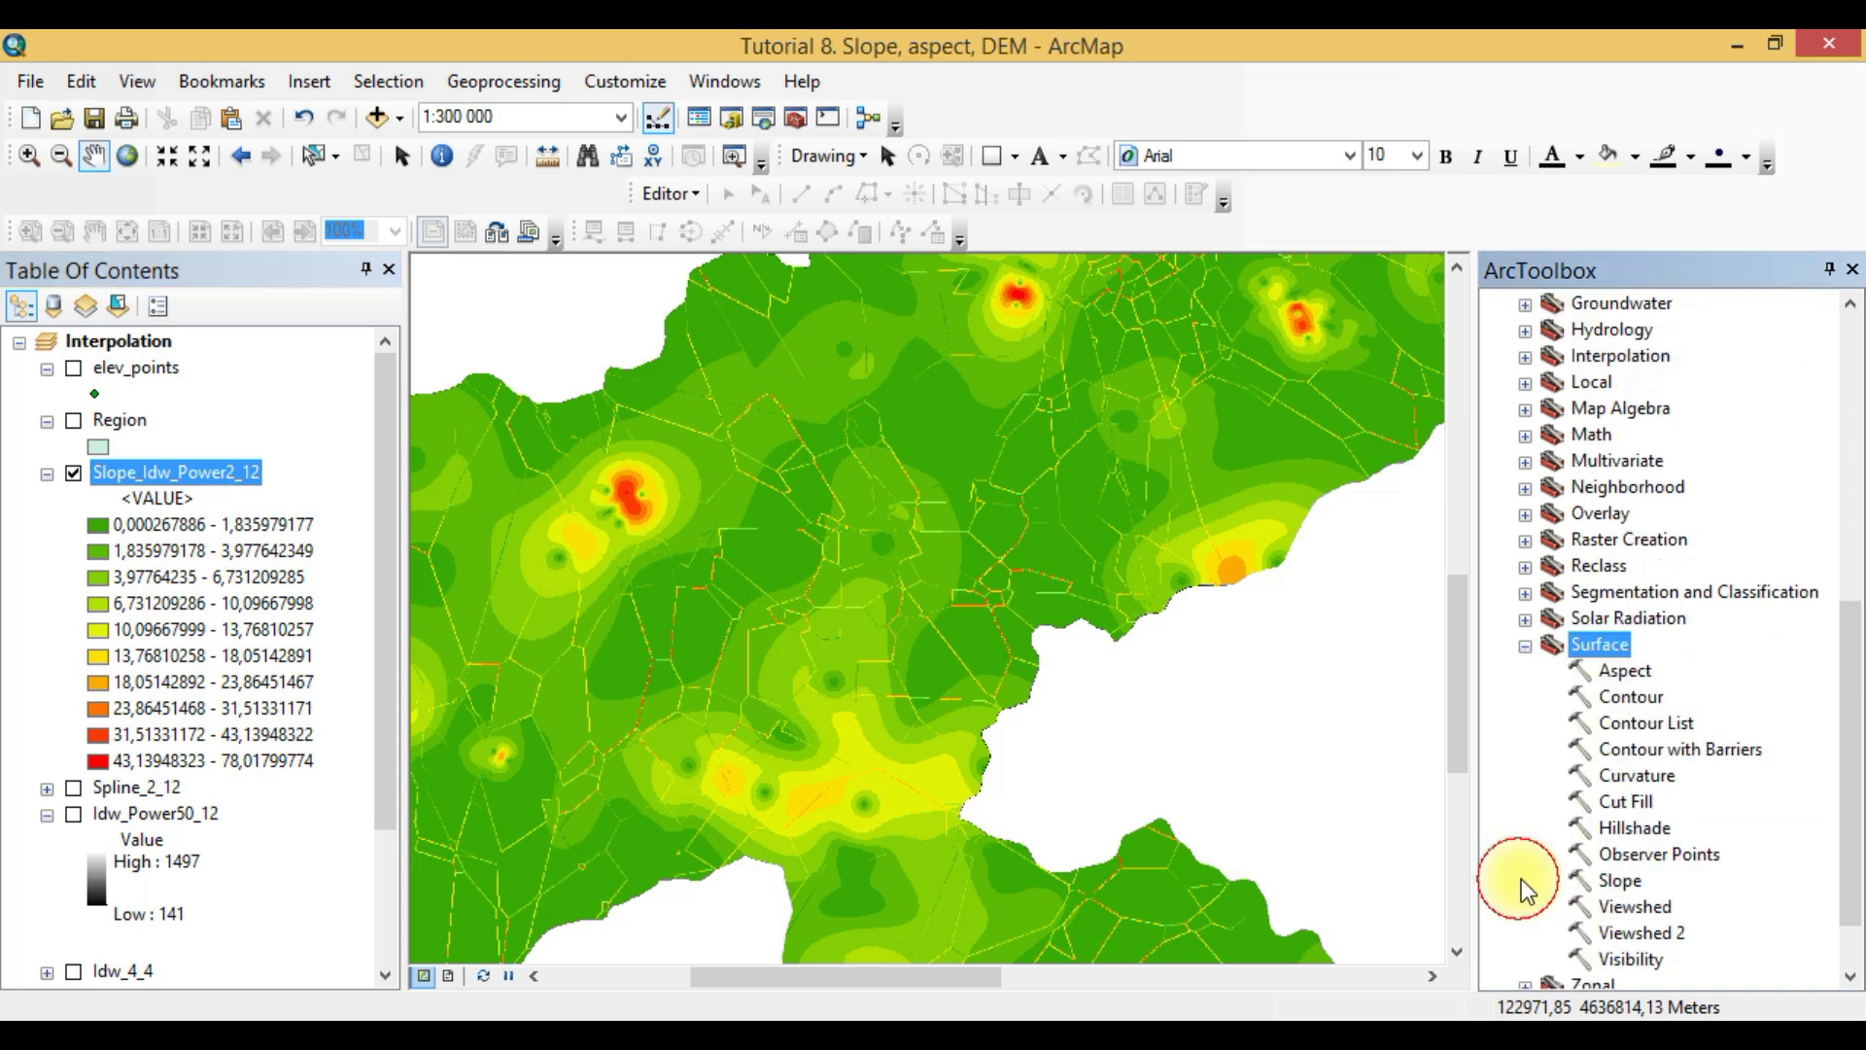
double_click(1625, 671)
left_click(861, 219)
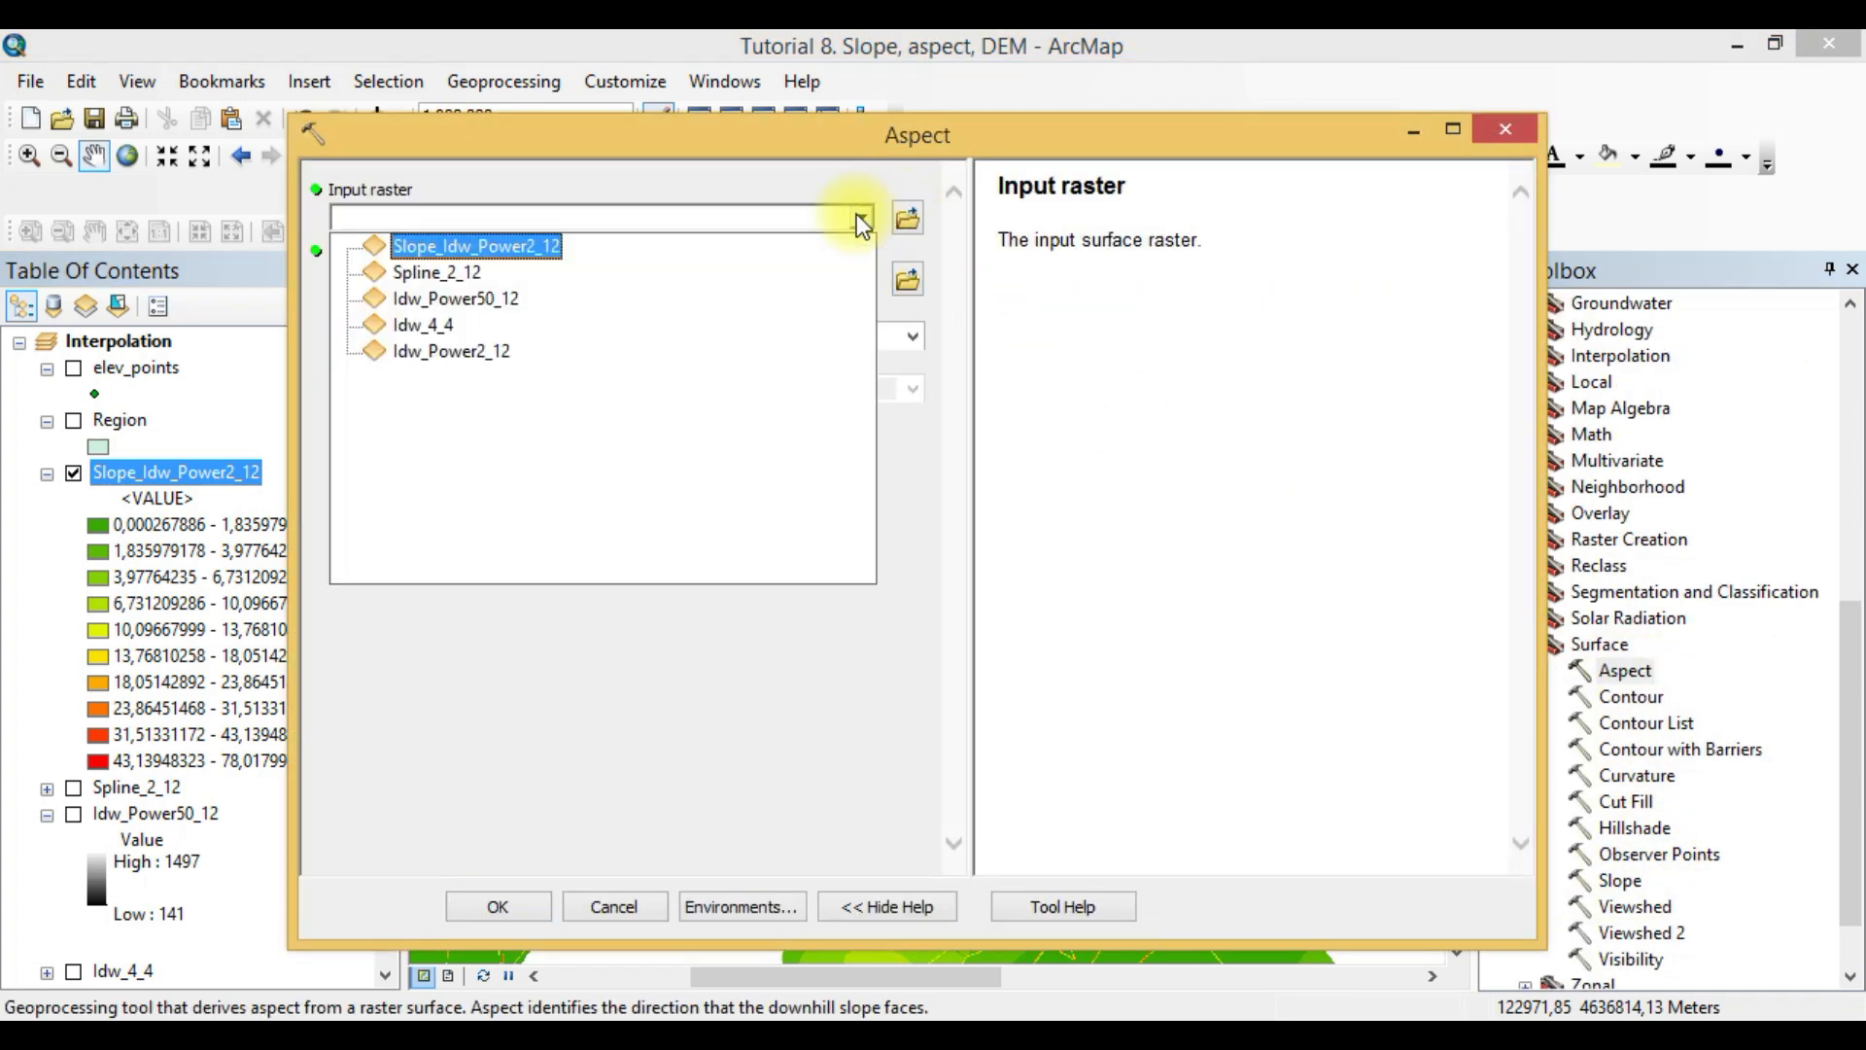
left_click_drag(749, 134, 508, 120)
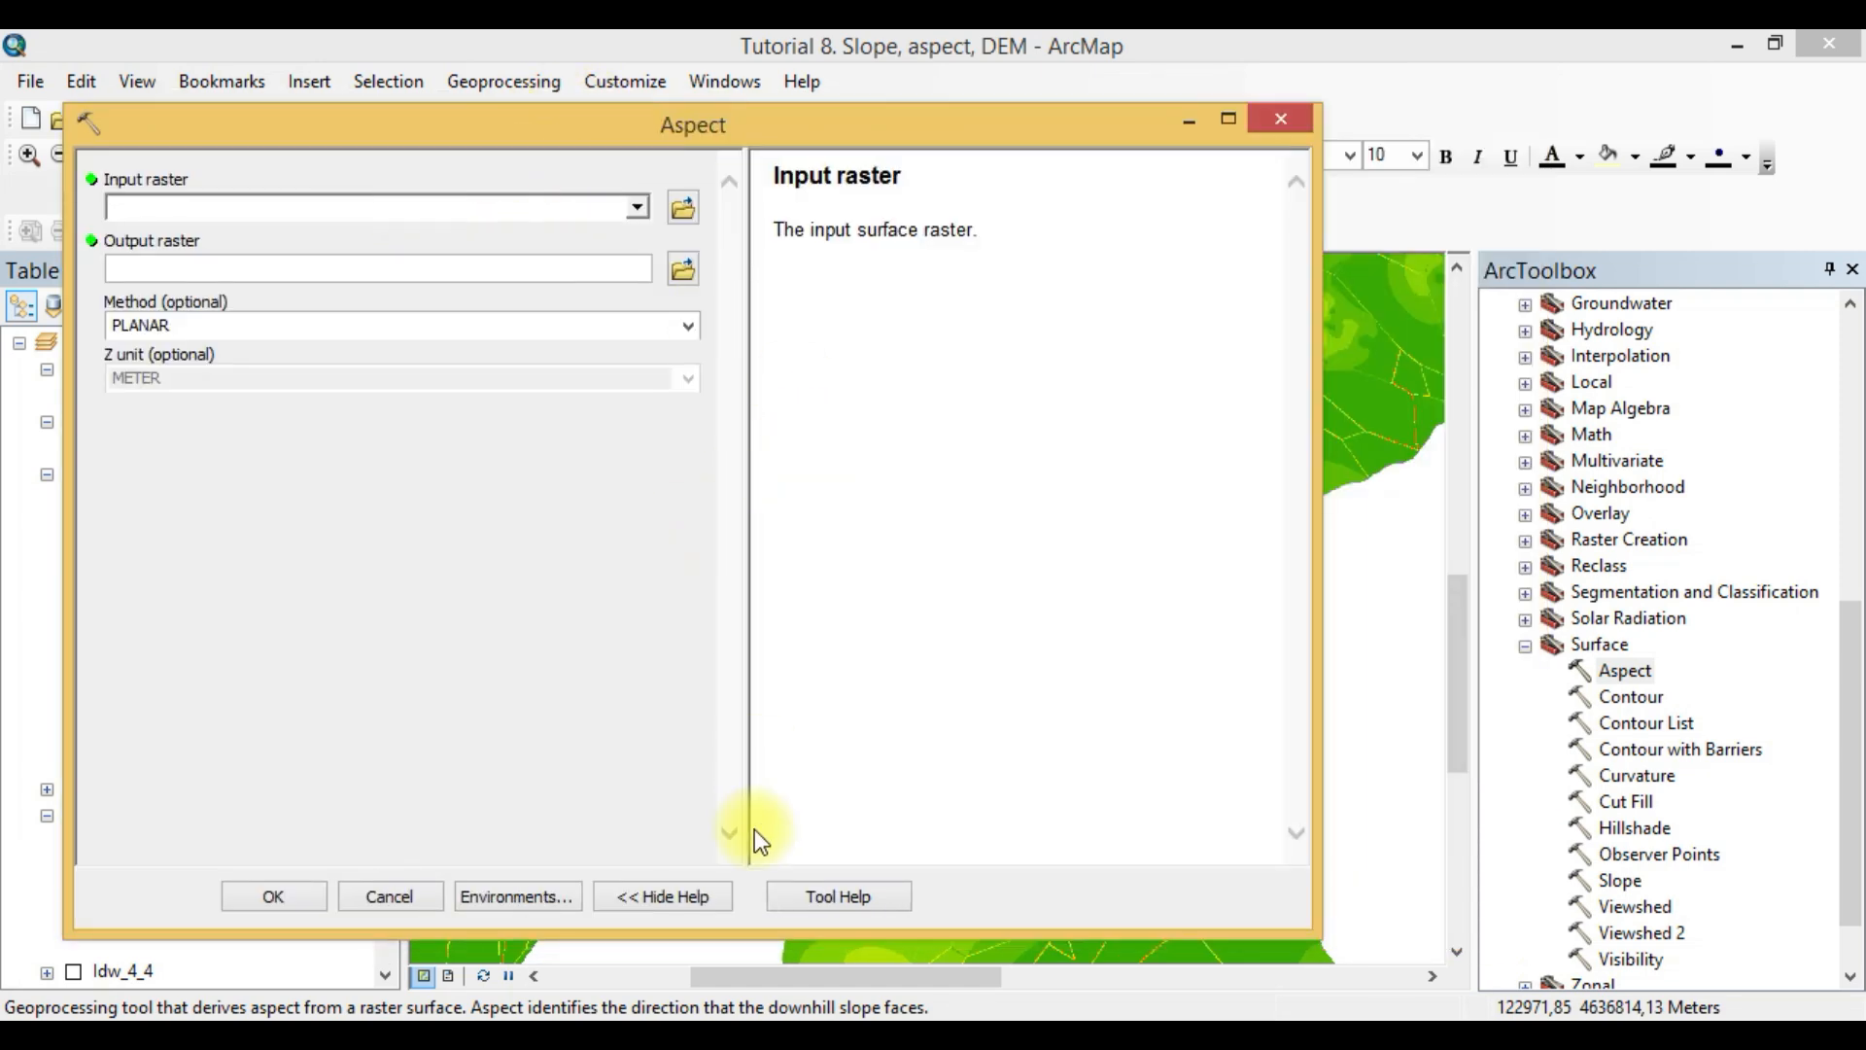
left_click(371, 908)
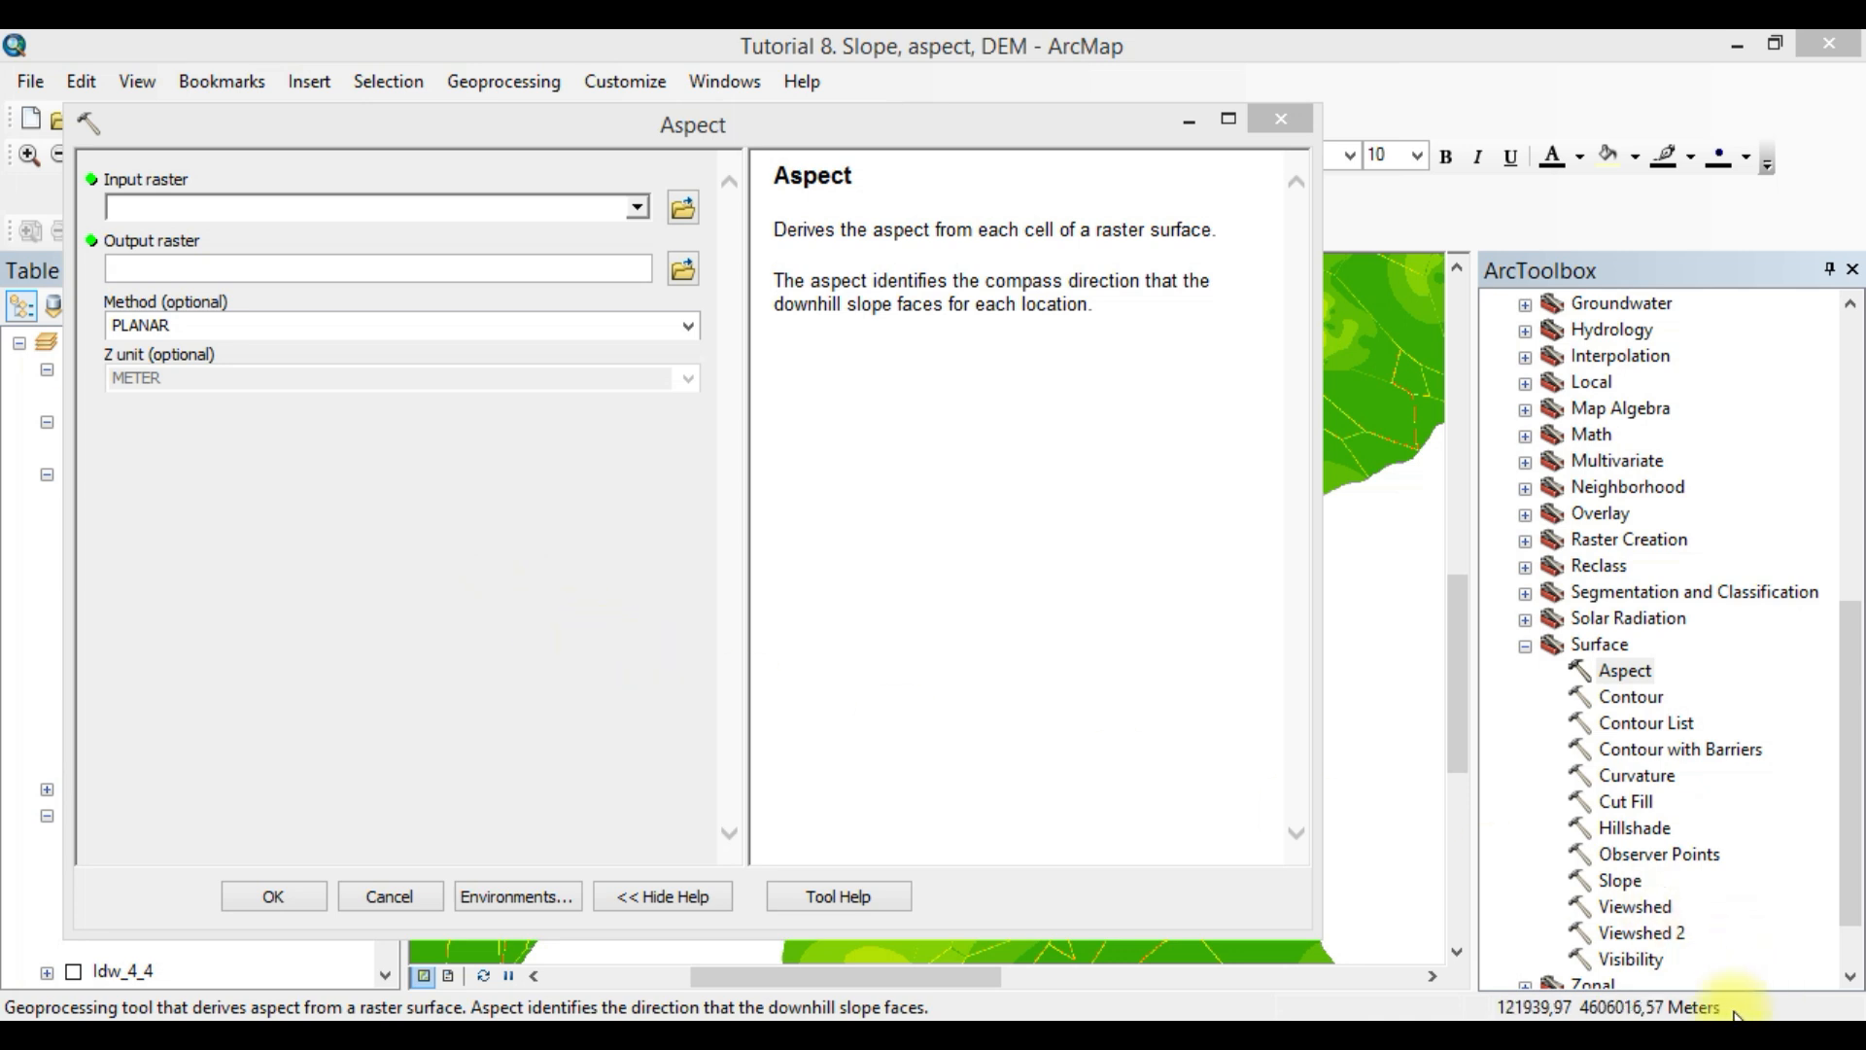
left_click(639, 208)
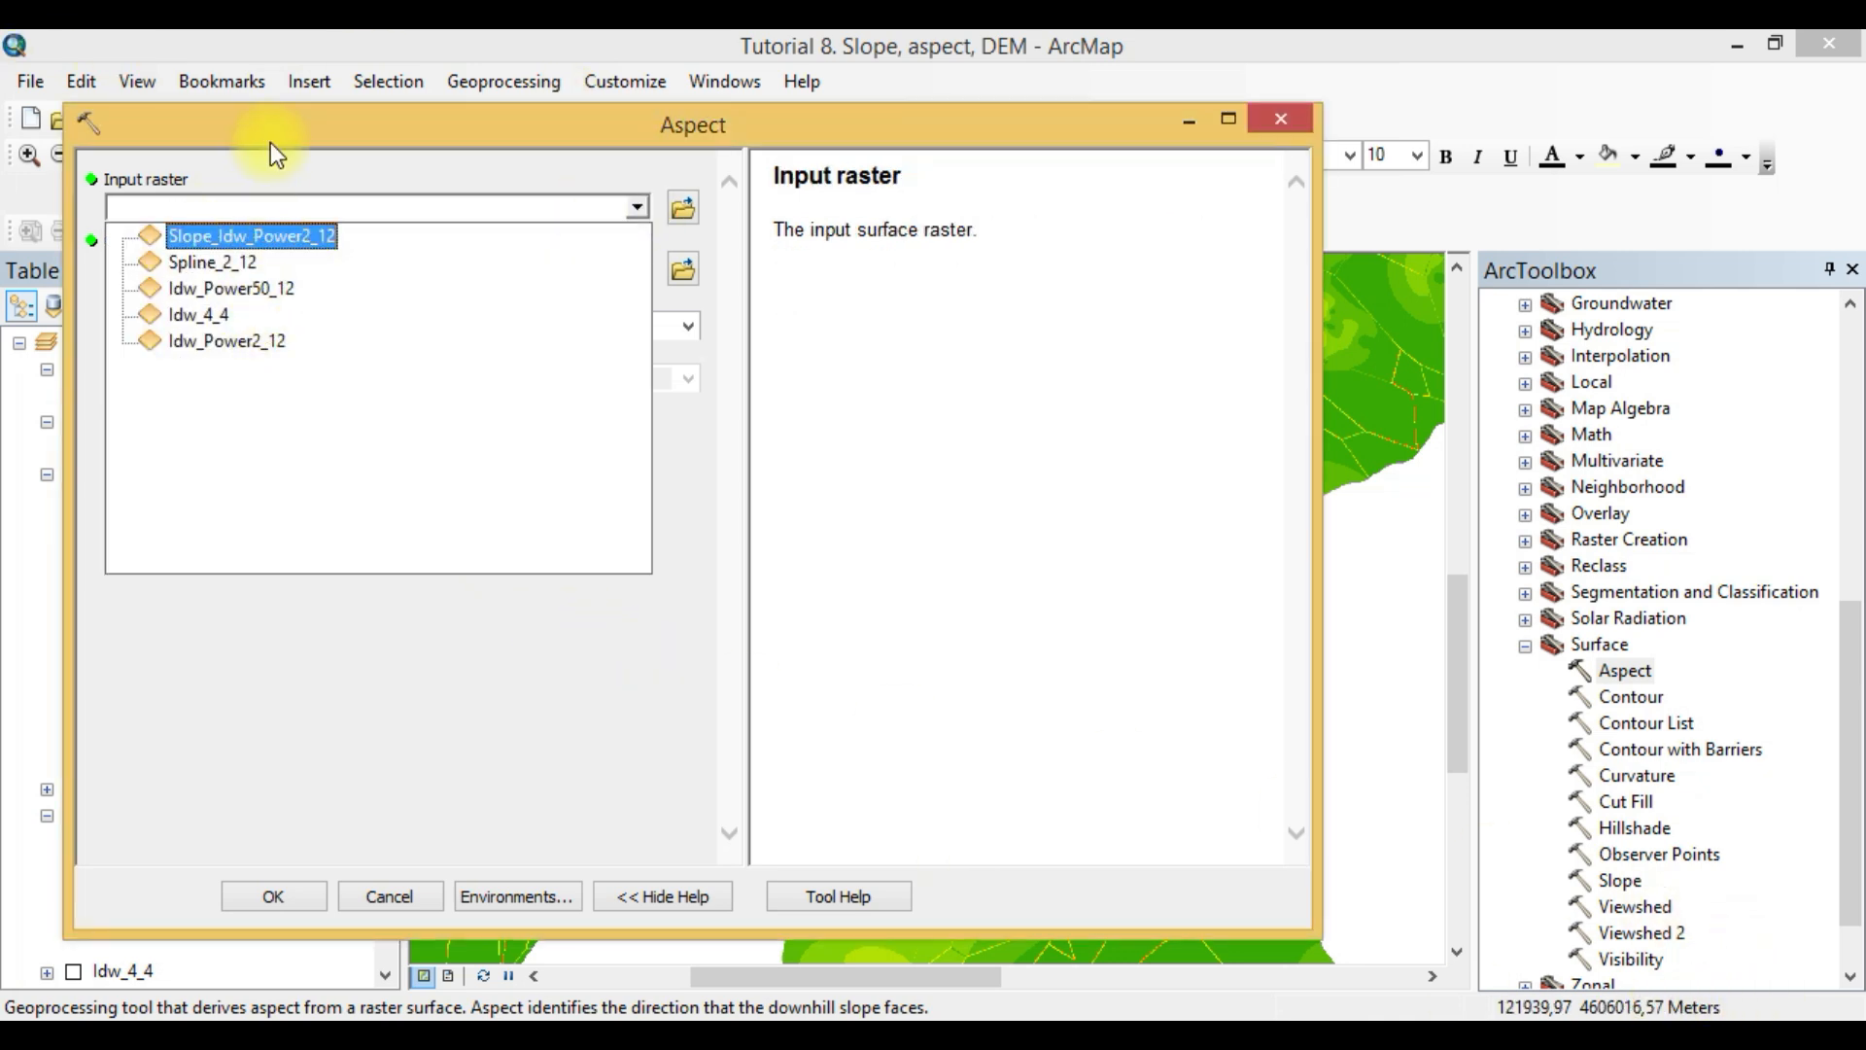
left_click(243, 342)
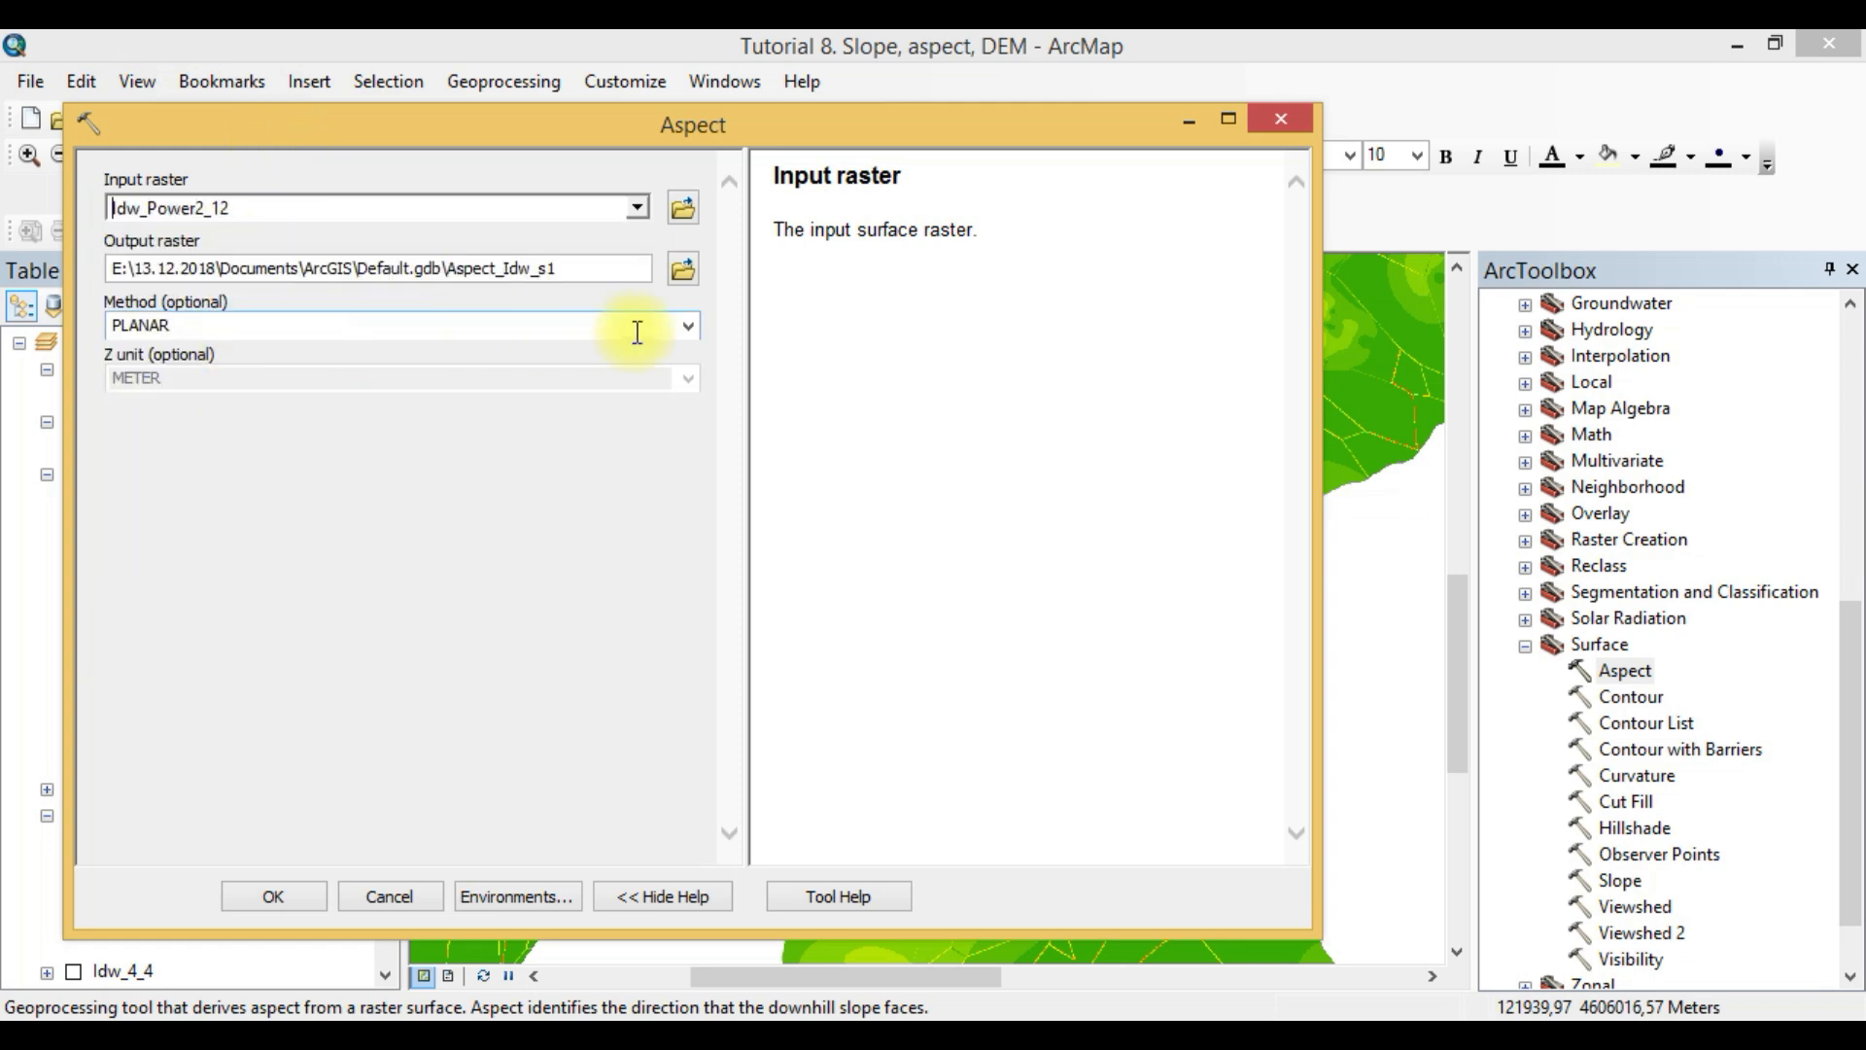
- Keep the PLANAR method and set the processing extent in the environment settings to Same as layer Region
left_click(688, 326)
left_click(689, 325)
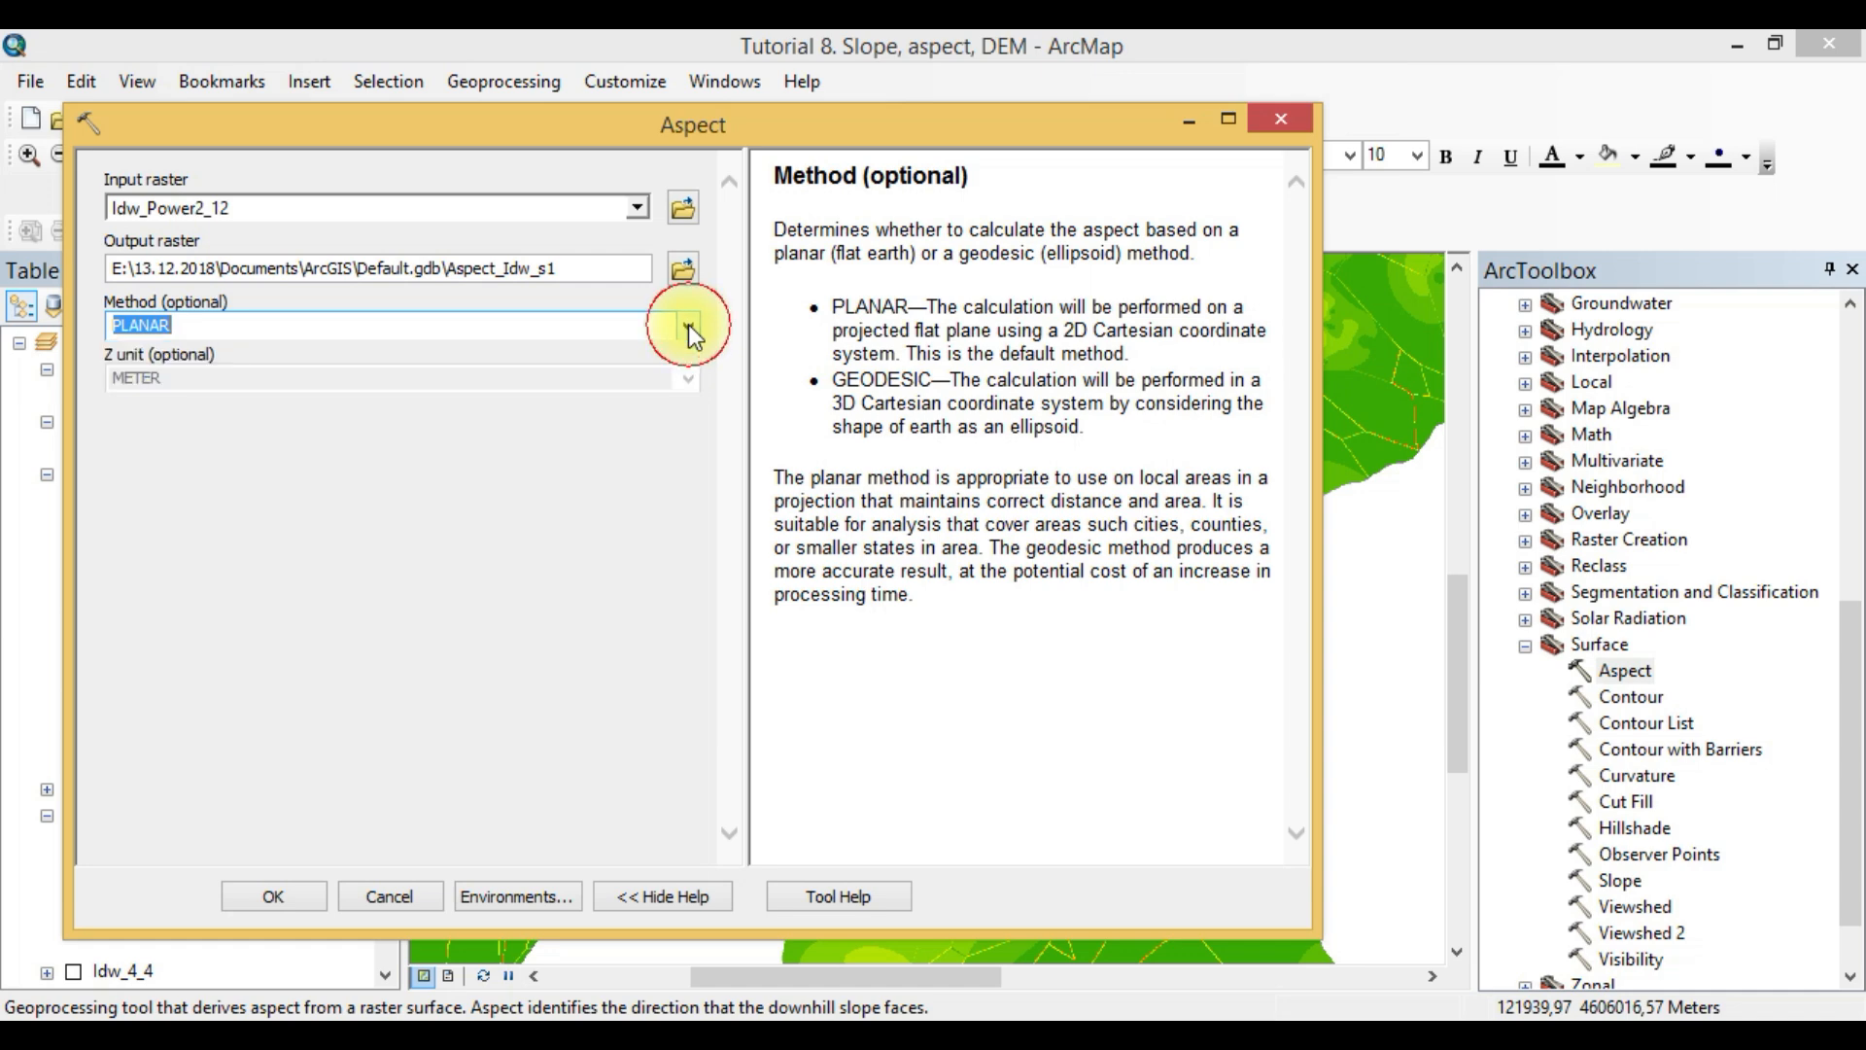
left_click(416, 132)
left_click_drag(416, 130, 589, 125)
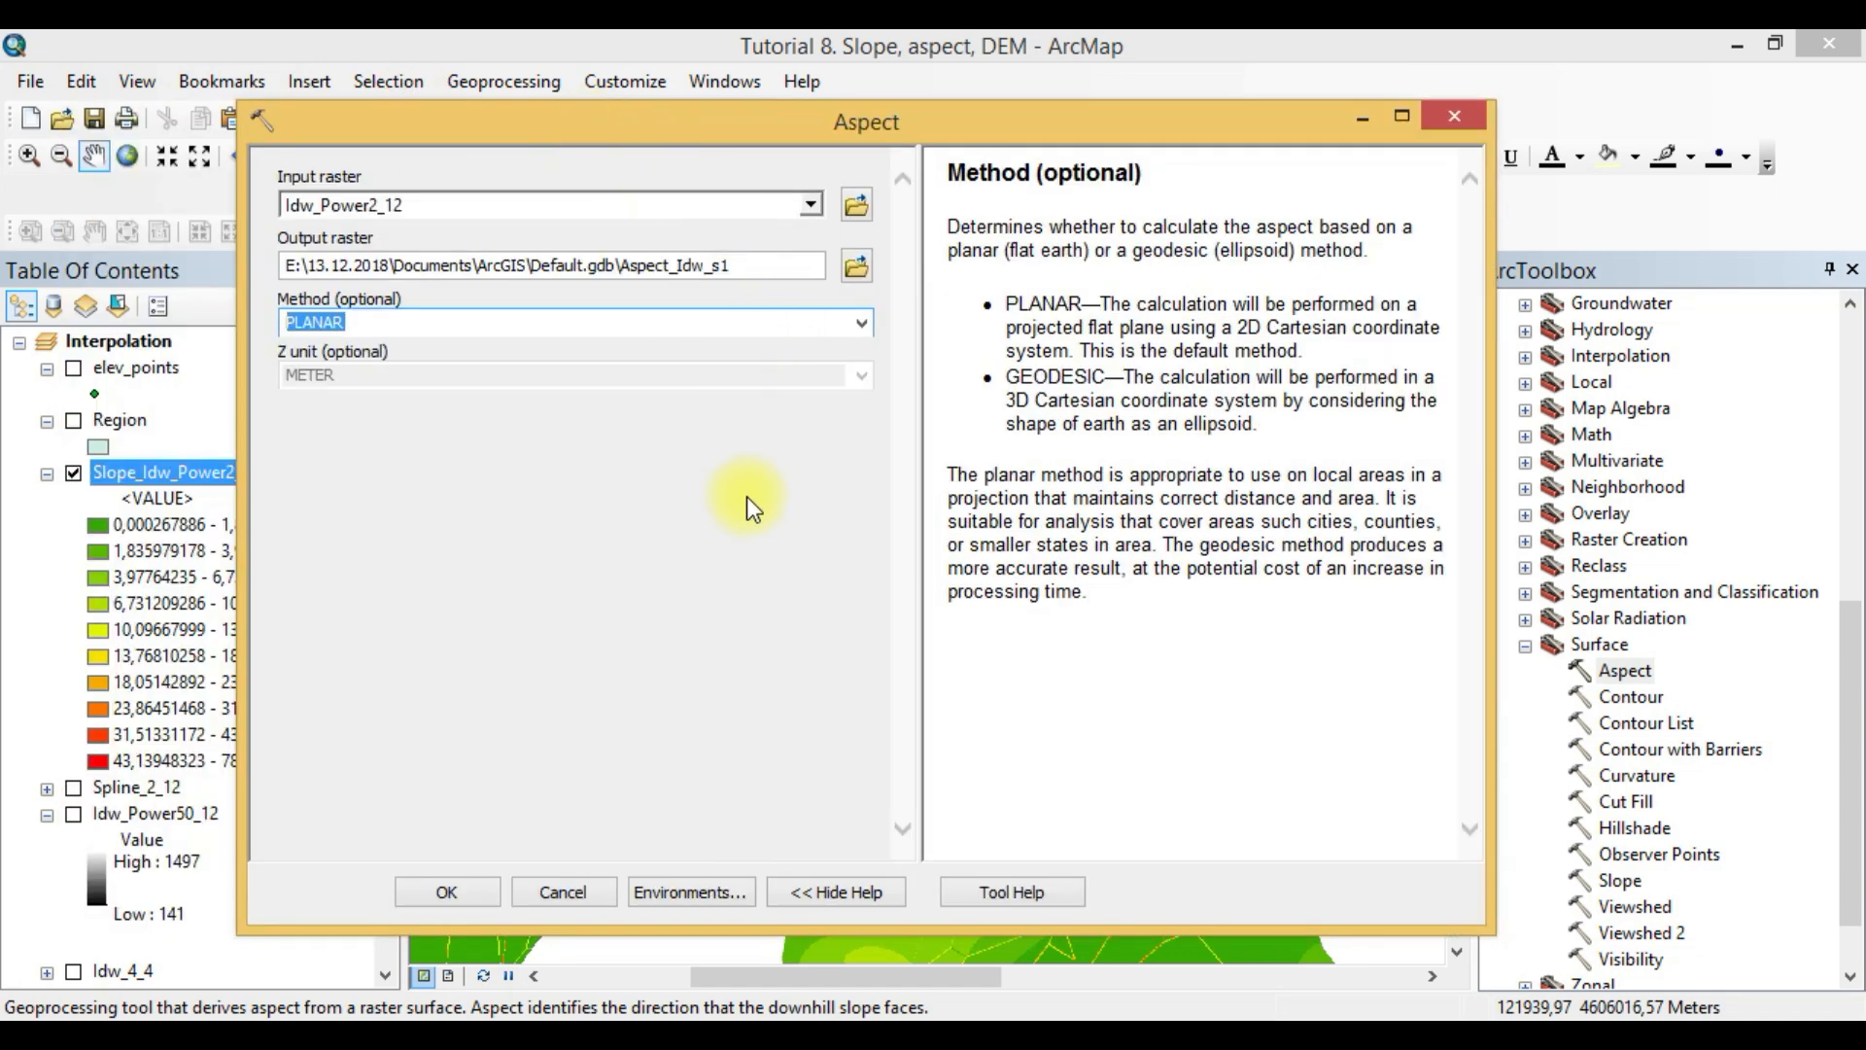
left_click(700, 878)
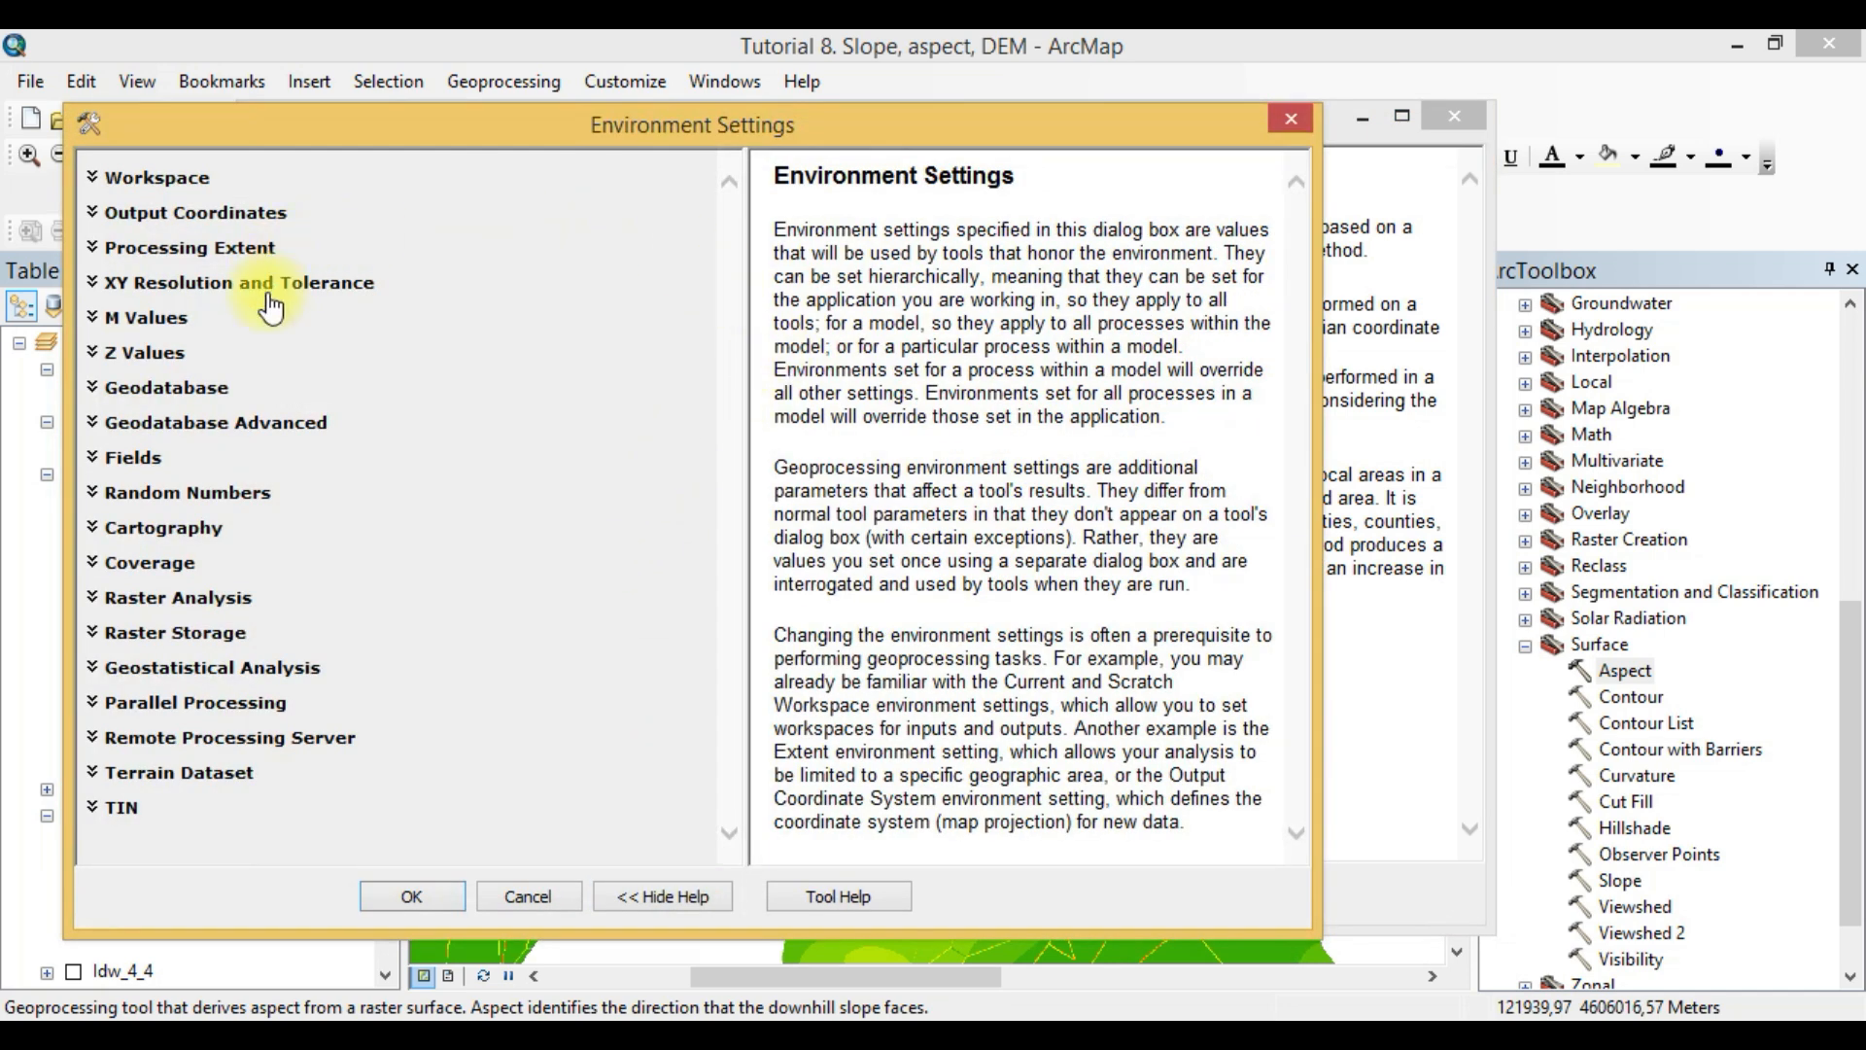
left_click(219, 248)
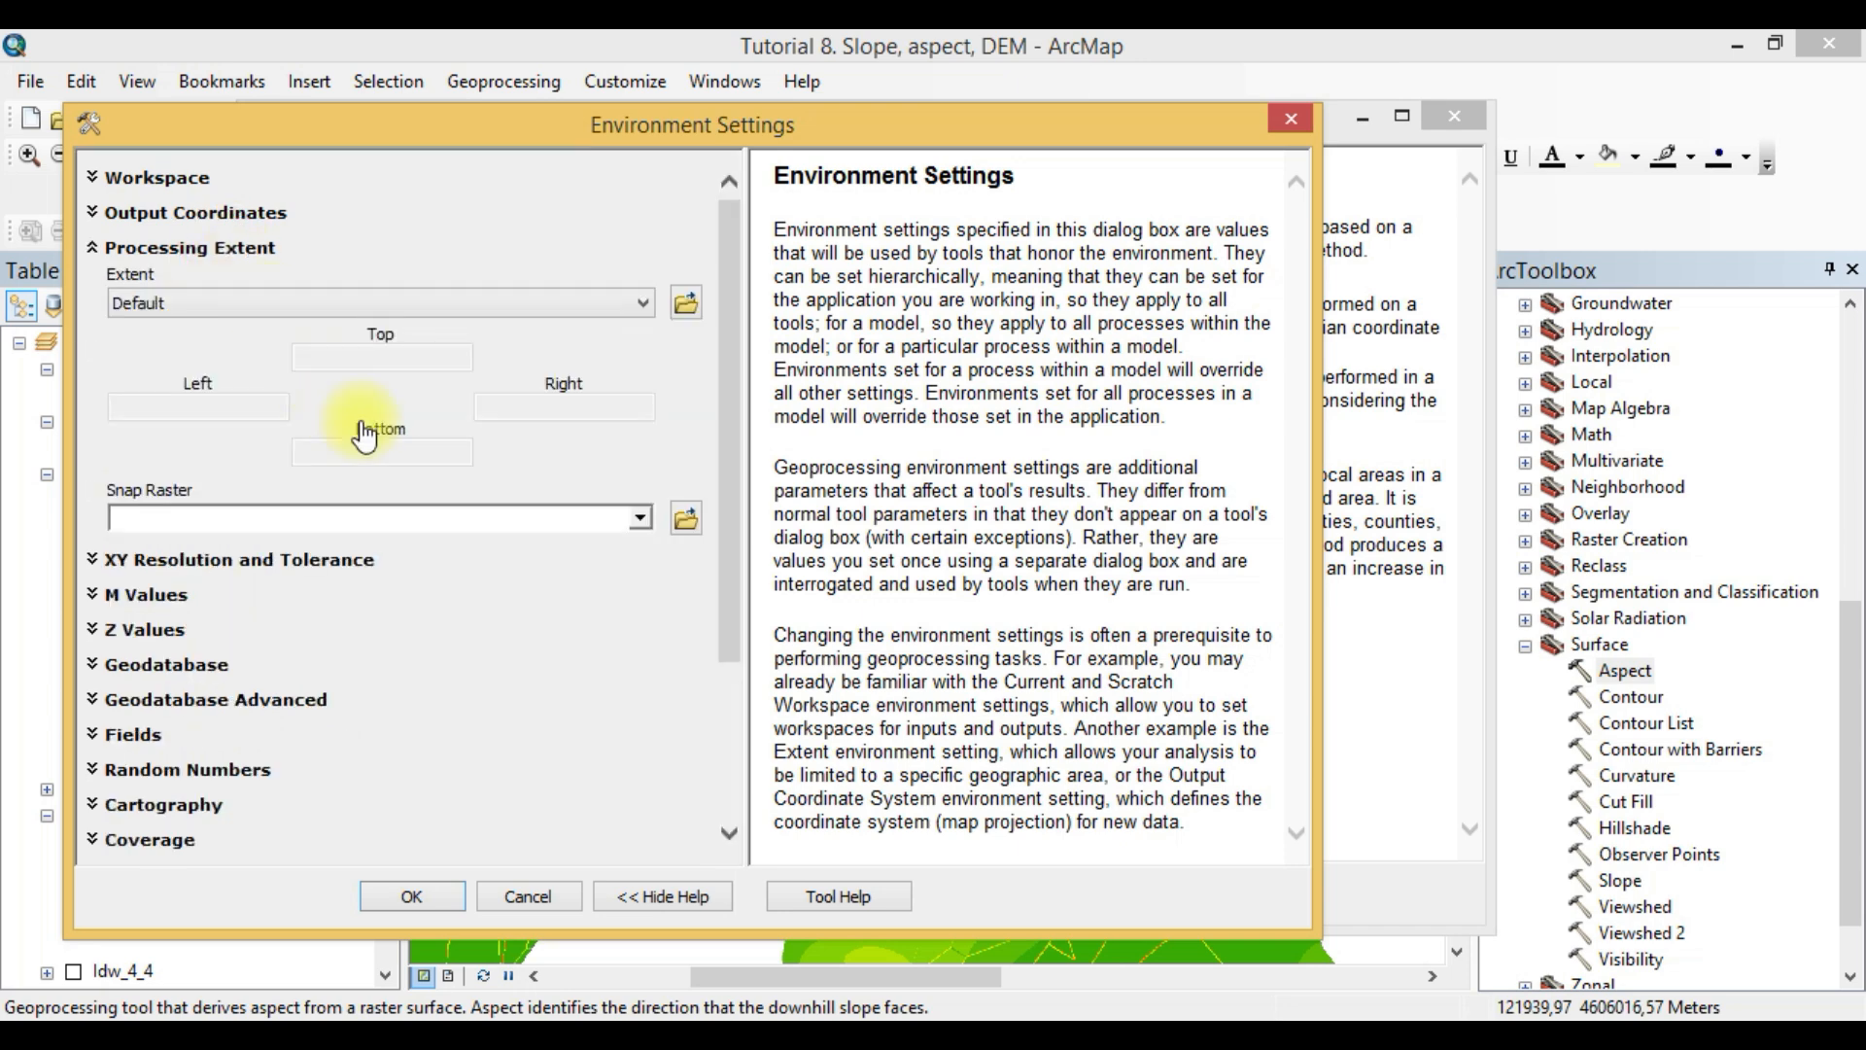
left_click(587, 303)
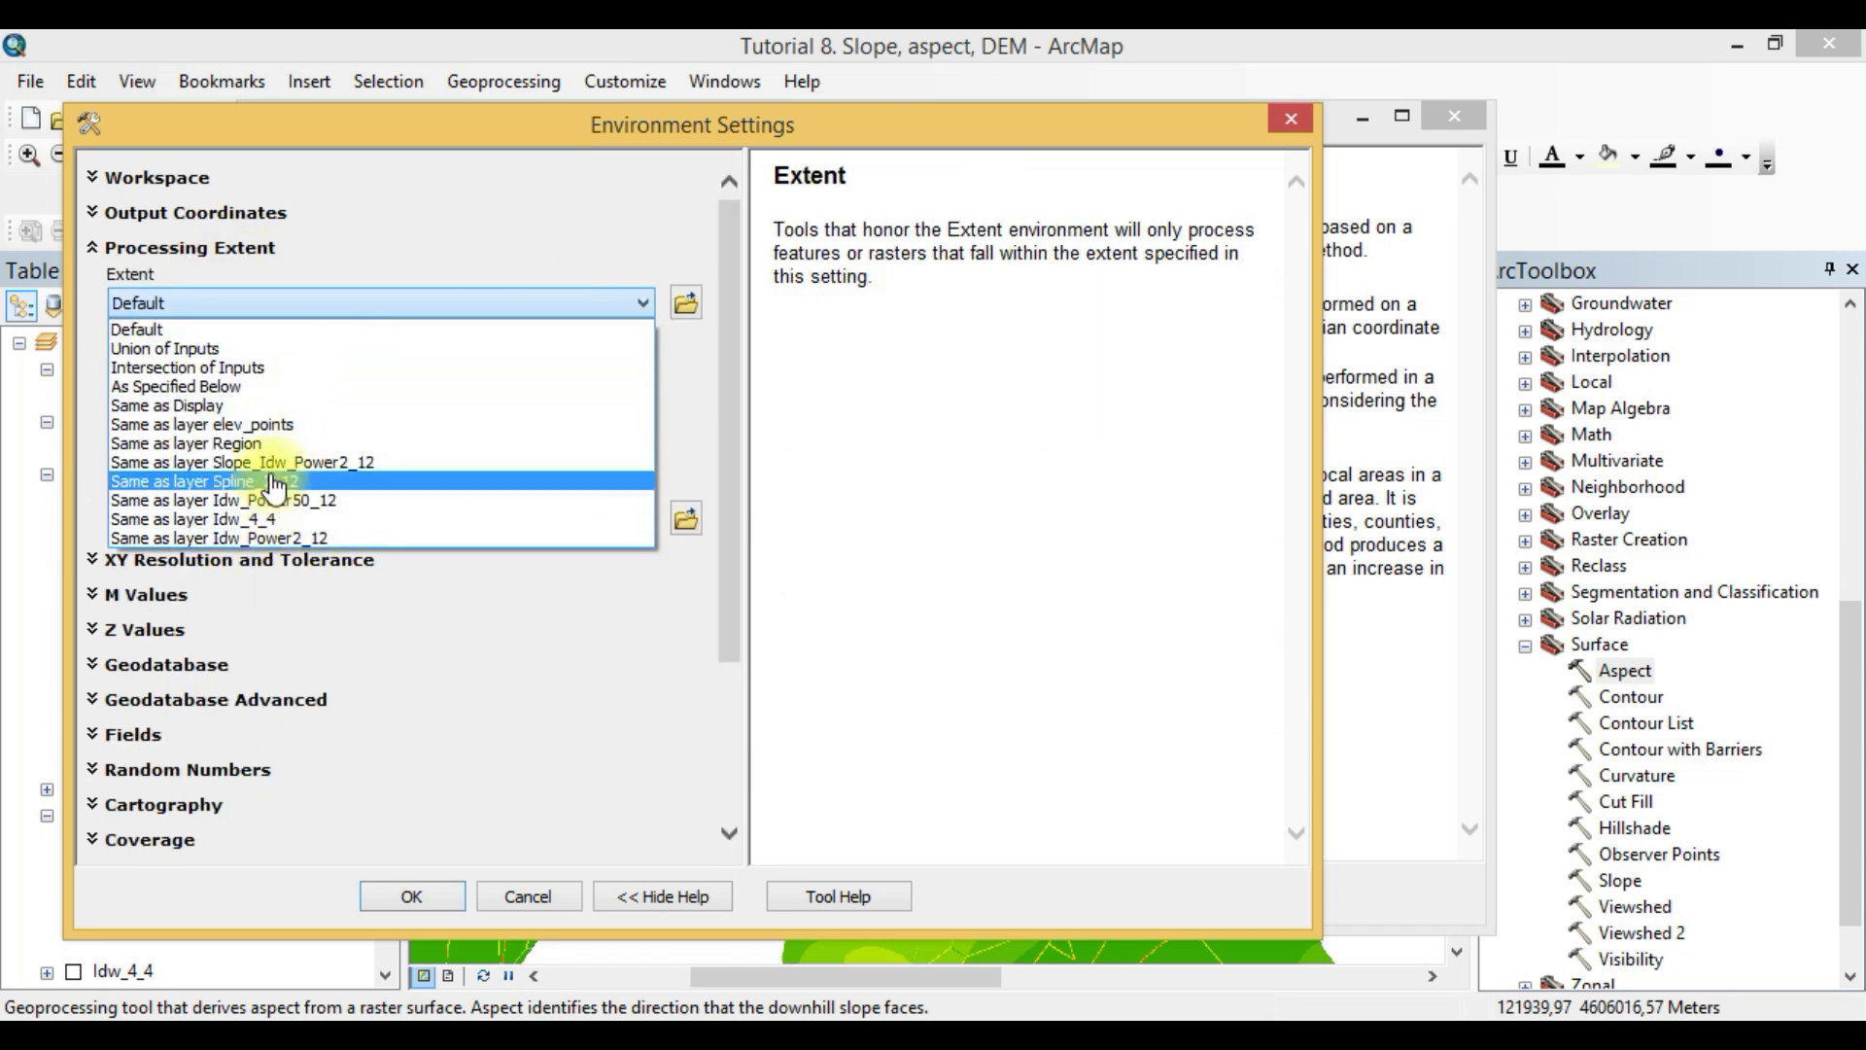
left_click(262, 444)
- Set the raster analysis mask to Idw_Power2_12, accept the environment settings and run the Aspect tool
left_click_drag(734, 359, 741, 617)
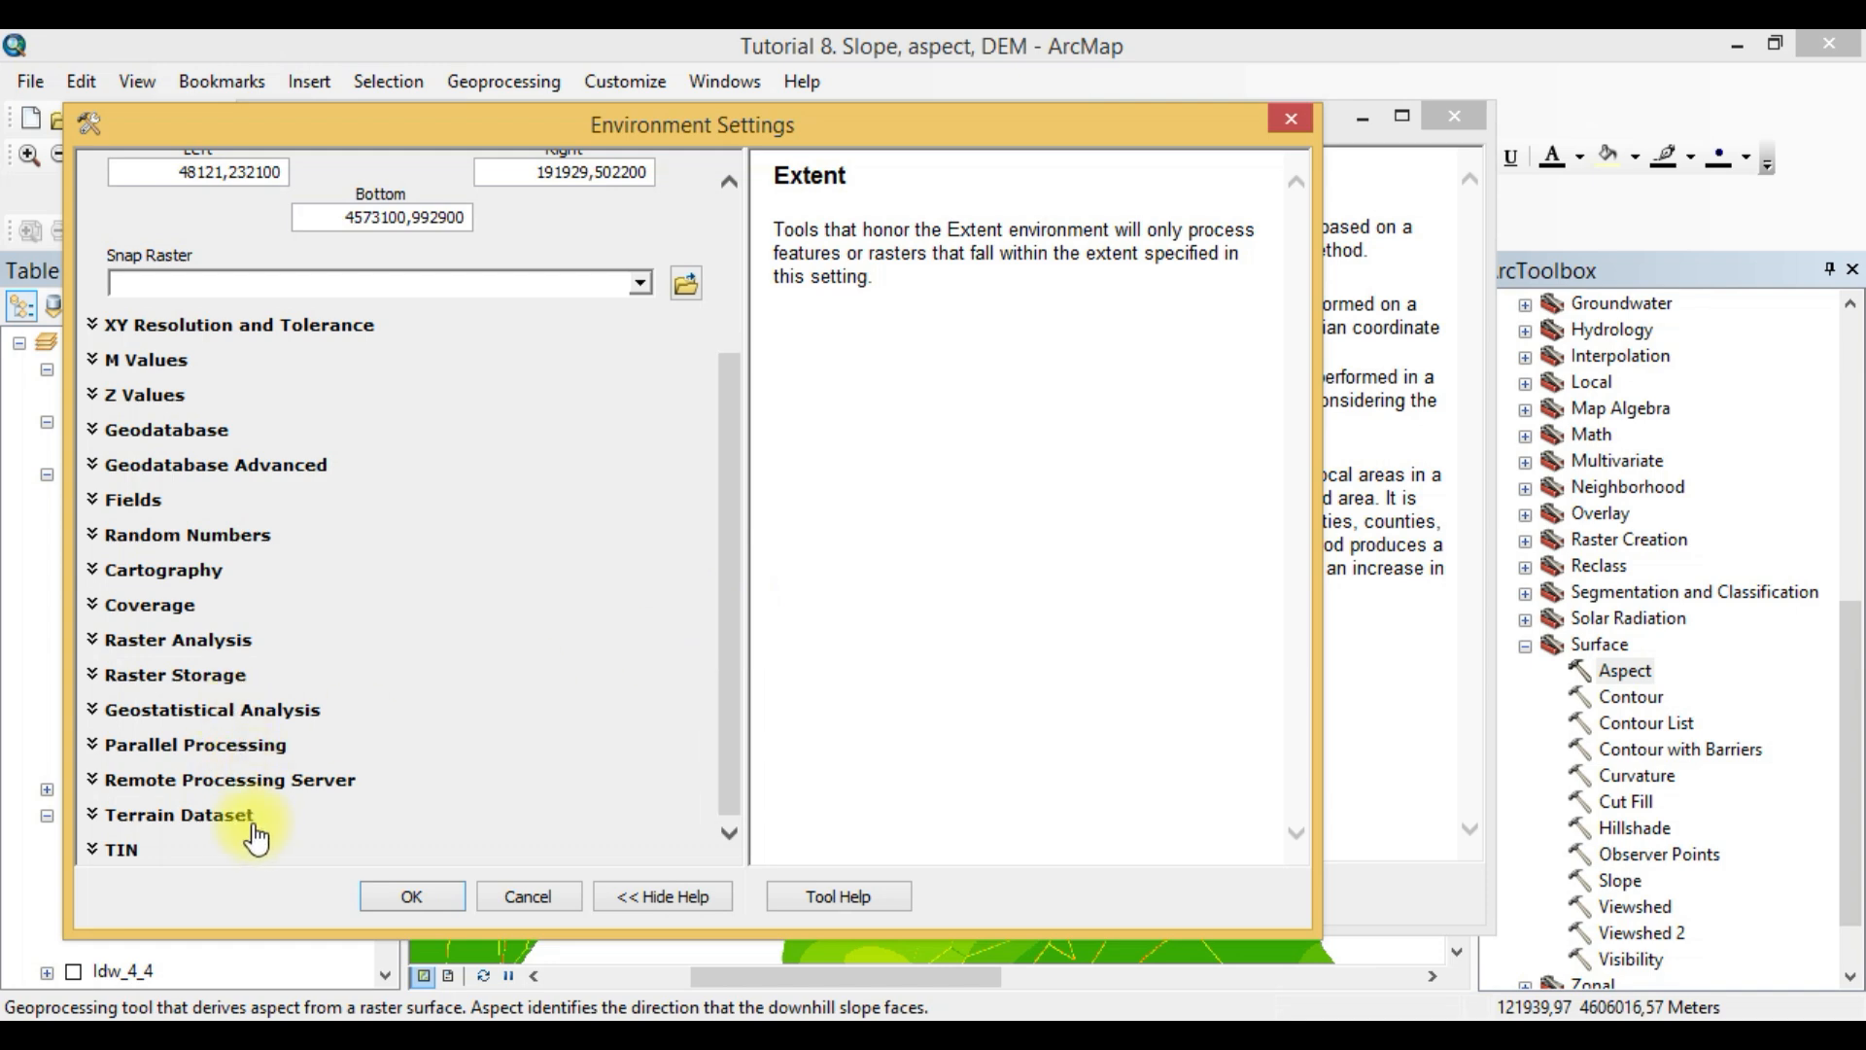
left_click(228, 648)
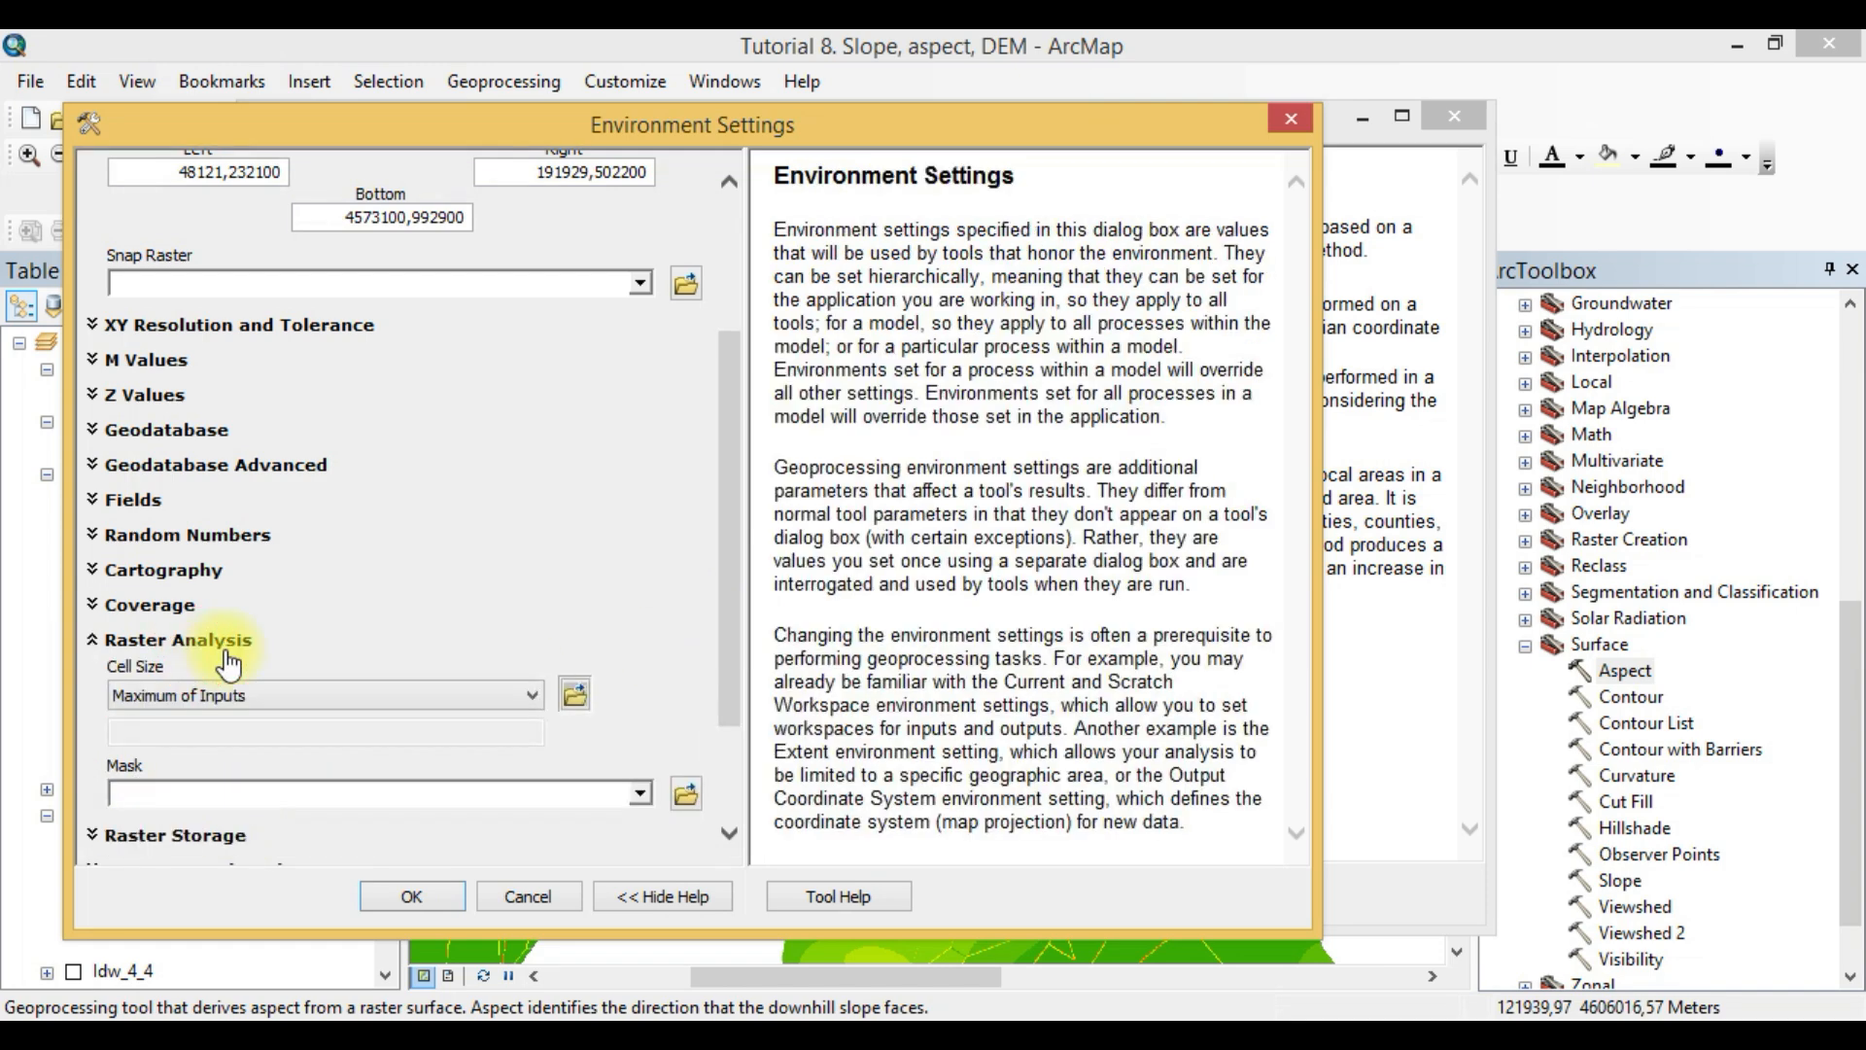
left_click(640, 794)
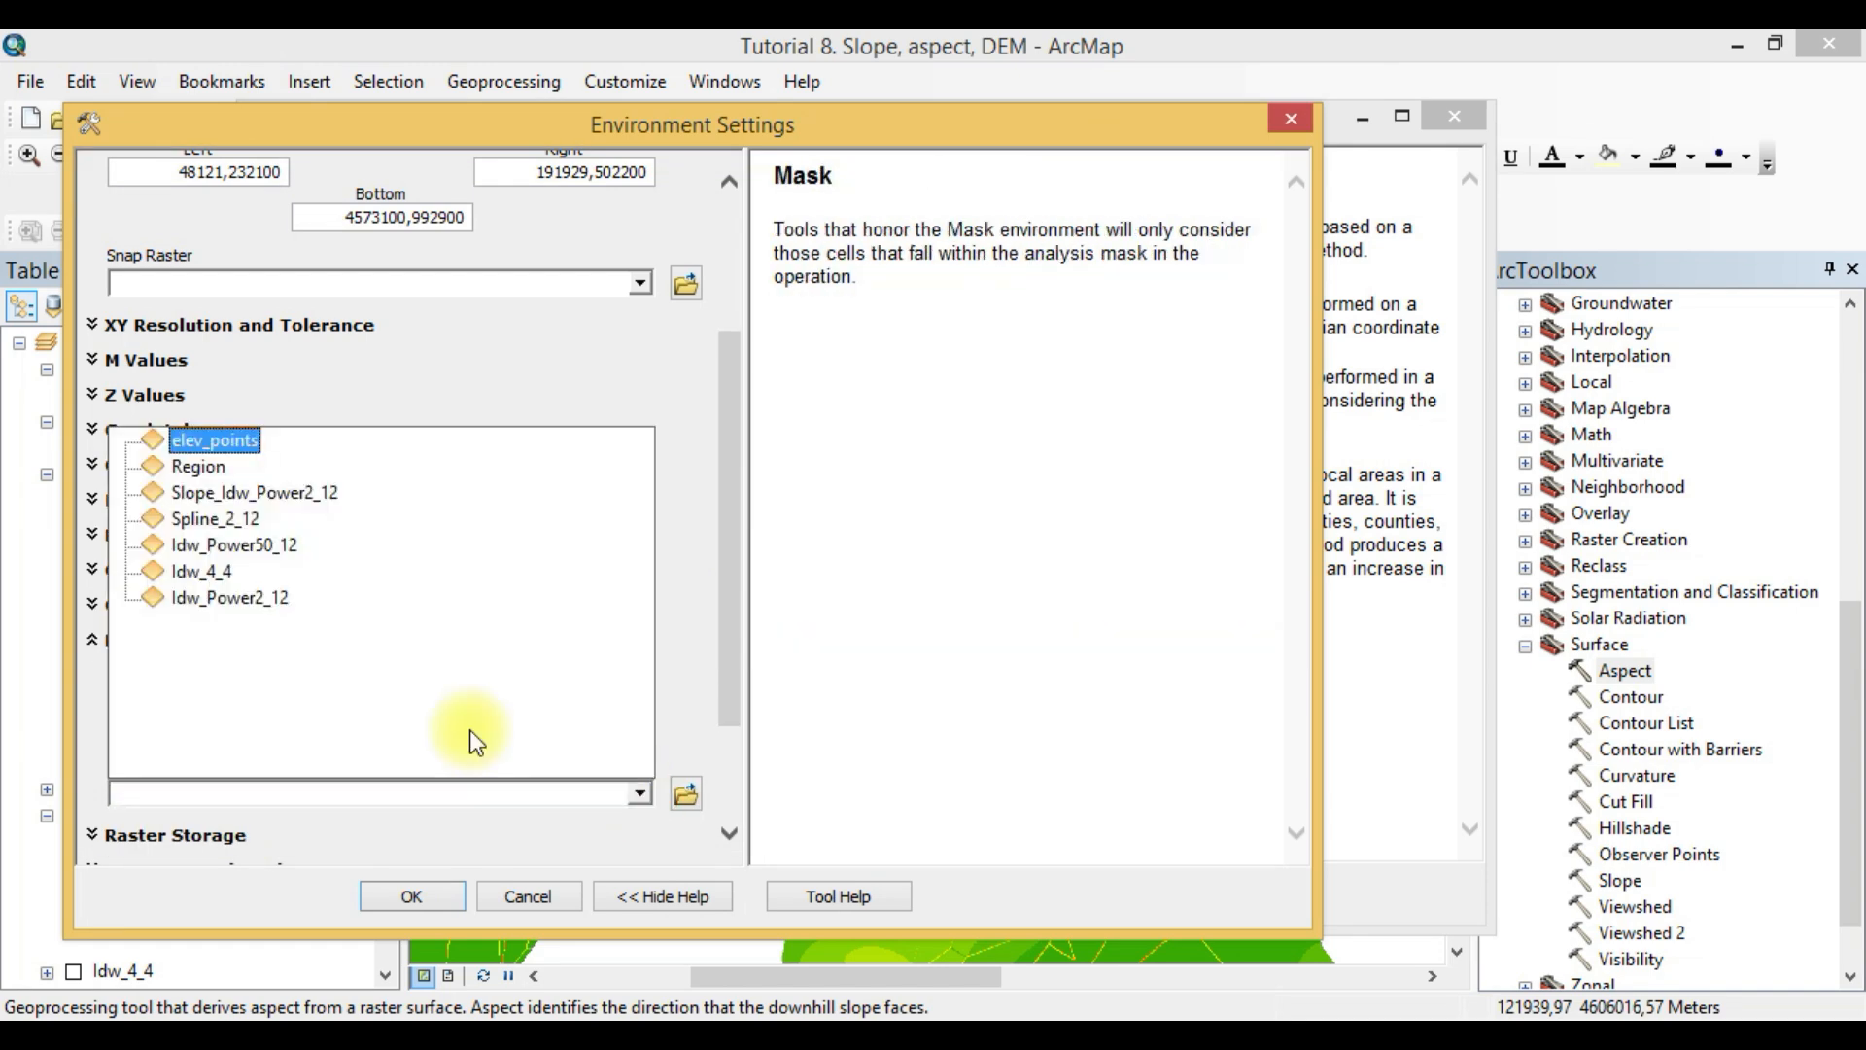
left_click(233, 599)
left_click(444, 896)
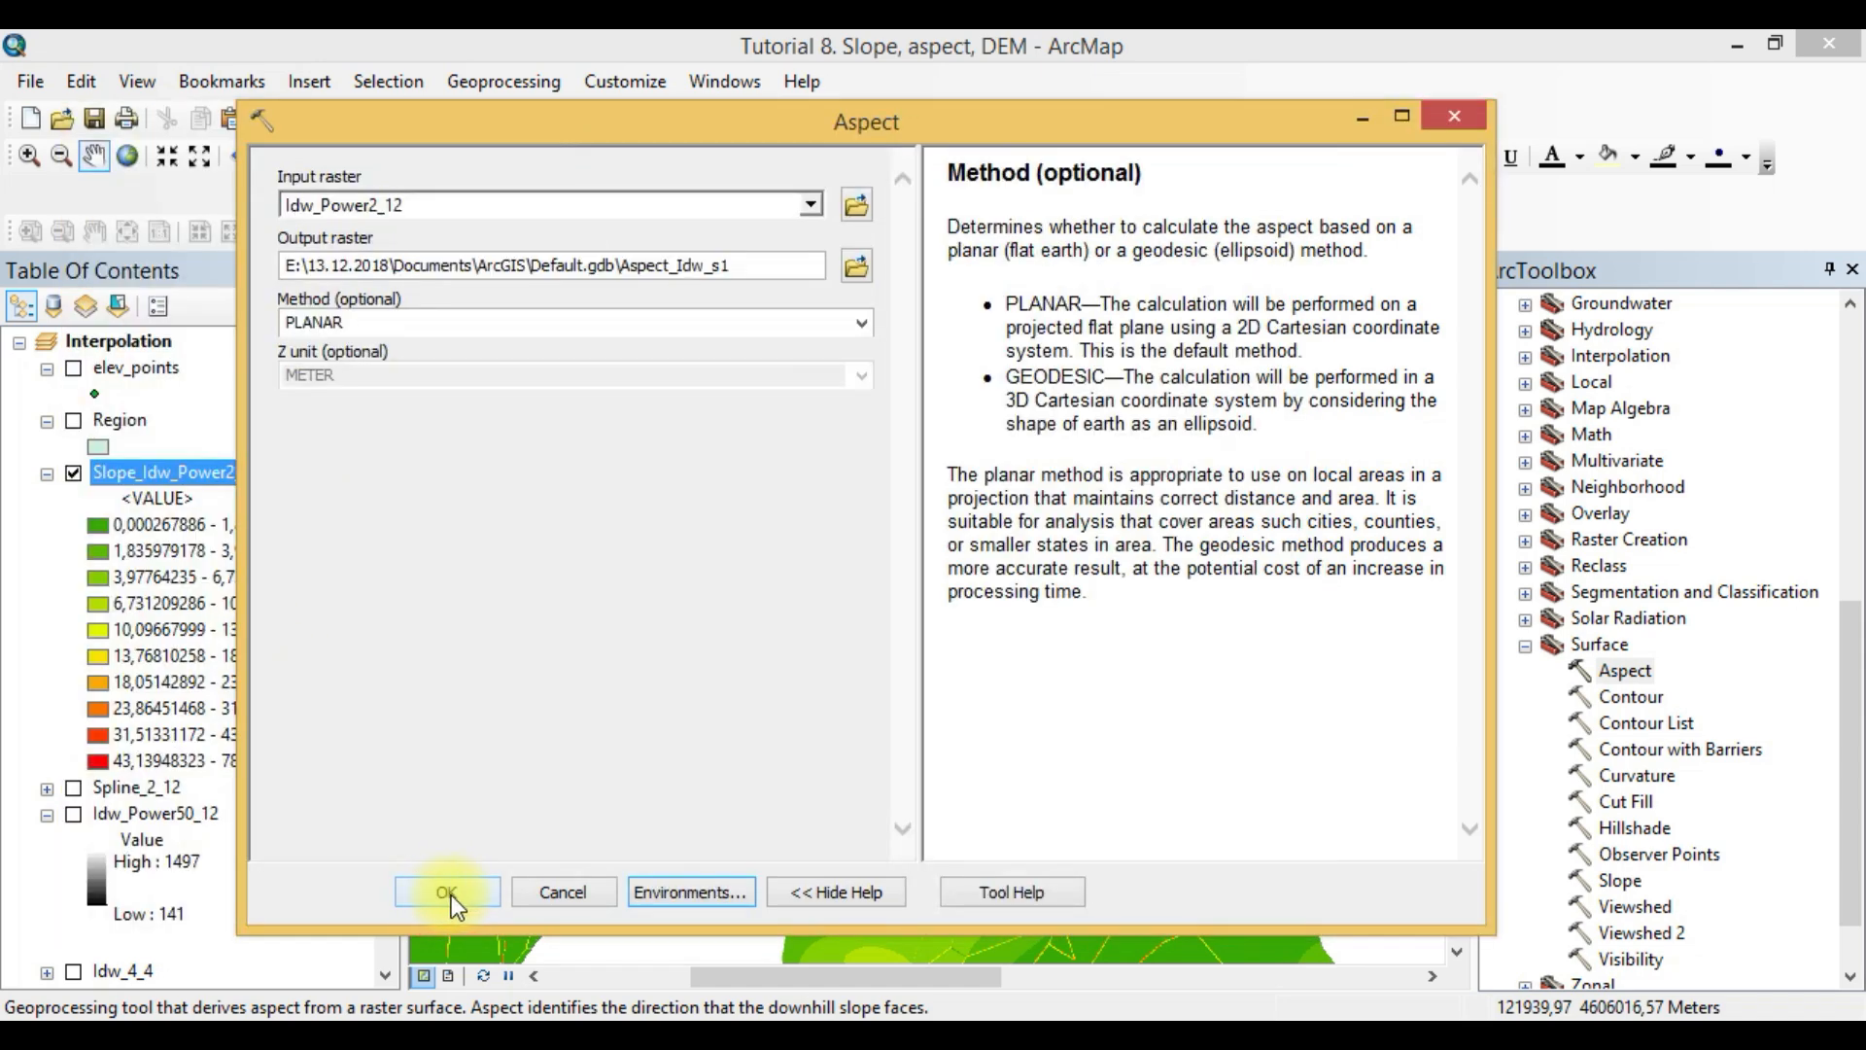
left_click(472, 888)
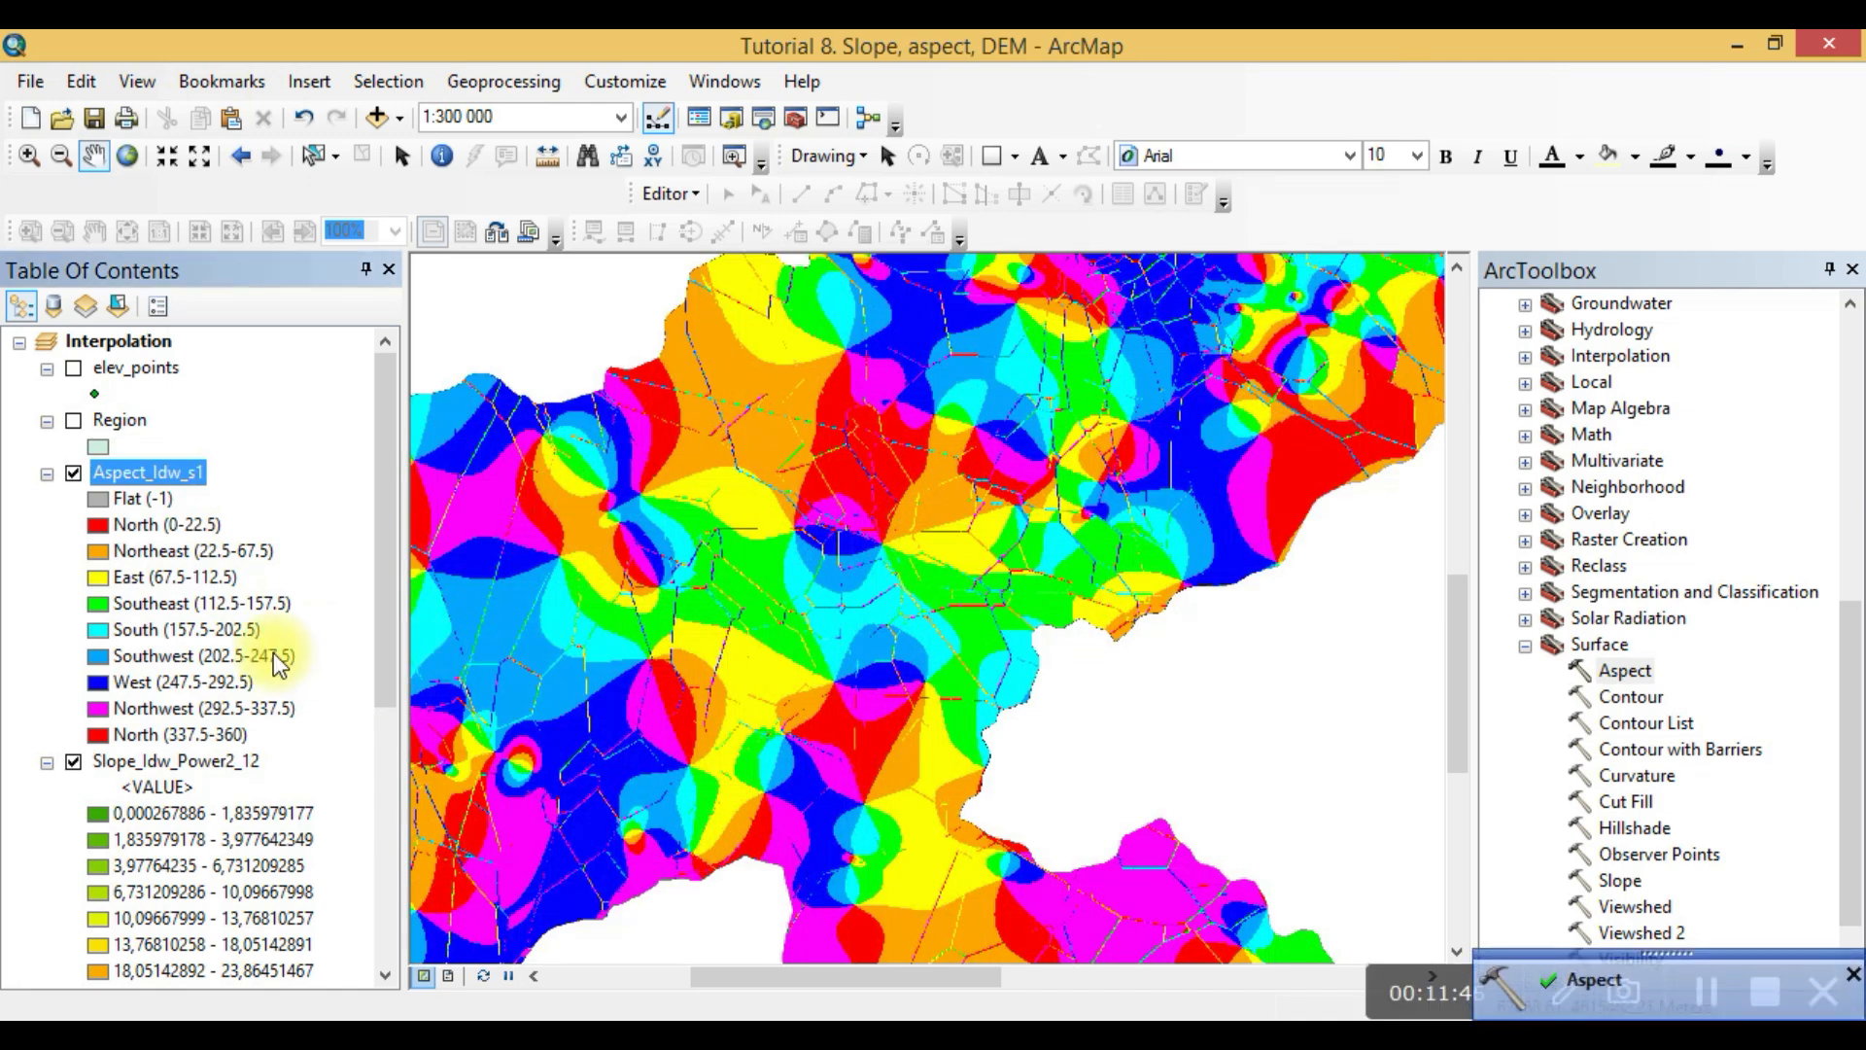
- Hide the Slope_Idw_Power2_12 layer and show the whole aspect raster at 1:1 000 000
scroll(98, 788, "down", 6)
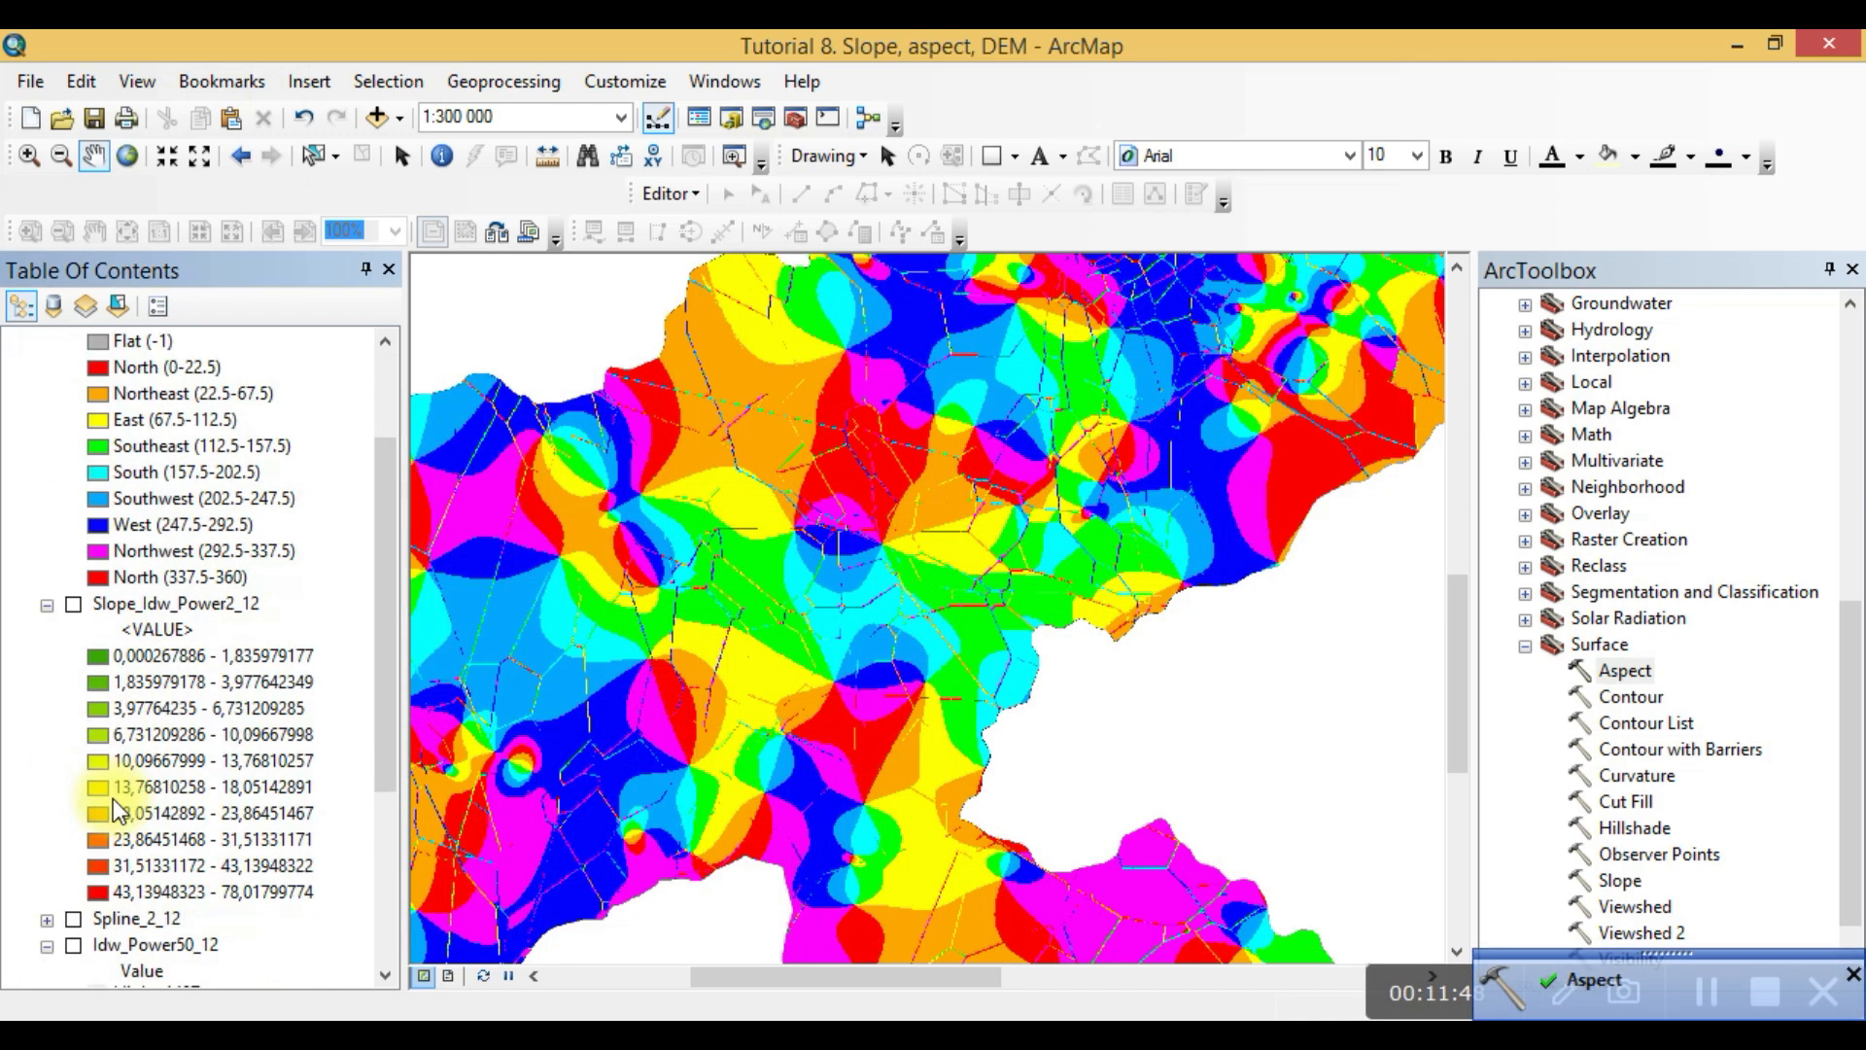
scroll(666, 720, "up", 3)
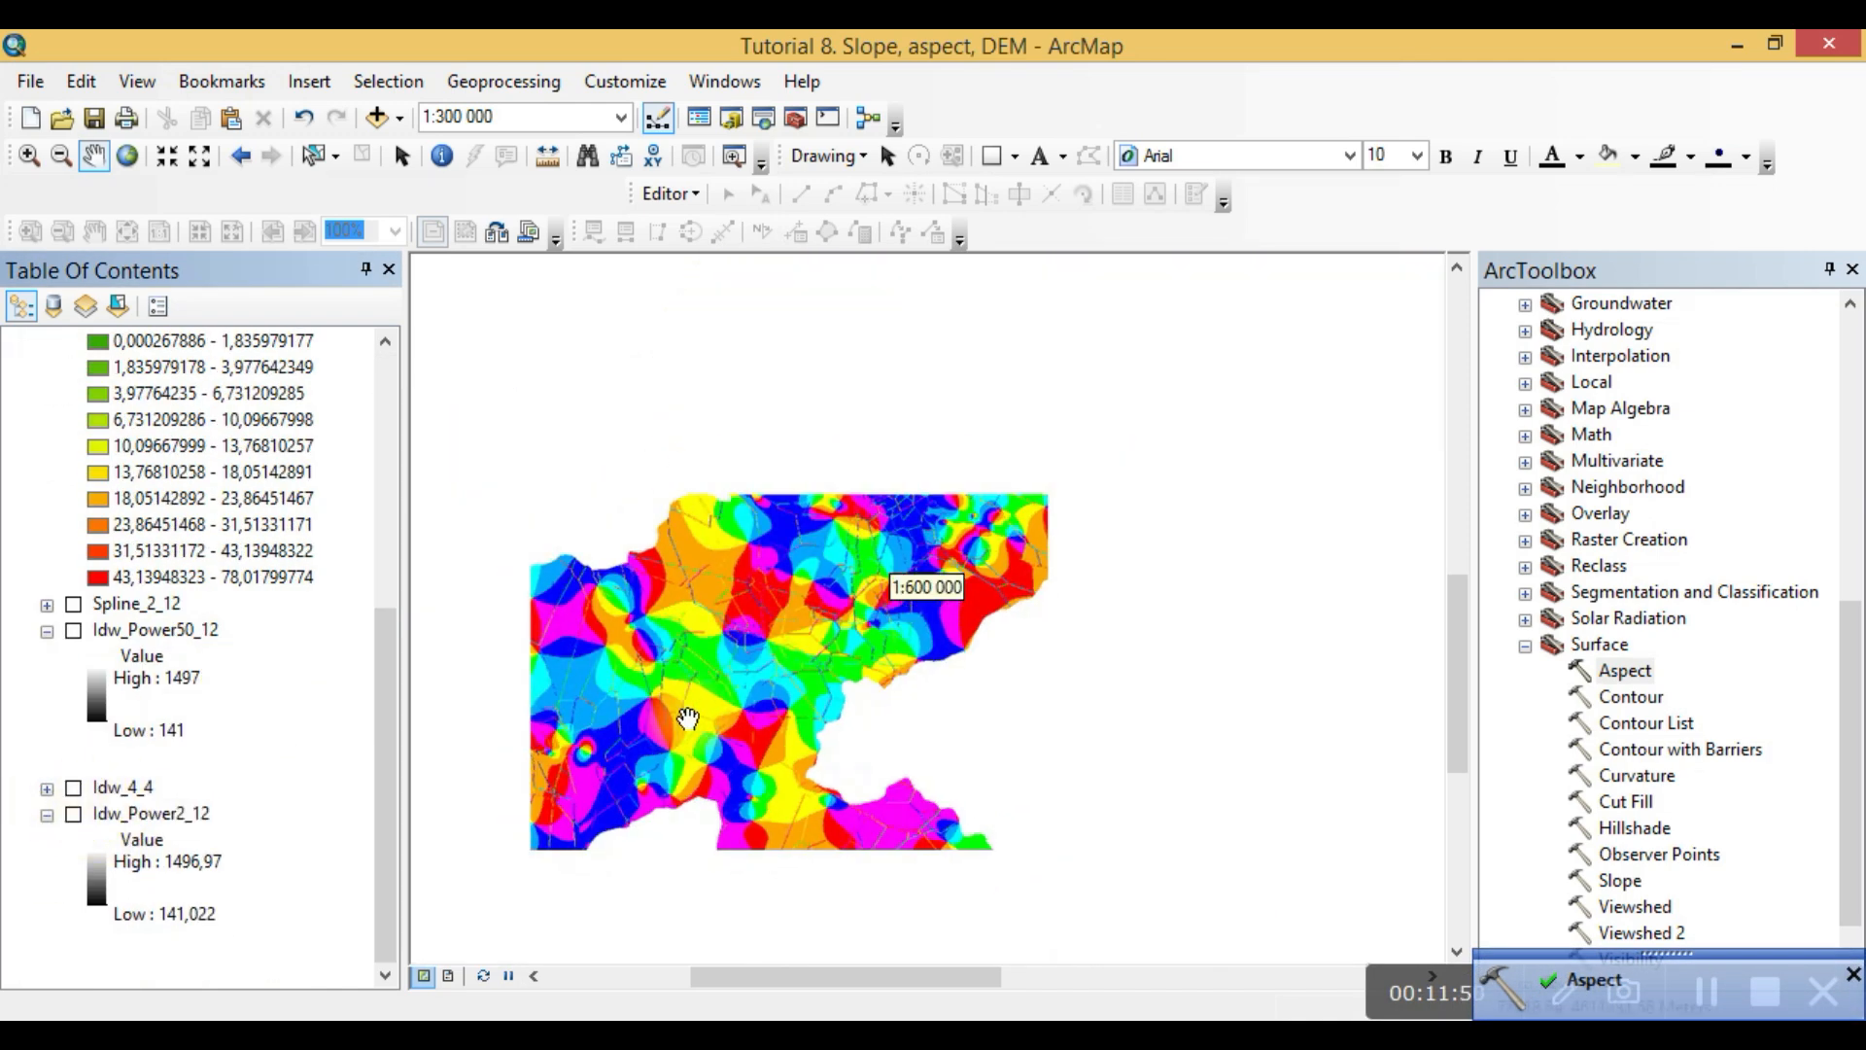
scroll(692, 716, "up", 2)
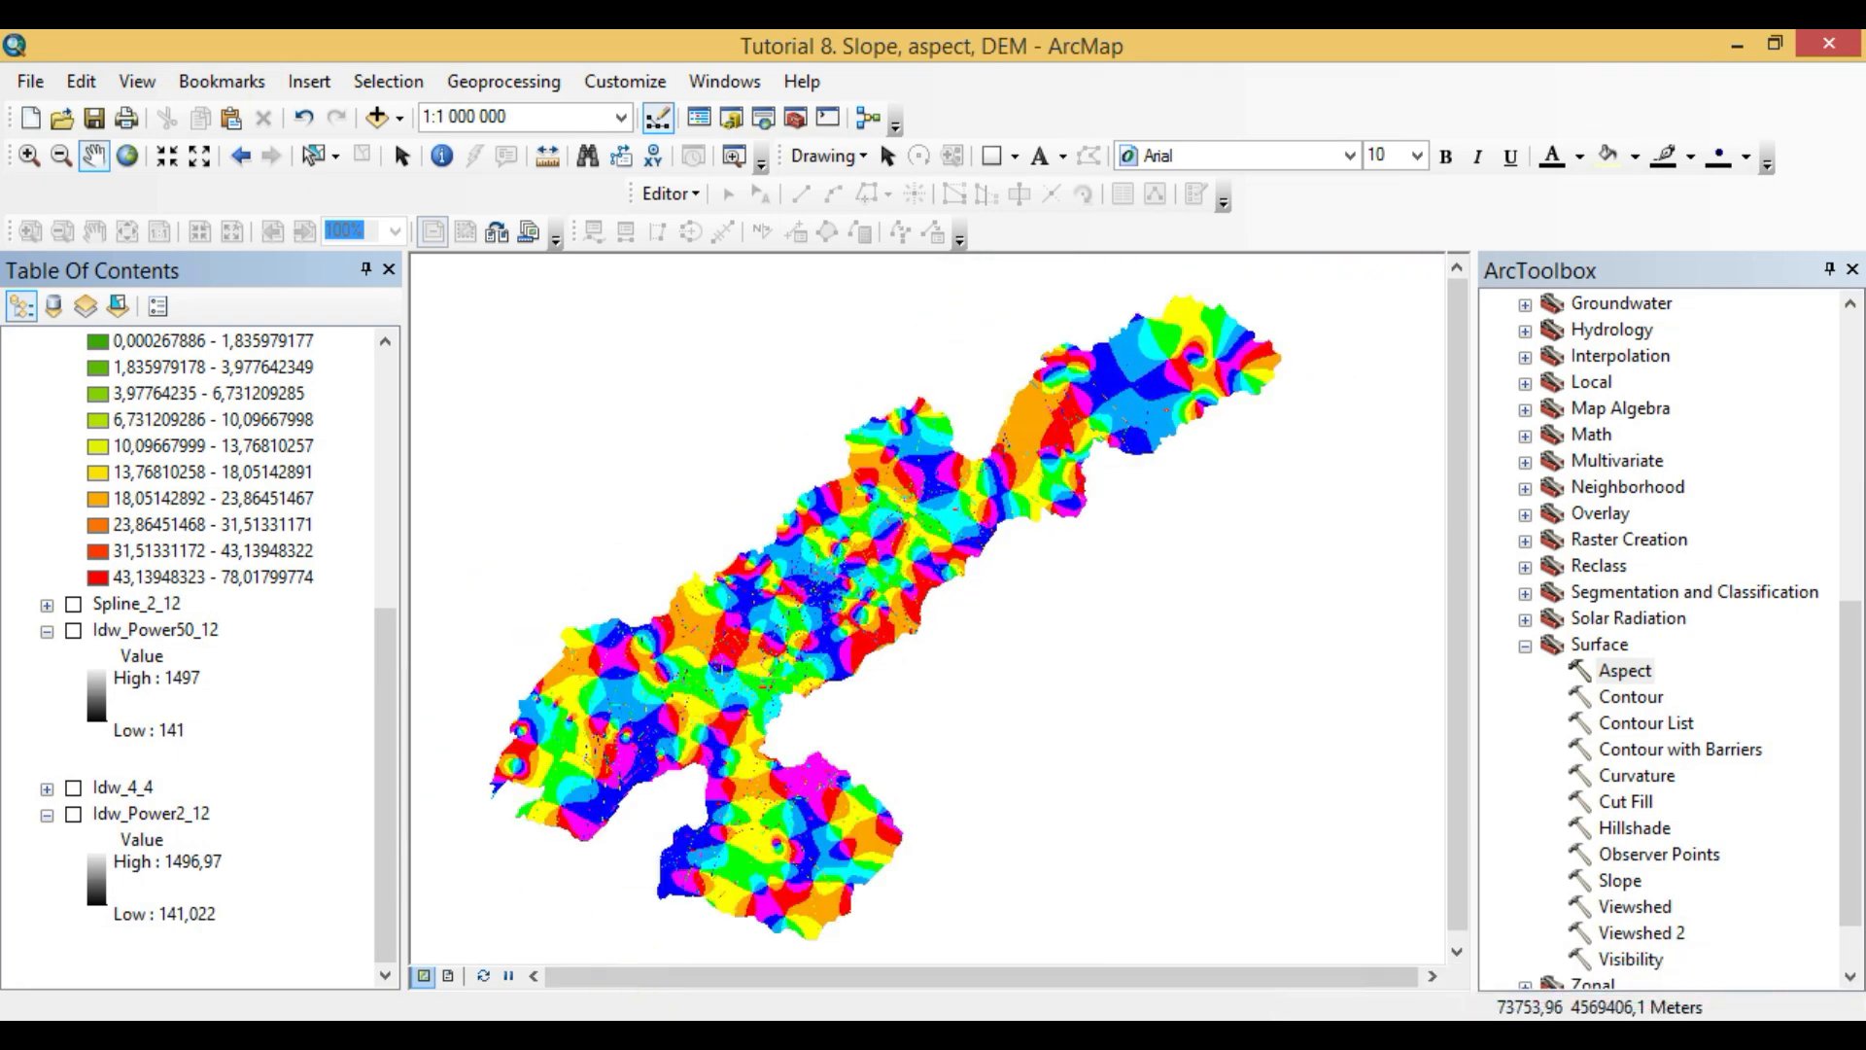
- Collapse the legends of the Slope_Idw_Power2_12, Idw_Power50_12 and Idw_Power2_12 layers in the table of contents
mouse_move(637, 1016)
left_click_drag(390, 692, 346, 354)
left_click(49, 760)
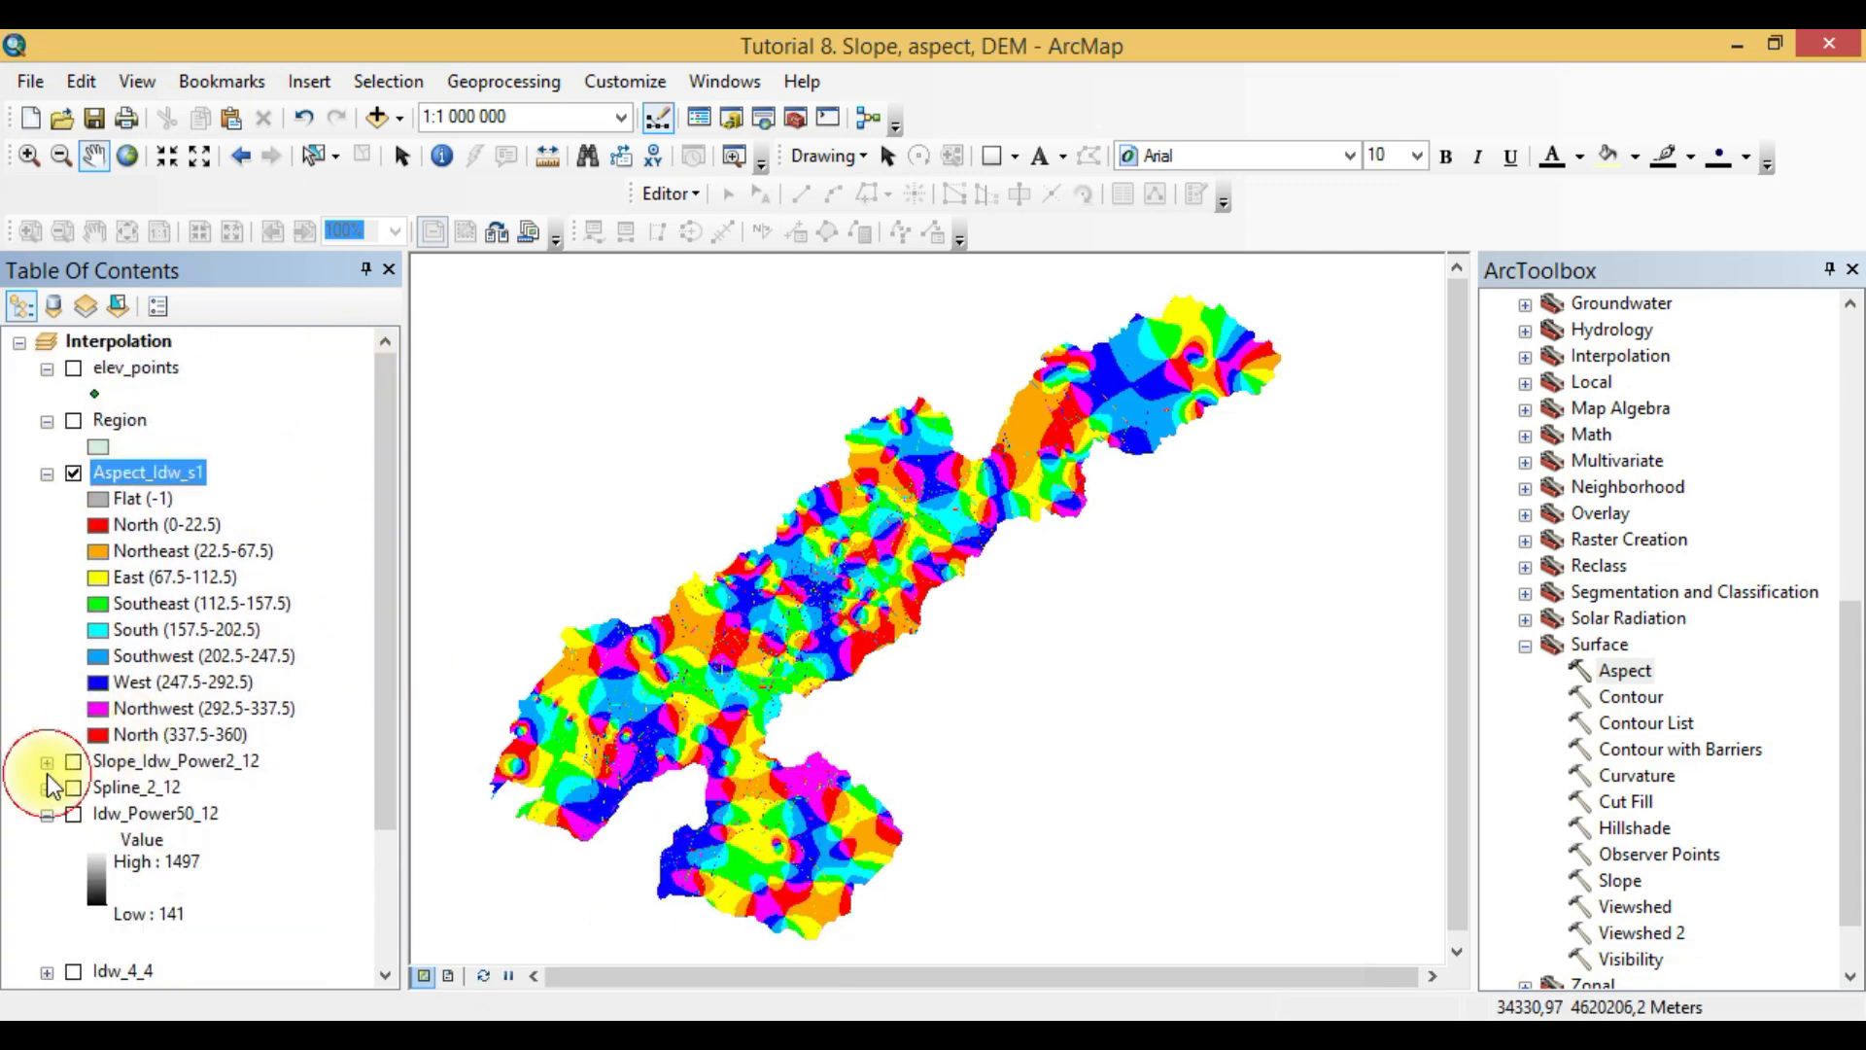
left_click(47, 813)
left_click(47, 865)
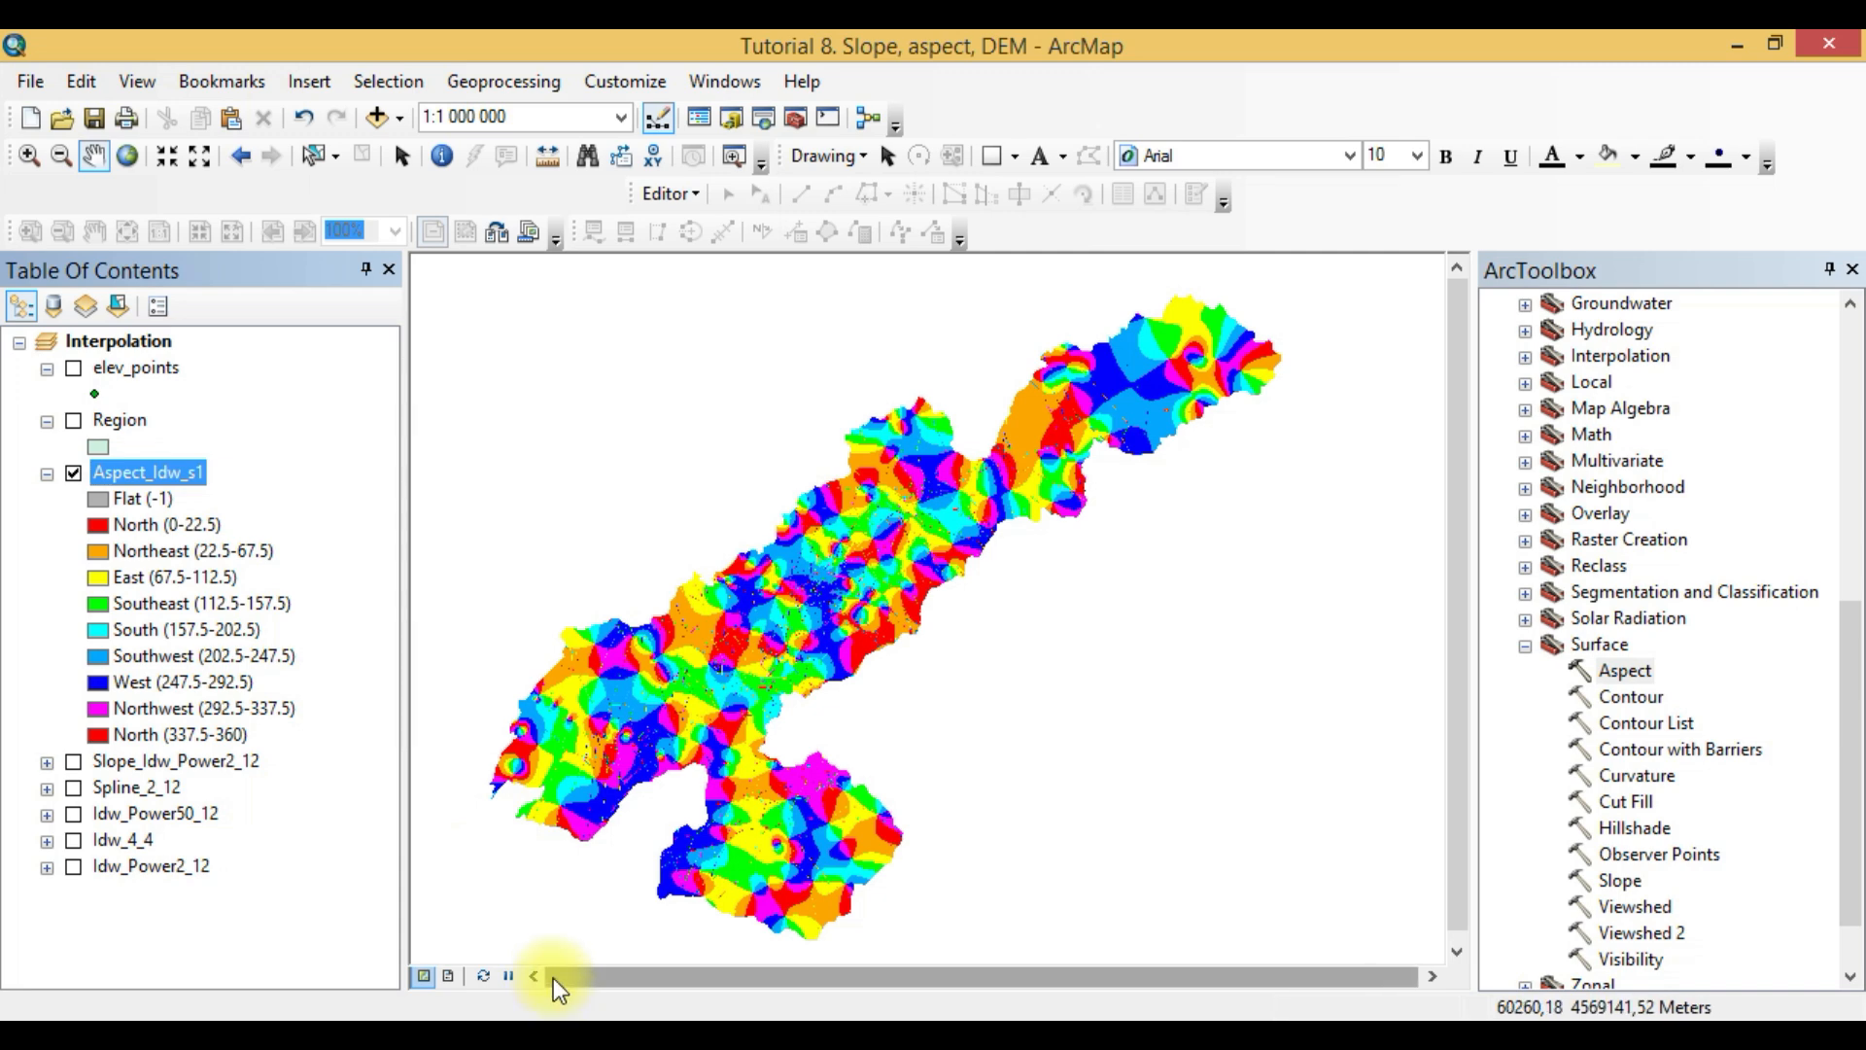
- Paste the clipboard content below task 9 in the Word report and return to ArcMap
key("alt+Tab")
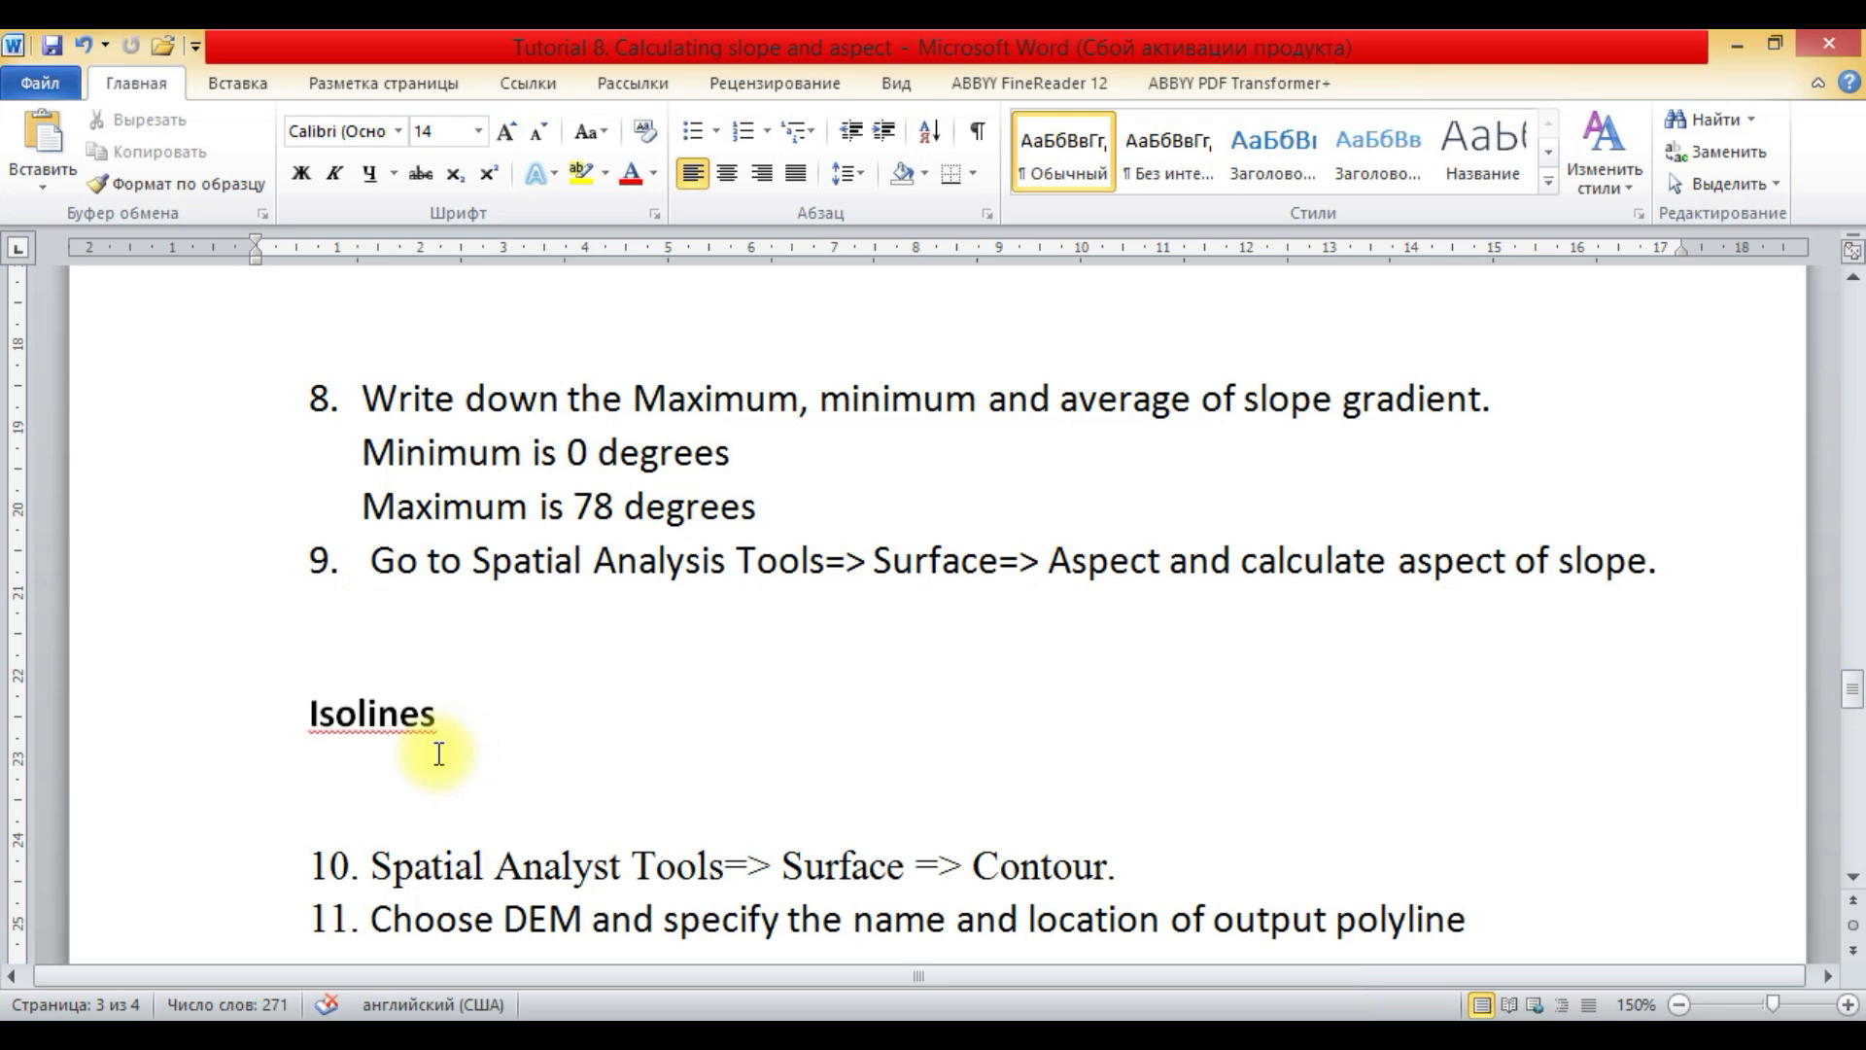
key("ctrl+v")
left_click(465, 1042)
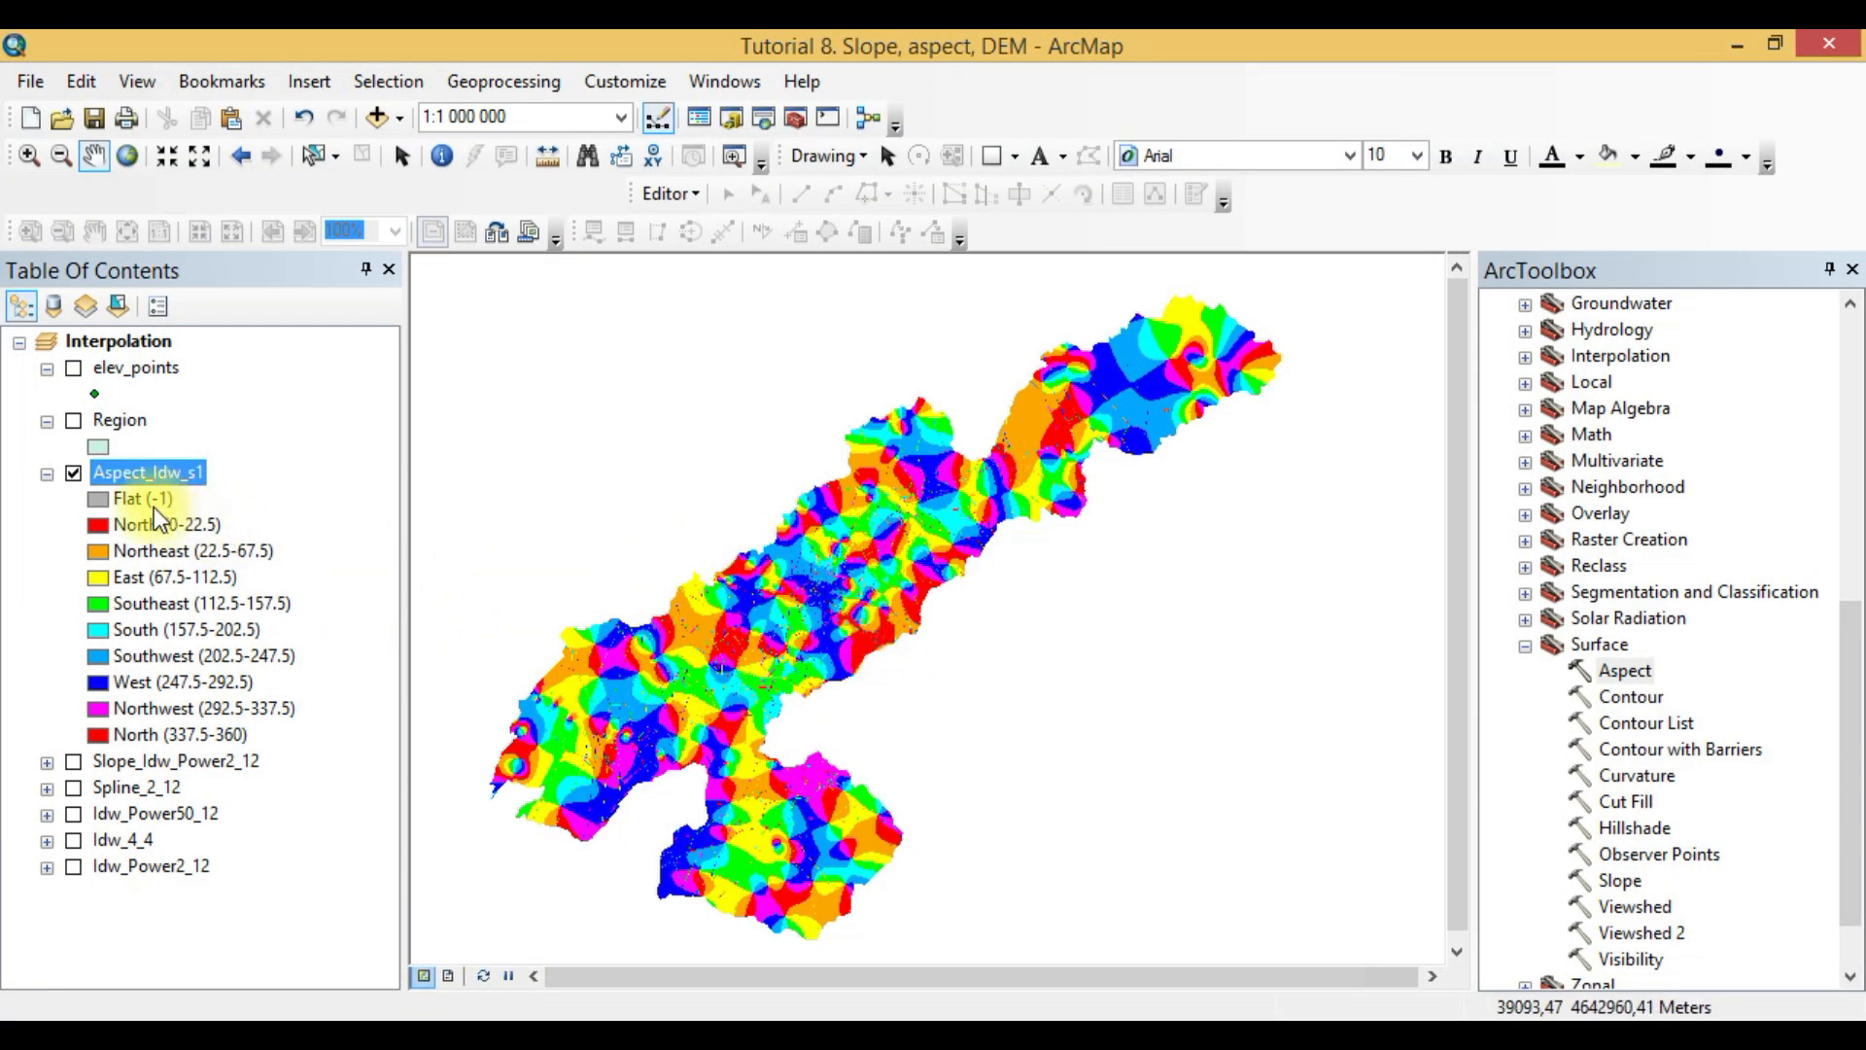
- Examine the raster information and band statistics in the source properties of the Aspect_Idw_s1 layer, and close the properties
scroll(739, 700, "up", 1)
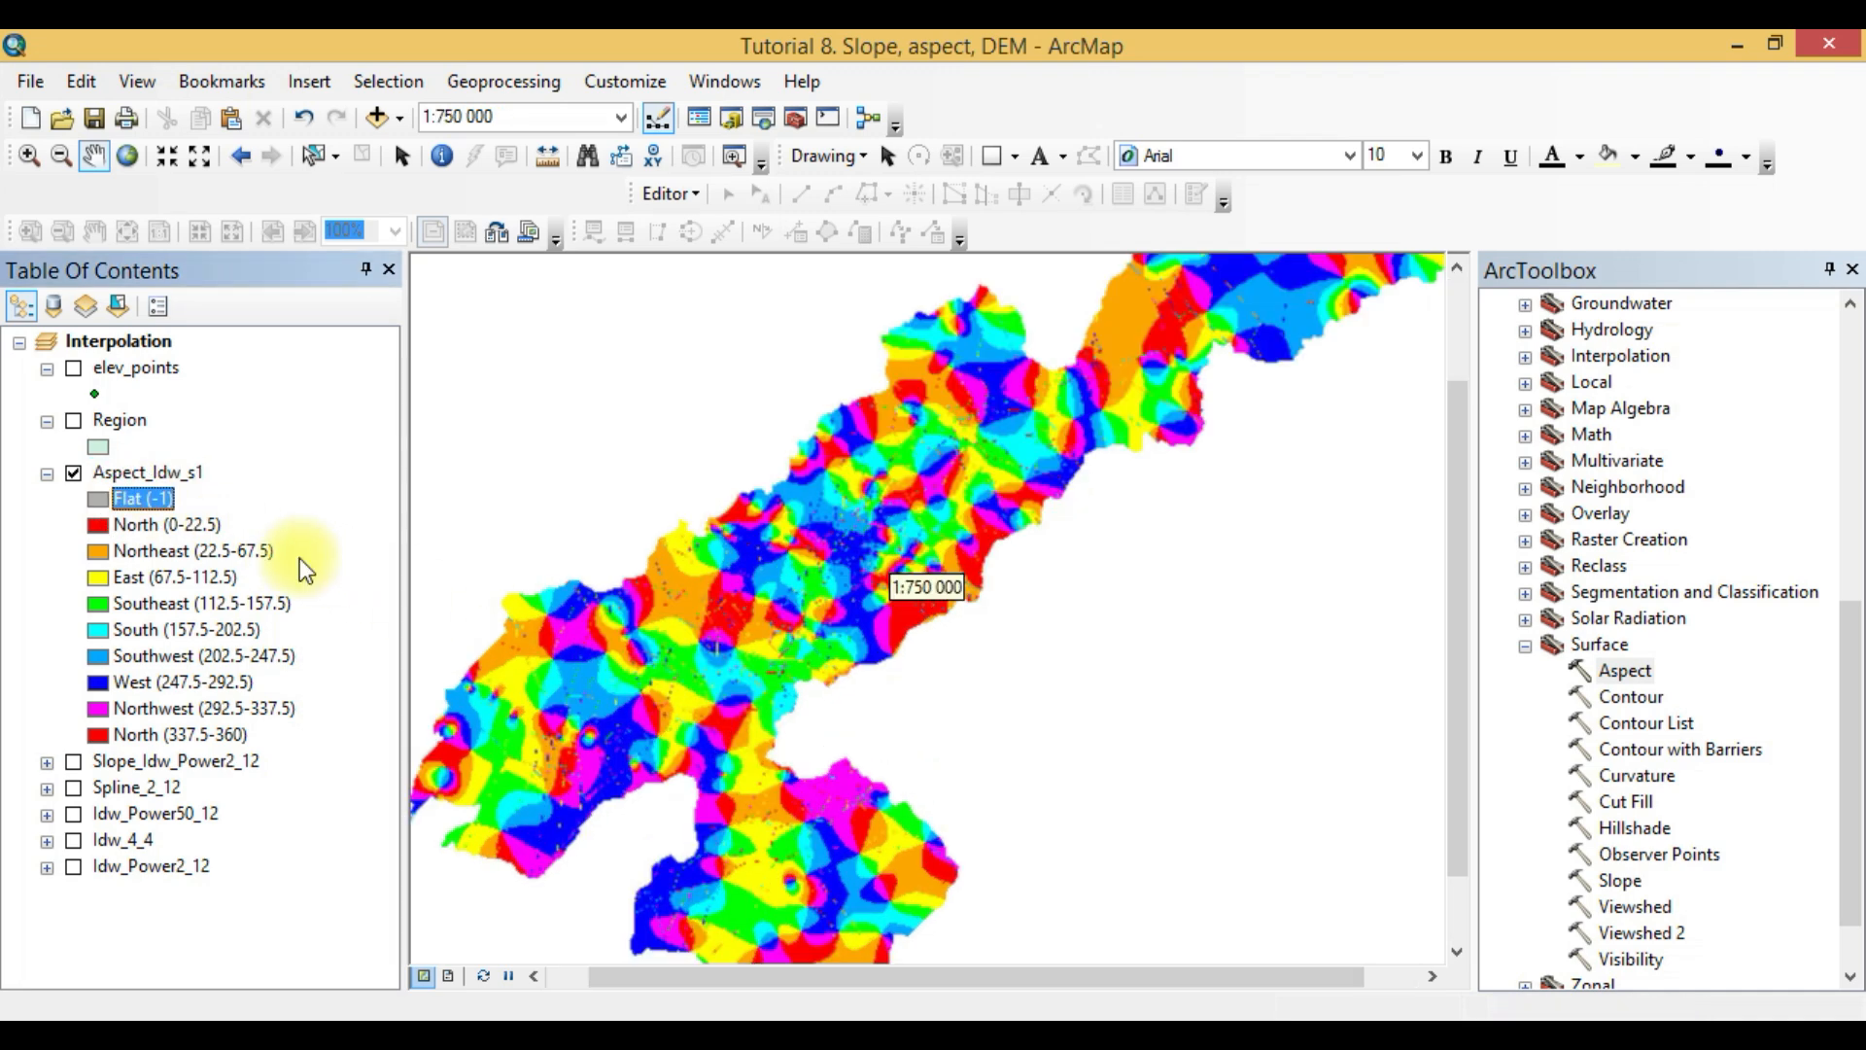
right_click(145, 474)
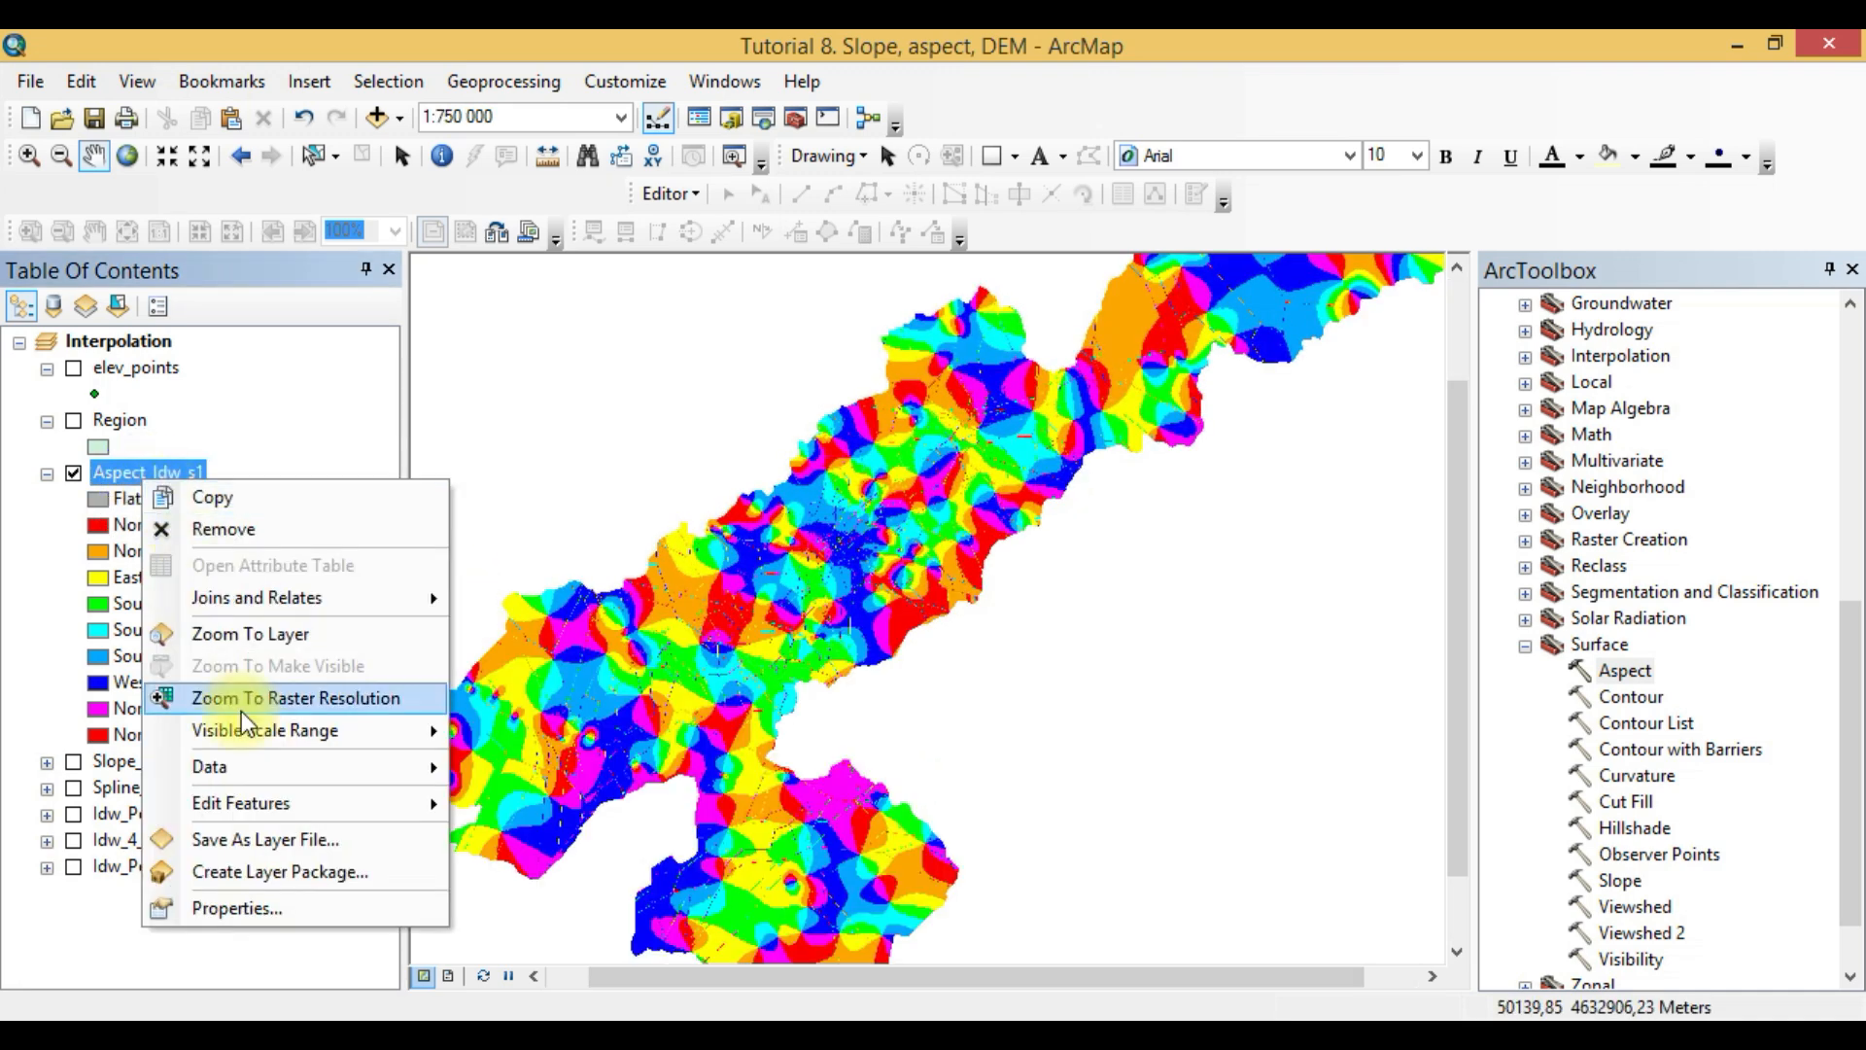
left_click(250, 901)
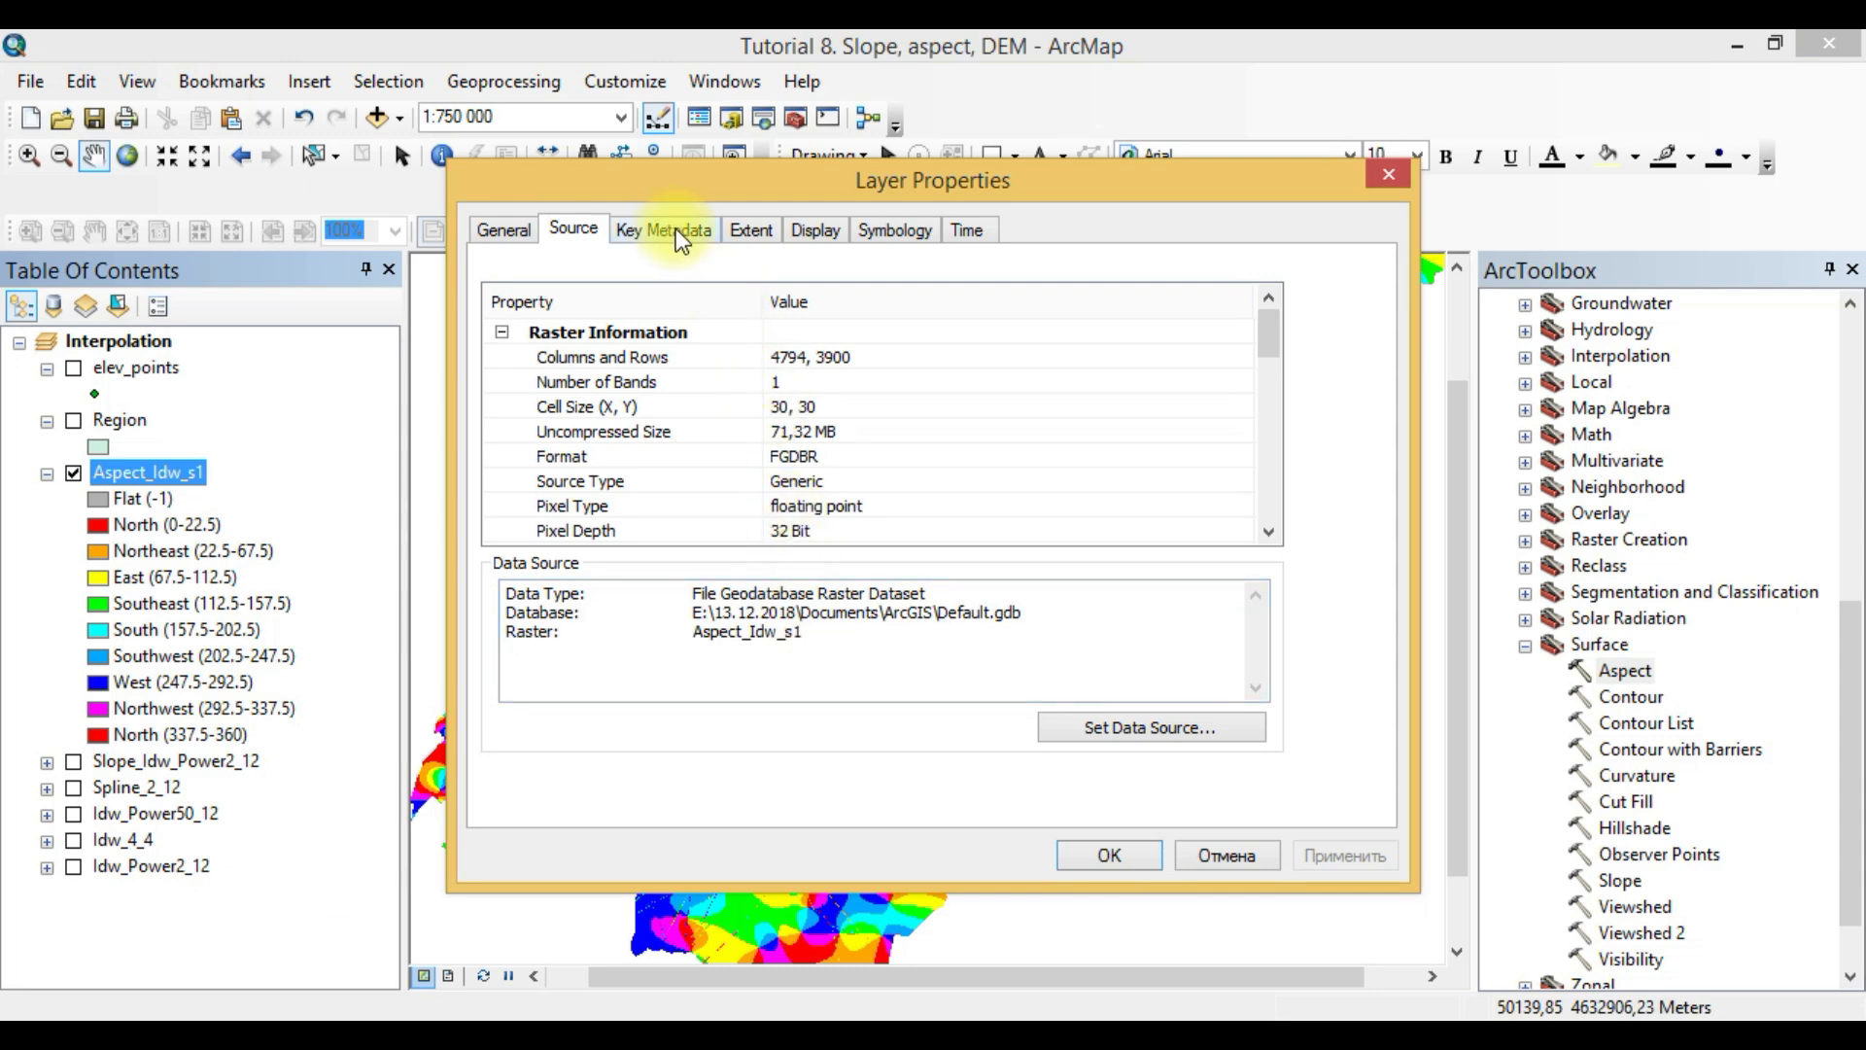
left_click_drag(1272, 338, 1272, 522)
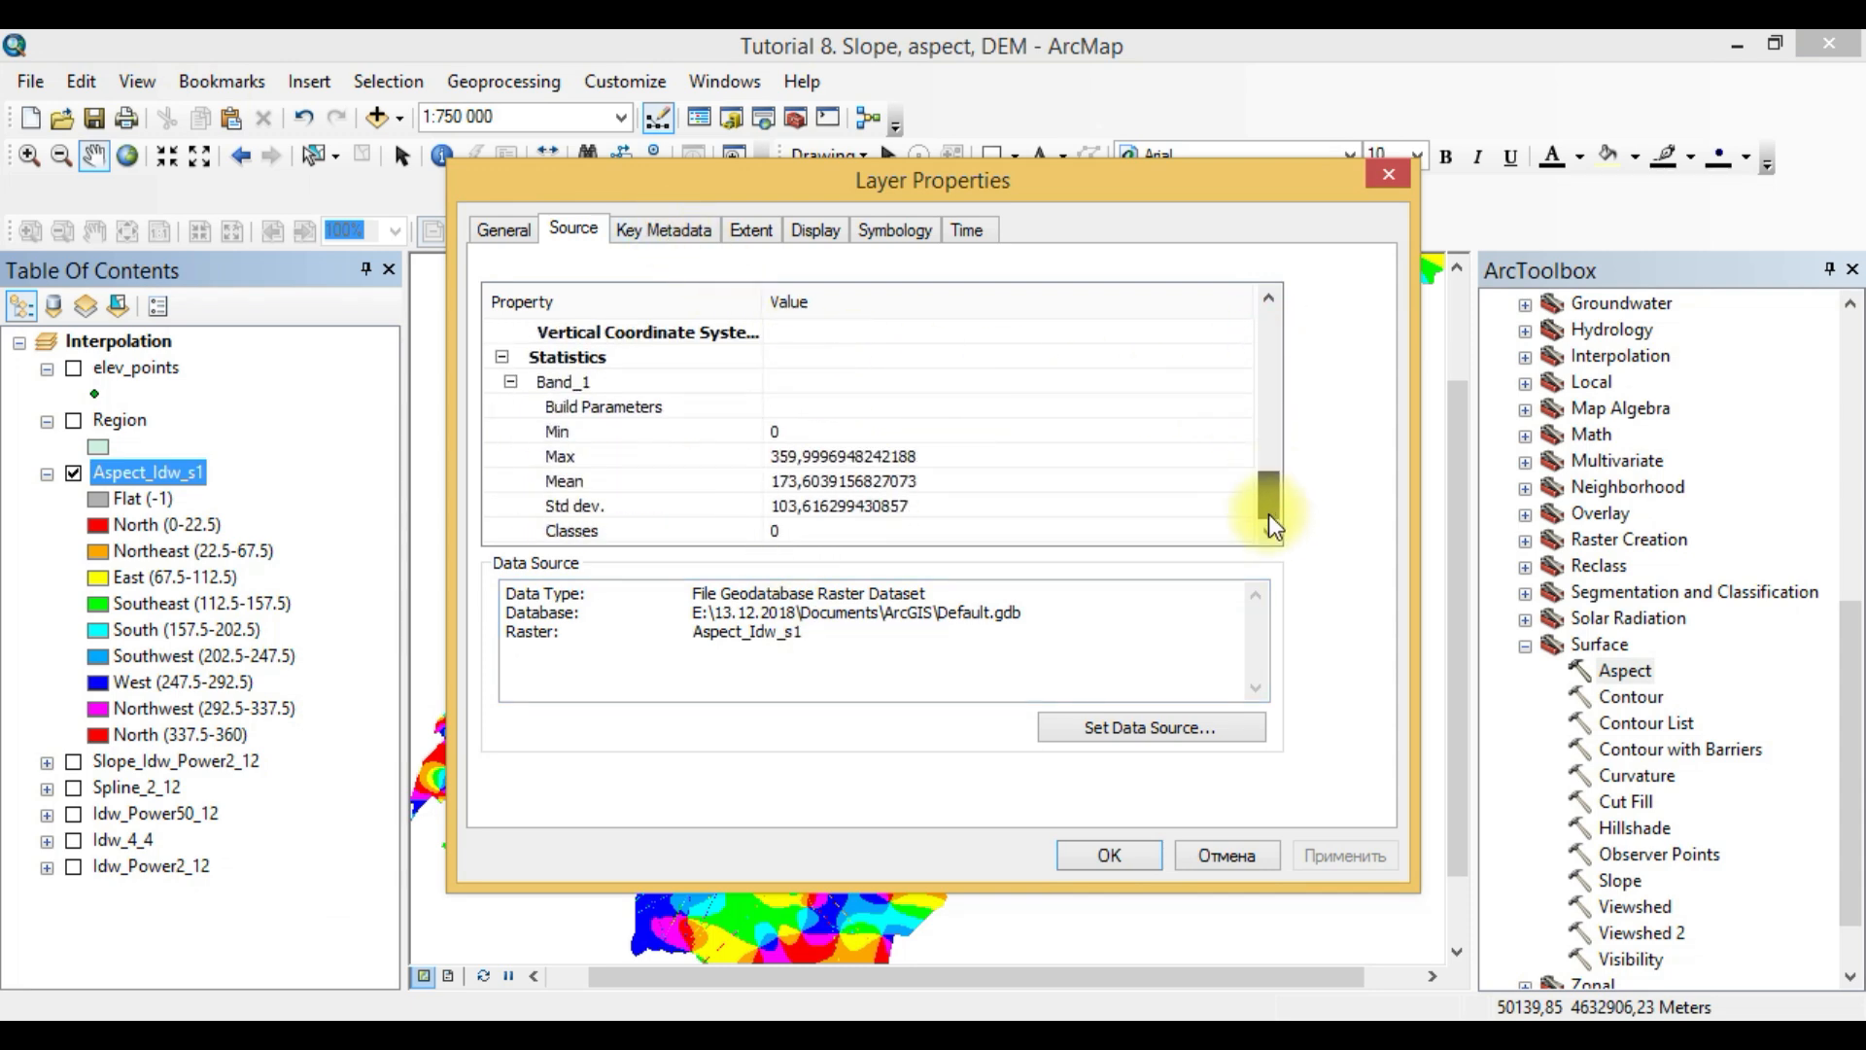
left_click(1391, 175)
left_click_drag(778, 669, 811, 604)
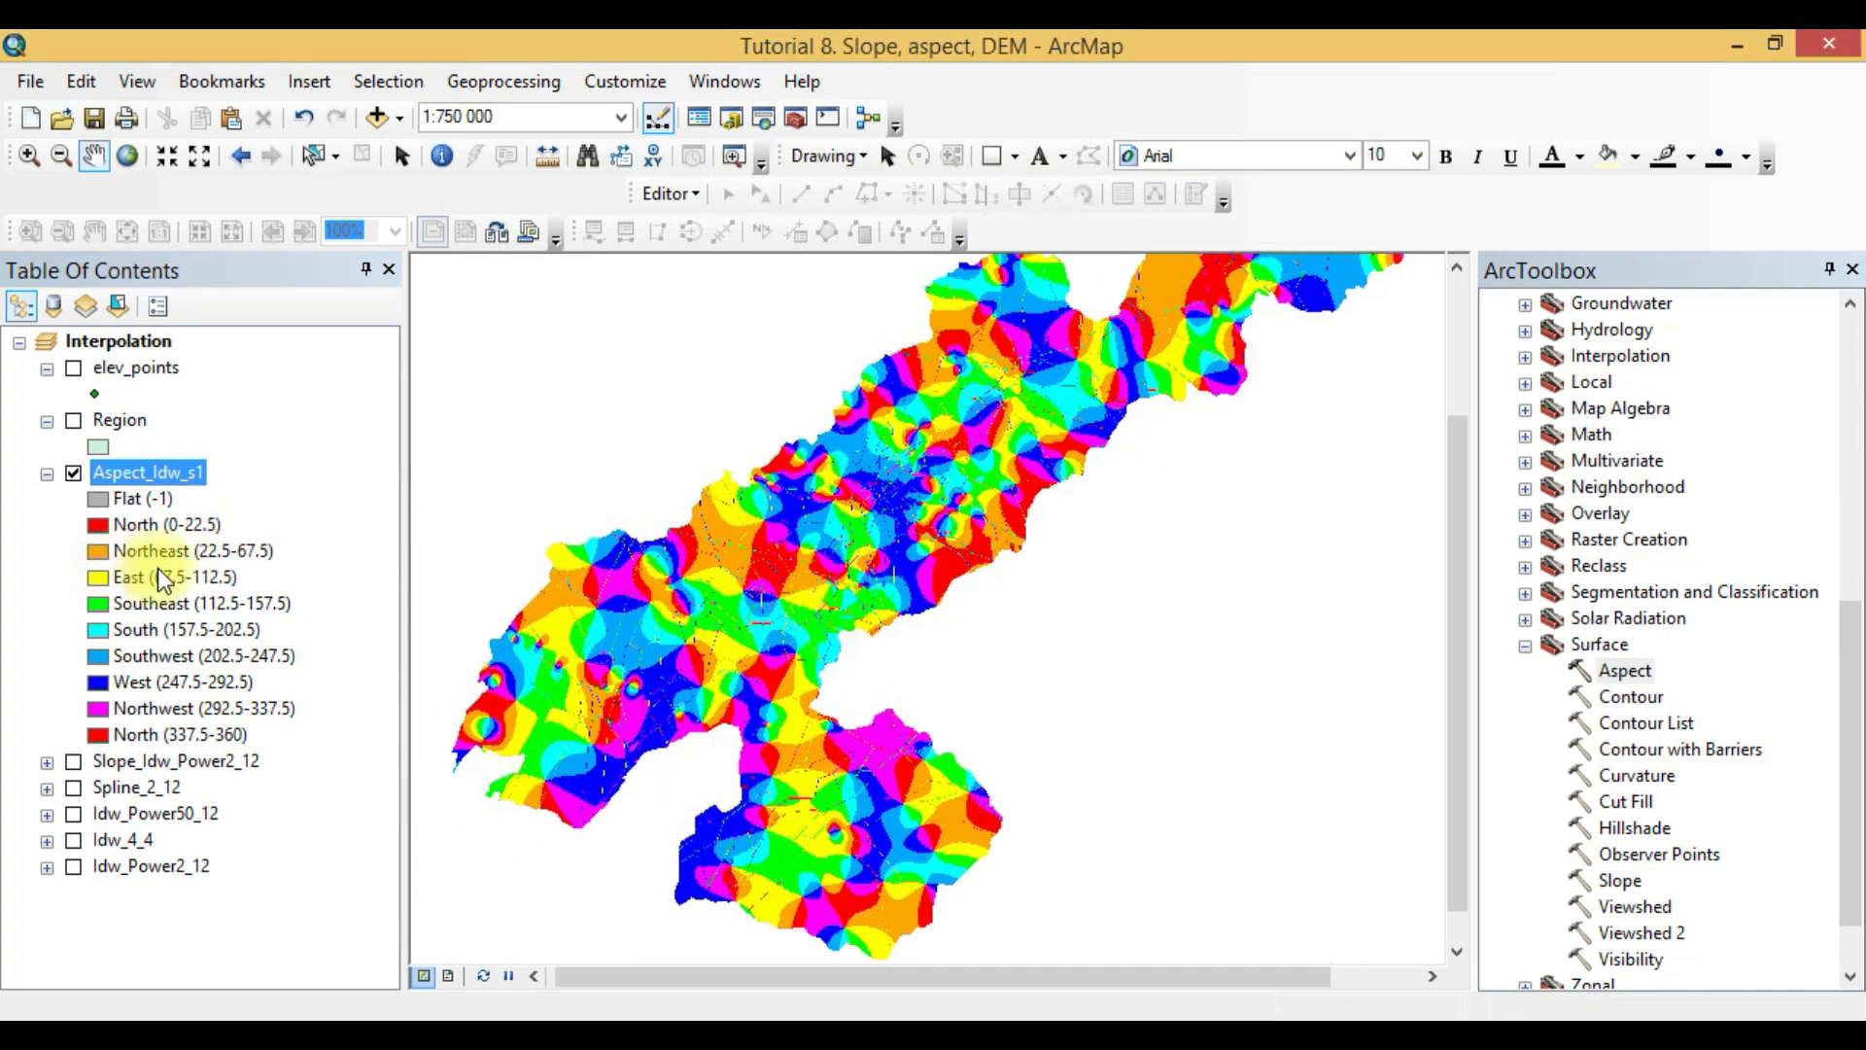
- Compare the two North classes in the aspect legend and inspect the symbol of North (337.5-360) without changing it
left_click(161, 529)
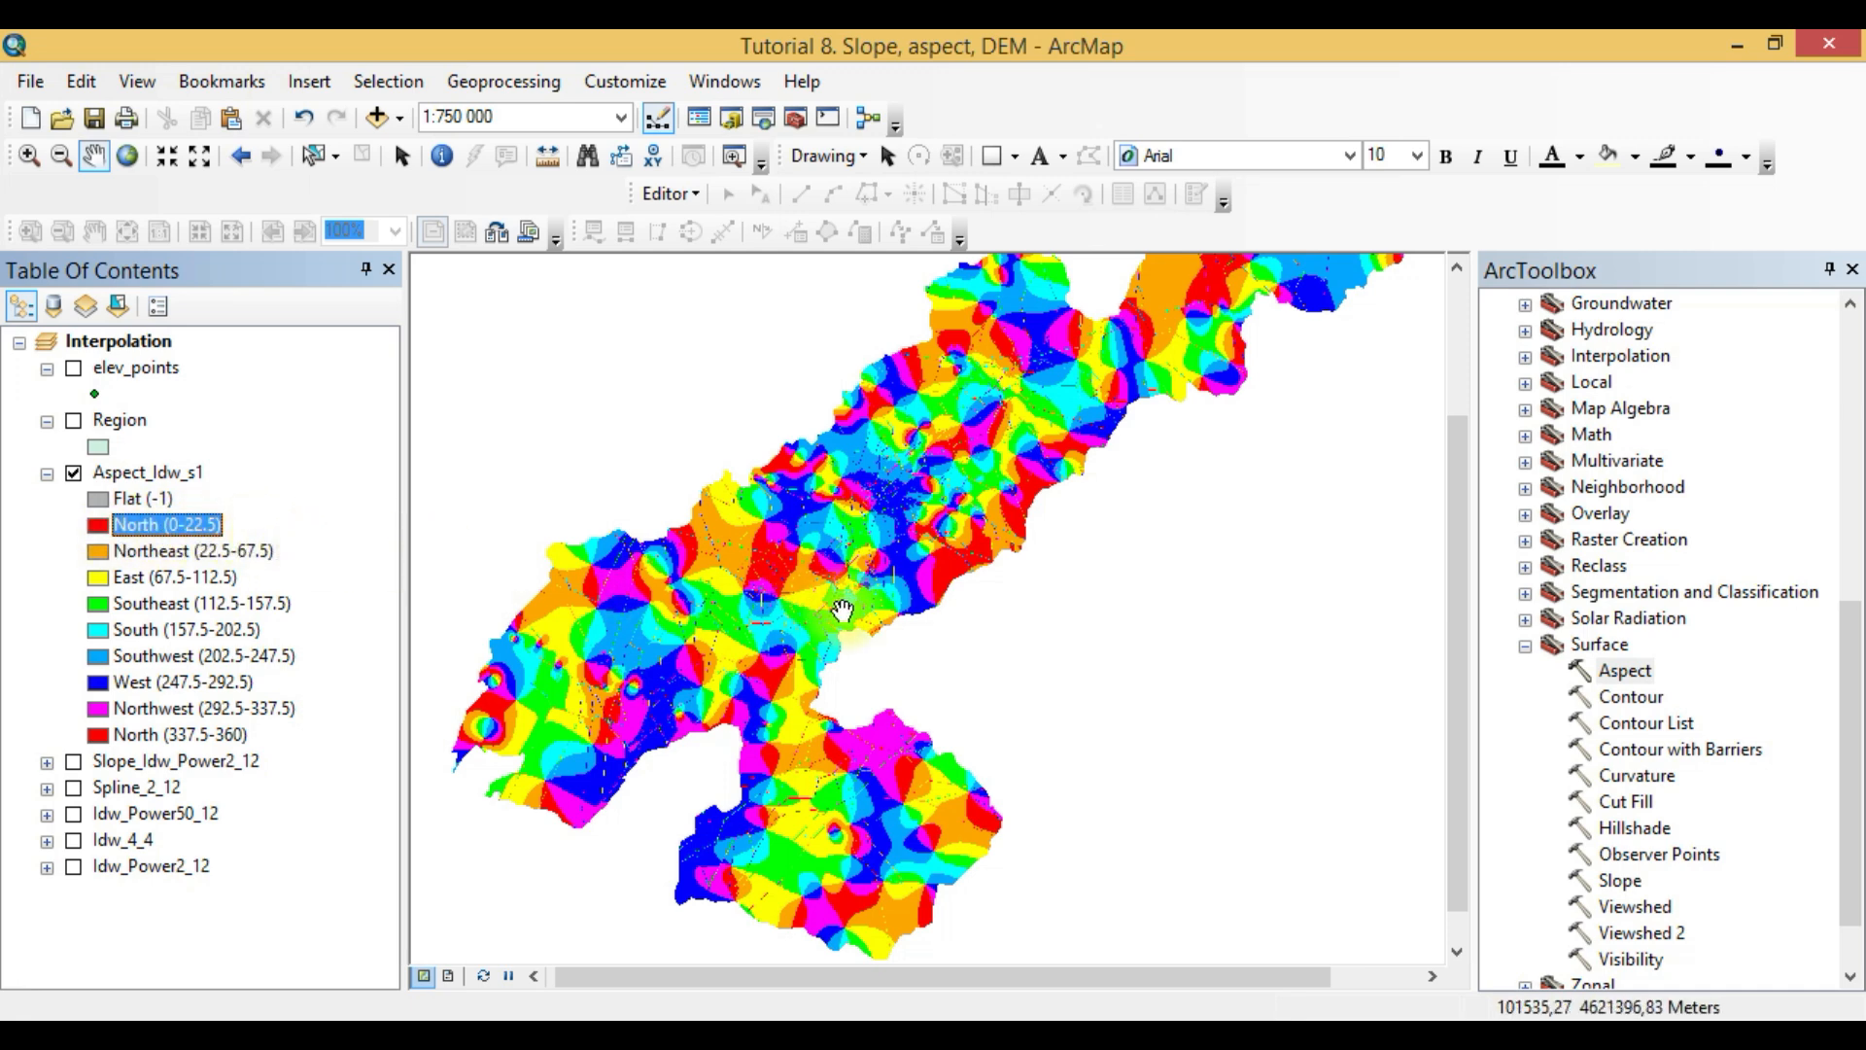
left_click(137, 735)
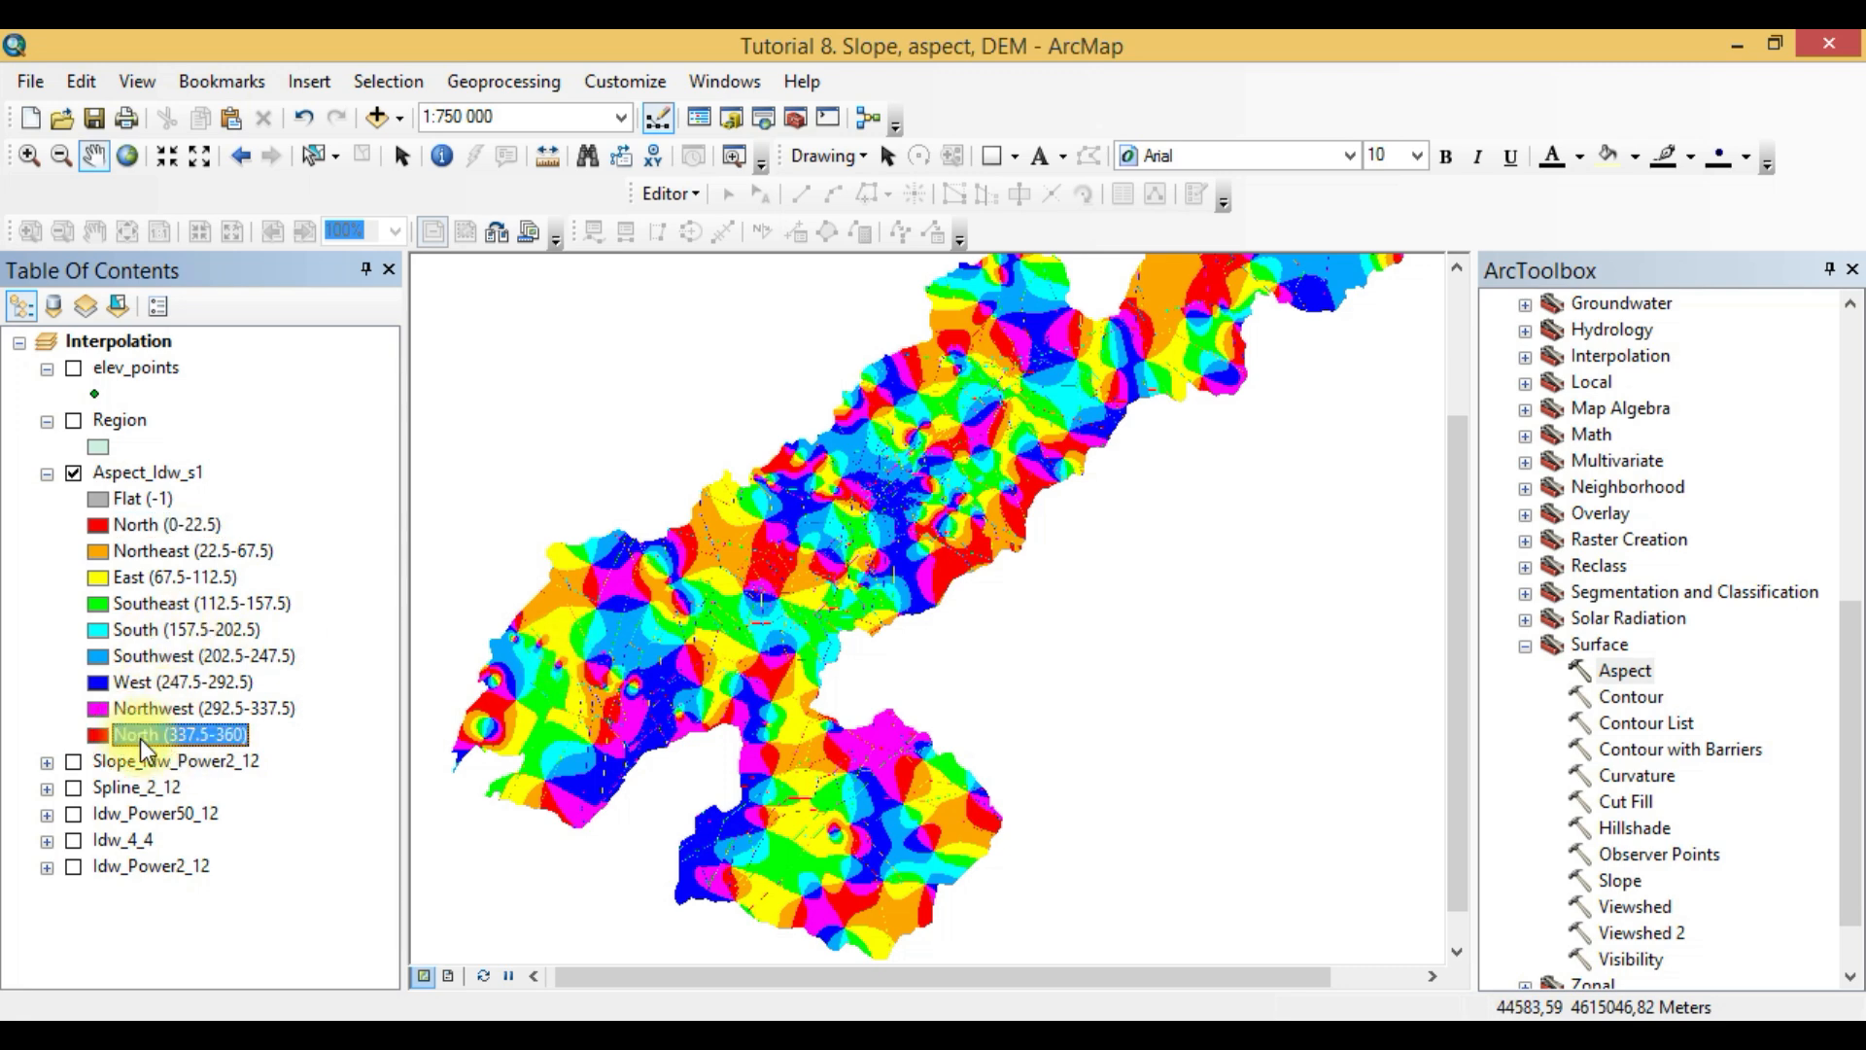
double_click(96, 734)
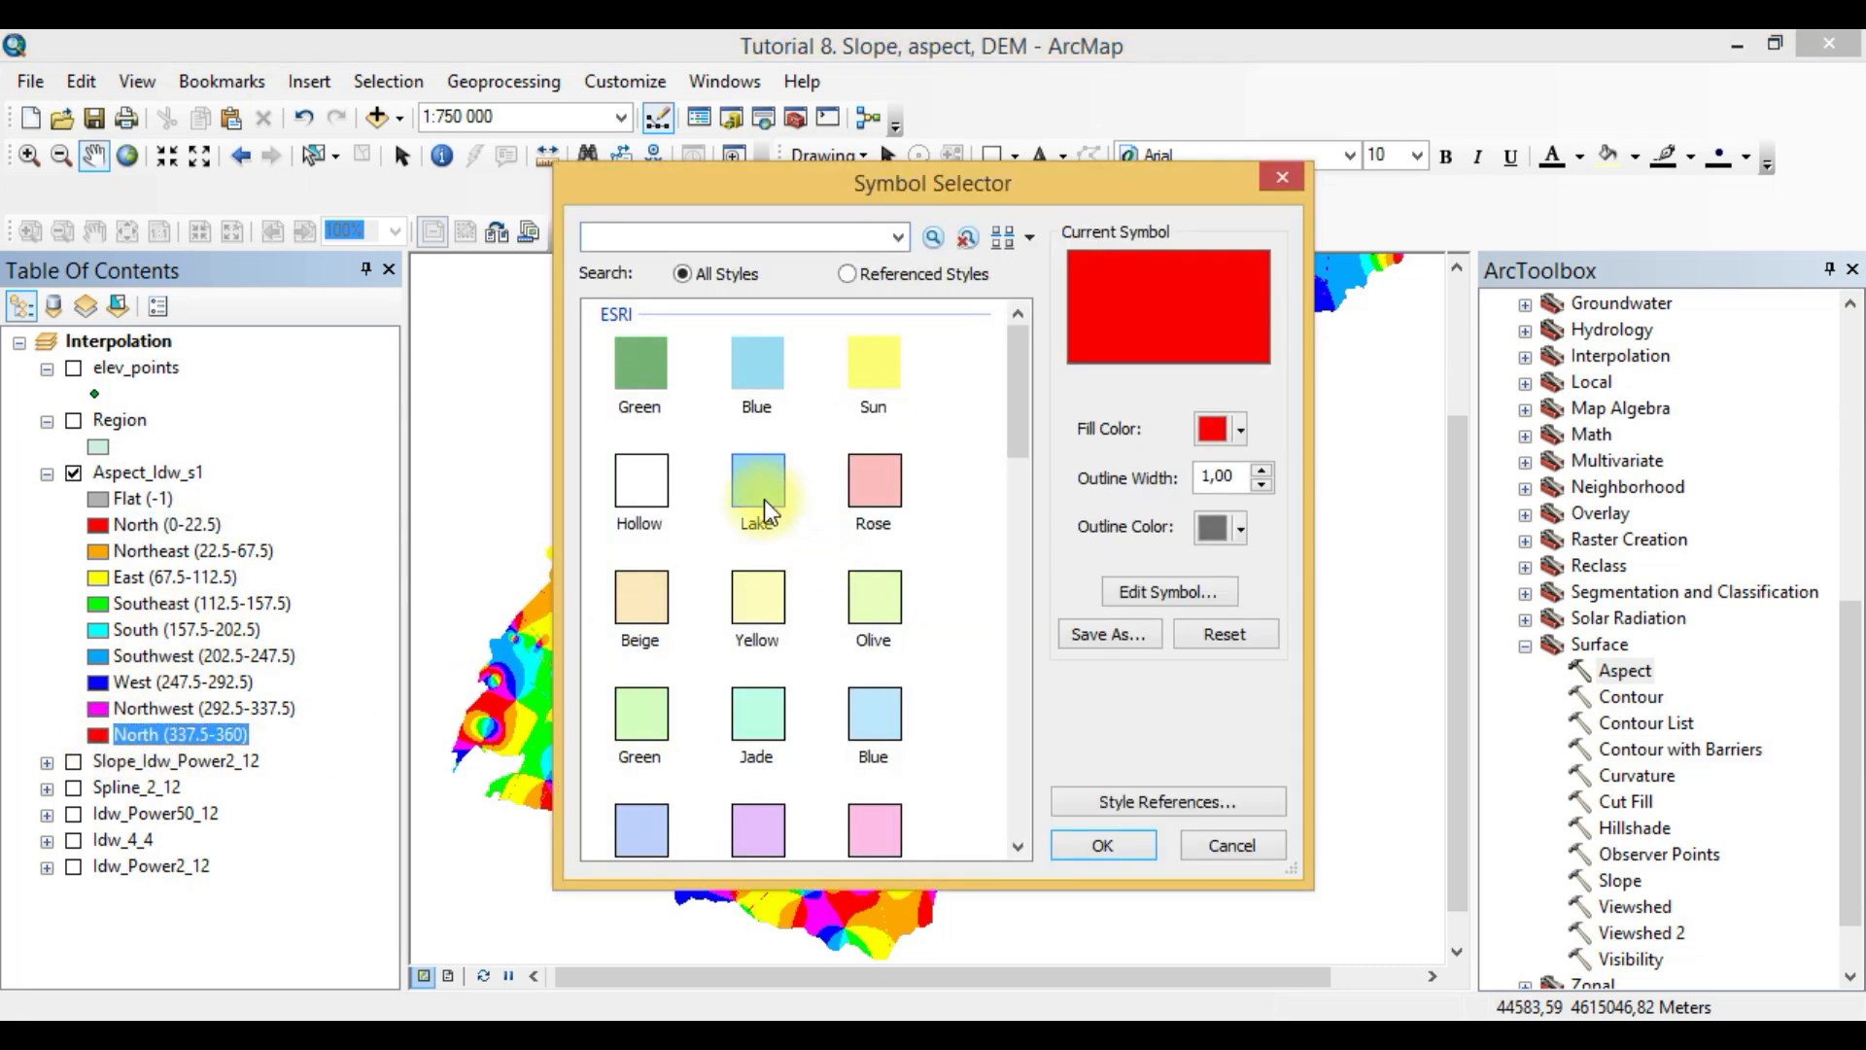
left_click(1227, 848)
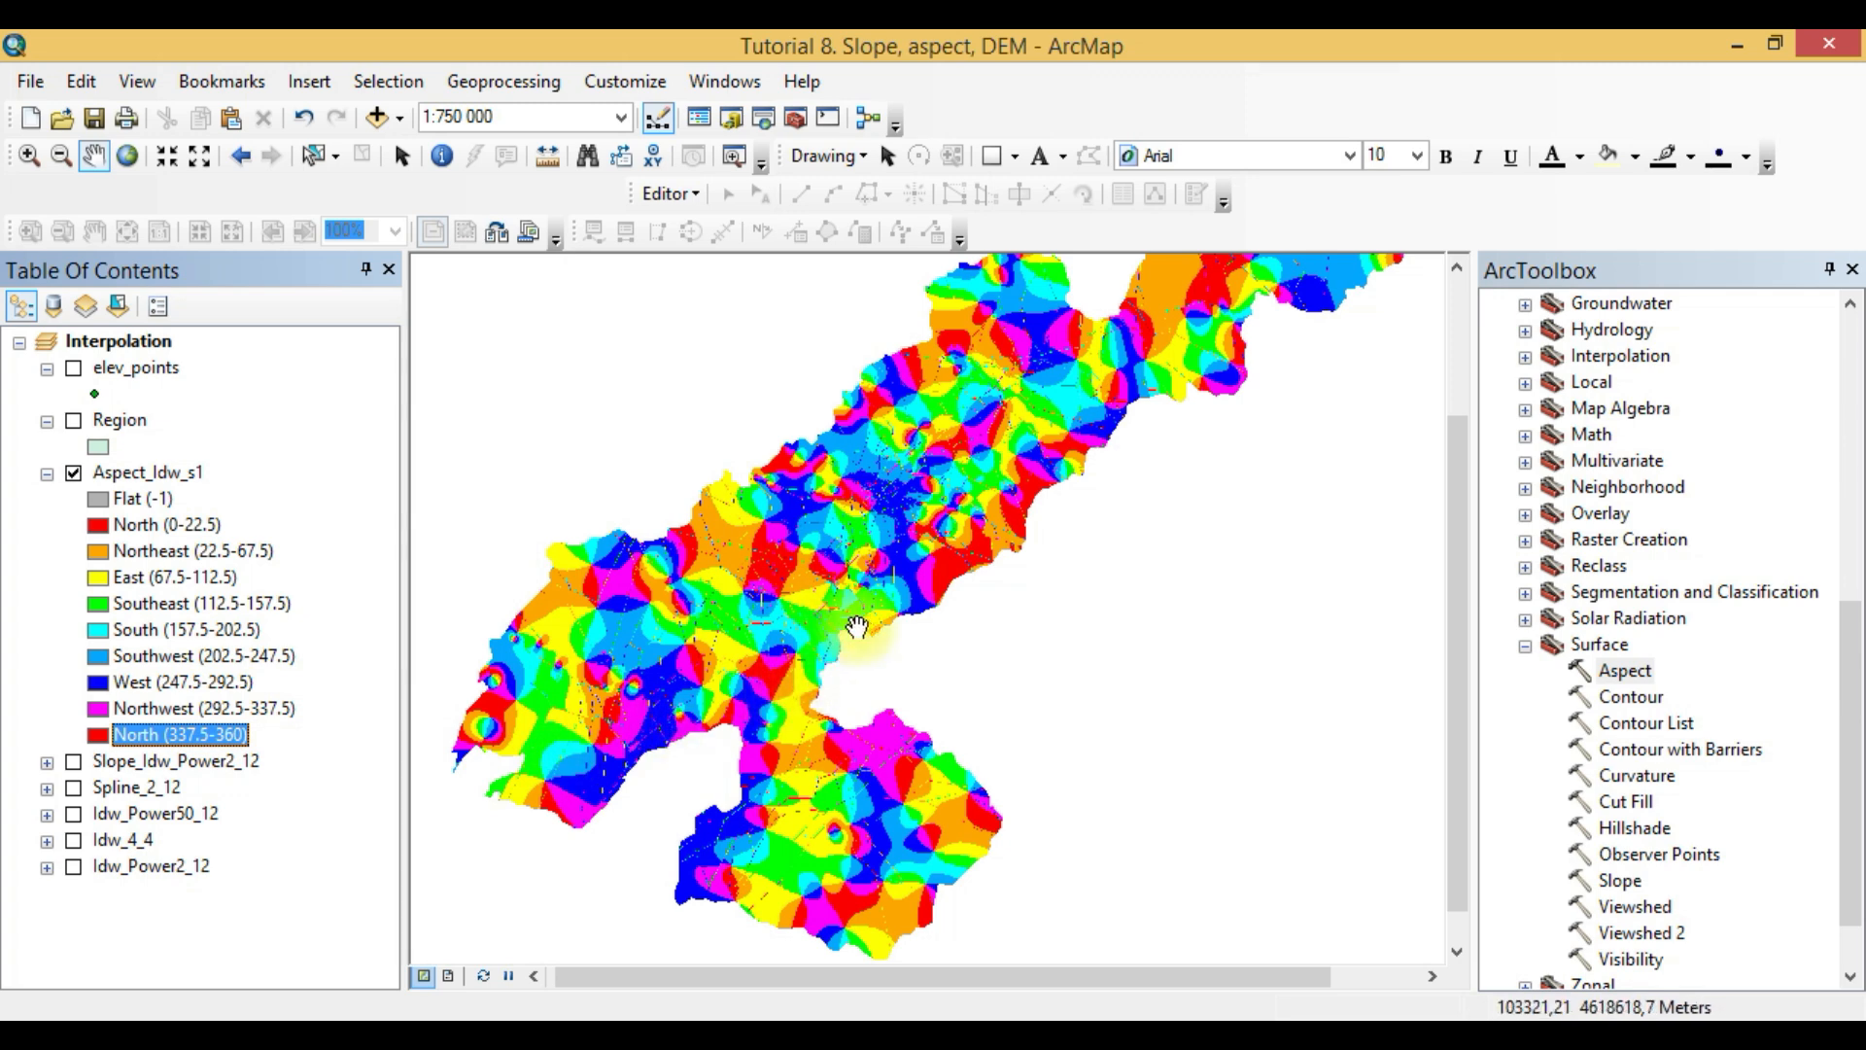
- Examine the distribution of slope directions across the aspect raster, both over the whole region and in detail around its southwestern part
scroll(841, 627, "down", 1)
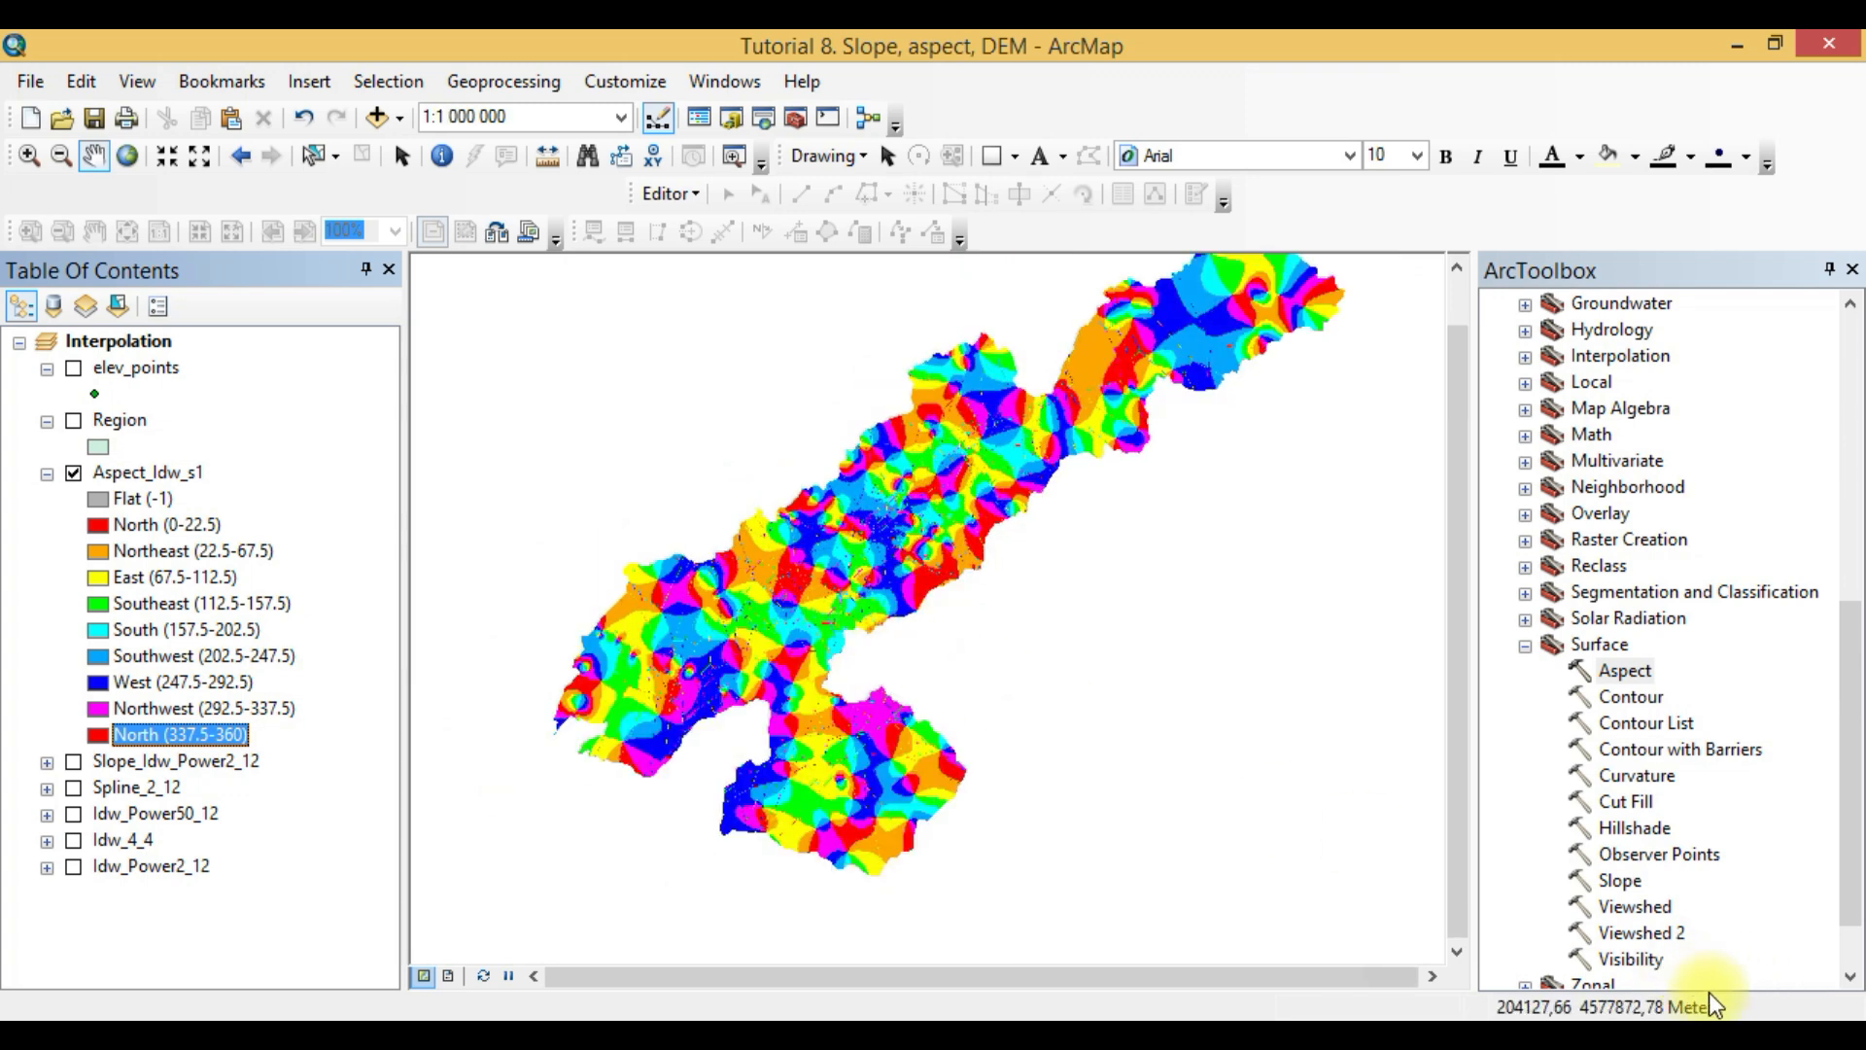
left_click_drag(814, 579, 788, 658)
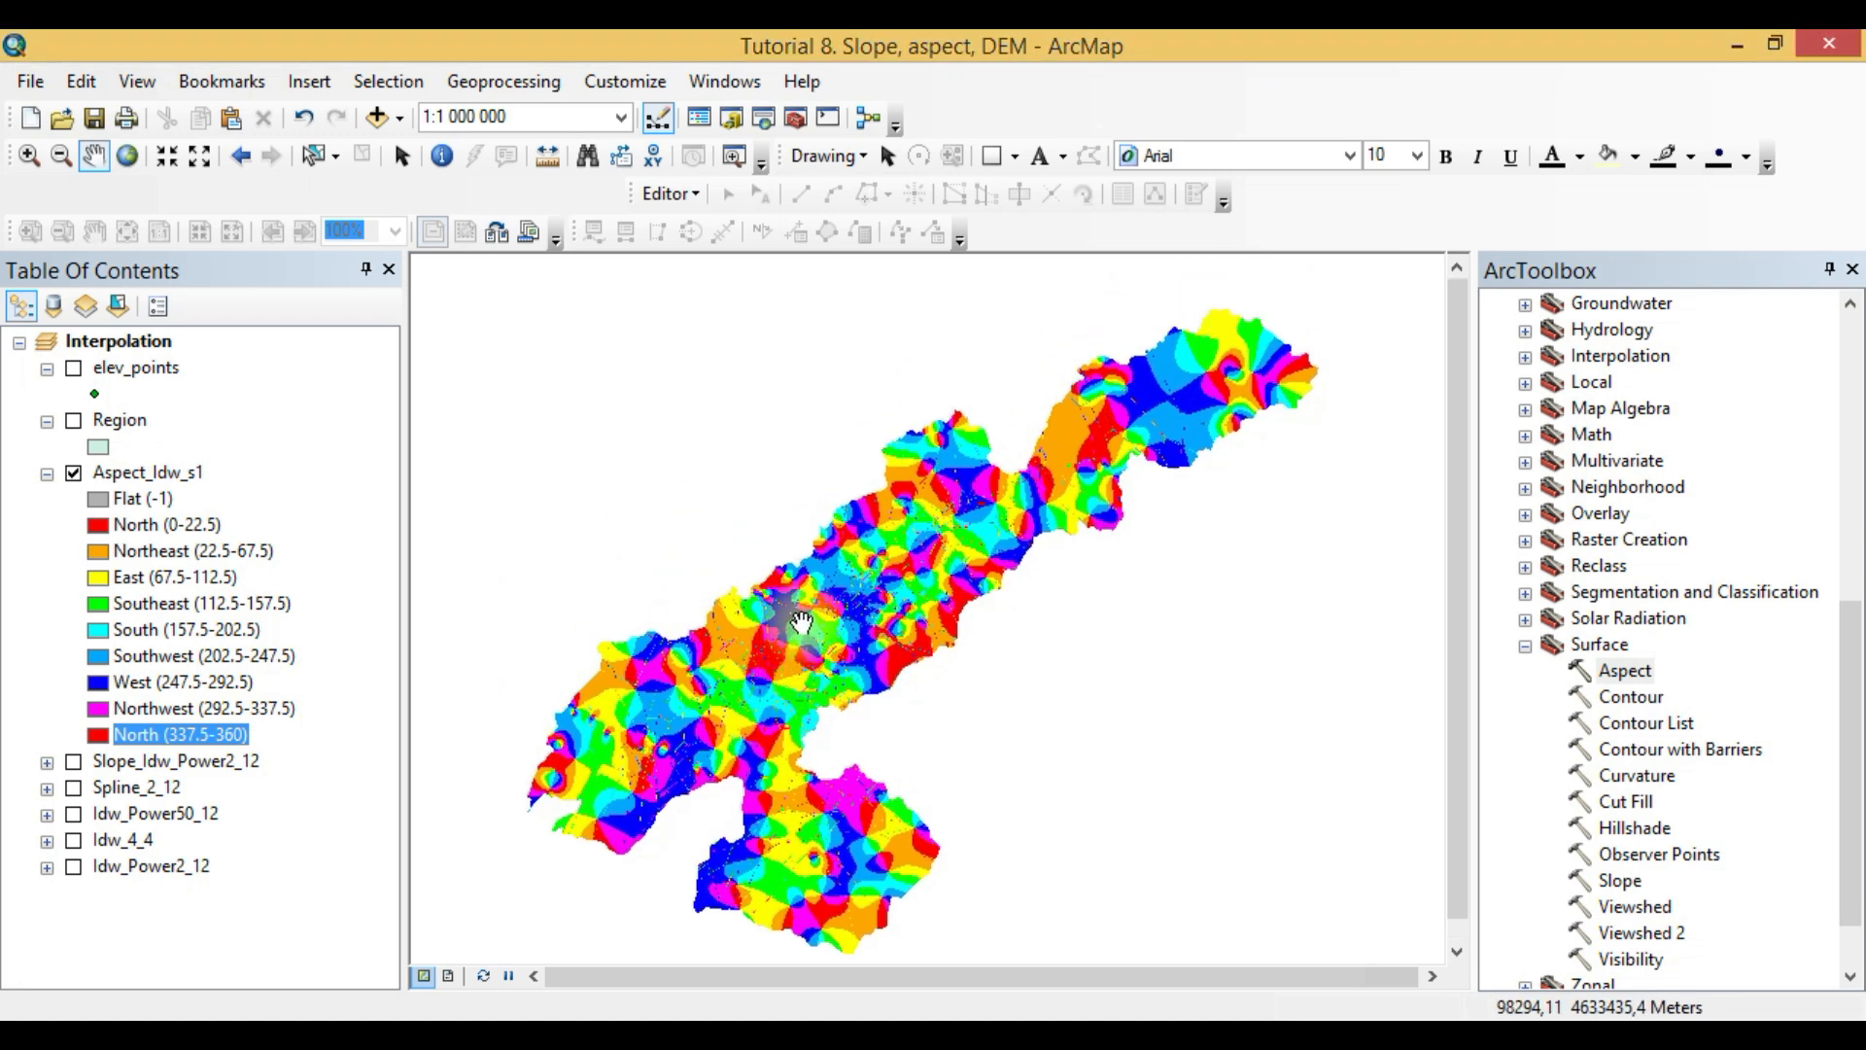
scroll(803, 623, "up", 1)
scroll(771, 661, "up", 3)
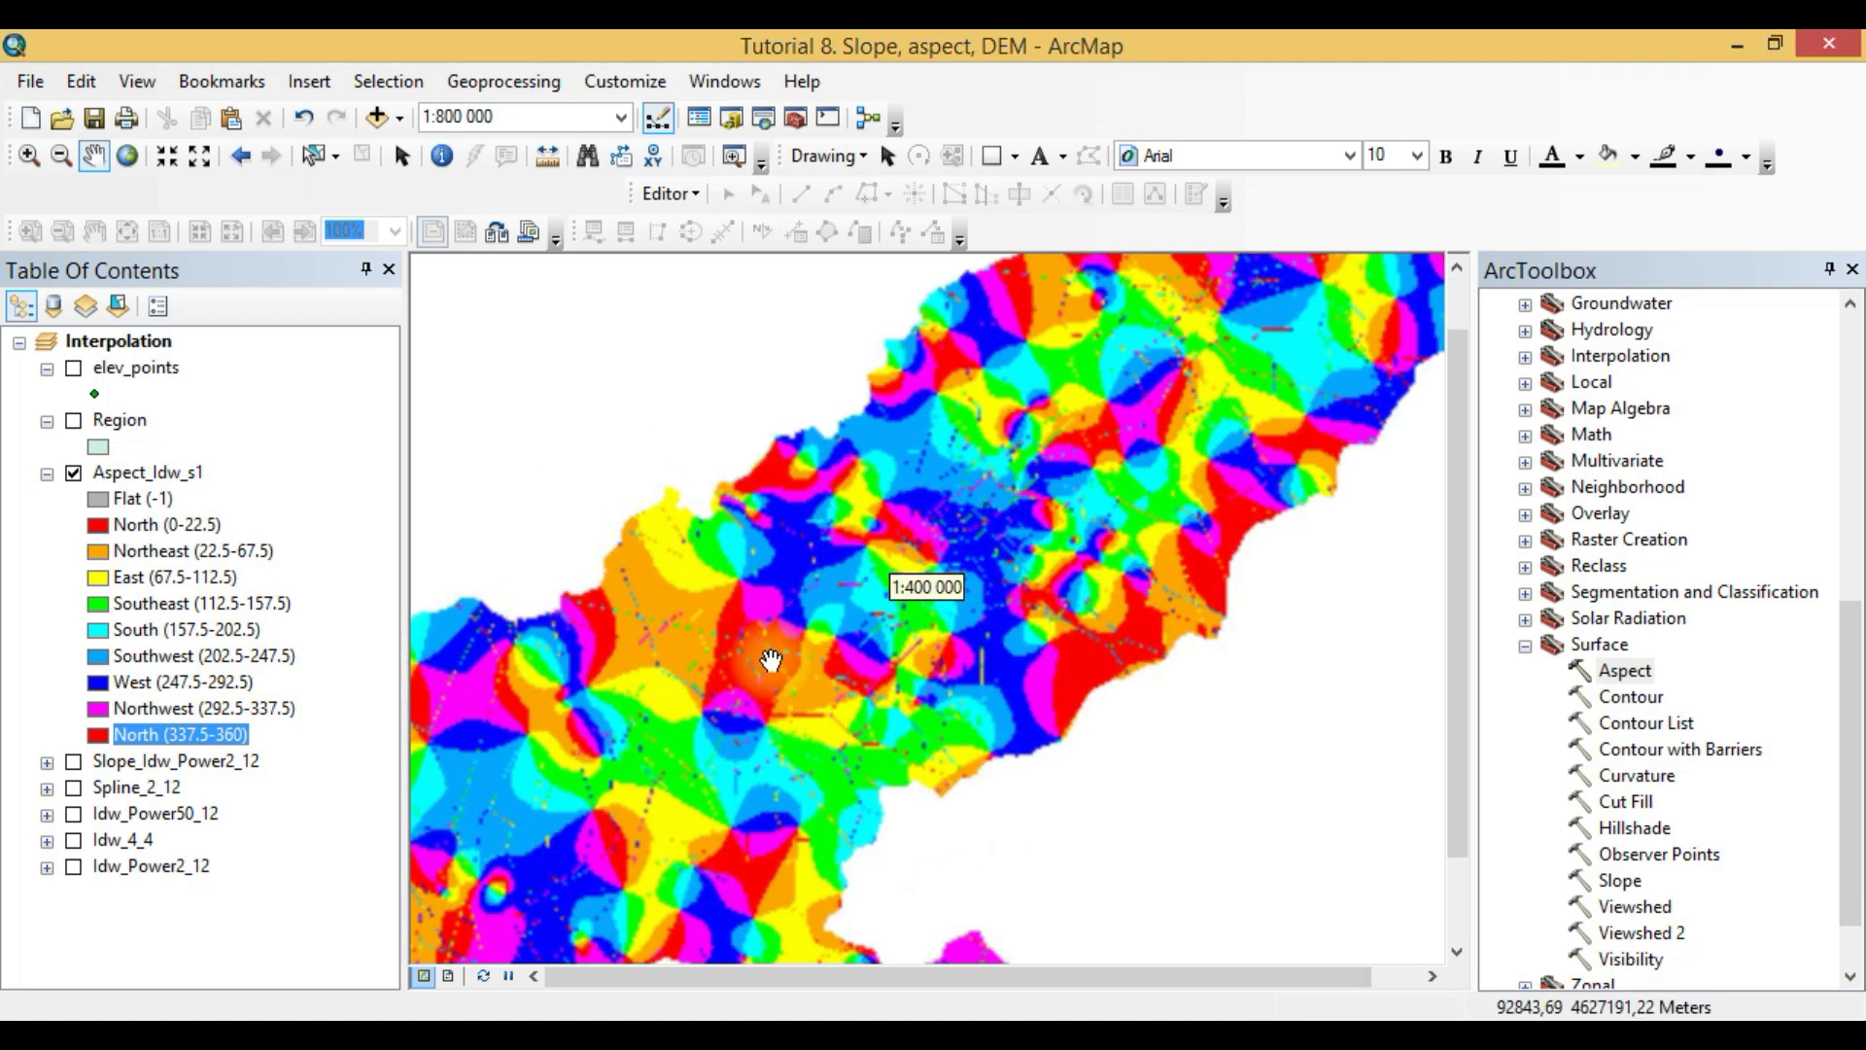
scroll(745, 685, "down", 3)
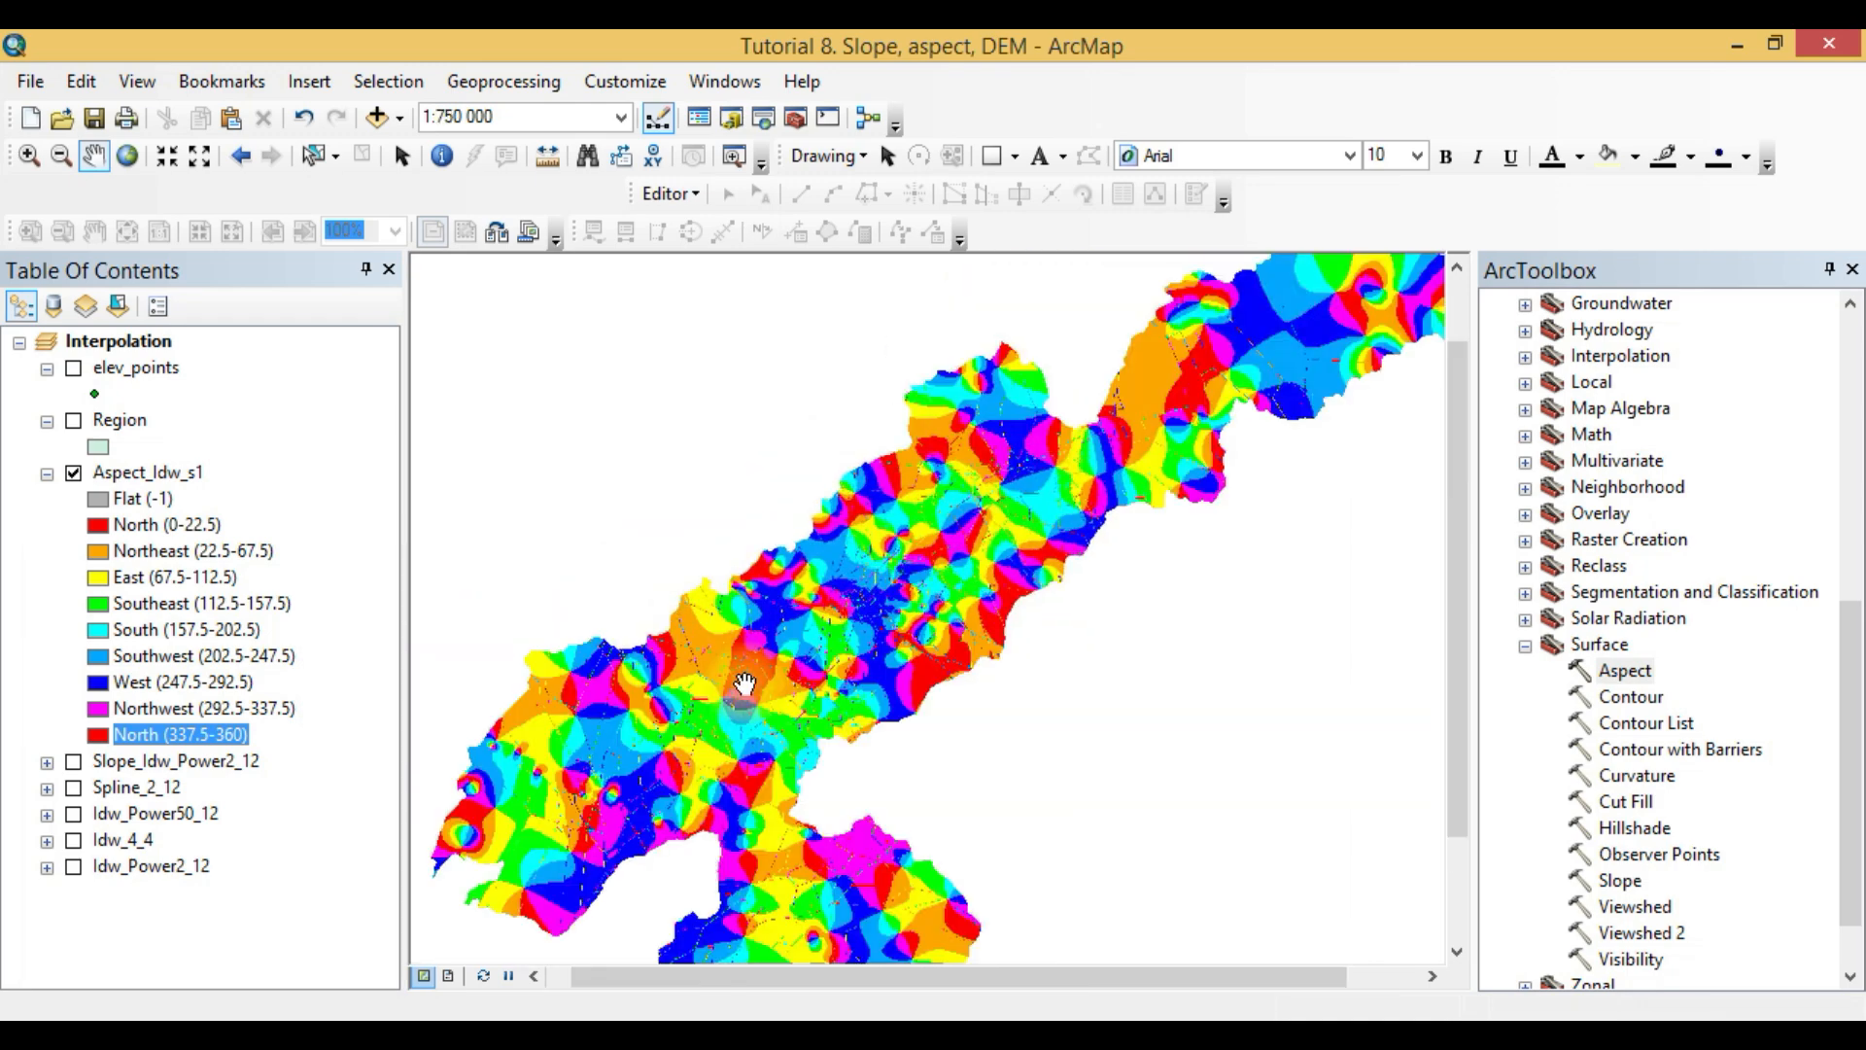
scroll(745, 685, "down", 1)
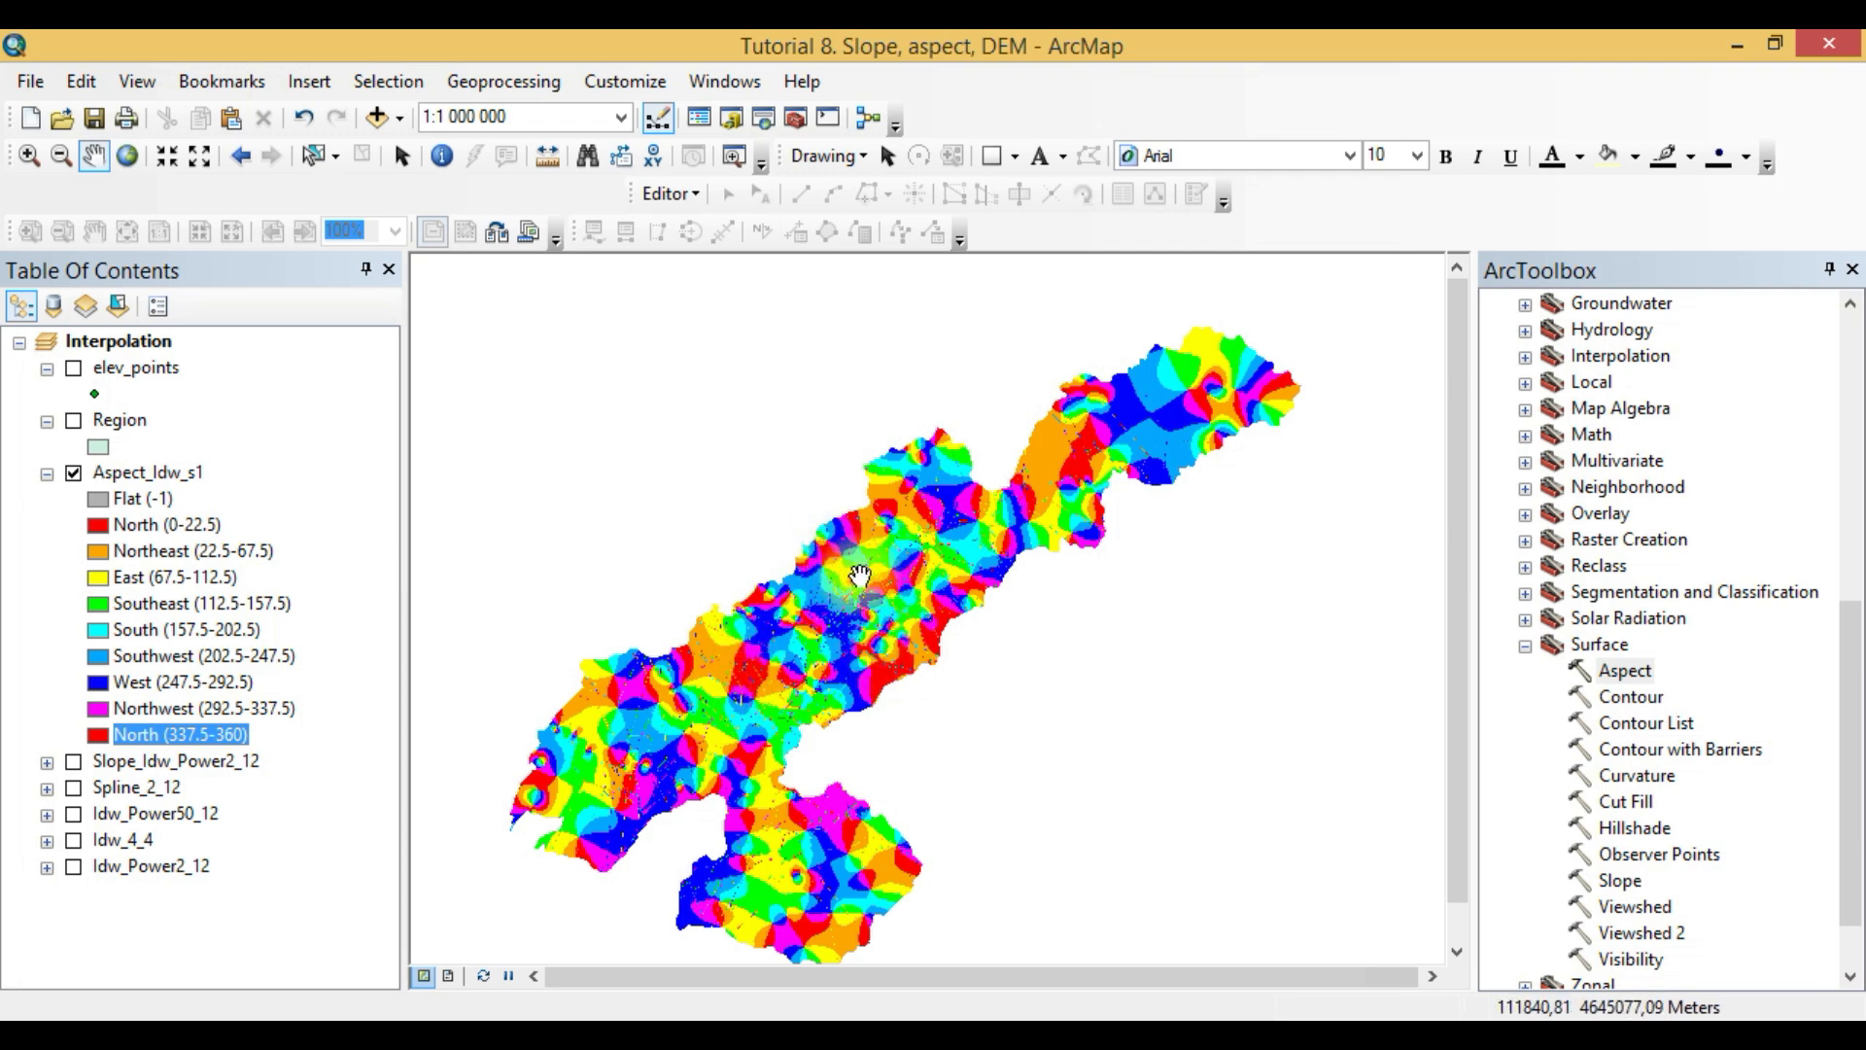
left_click_drag(701, 791, 841, 771)
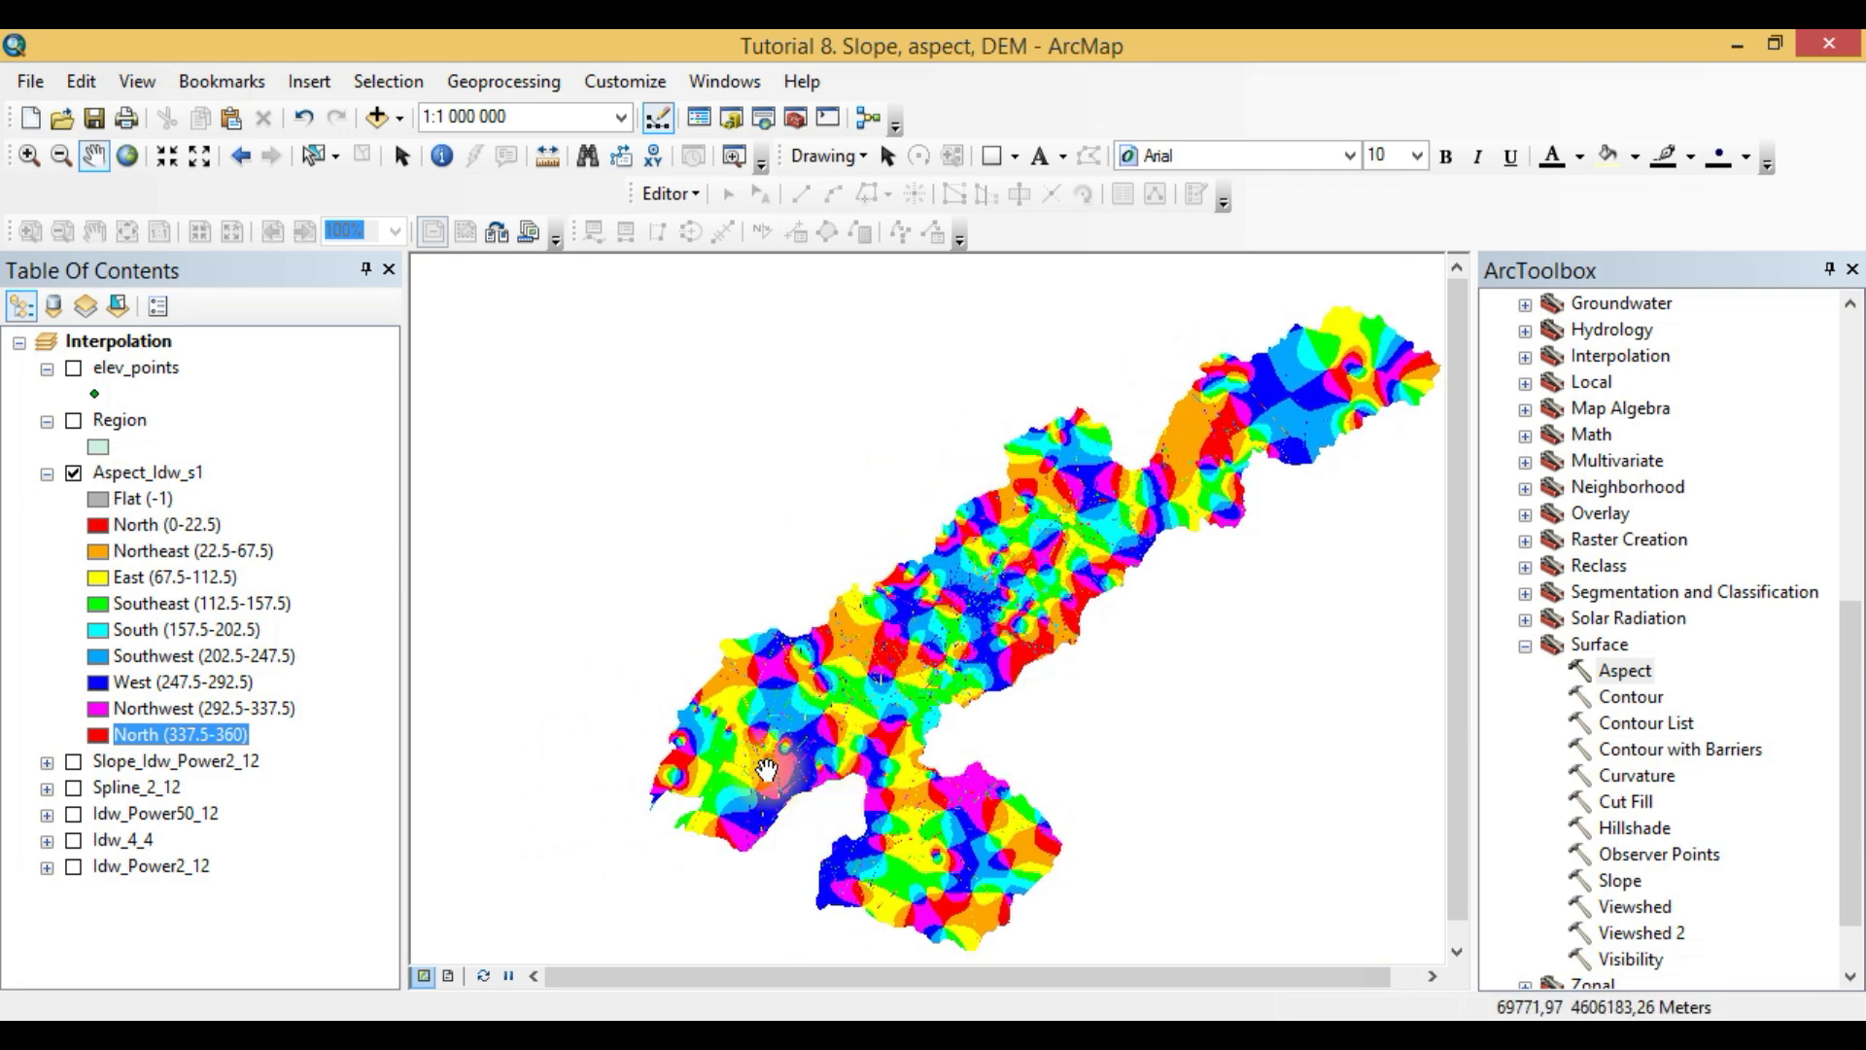
scroll(775, 717, "up", 2)
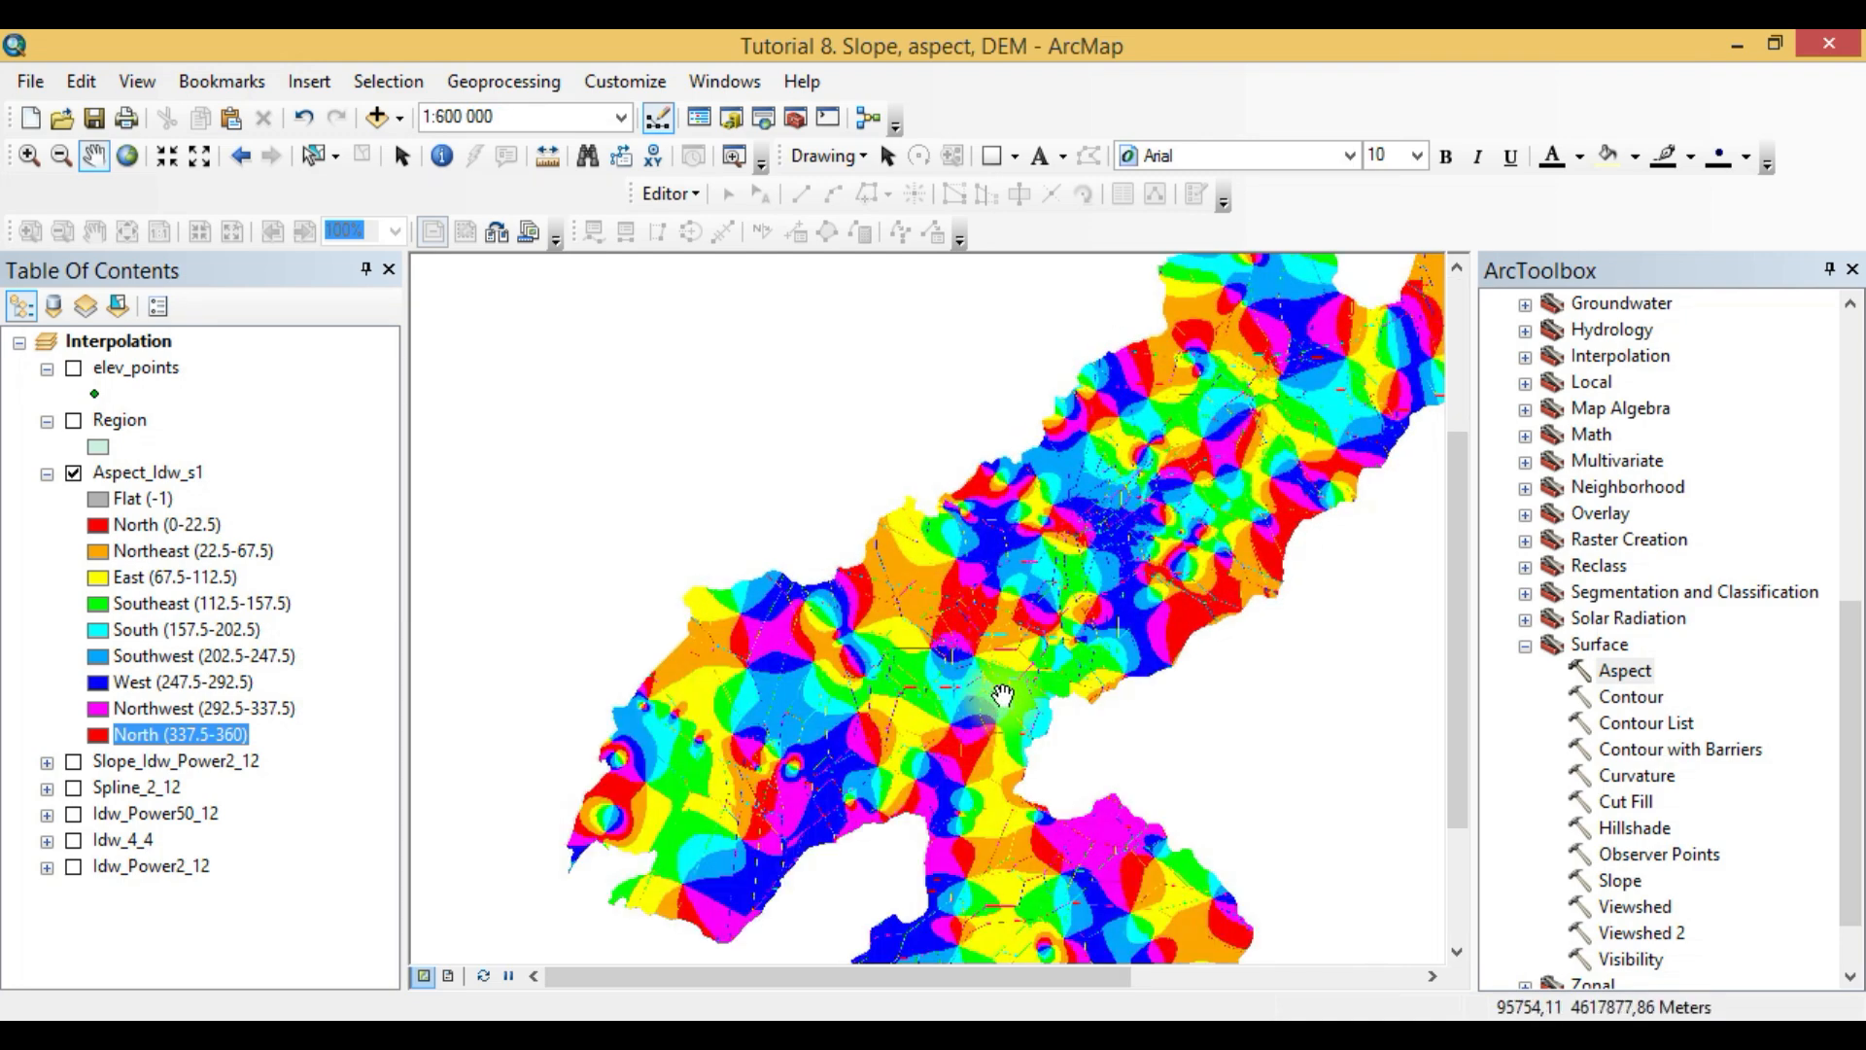
scroll(1002, 700, "up", 2)
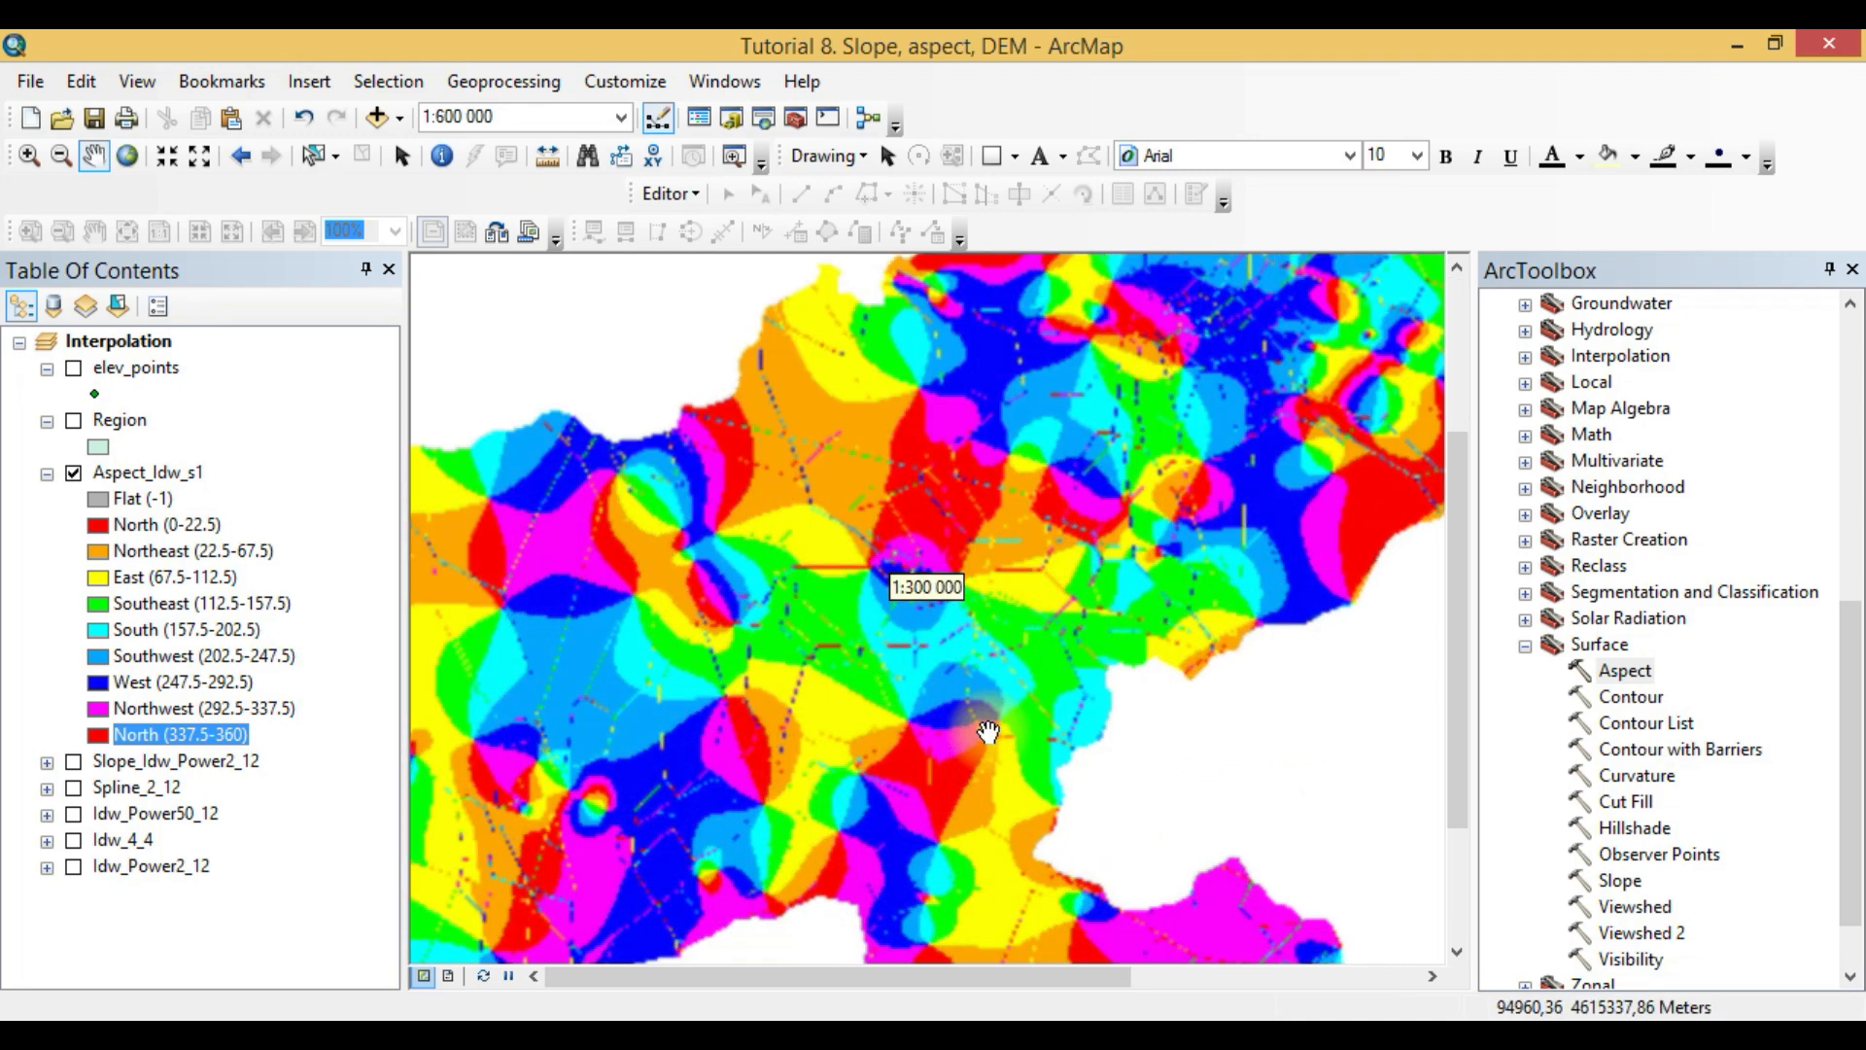
scroll(983, 746, "down", 2)
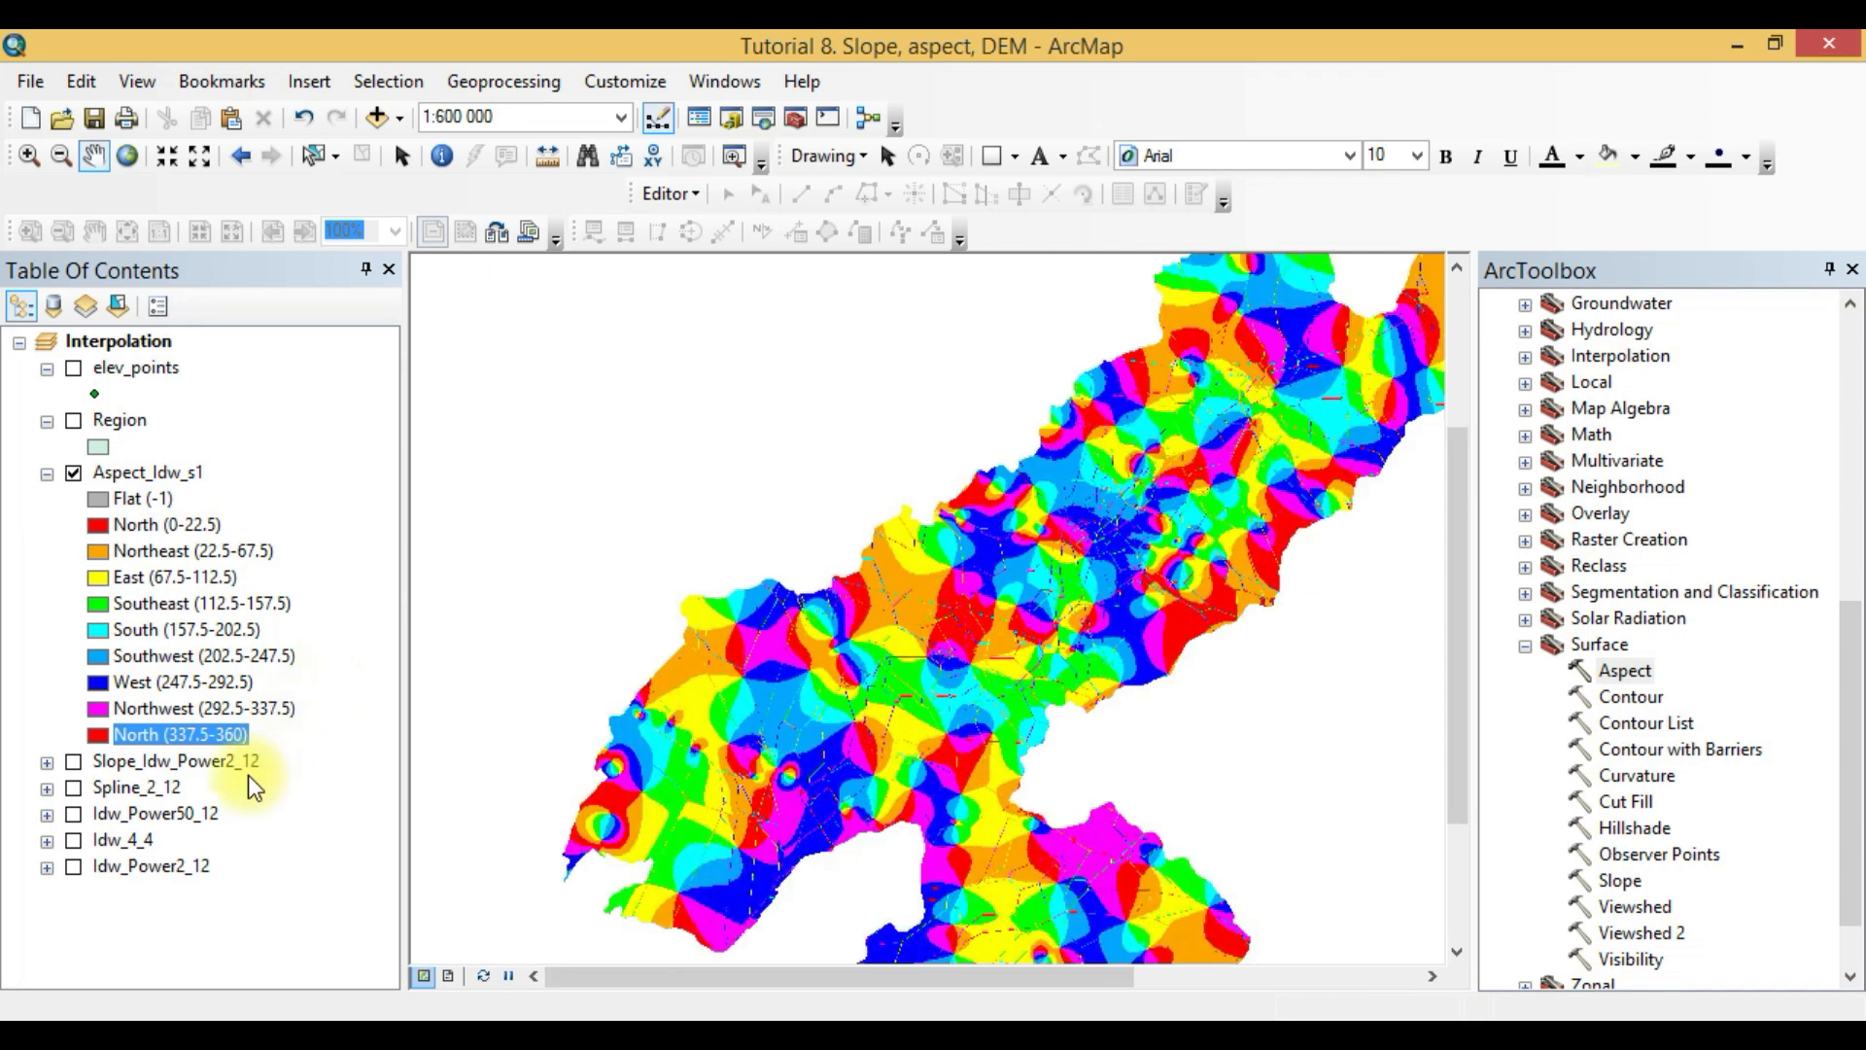
- Compare the North (0-22.5) and Northeast (22.5-67.5) legend classes with their areas on the aspect raster
left_click(163, 524)
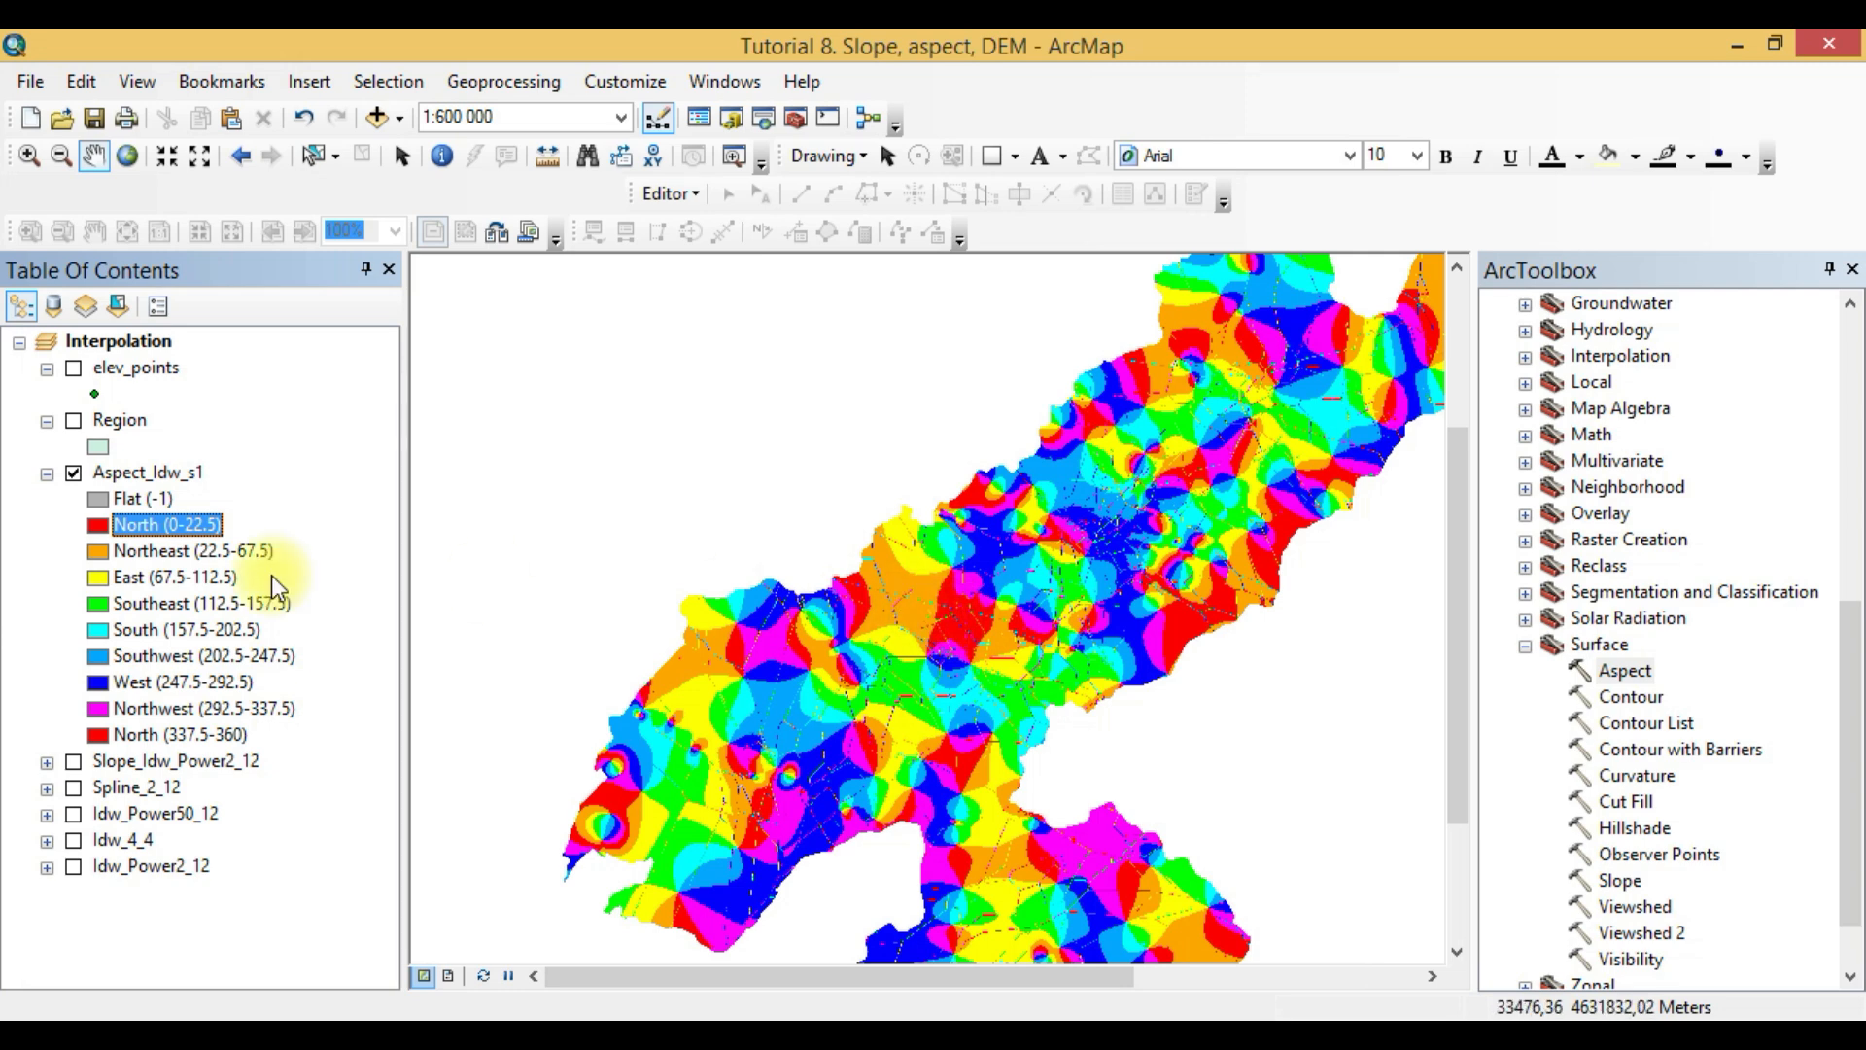
left_click(142, 552)
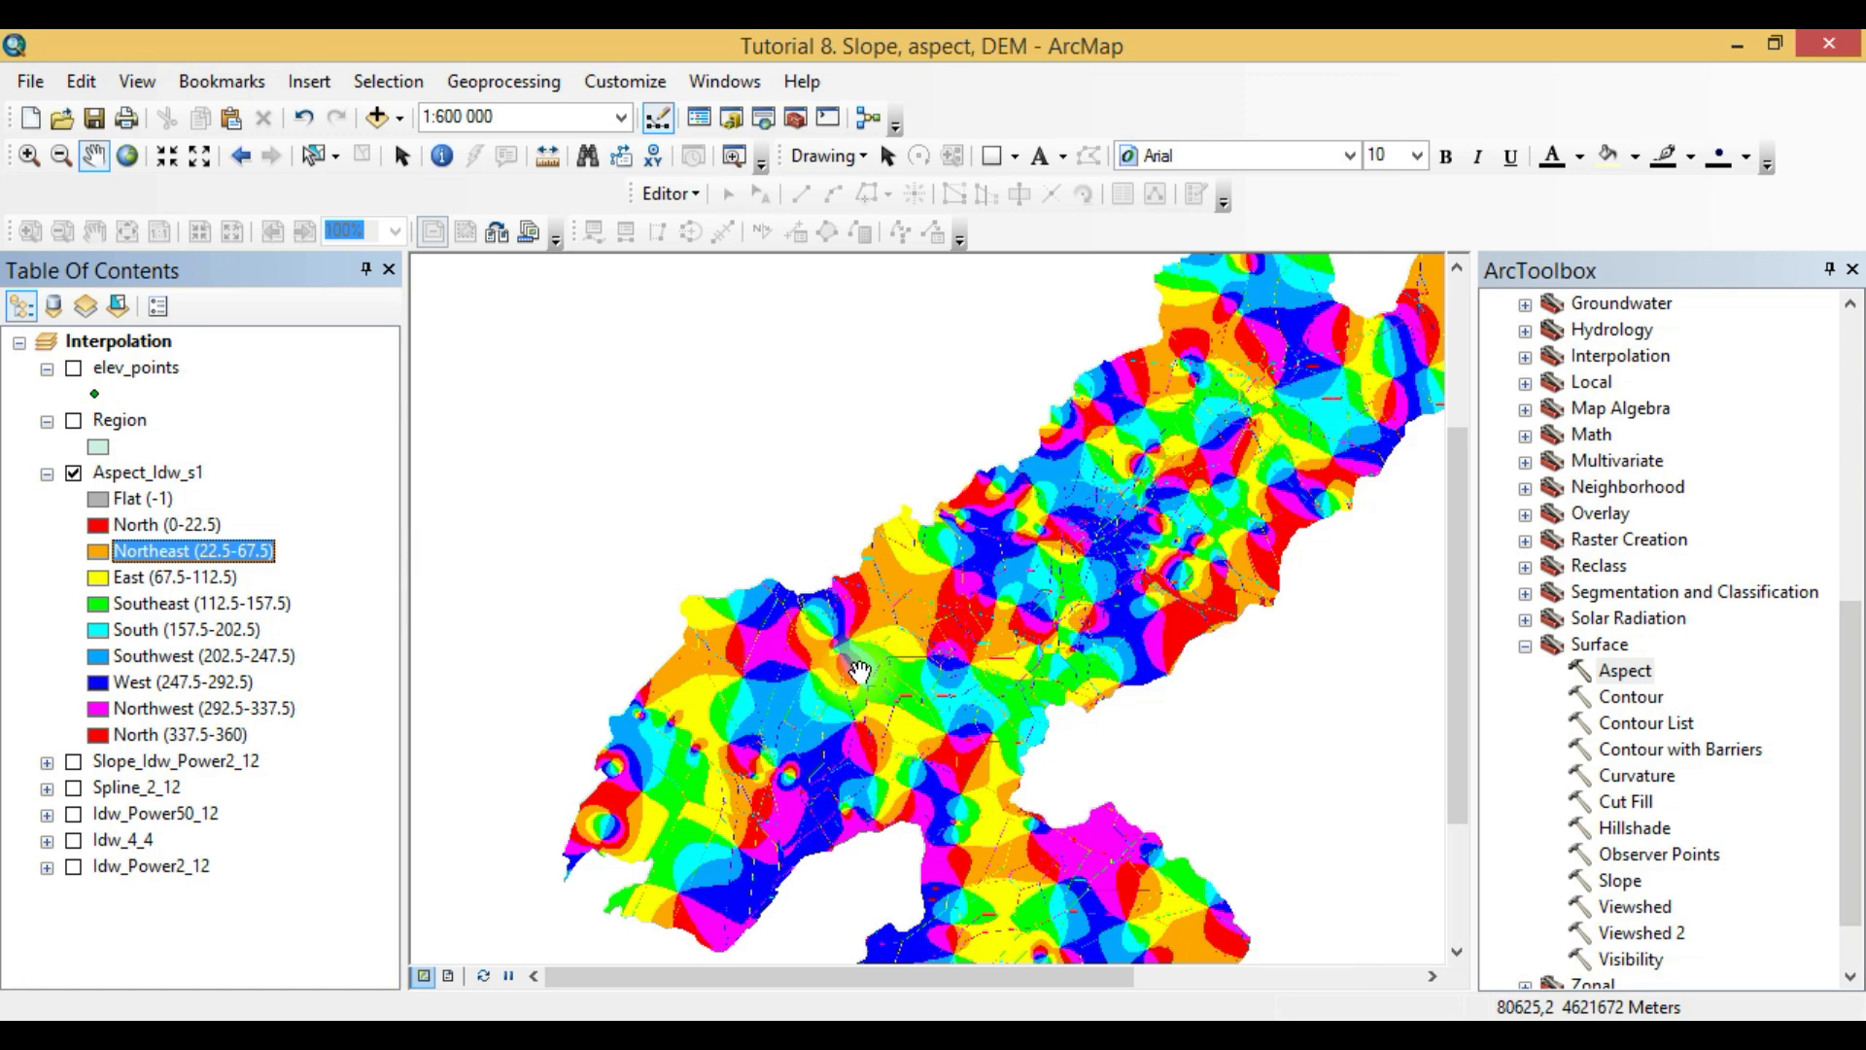
scroll(860, 670, "up", 1)
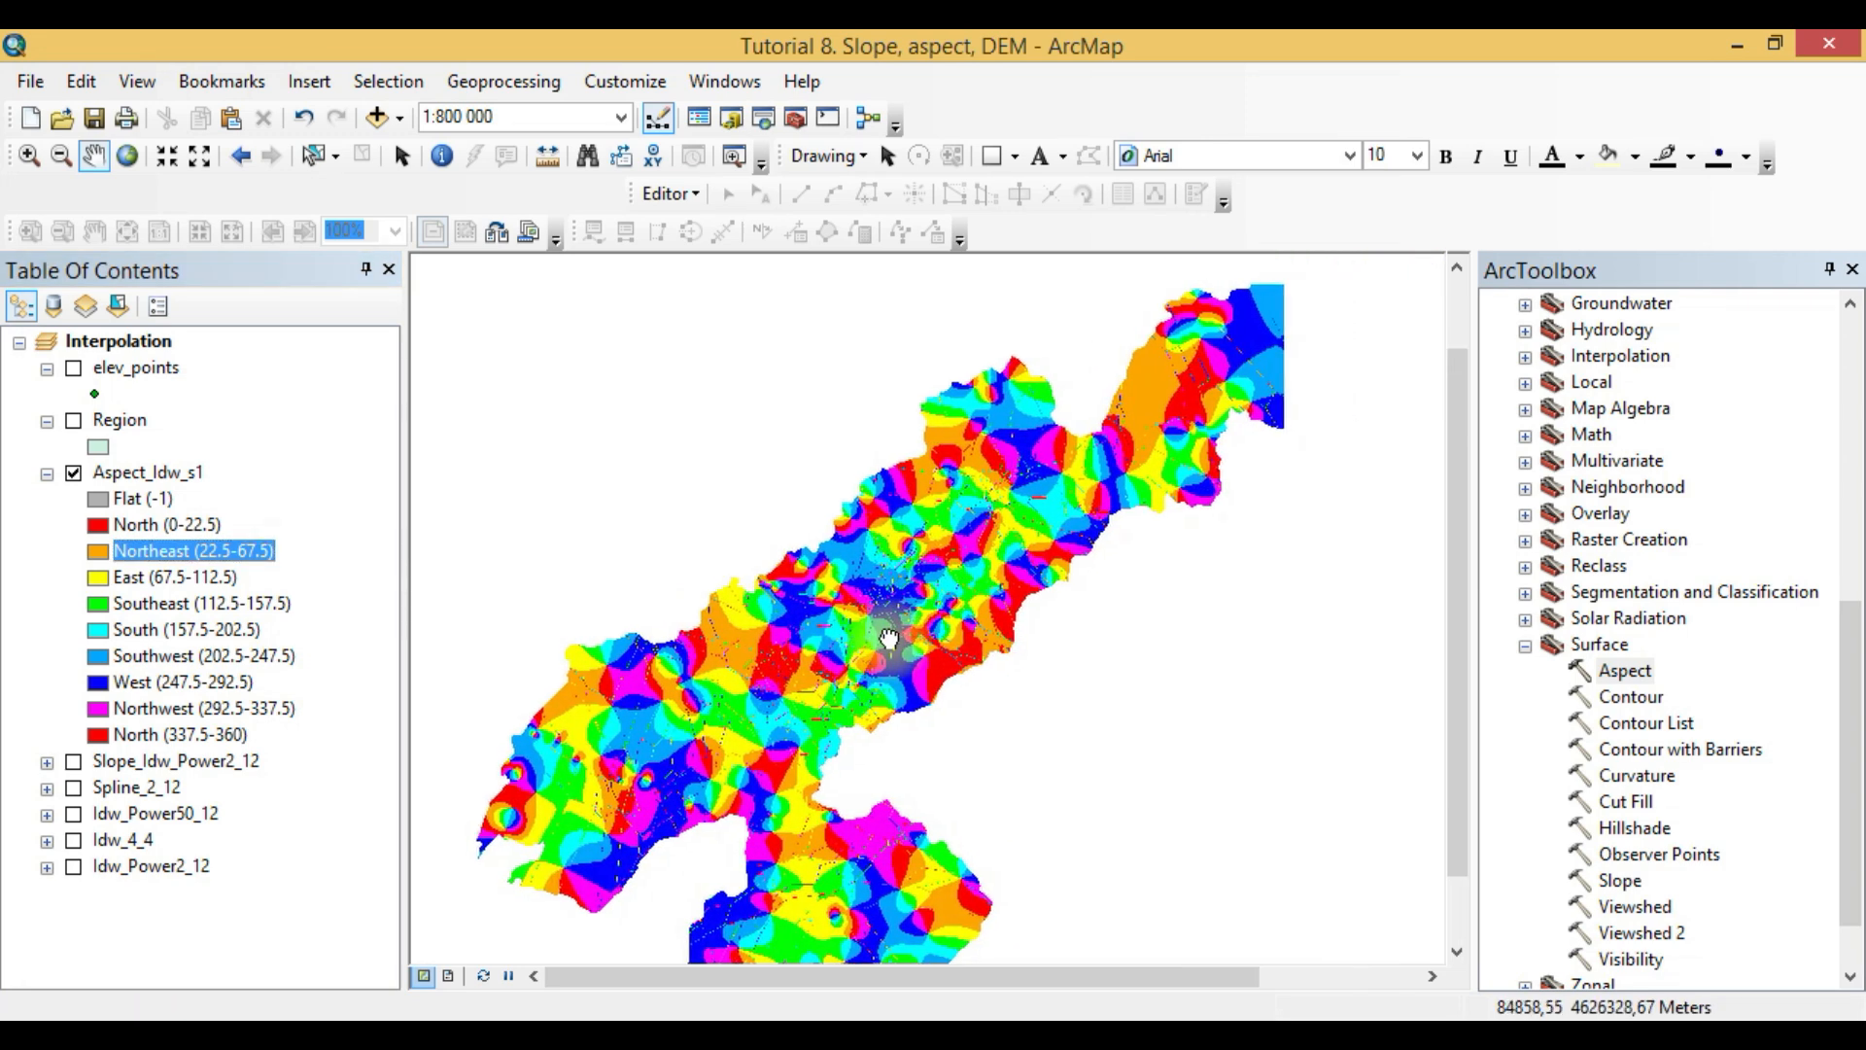
scroll(910, 637, "up", 1)
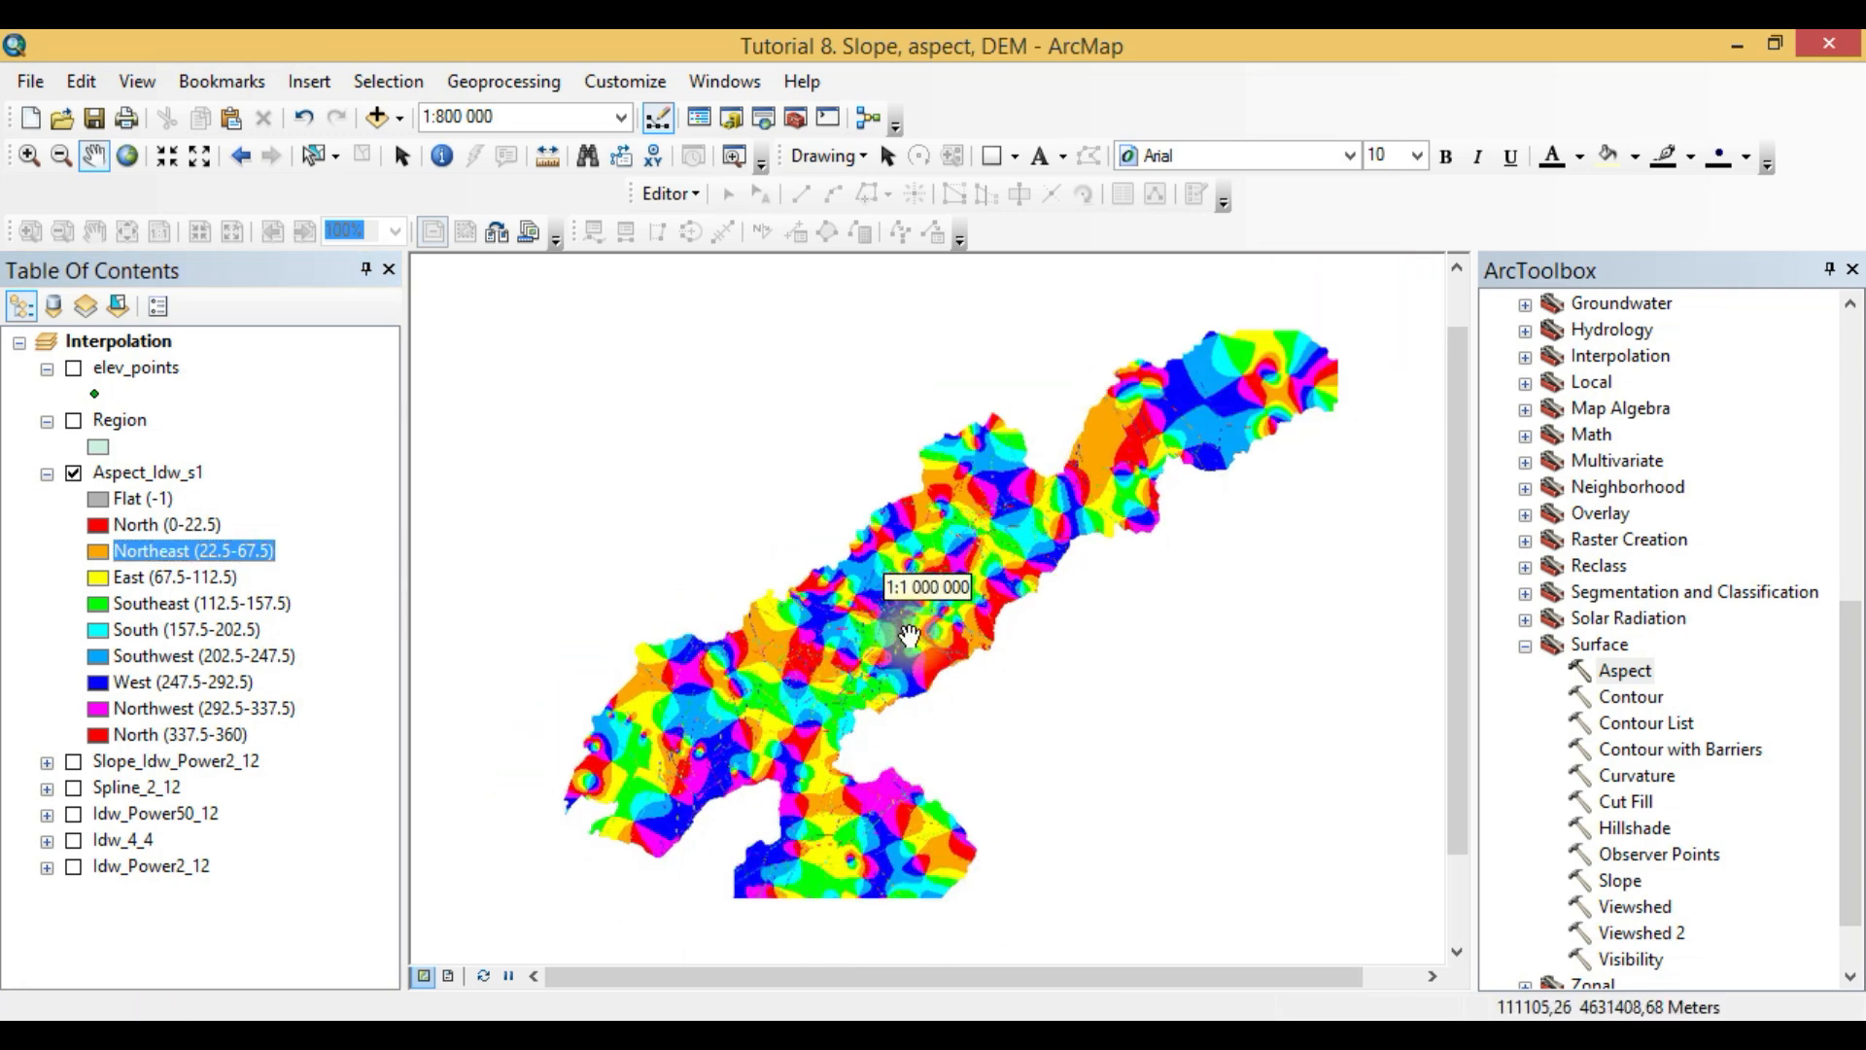
left_click_drag(893, 650, 890, 630)
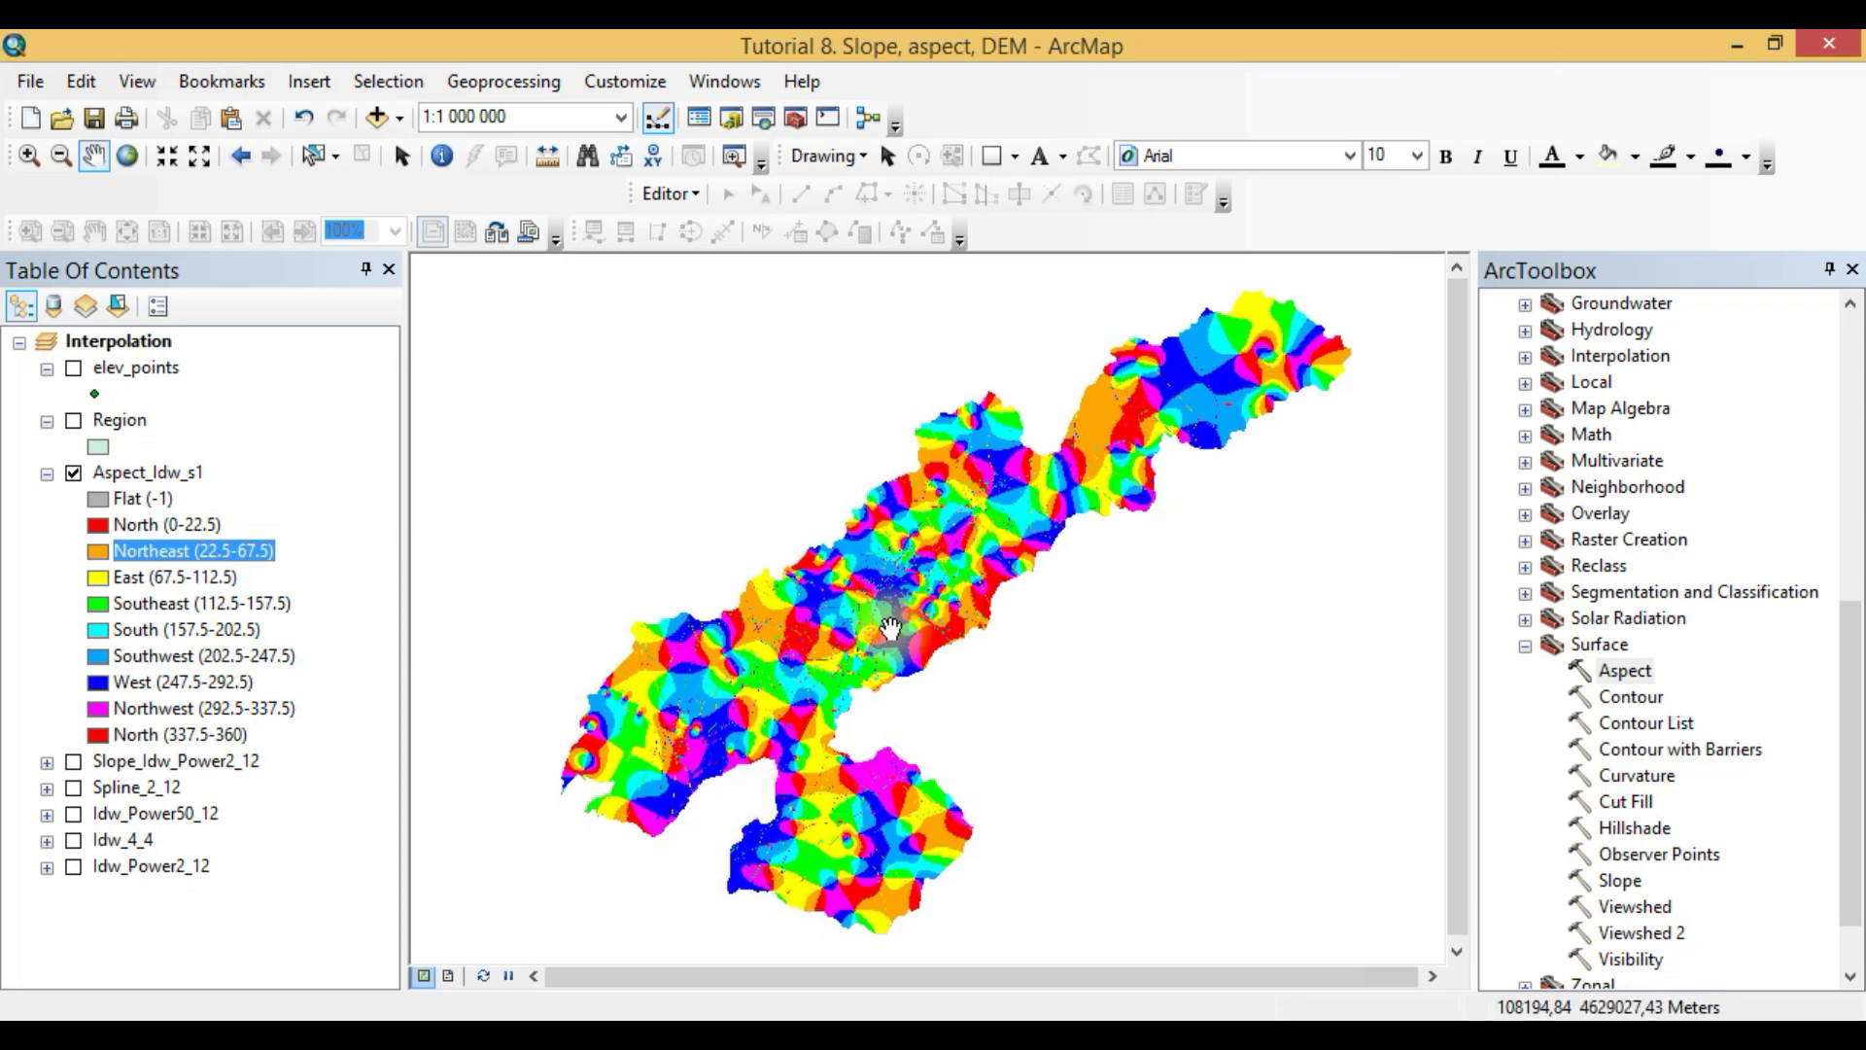
scroll(890, 628, "down", 1)
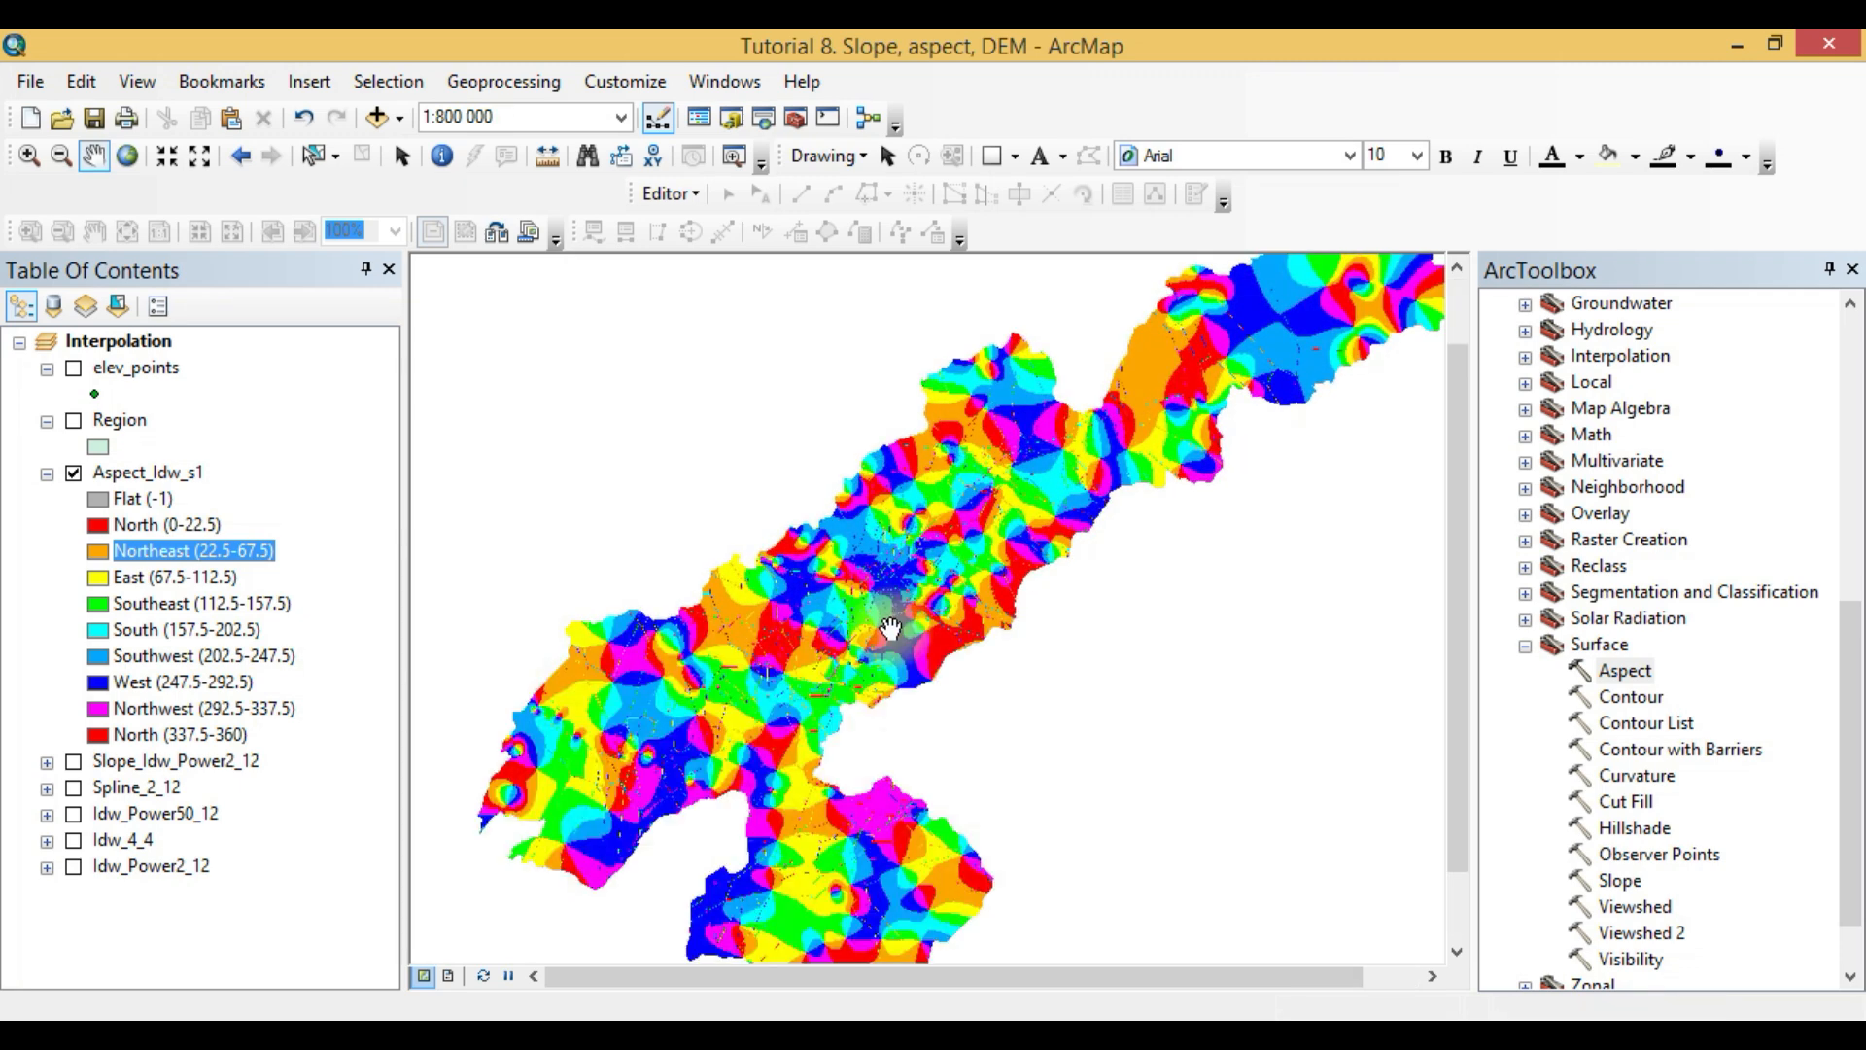
scroll(892, 628, "up", 1)
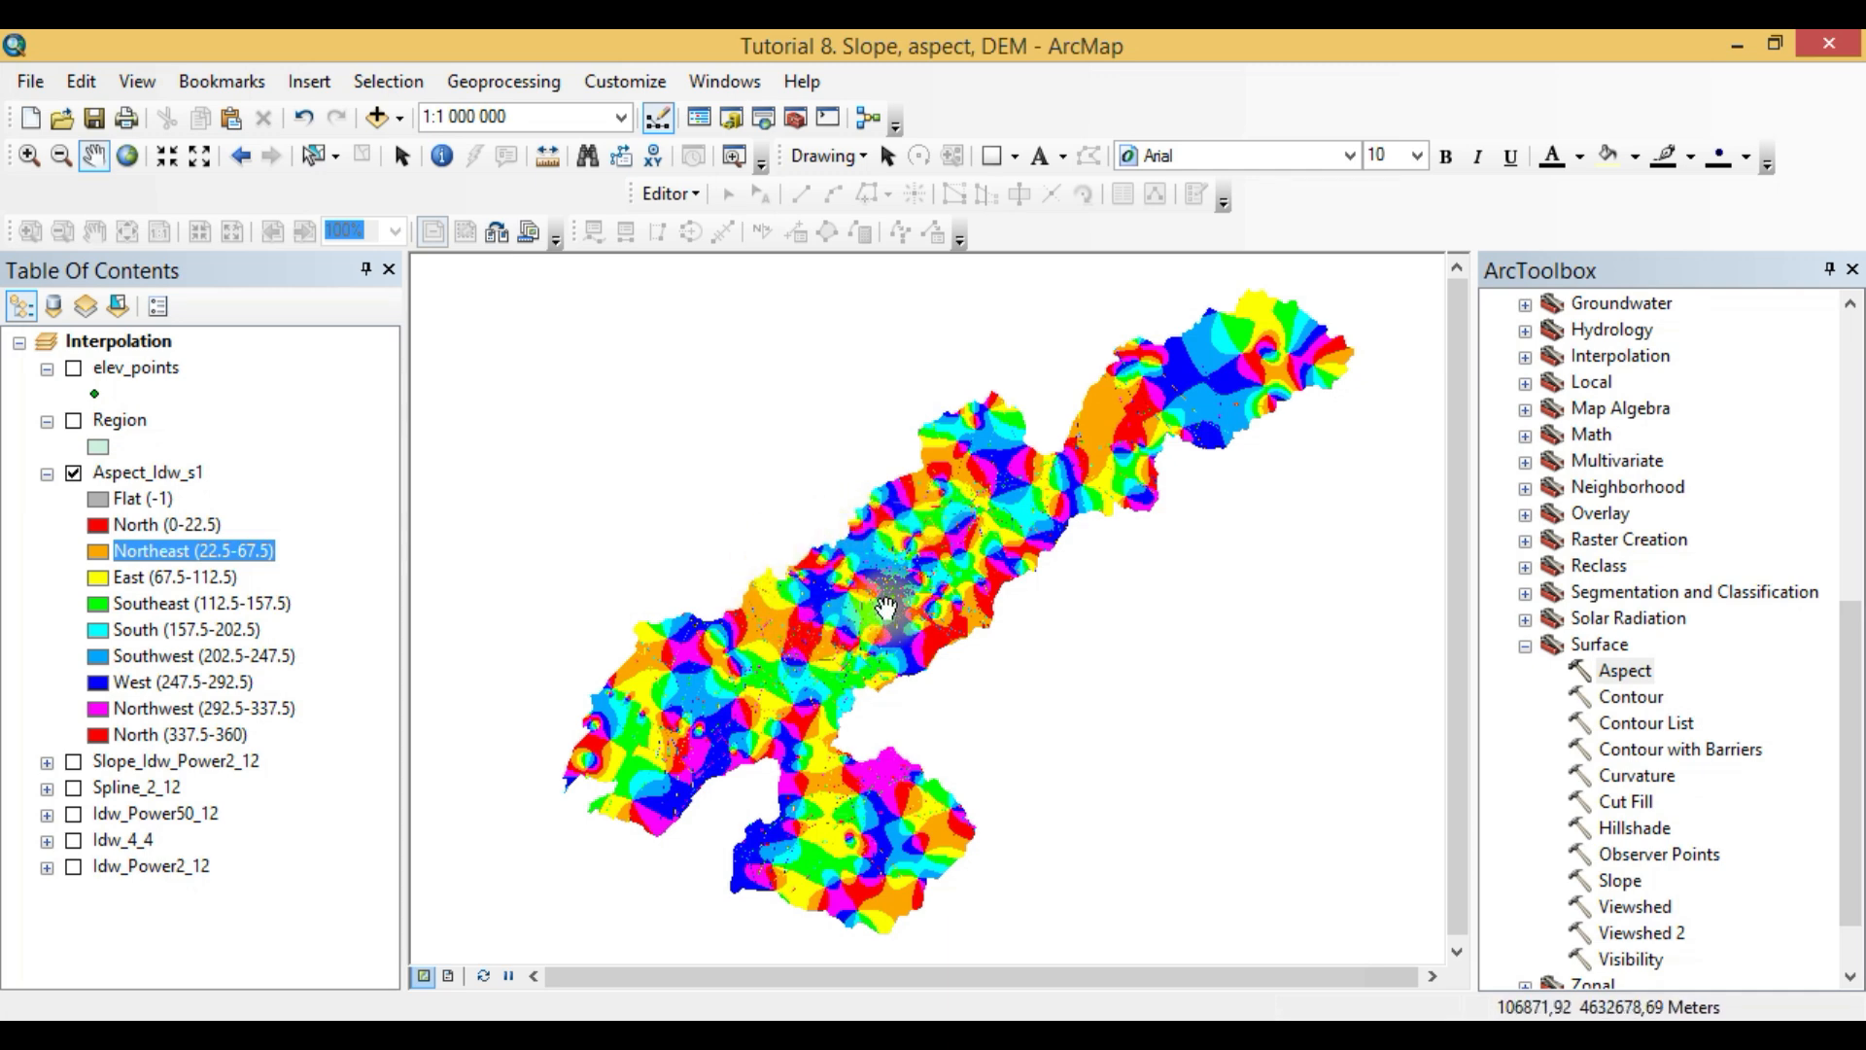
- Switch to the Word report and read the Isolines tasks 10 to 12 with the contour datasets table
left_click(297, 1044)
scroll(529, 789, "down", 5)
scroll(534, 786, "up", 10)
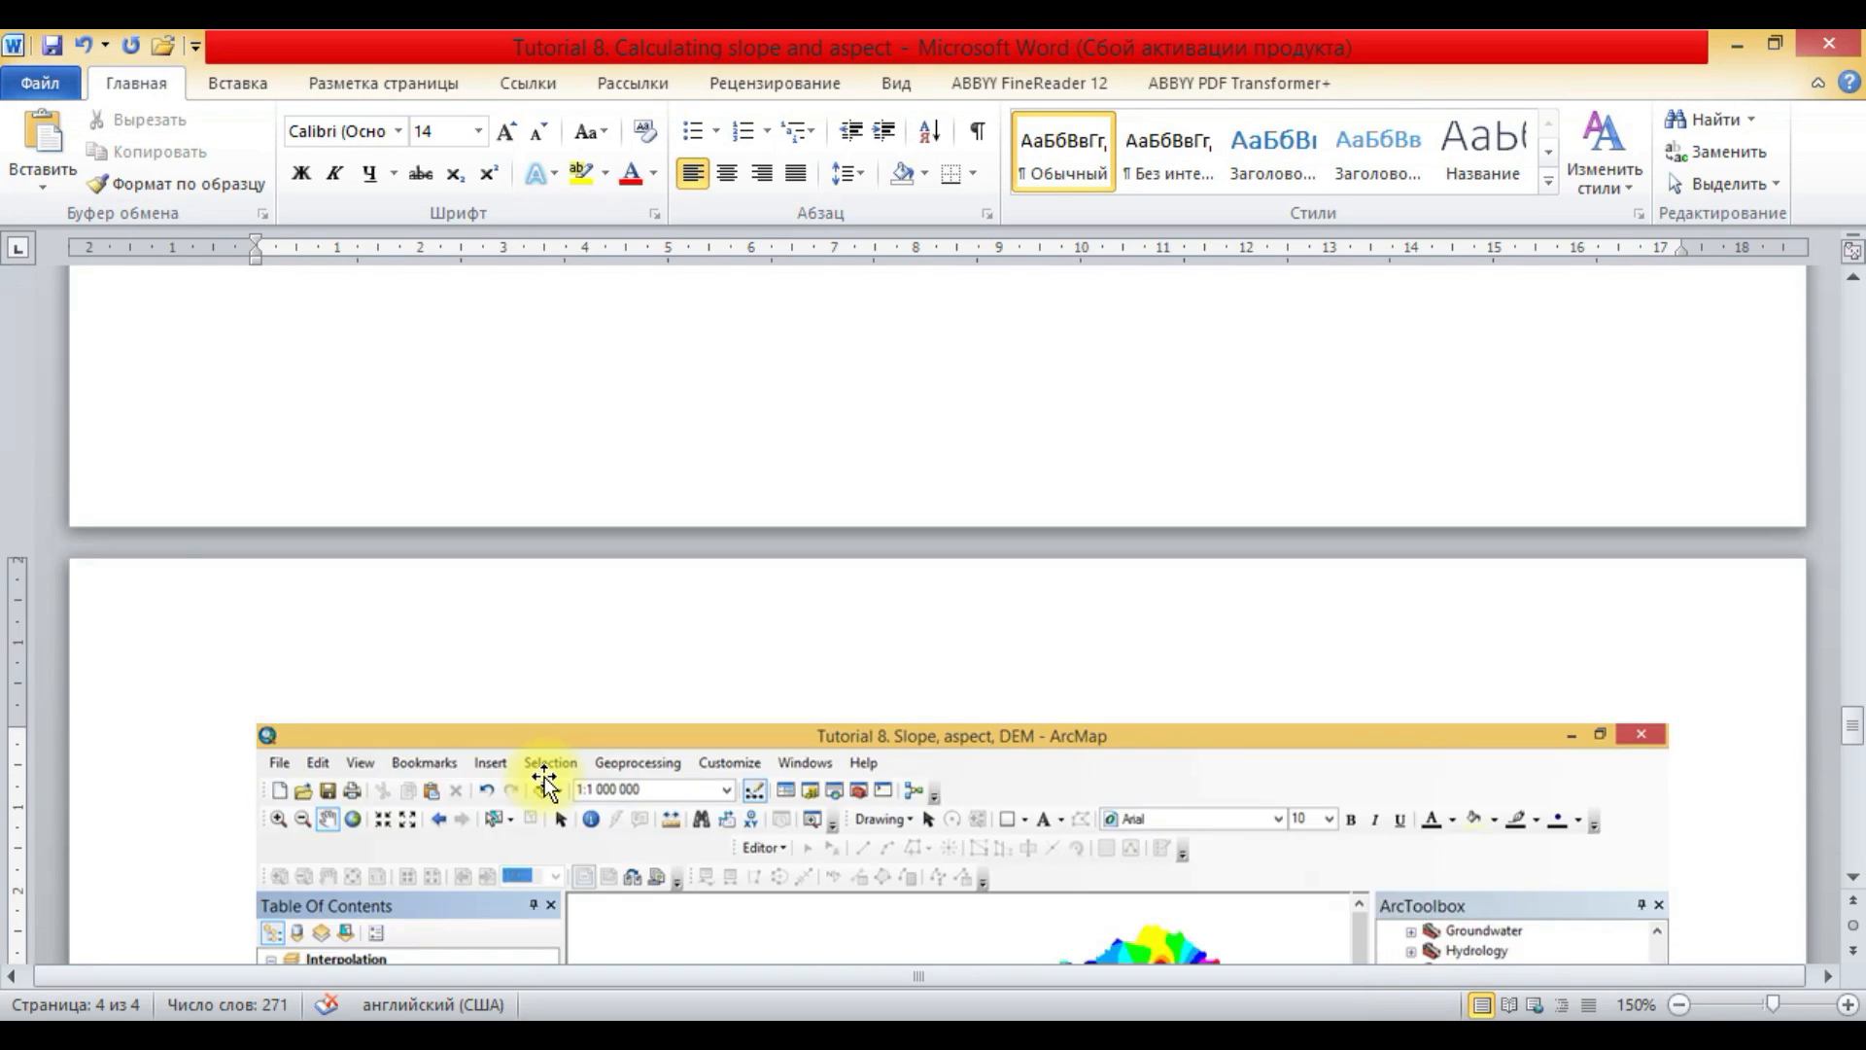
scroll(543, 776, "down", 8)
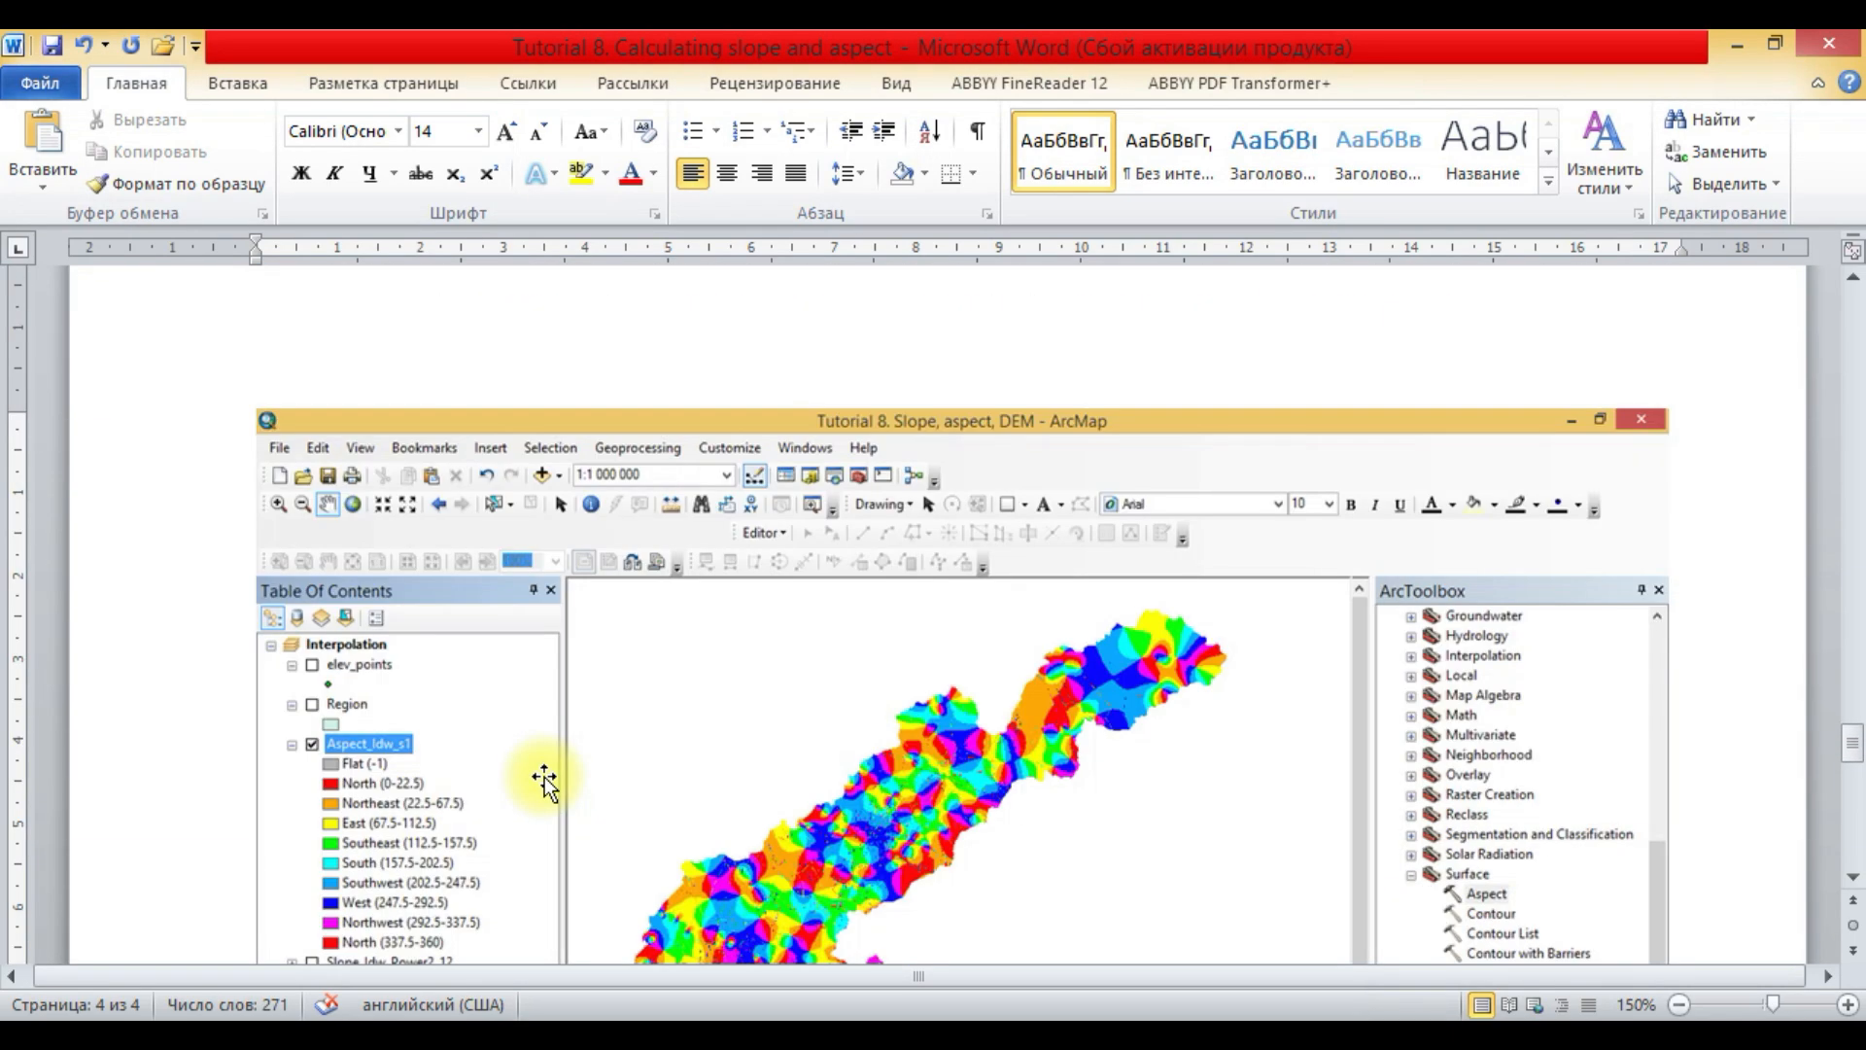
scroll(623, 766, "down", 9)
scroll(622, 766, "up", 9)
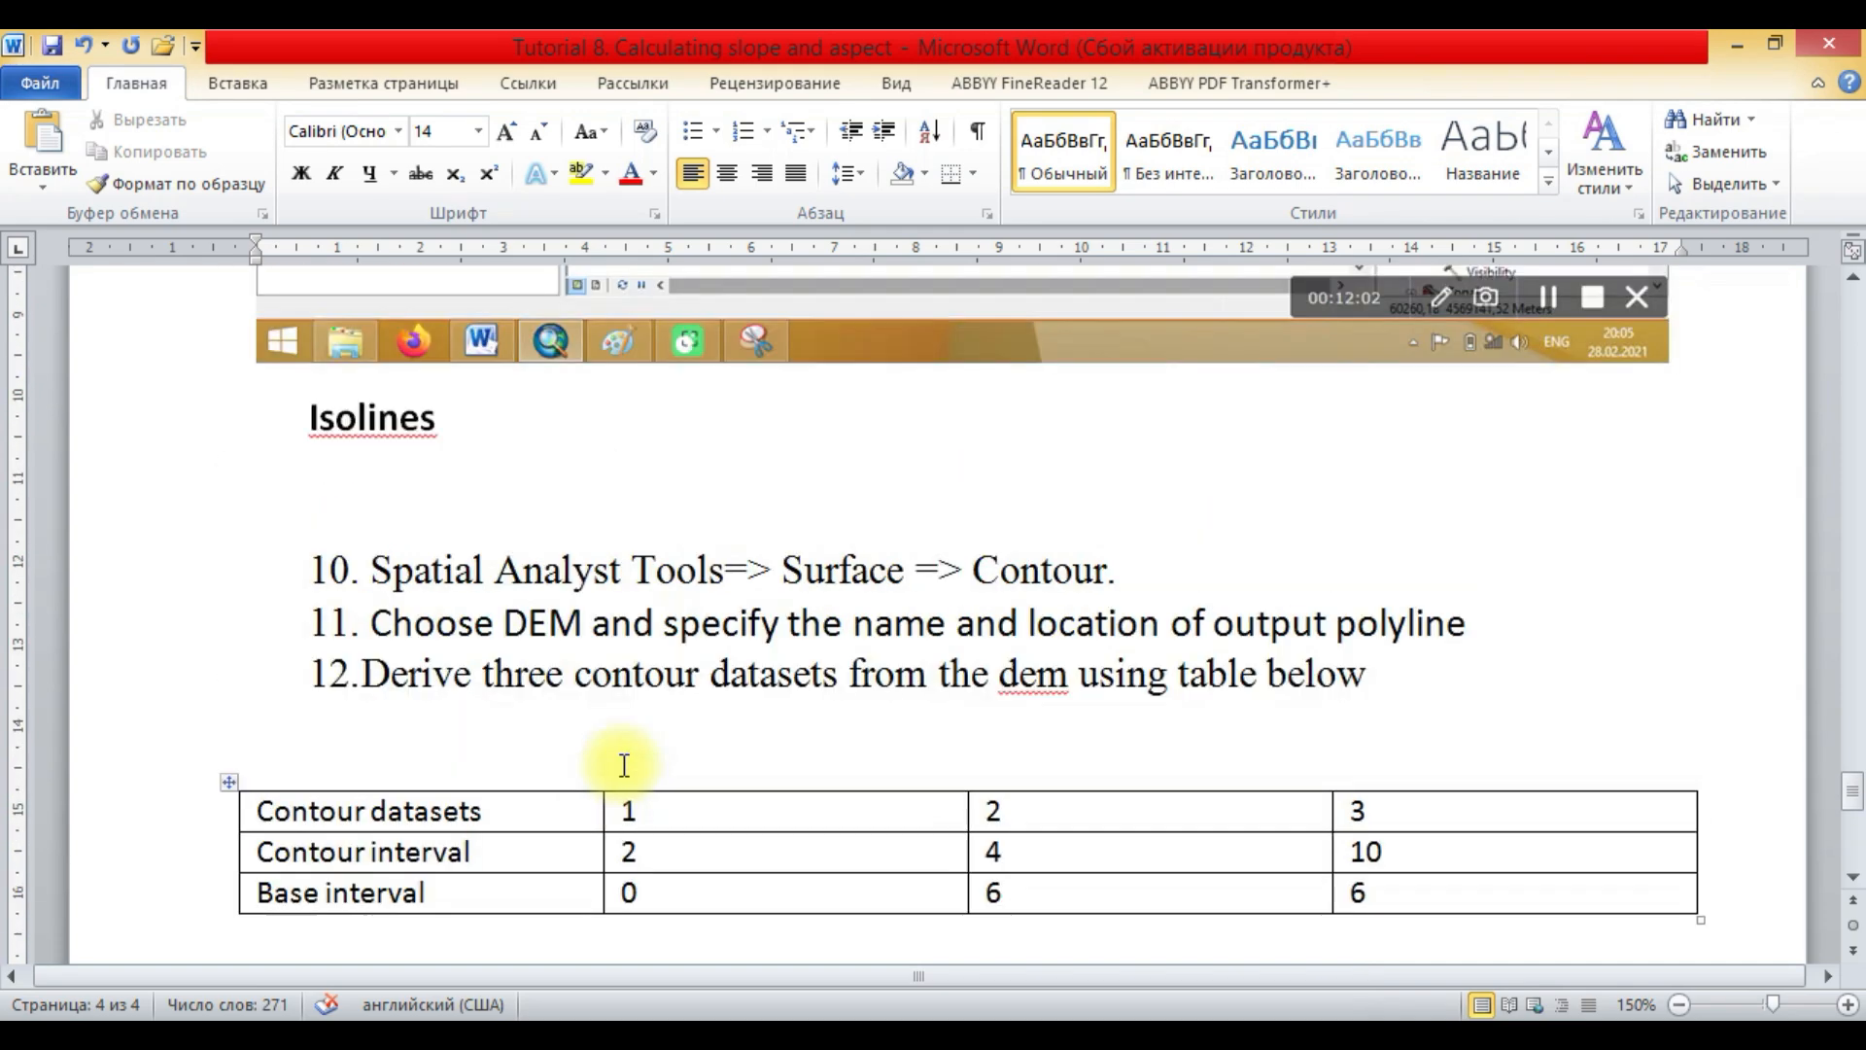